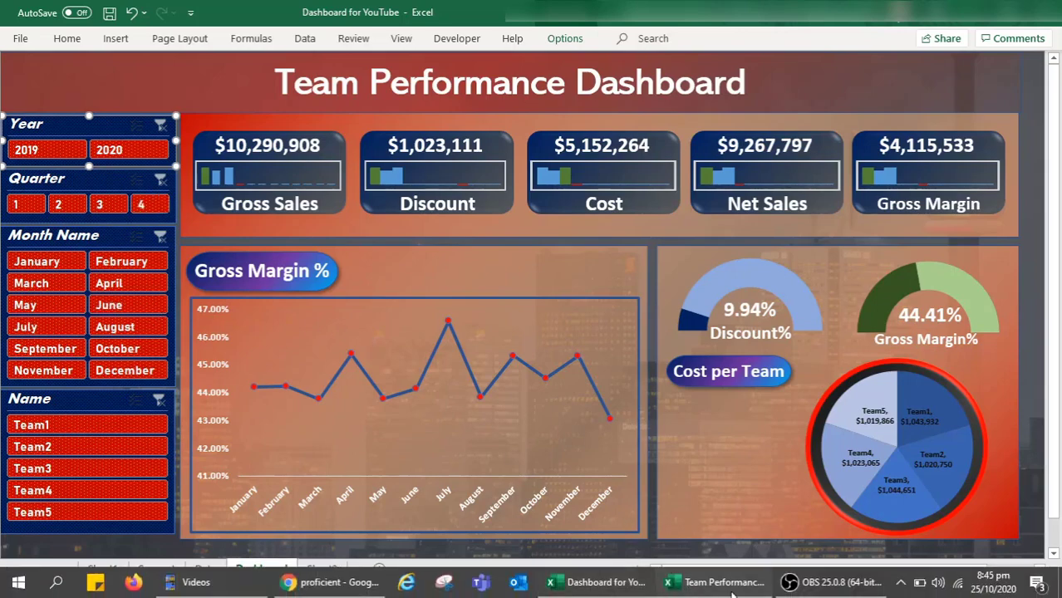
Step: In the Team Performance Dashboard in English workbook, insert Year, Quarter, Month Name and Team slicers for the Gross Margin% line chart
click(721, 582)
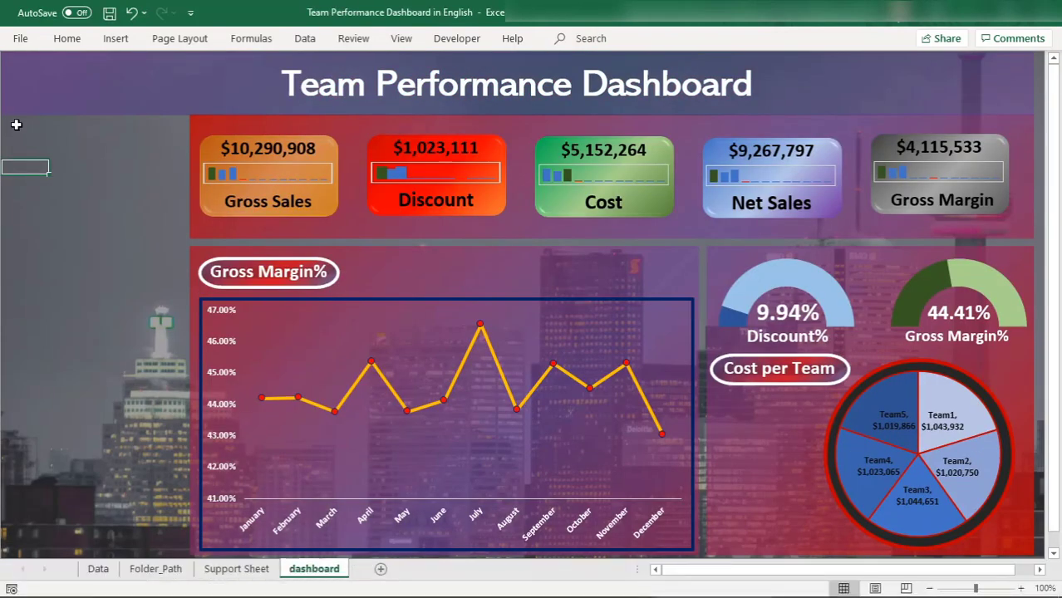
click(303, 321)
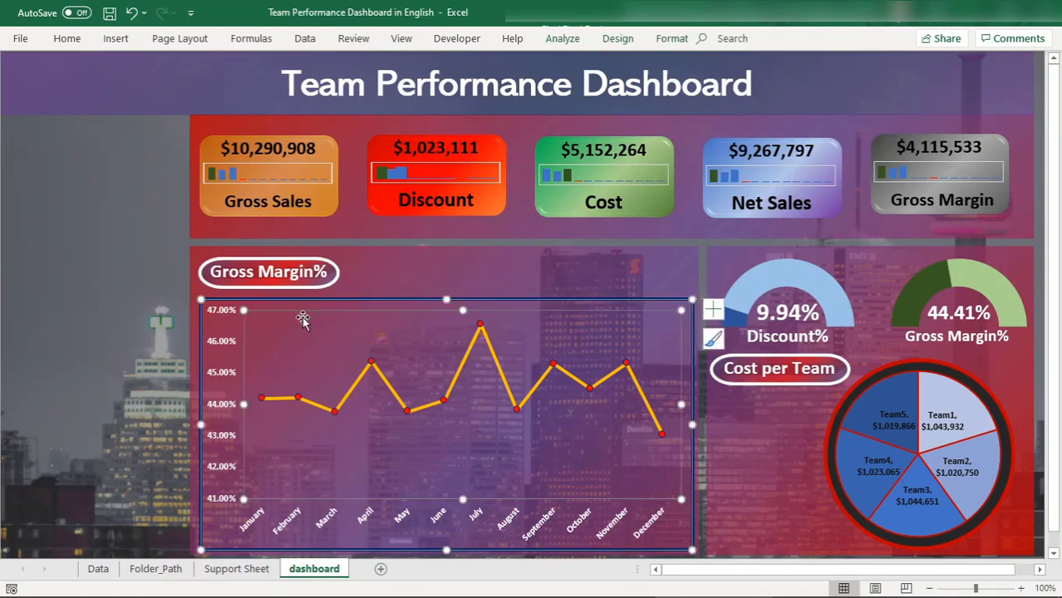
click(322, 302)
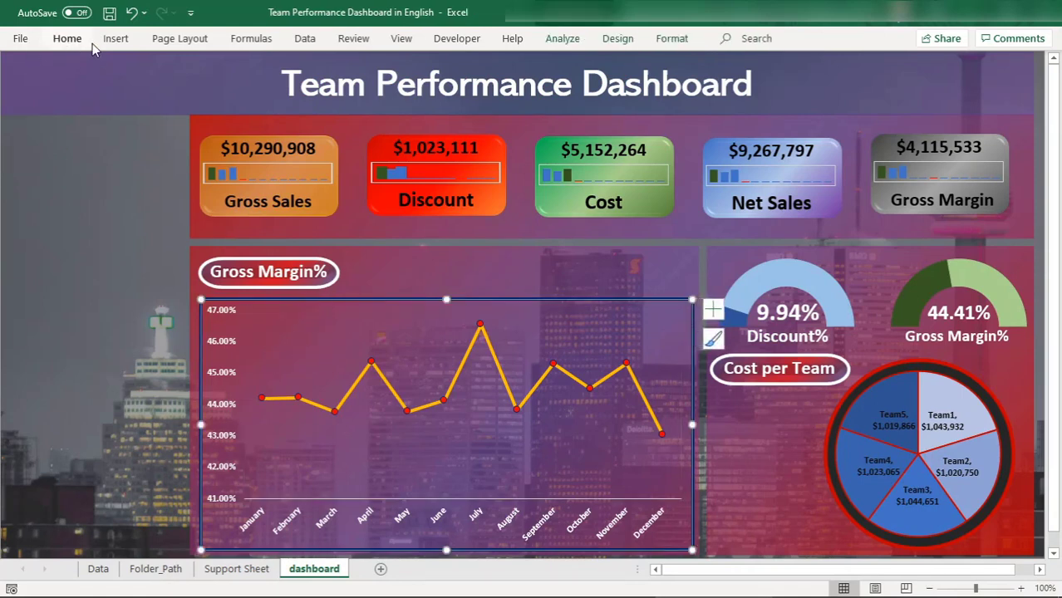
click(115, 38)
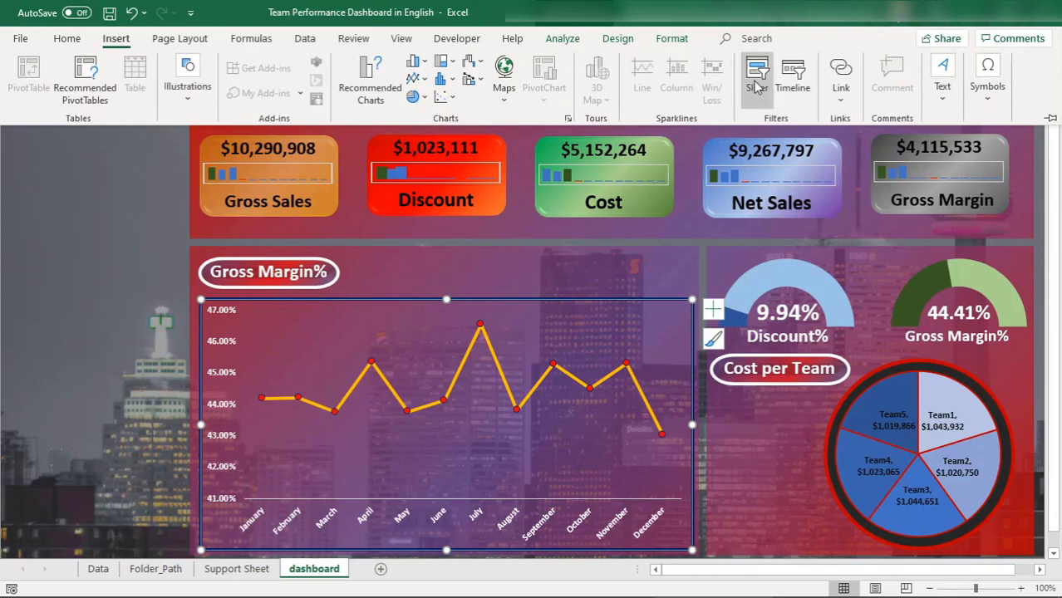
click(756, 86)
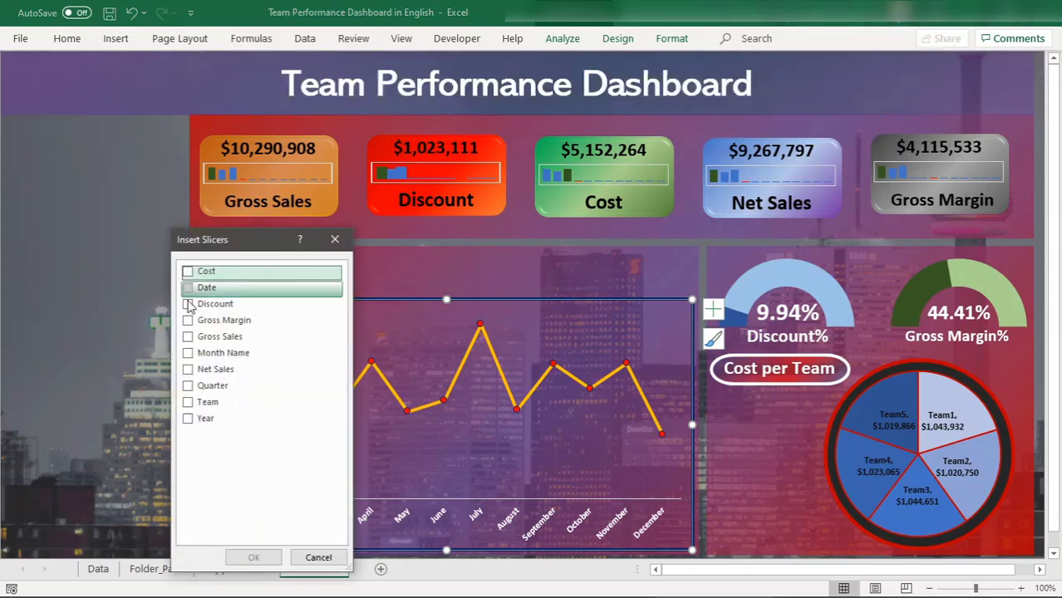
click(188, 422)
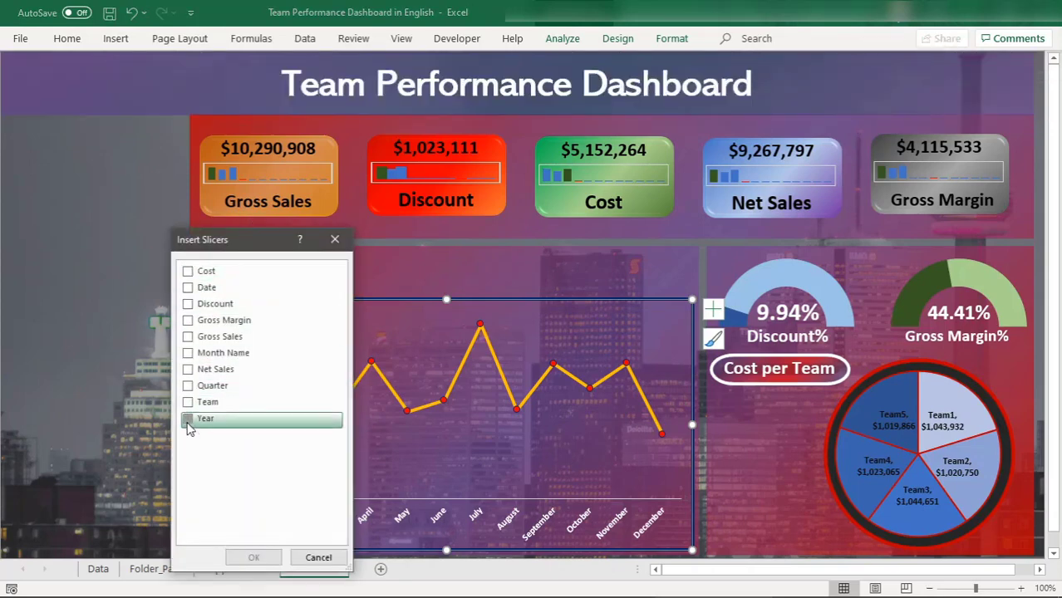
click(188, 385)
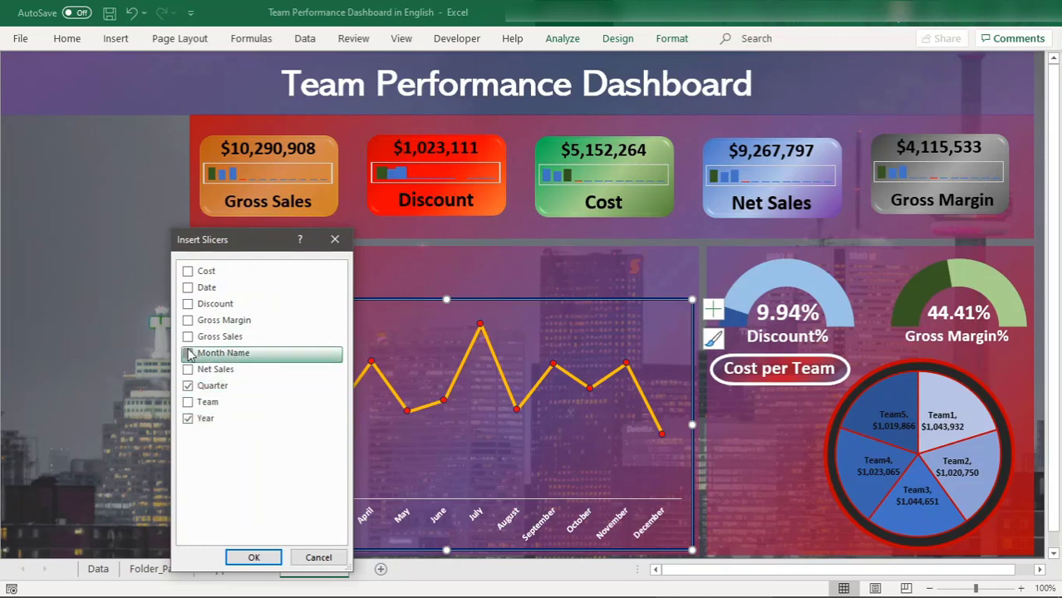
click(188, 354)
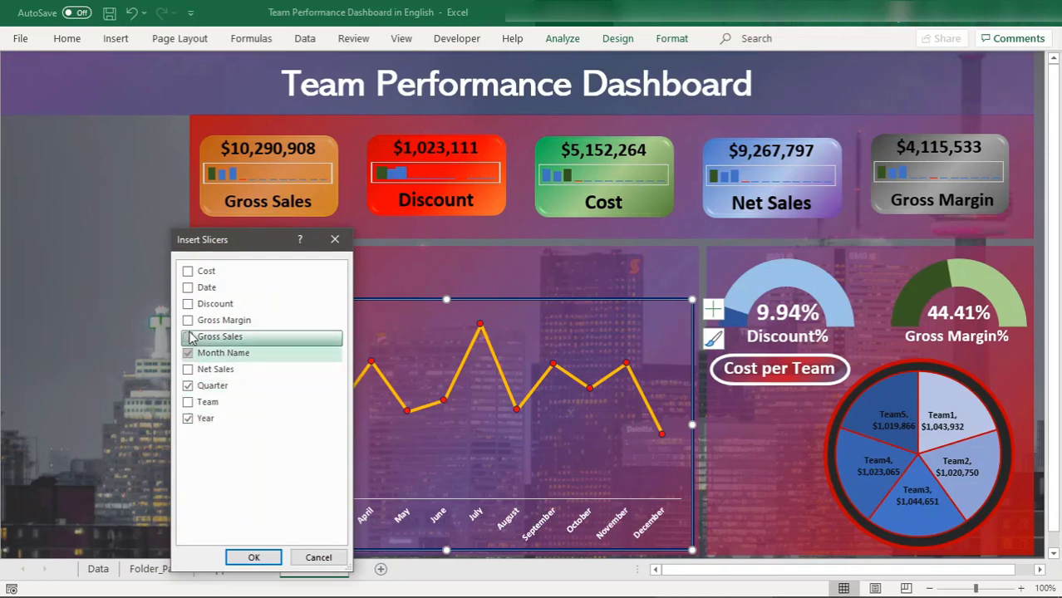
click(188, 403)
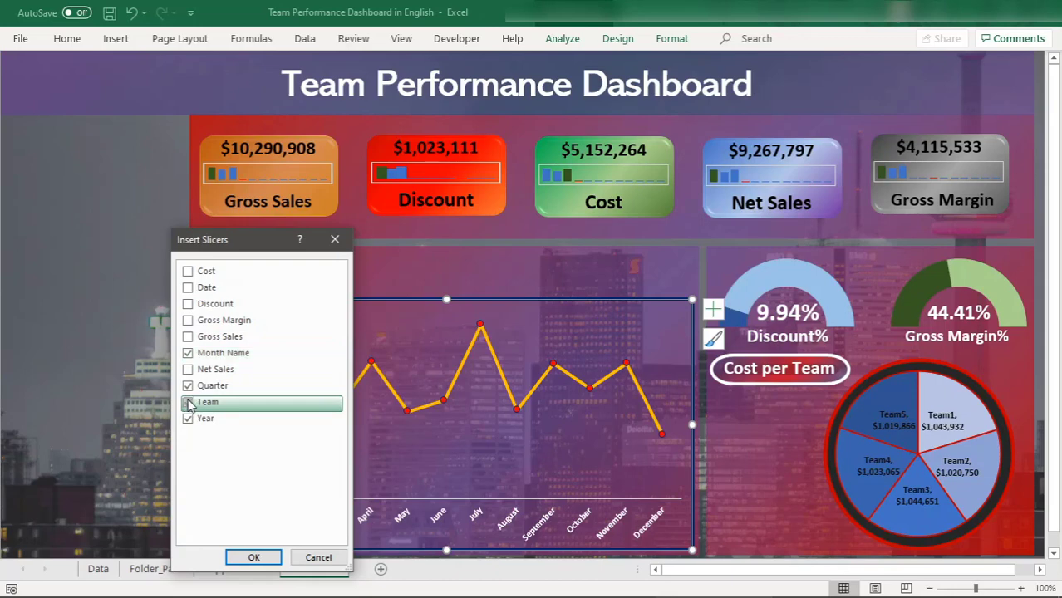
click(254, 556)
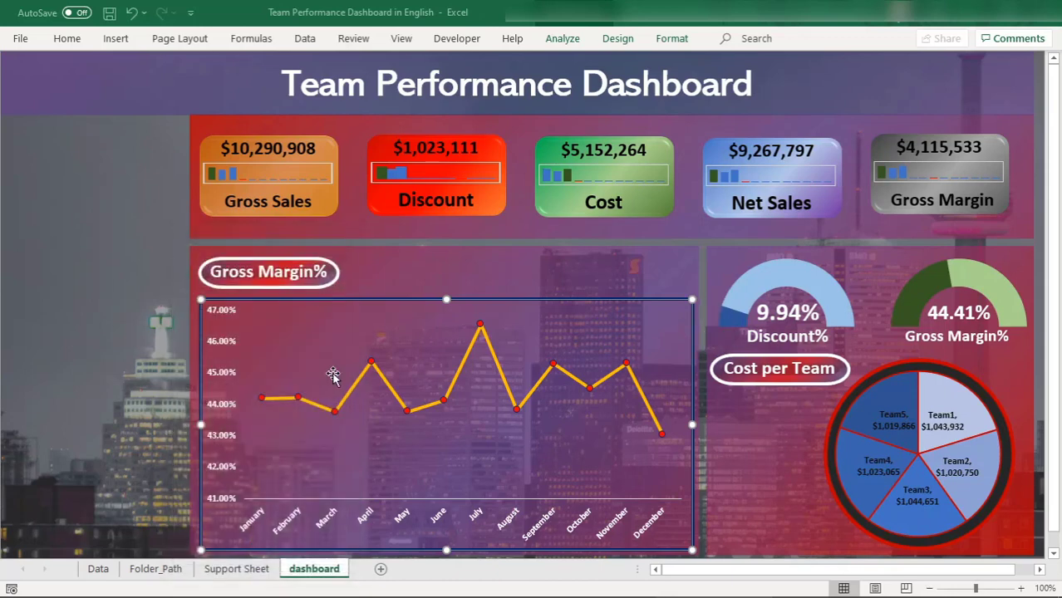
Step: Set the Quarter, Team and Year slicers together to hide items with no data
click(443, 149)
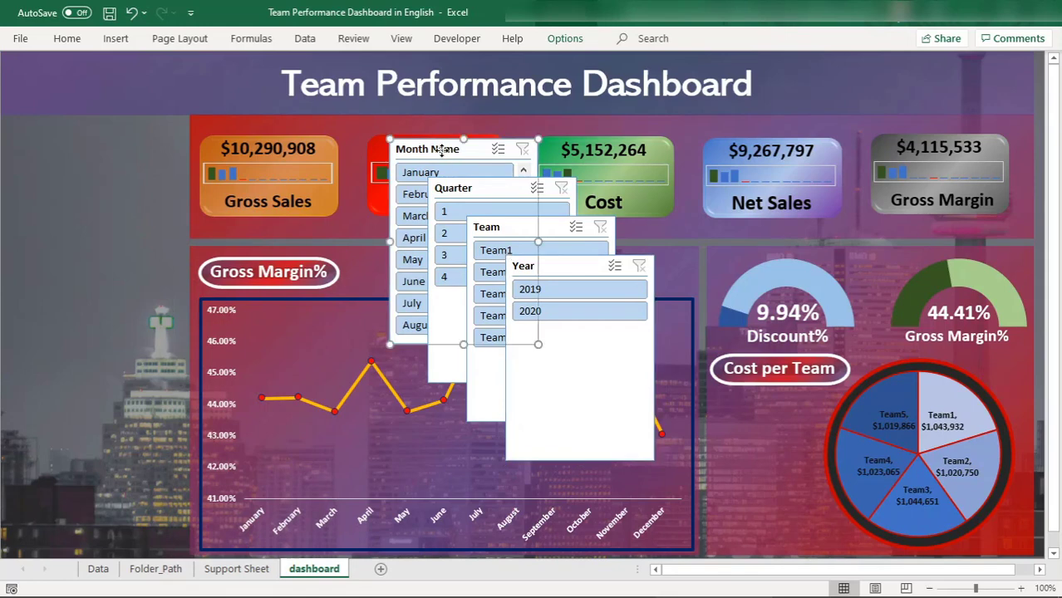
click(486, 187)
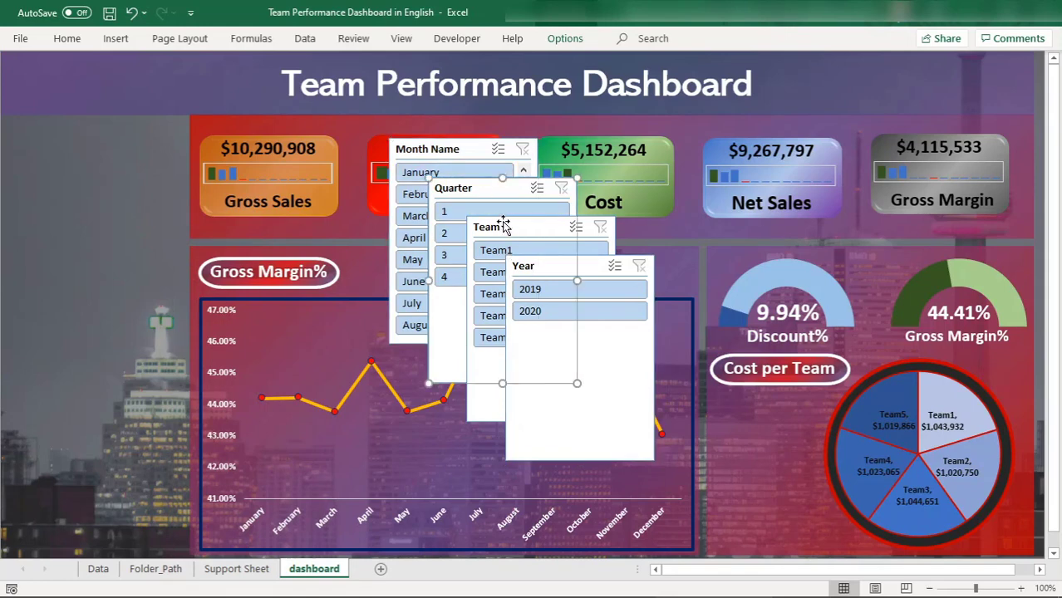
ctrl+click(502, 224)
ctrl+click(537, 261)
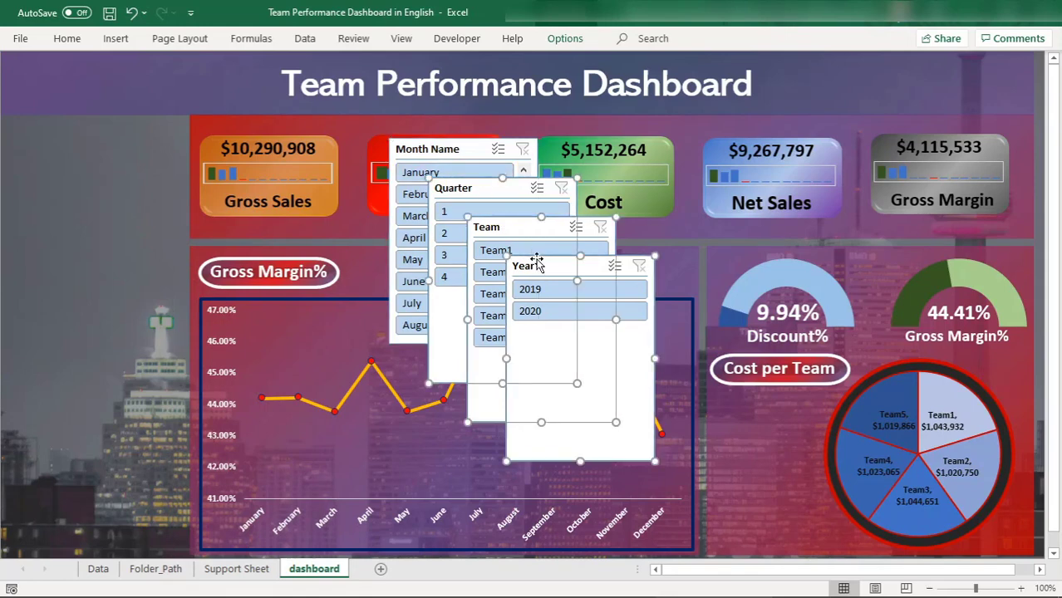
right_click(537, 260)
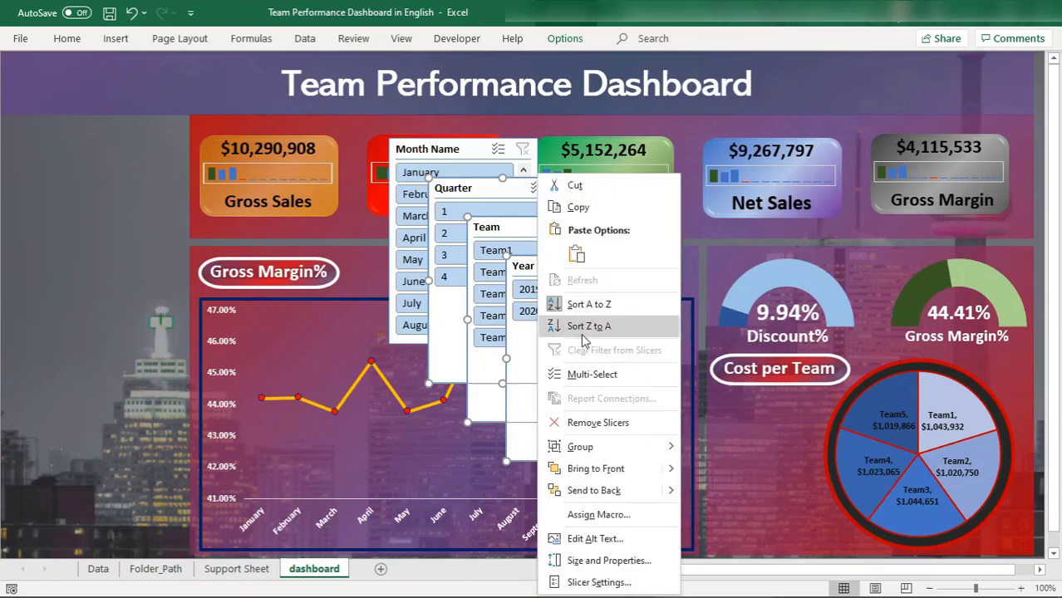
click(613, 579)
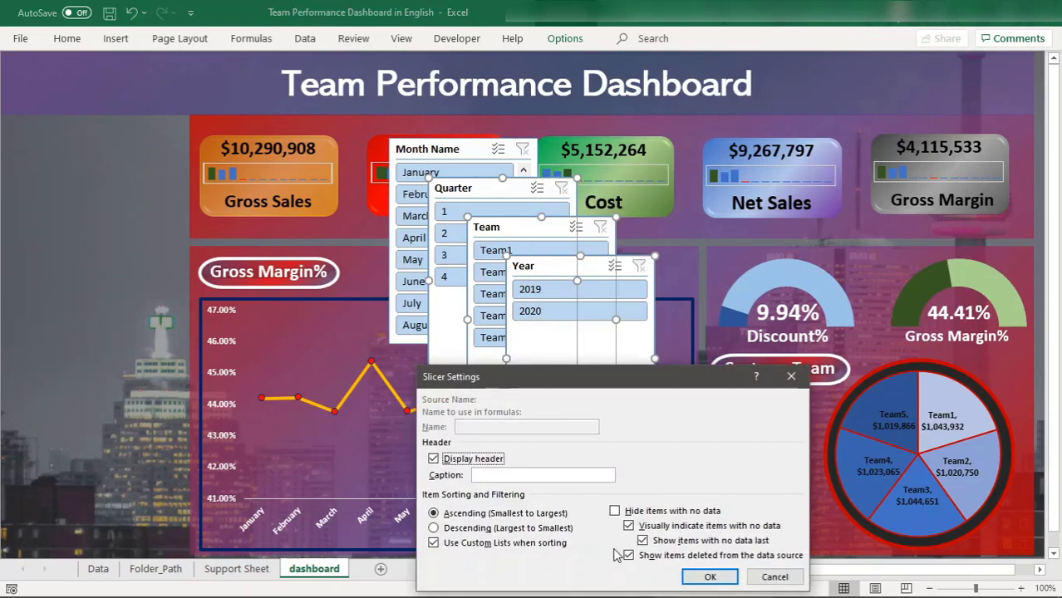
click(648, 512)
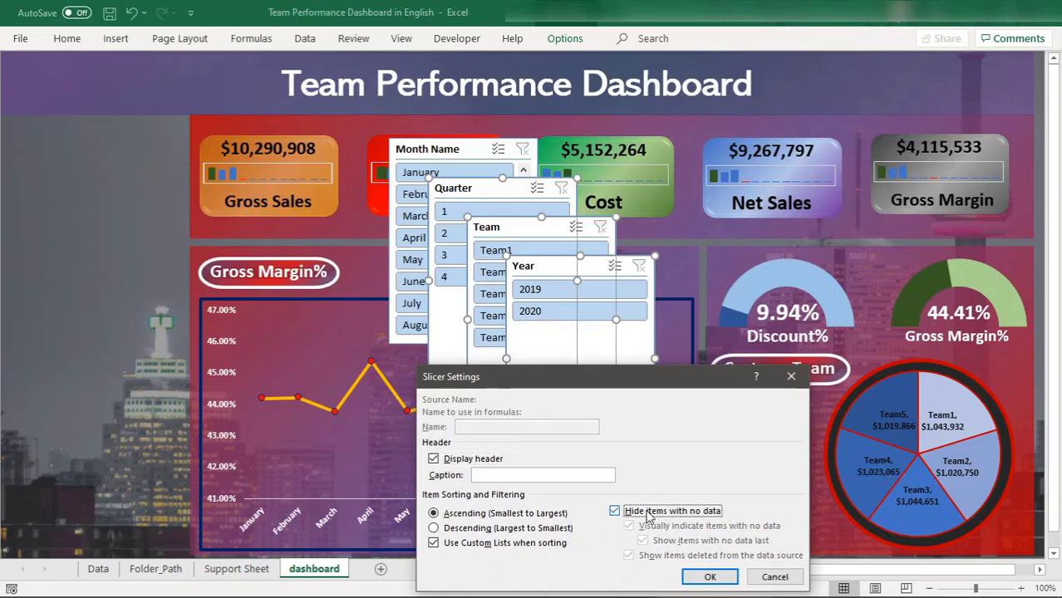
click(709, 576)
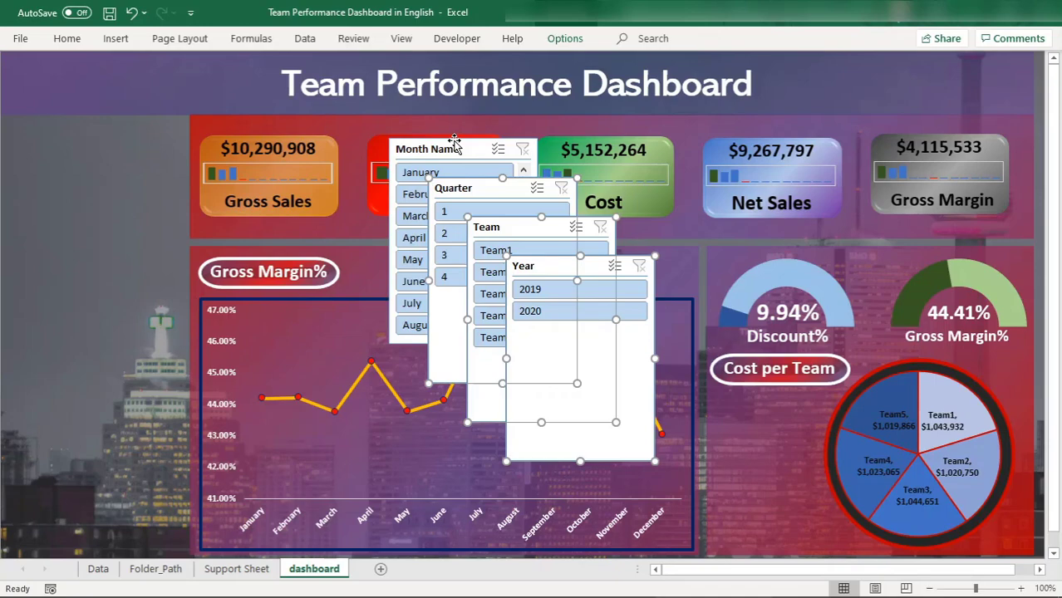
Step: Switch to the Dashboard for YouTube workbook, filter its dashboard to the year 2020 and clear the year filter
mouse_move(674, 591)
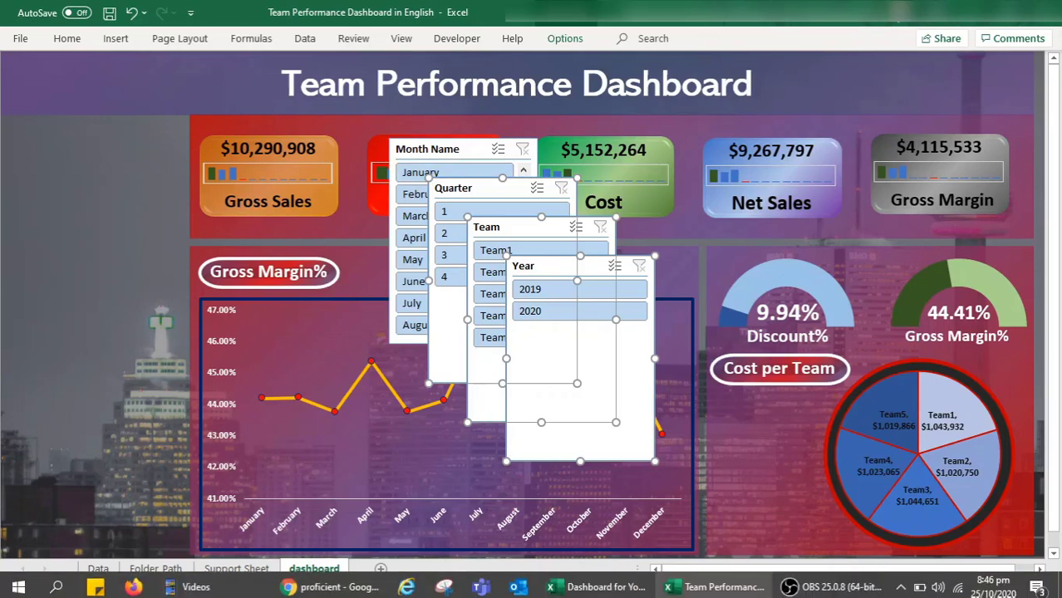
click(611, 583)
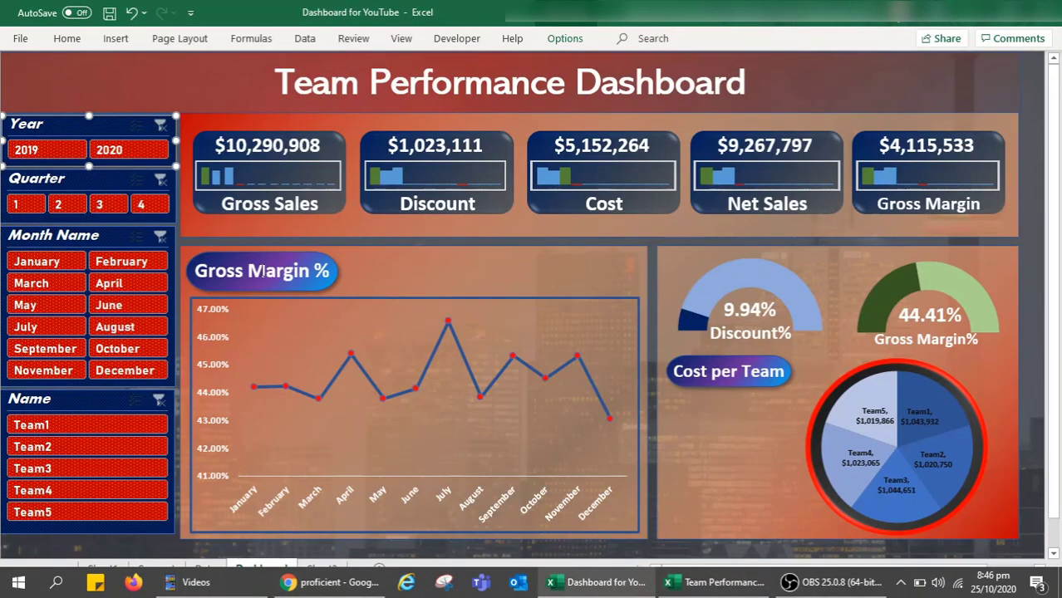
click(128, 155)
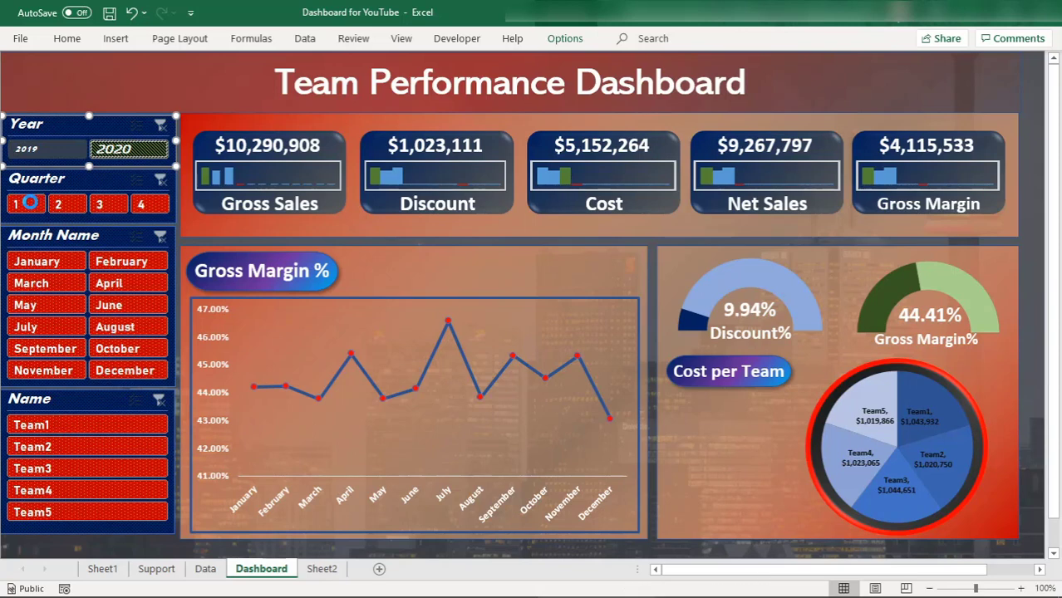
click(29, 203)
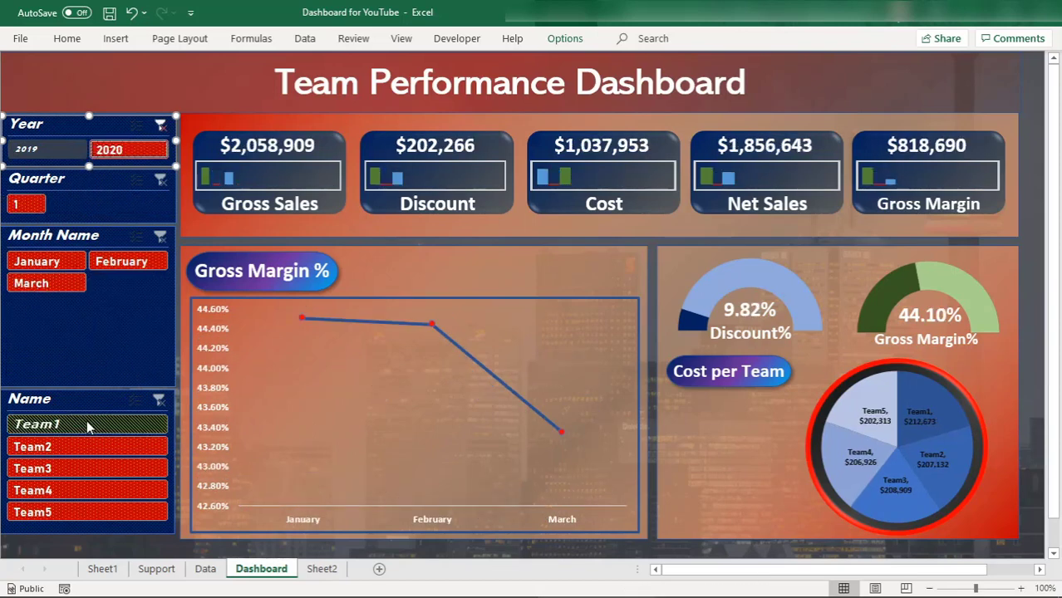
click(160, 125)
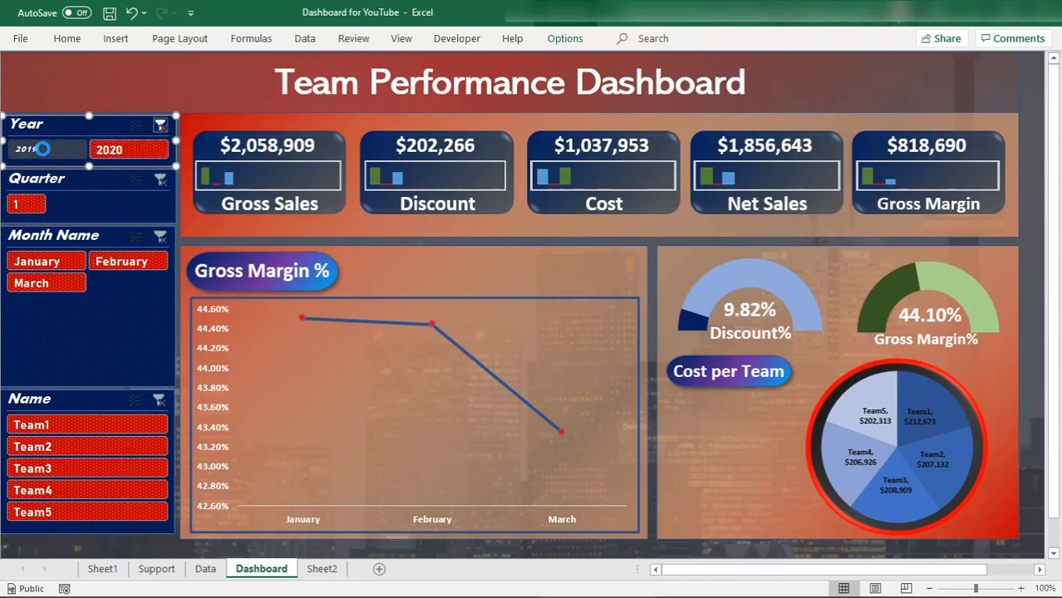
Step: Filter the sample dashboard to 2019 with quarter 1 and quarter 3 in turn, and clear the year filter
click(46, 151)
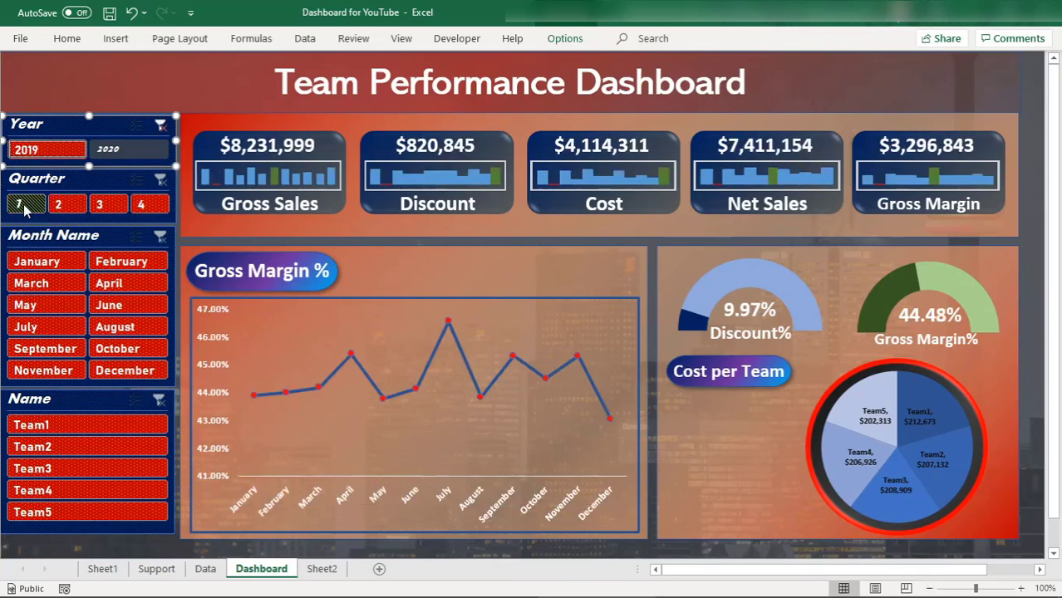
click(24, 203)
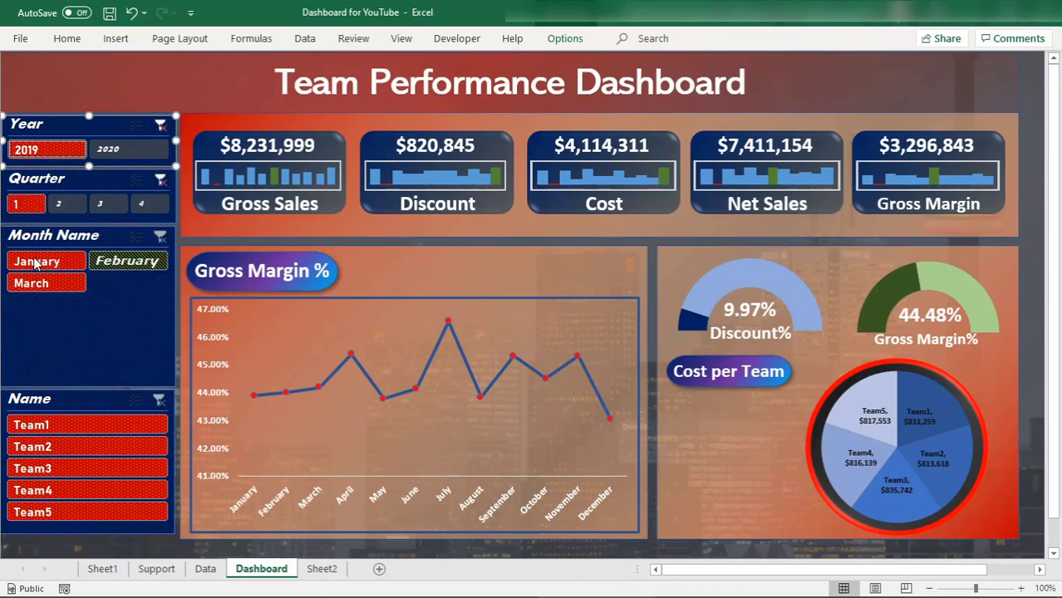
click(119, 201)
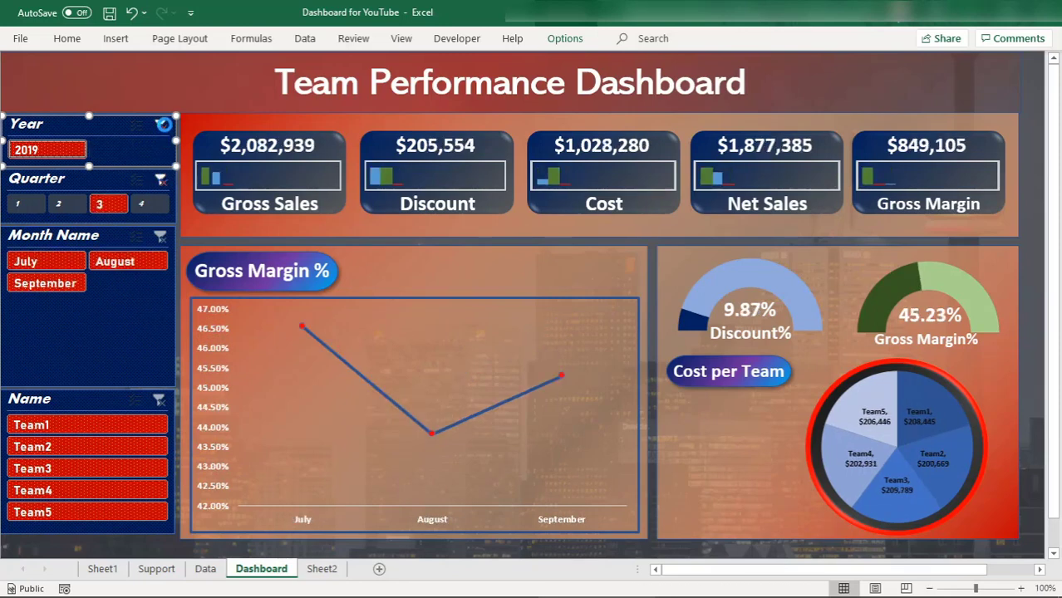
click(164, 123)
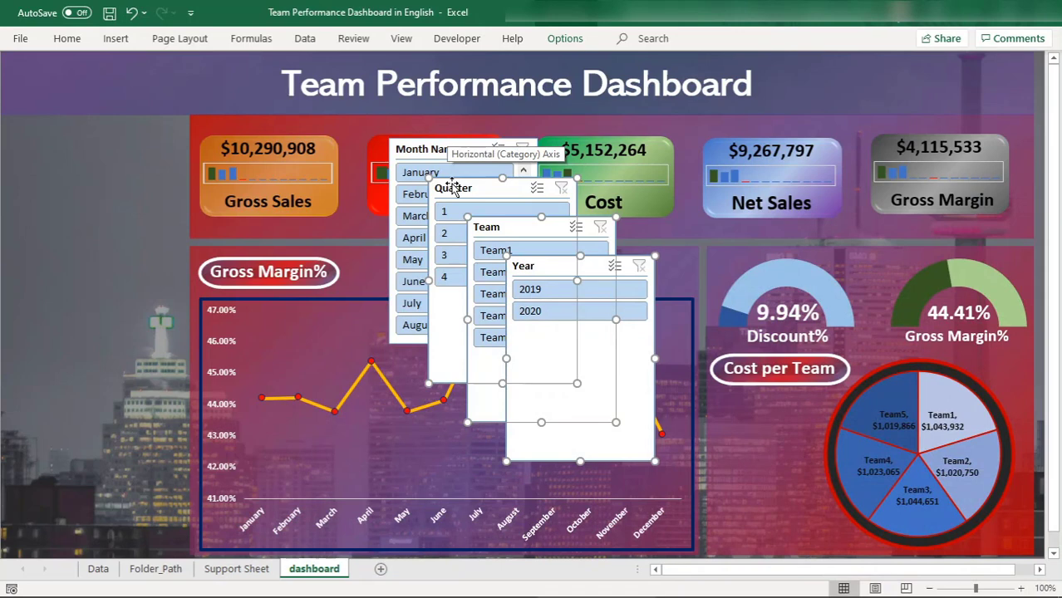
Step: In the Team Performance Dashboard in English workbook, move the Month Name slicer onto the line chart and the Year slicer into the empty column beside Gross Sales
click(432, 142)
drag(432, 141, 359, 288)
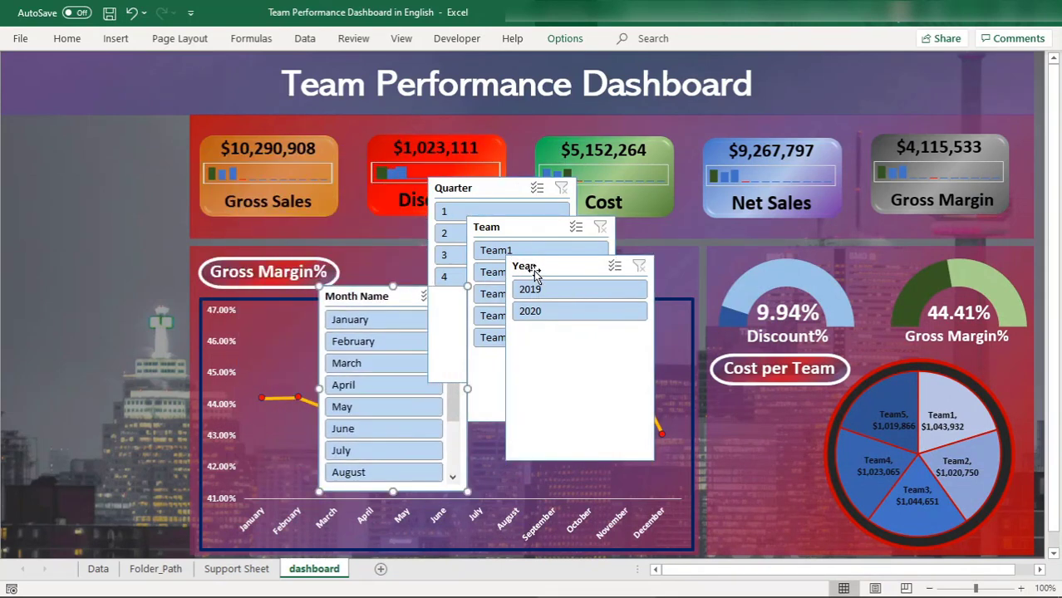
drag(534, 274, 5, 129)
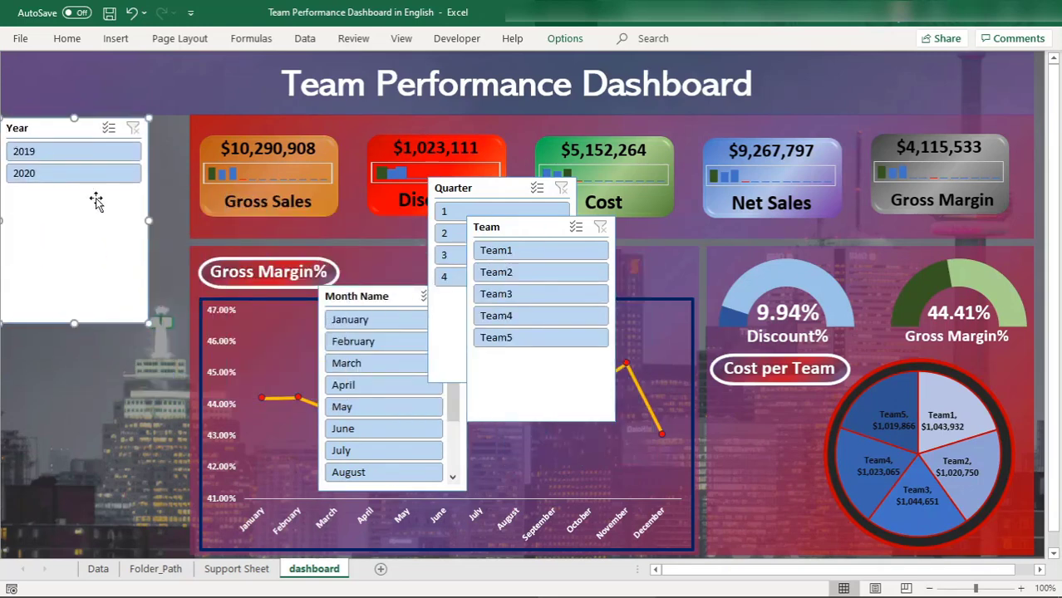
Step: Connect the Year slicer to PivotTable1, PivotTable2 and PivotTable4 on the Support Sheet as well
right_click(55, 124)
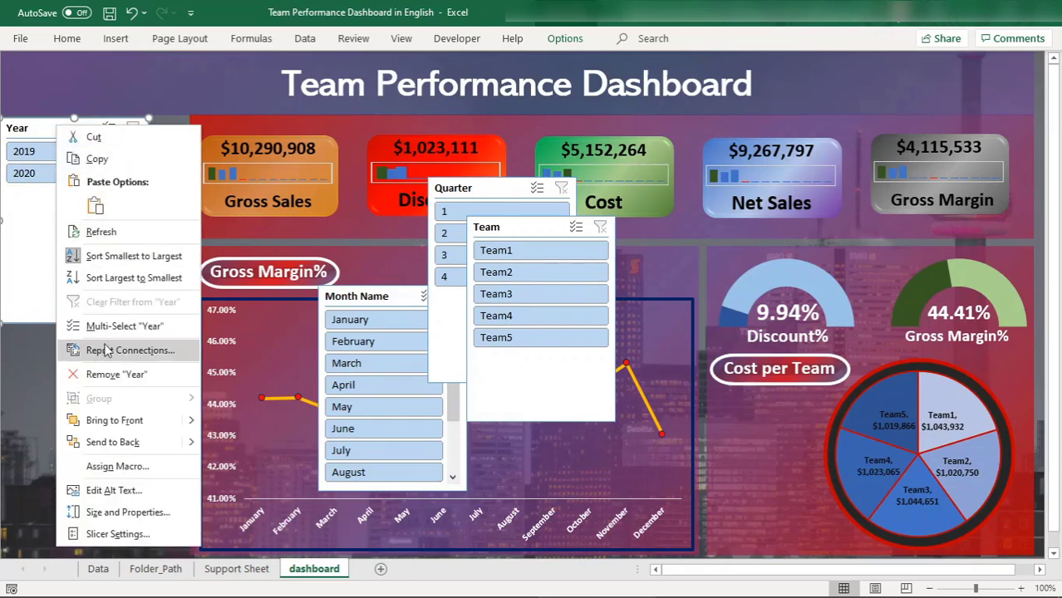
click(130, 350)
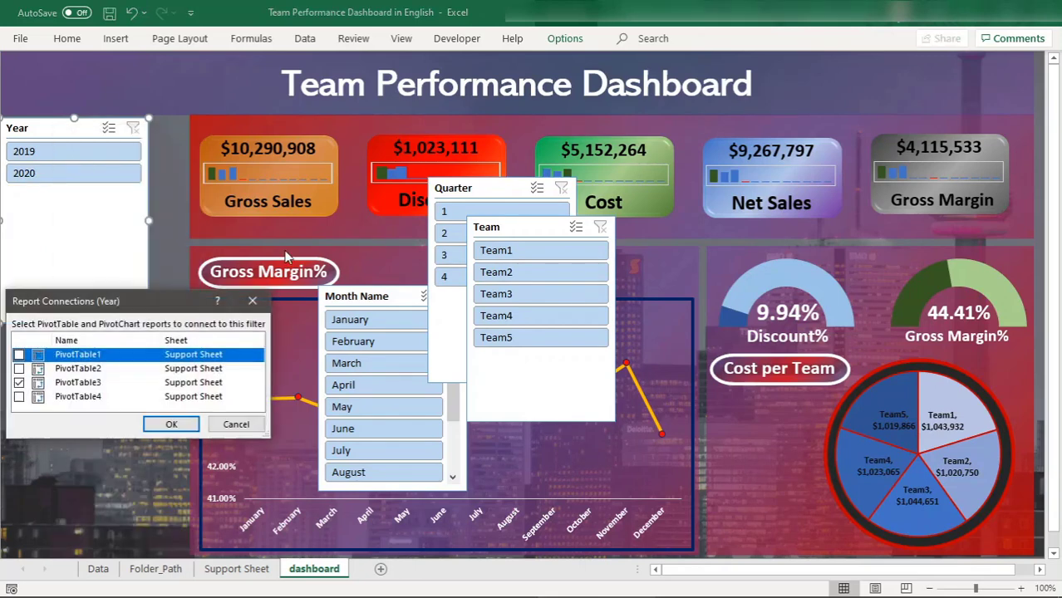
click(19, 354)
click(19, 368)
click(19, 397)
click(171, 425)
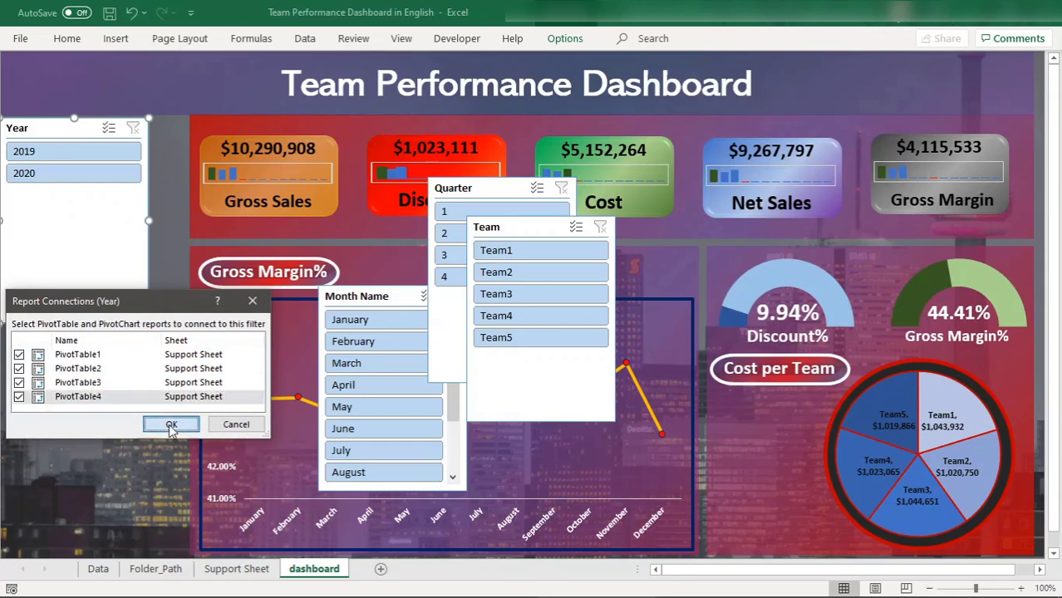
Step: Add report connections from the Month Name slicer to PivotTable1, PivotTable2 and PivotTable4
click(380, 297)
right_click(380, 296)
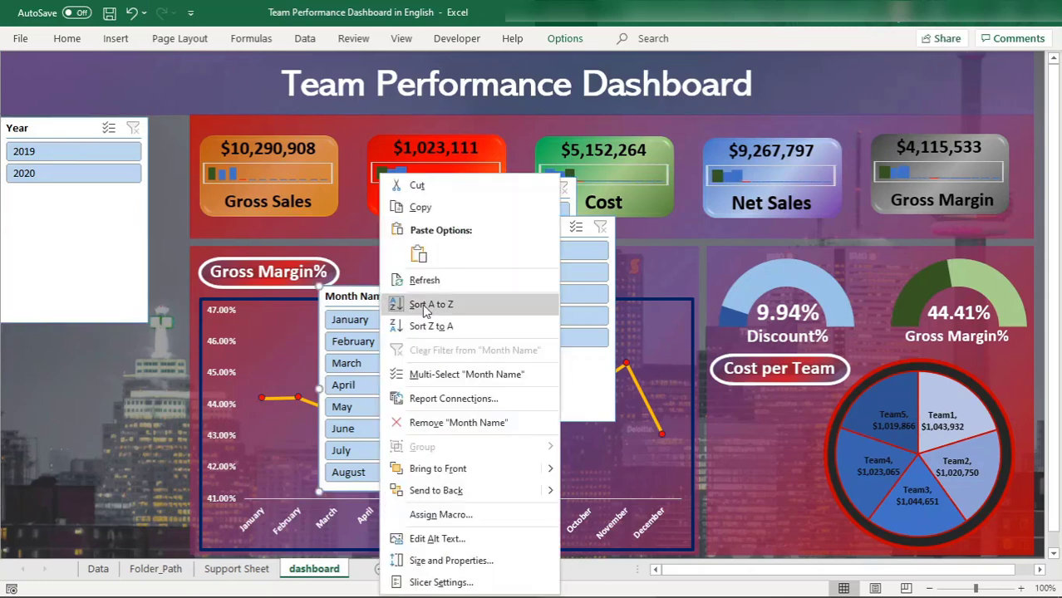
click(444, 399)
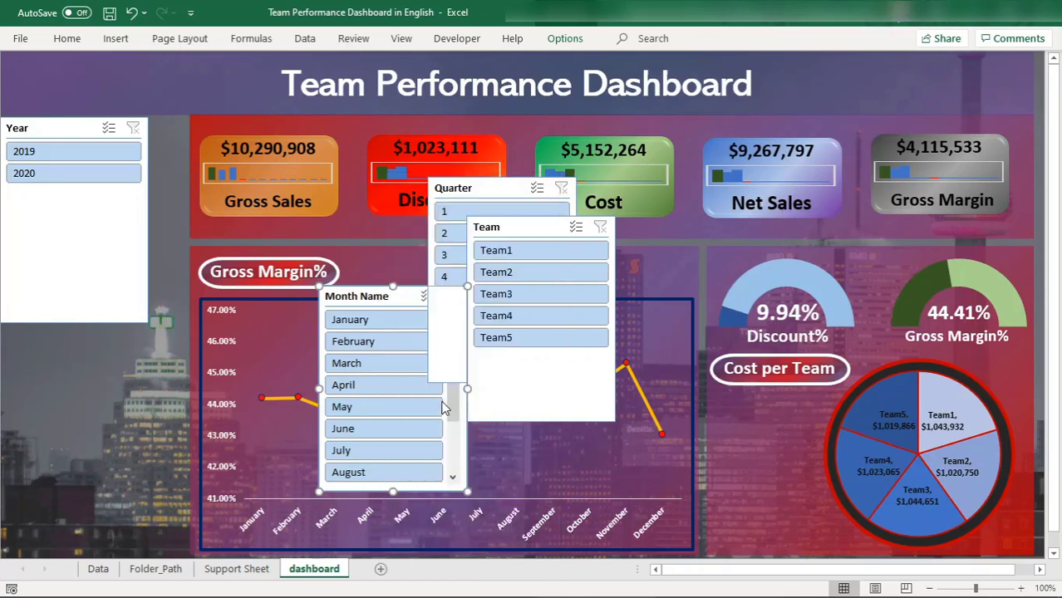
click(322, 407)
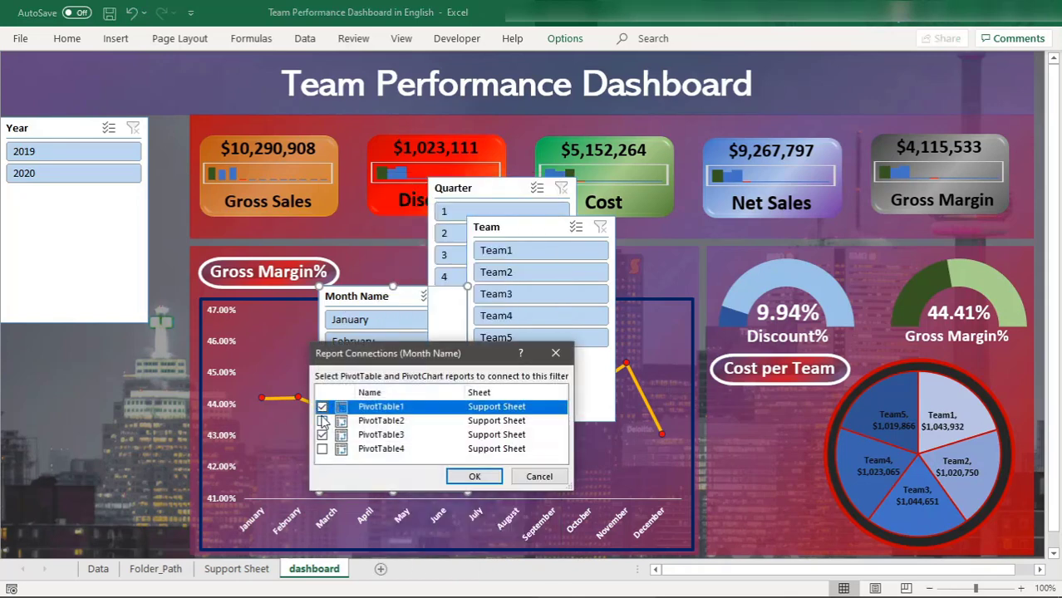
click(322, 421)
click(322, 449)
click(474, 476)
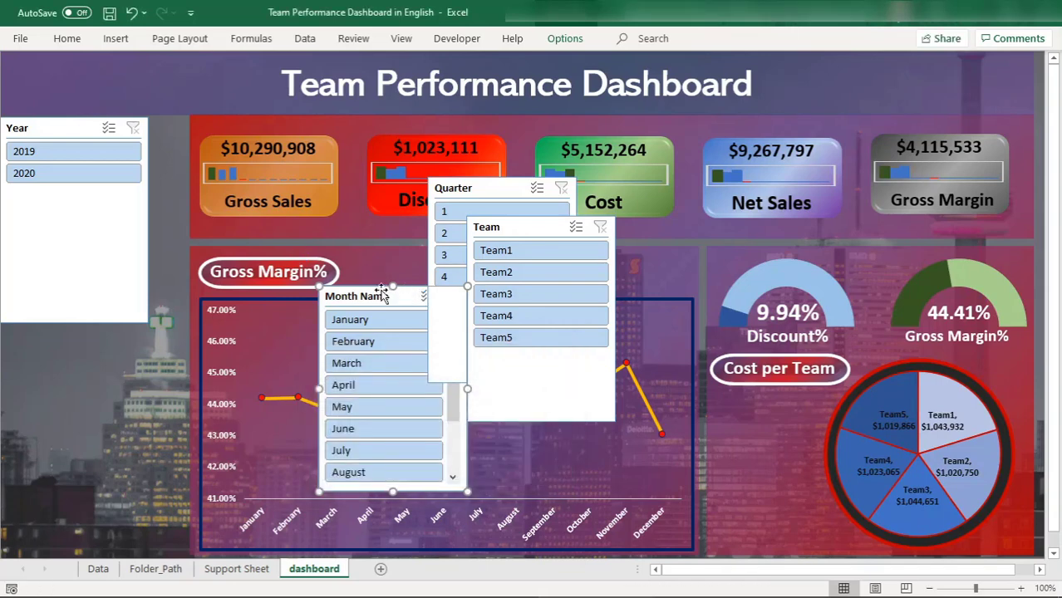
Step: Move the Month Name slicer down below the Year slicer and connect the Quarter slicer to PivotTable1 and PivotTable2, keeping PivotTable3 connected
drag(381, 295, 149, 330)
right_click(482, 188)
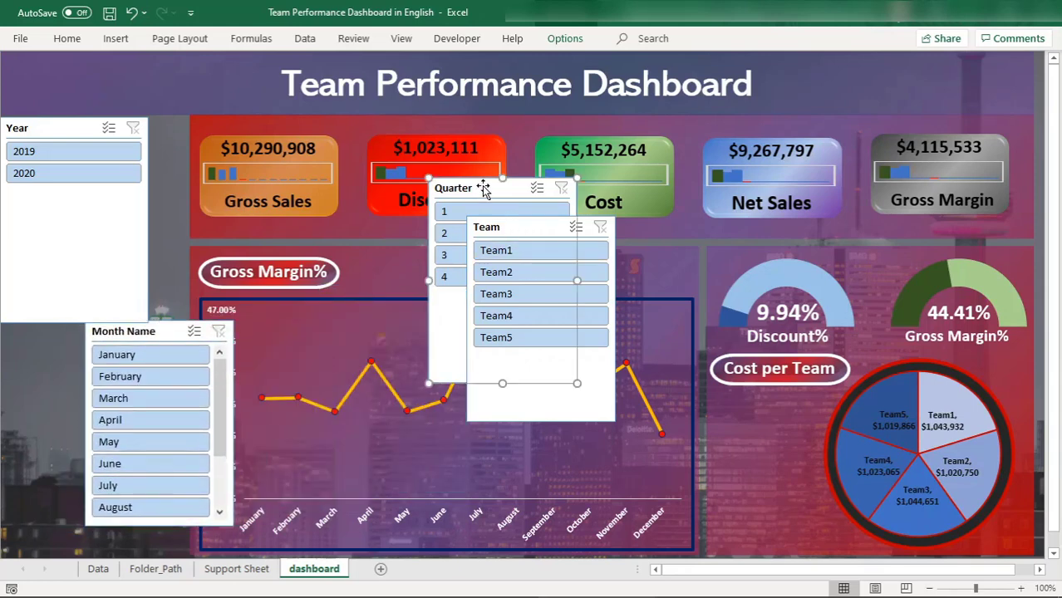
click(559, 399)
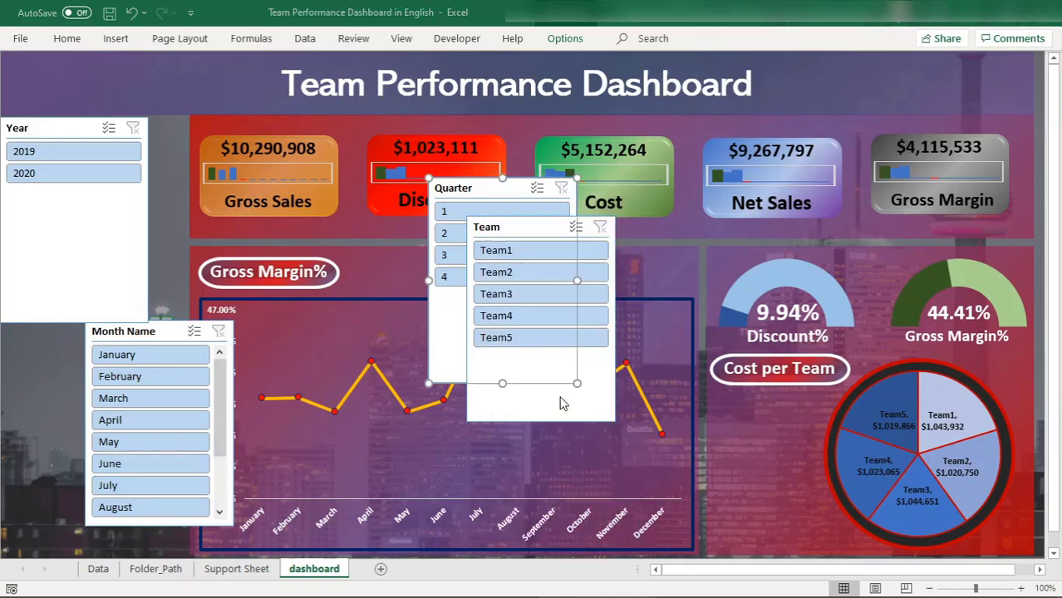
click(440, 402)
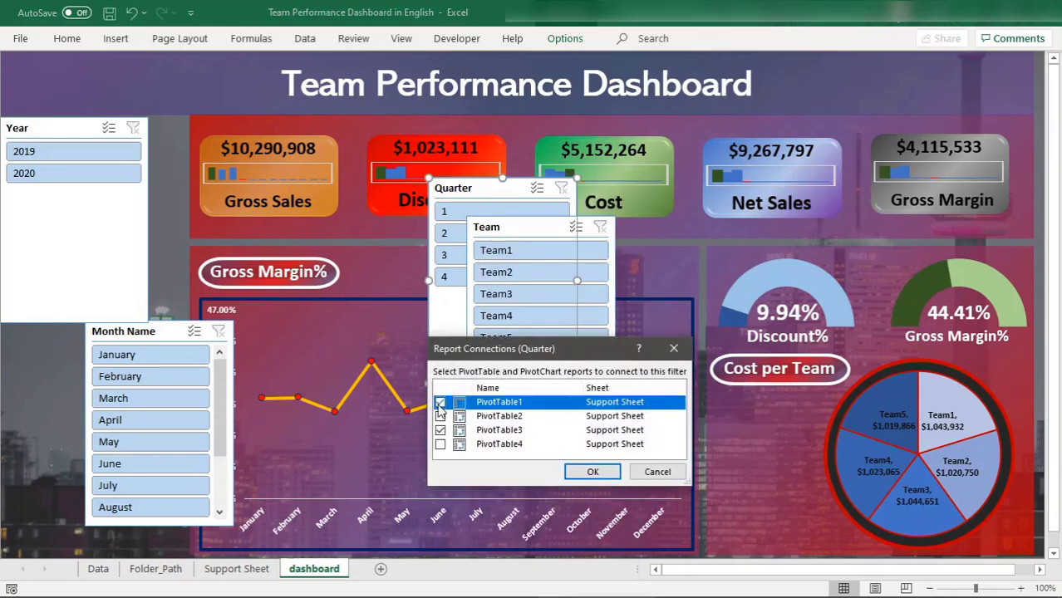
click(439, 431)
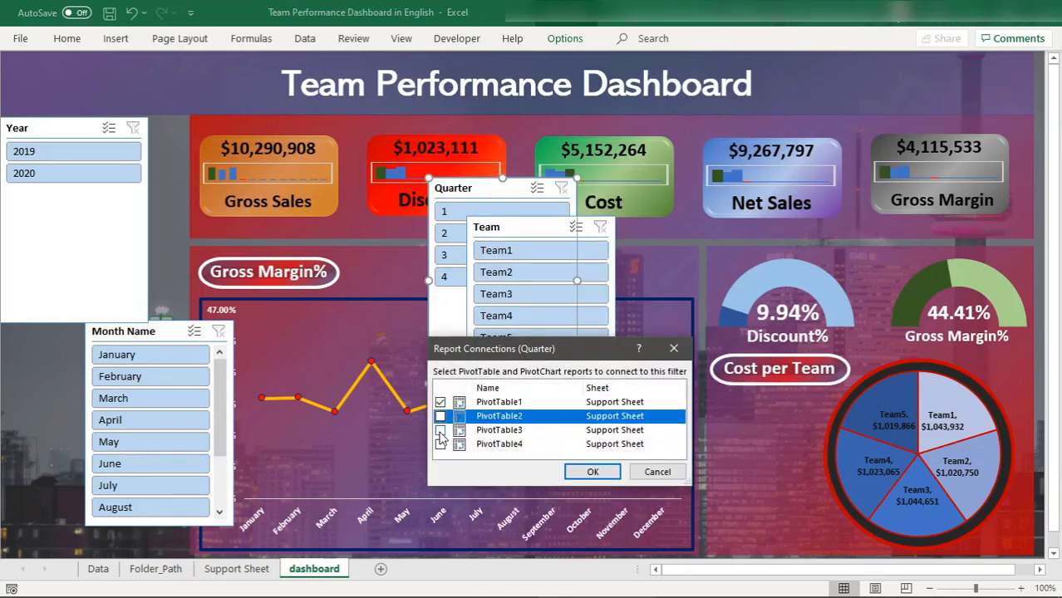
click(440, 416)
click(440, 431)
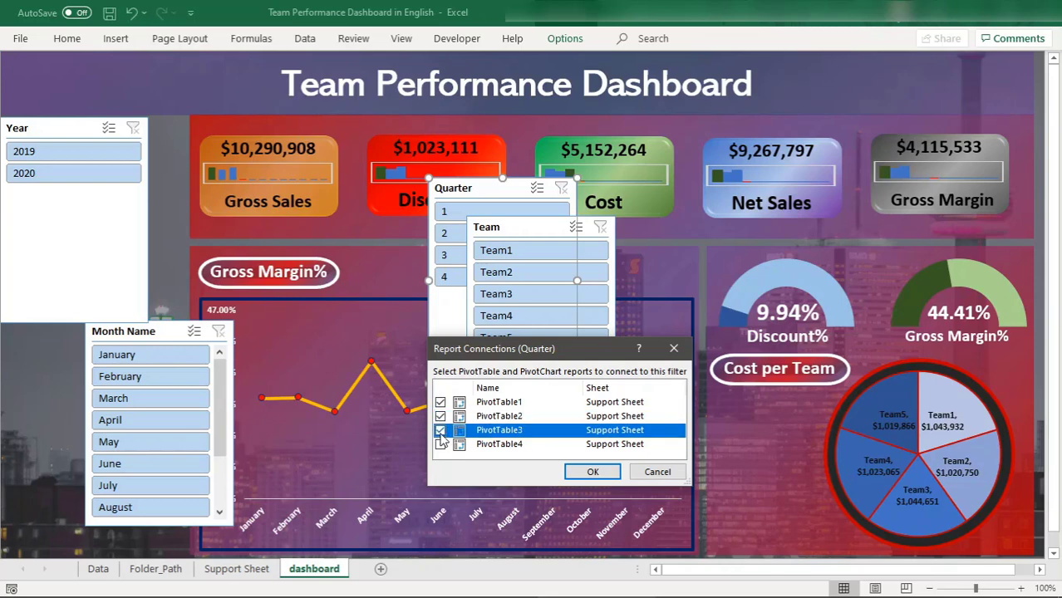
click(590, 470)
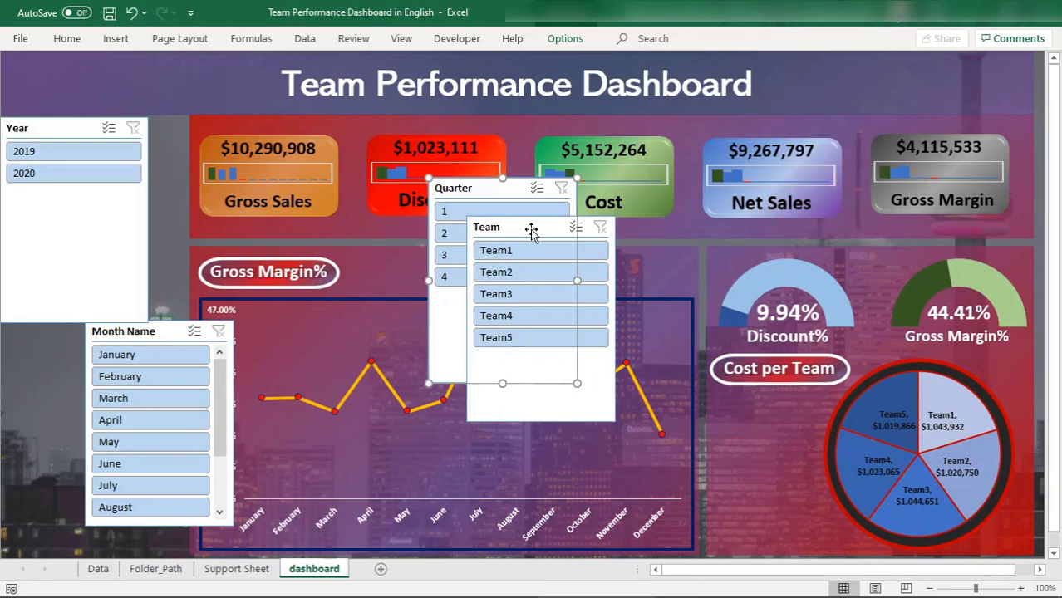
Step: Add report connections from the Team slicer to PivotTable1, PivotTable2 and PivotTable4 on the Support Sheet
click(531, 230)
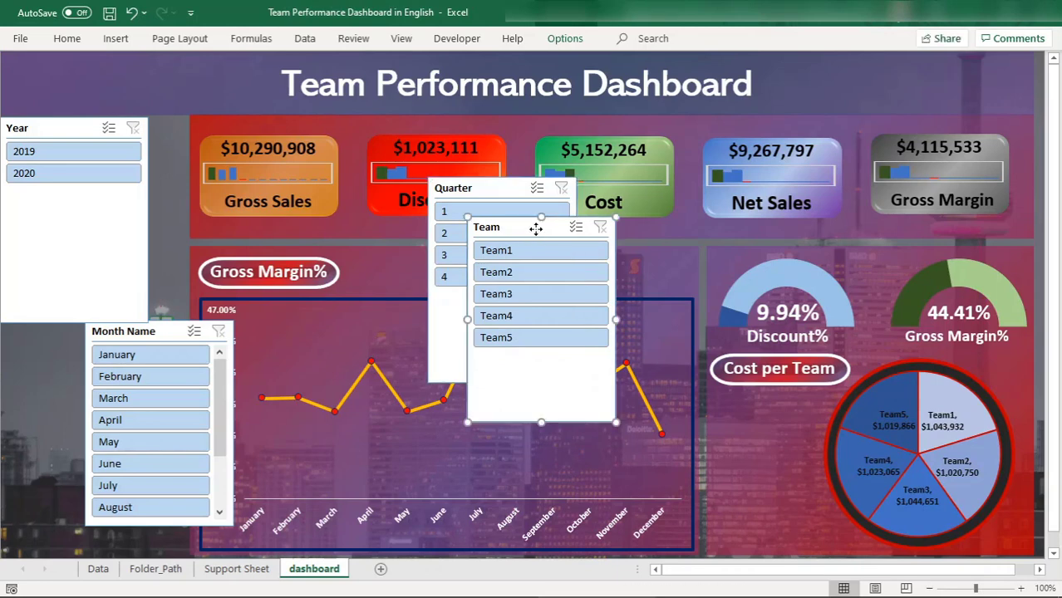
right_click(533, 231)
click(600, 401)
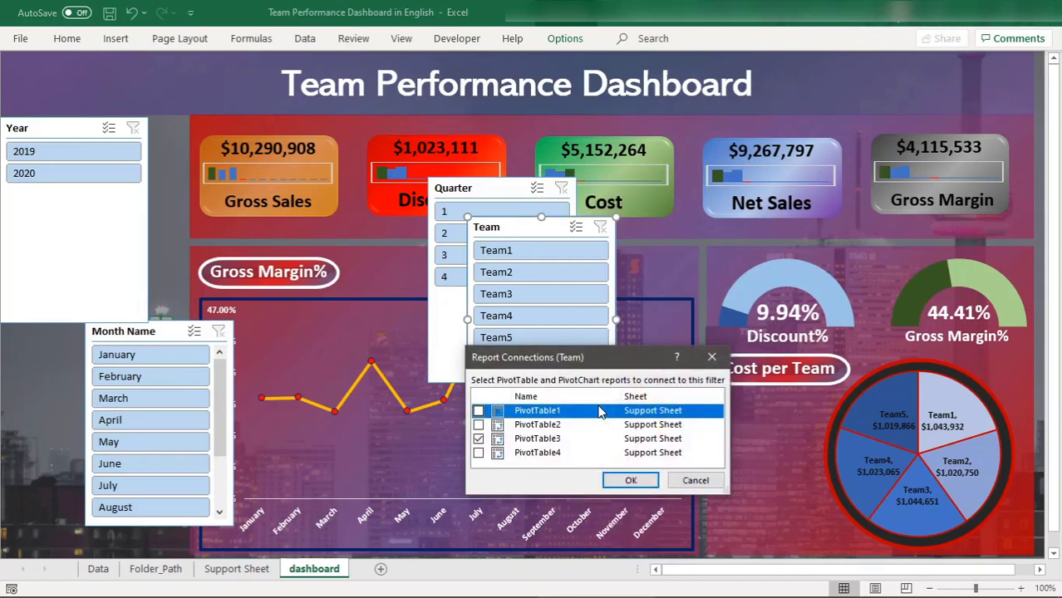
click(478, 424)
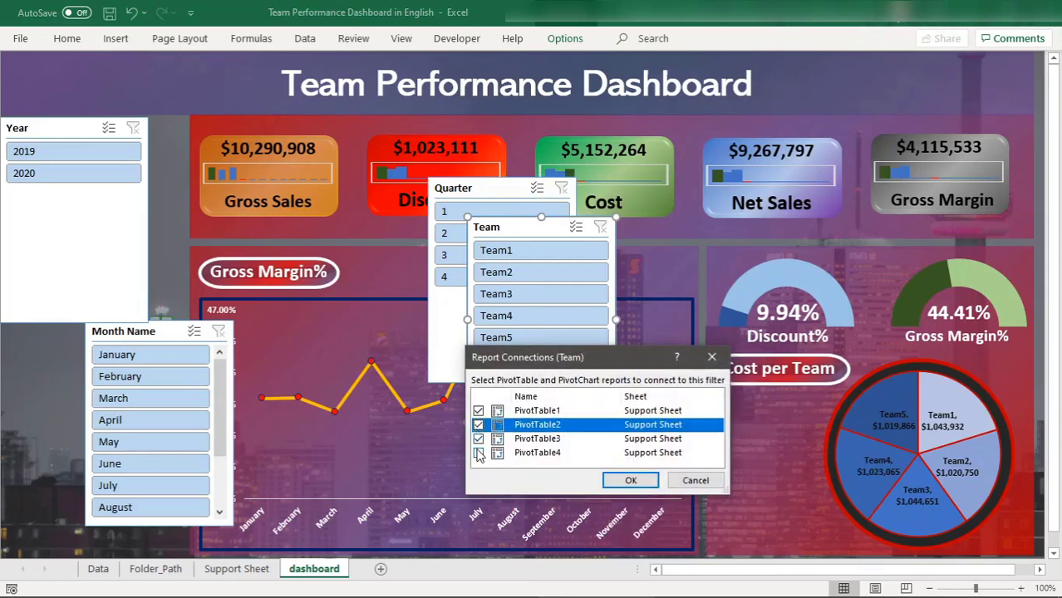
click(479, 455)
click(631, 481)
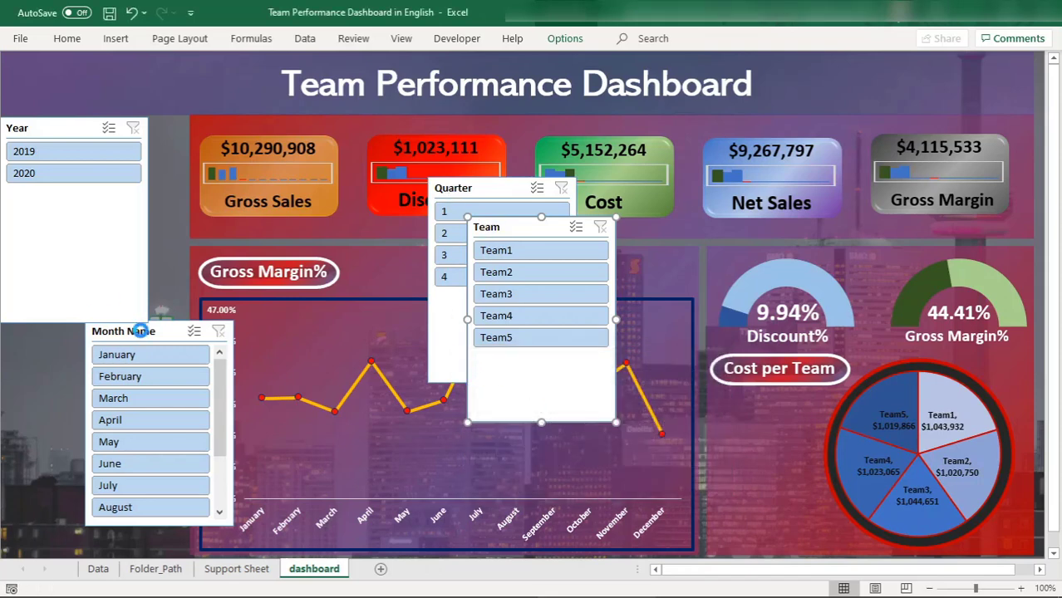
Step: Move the Month Name slicer onto the line chart and resize the Year slicer to about 6.35 cm wide and 2.49 cm high
drag(141, 331, 303, 339)
click(98, 296)
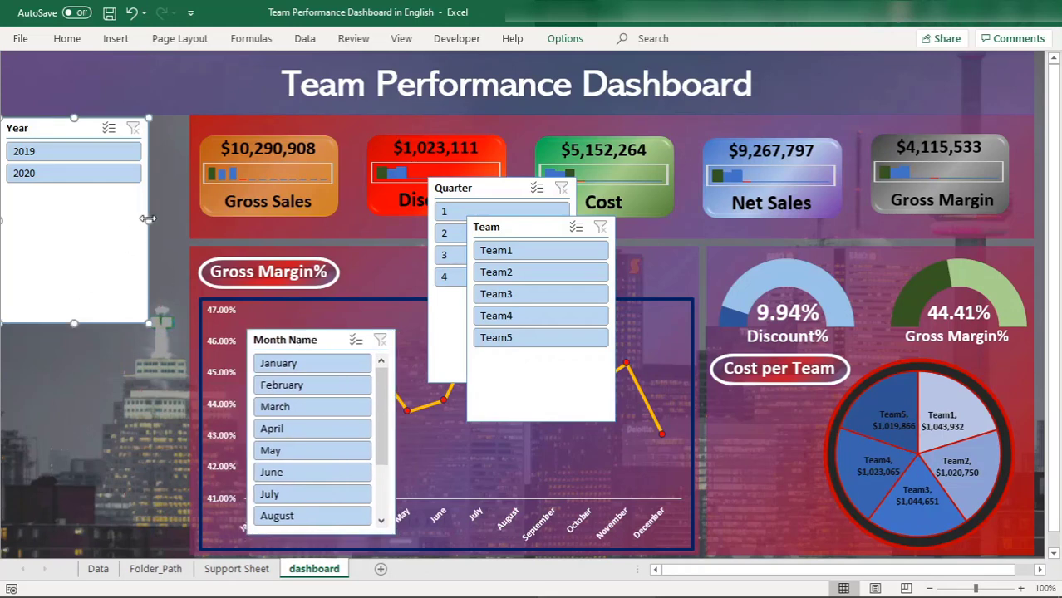
drag(192, 214, 186, 207)
drag(93, 323, 103, 193)
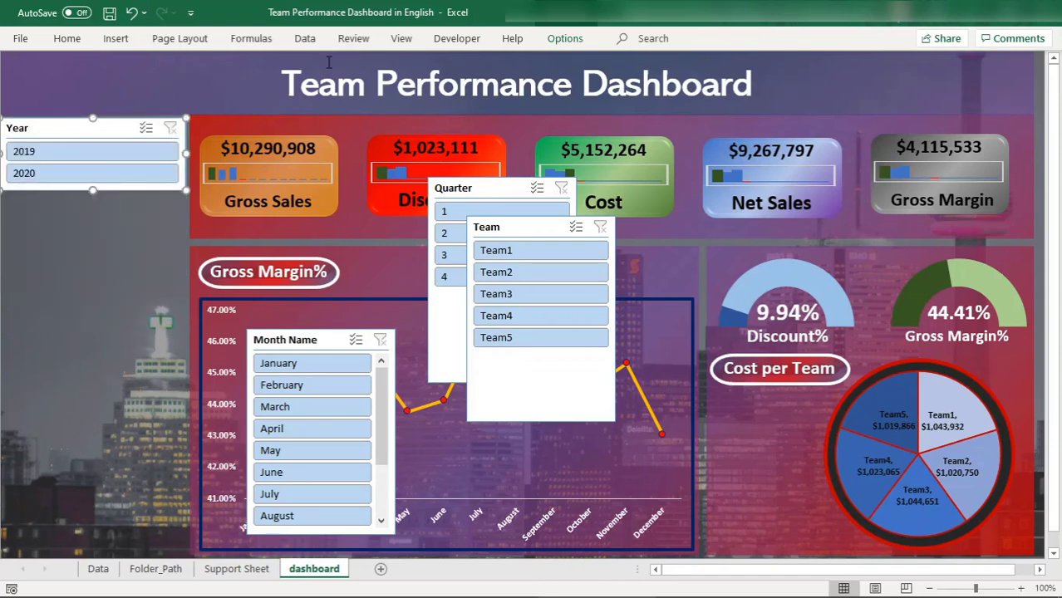
Step: Arrange the Year slicer's buttons in 2 columns and shorten the slicer to fit a single row
click(552, 39)
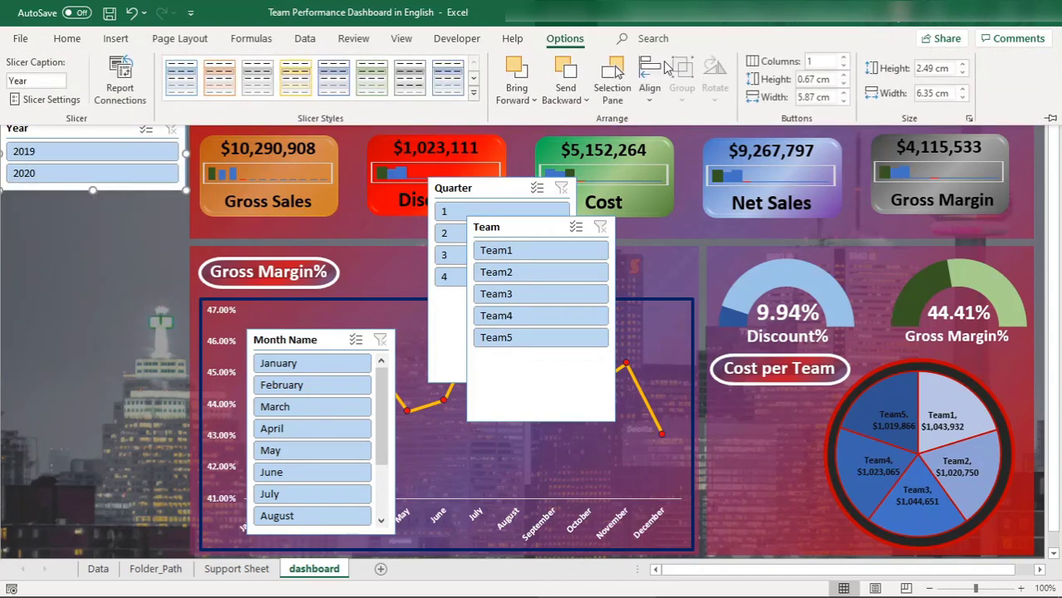
click(842, 57)
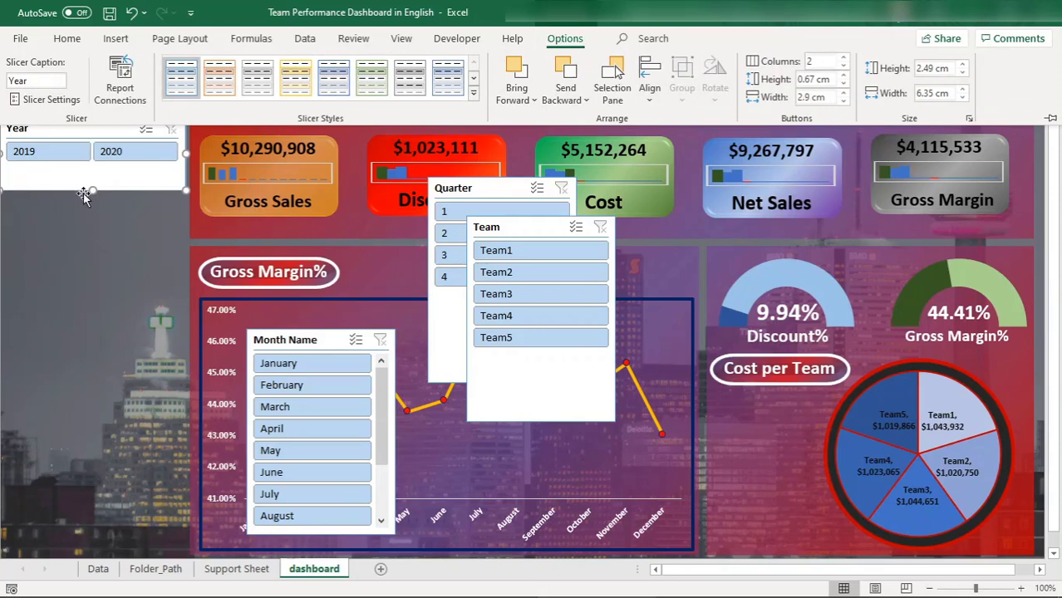
click(98, 181)
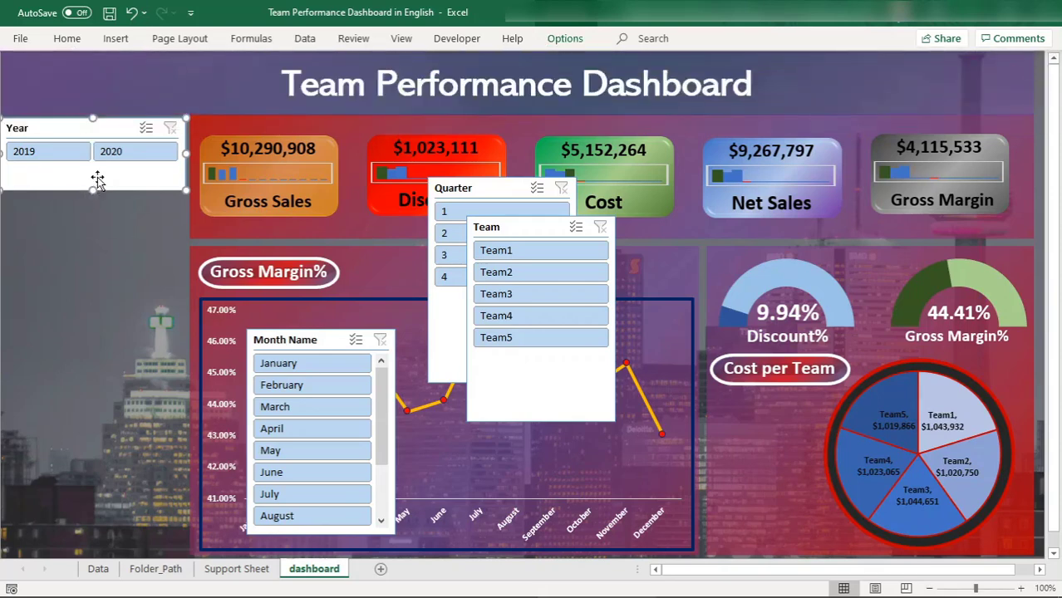
drag(92, 190, 92, 171)
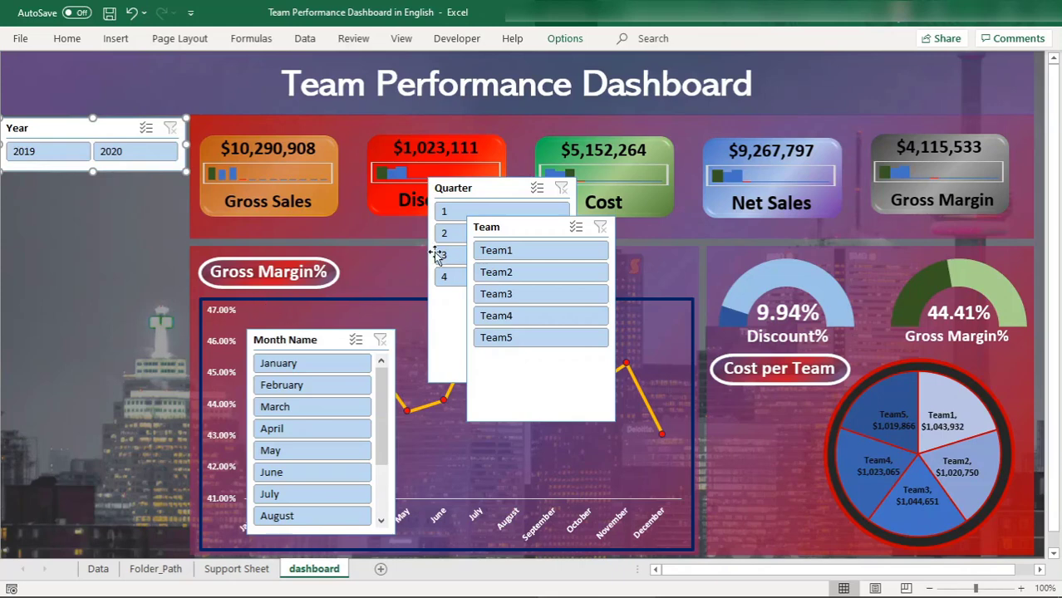
Step: Place the Quarter slicer directly below the Year slicer and resize it to about 6.27 cm wide and 1.8 cm high
drag(465, 192, 39, 190)
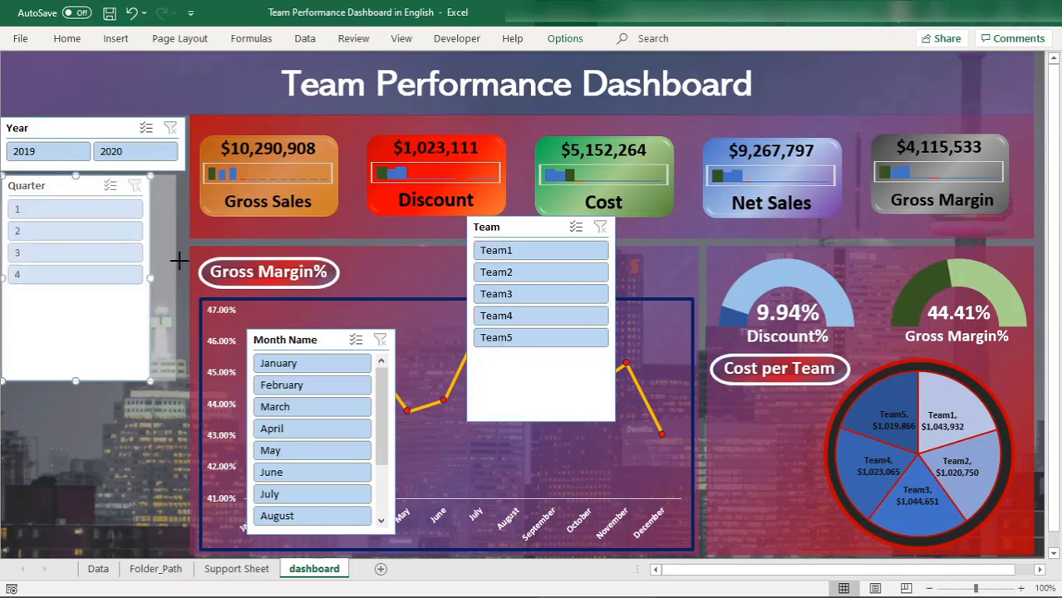
drag(184, 260, 184, 260)
drag(97, 379, 100, 228)
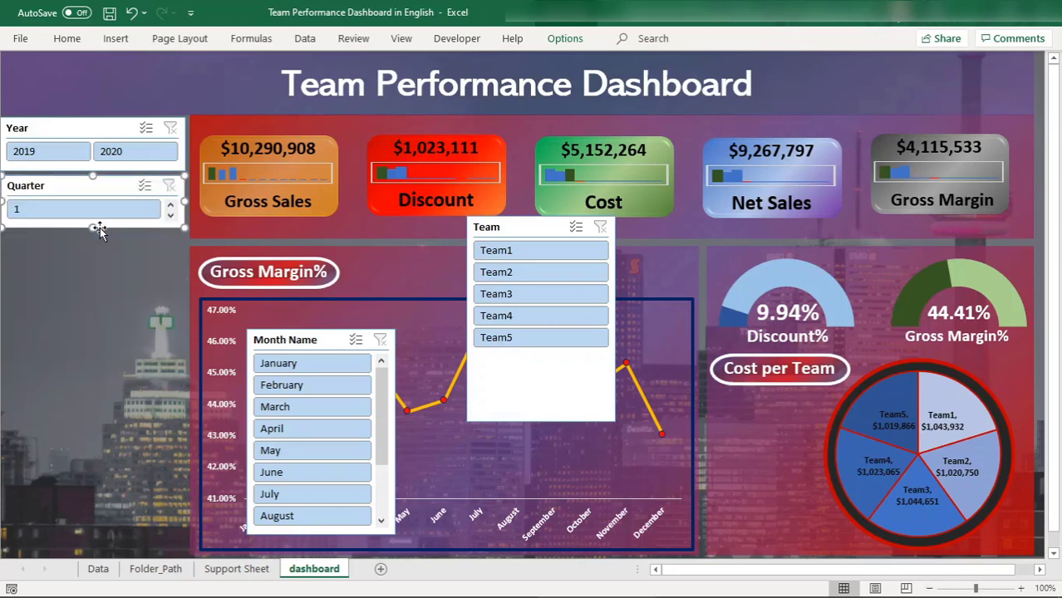
Step: Arrange the Quarter slicer's buttons in 4 columns and collapse the ribbon
click(565, 38)
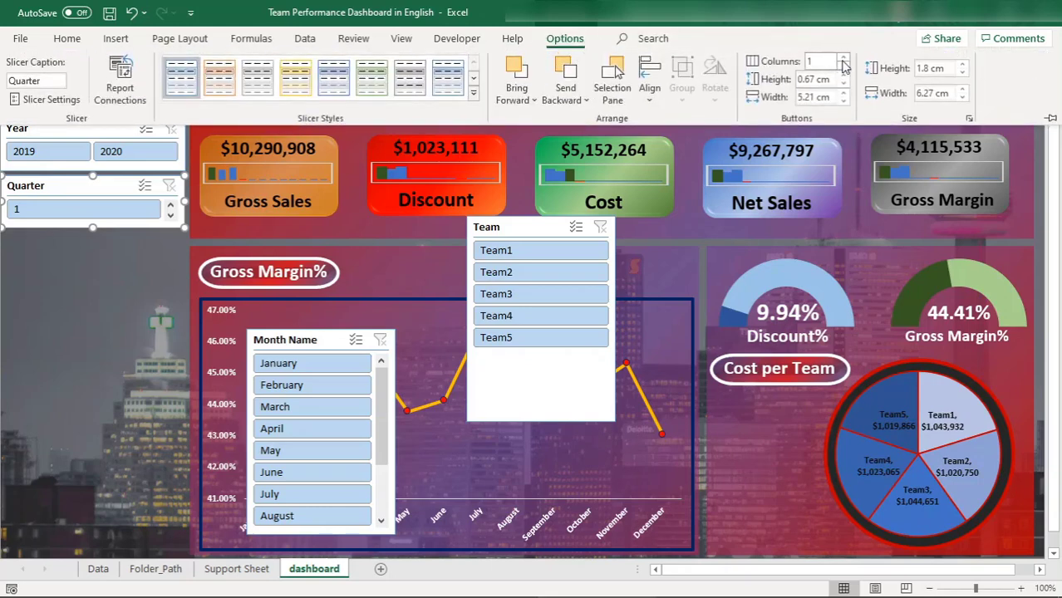
click(843, 61)
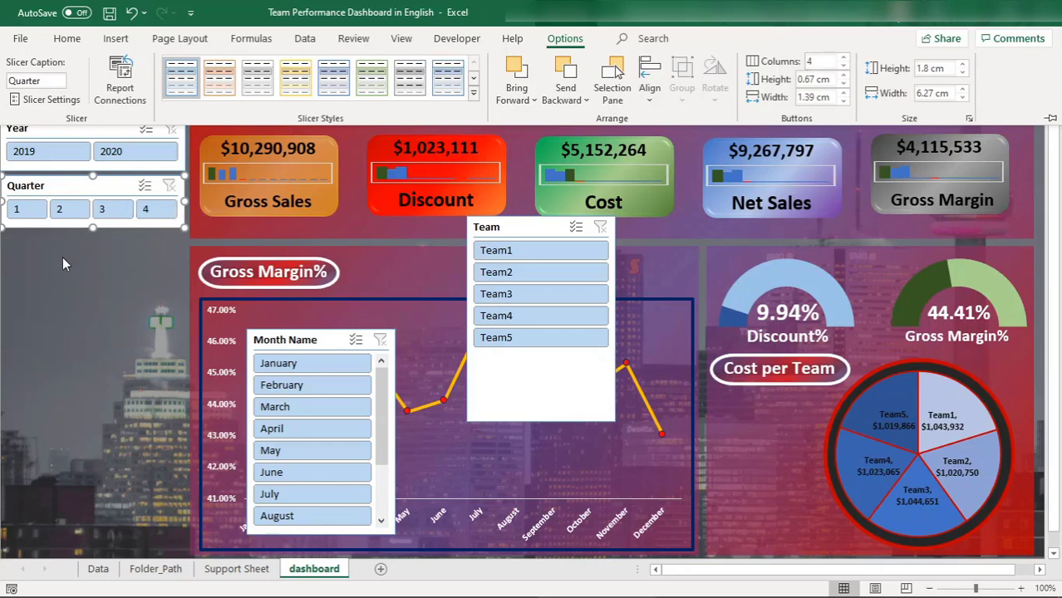
key(ctrl+F1)
Step: Place the Month Name slicer directly below the Quarter slicer and widen it to about 6.32 cm
click(311, 336)
drag(312, 337, 41, 239)
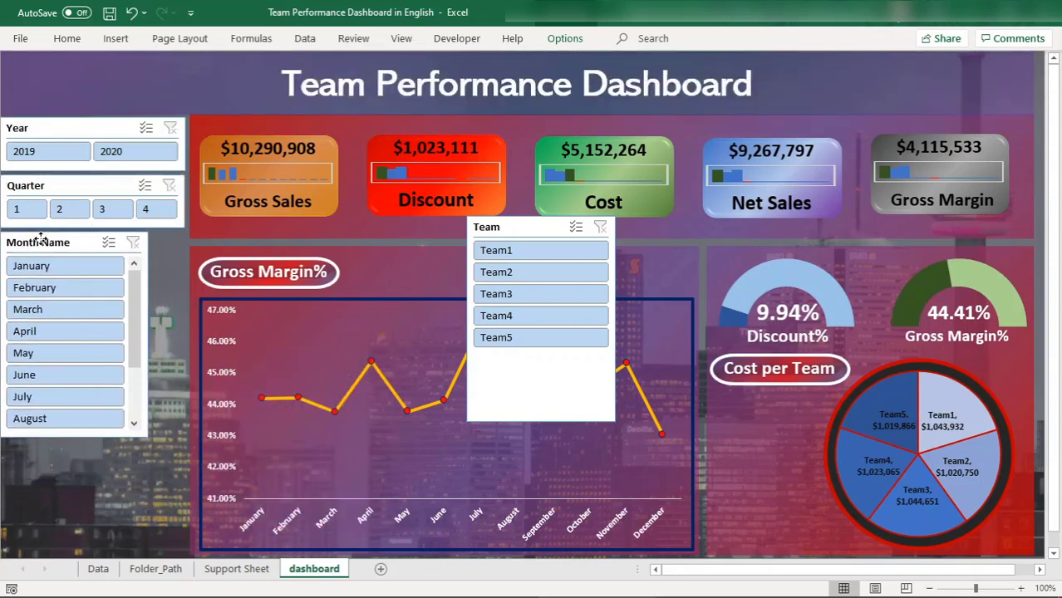
drag(144, 332, 184, 332)
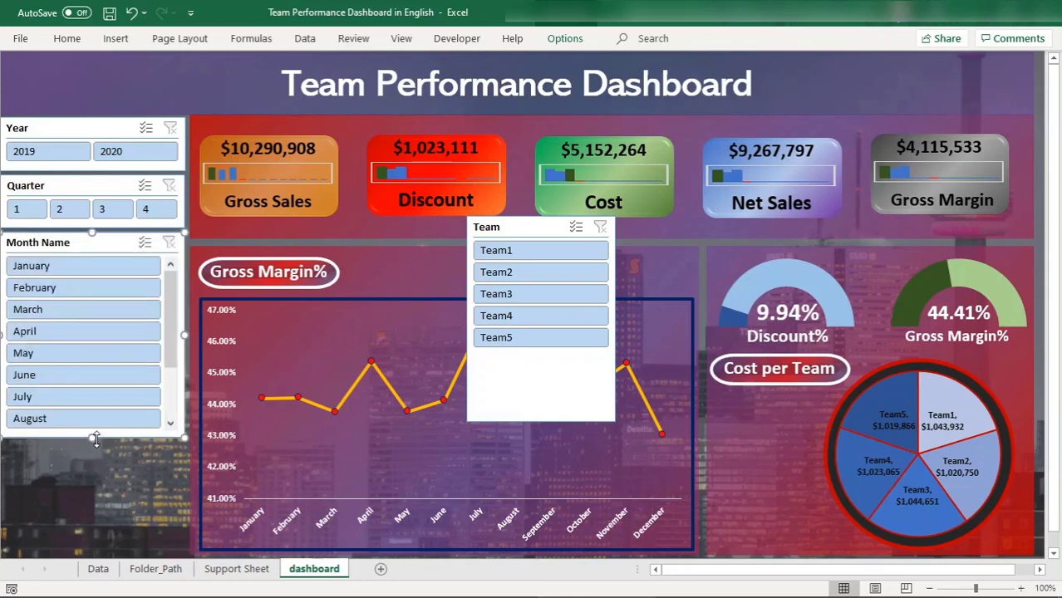
Step: Arrange the Month Name slicer's buttons in 2 columns and shorten the slicer to end just below the November and December buttons
click(564, 38)
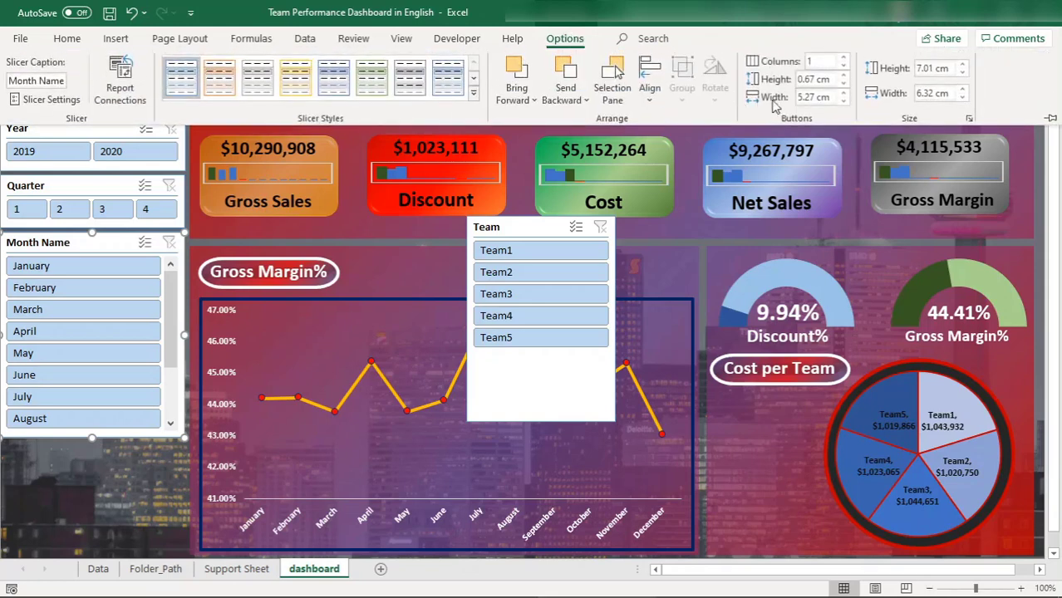
click(846, 61)
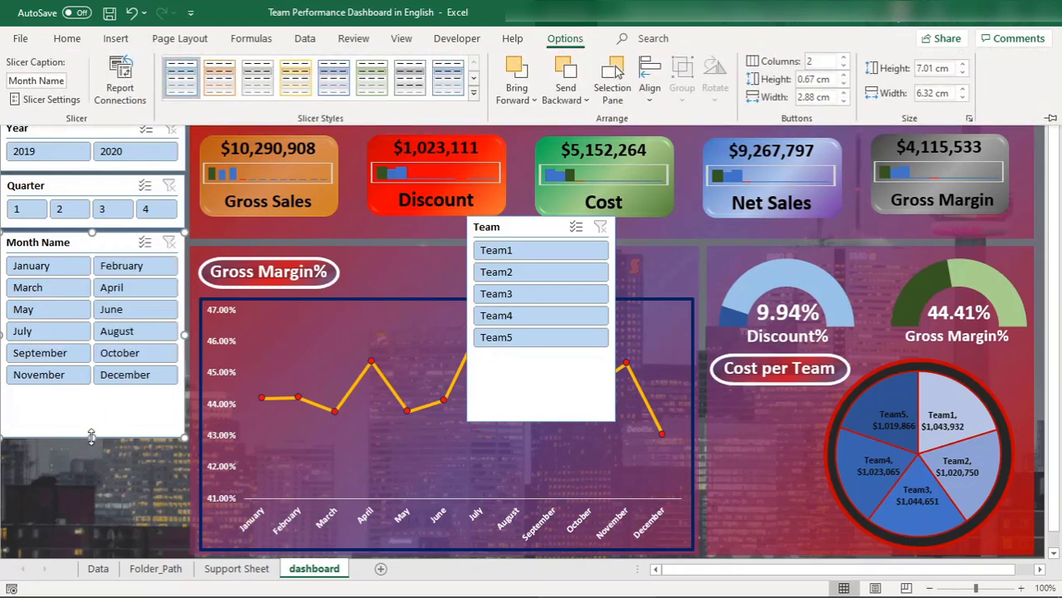
click(92, 438)
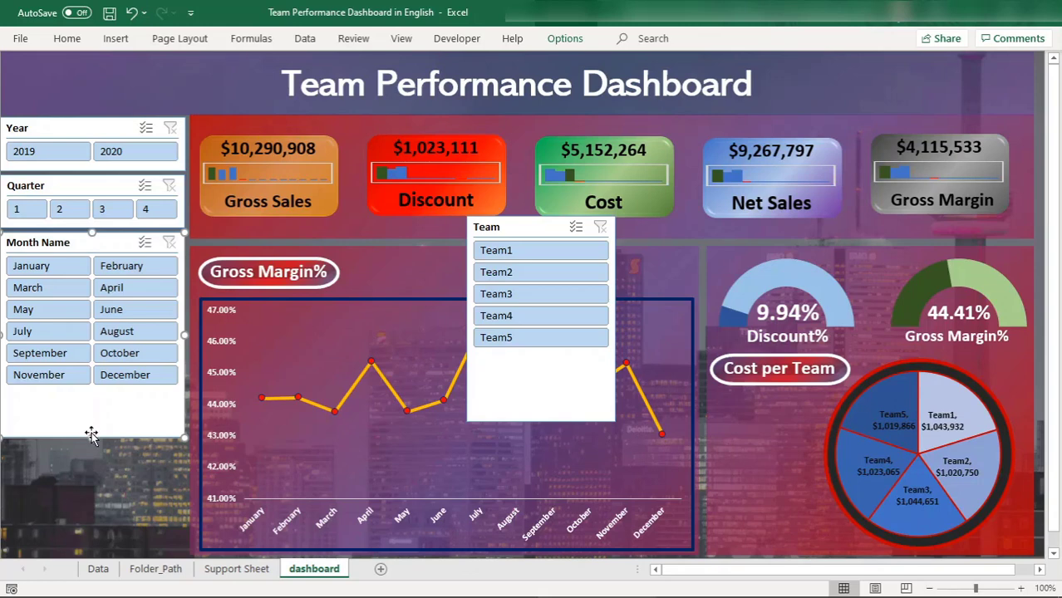
drag(92, 438, 93, 394)
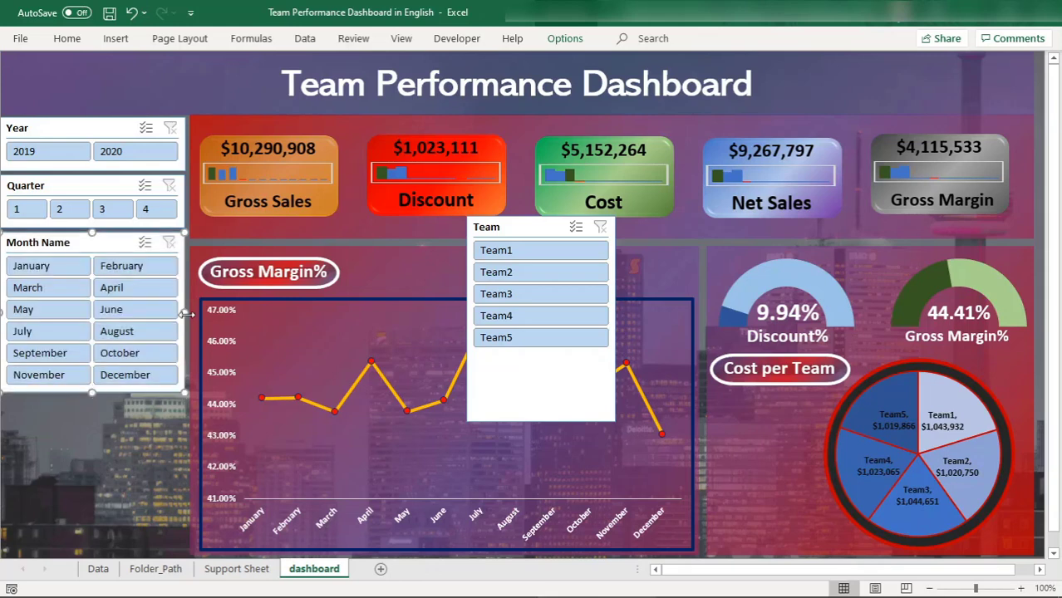
Step: Adjust the Month Name and Quarter slicers to the same width, reaching almost to the edge of the red dashboard area
drag(186, 312, 190, 312)
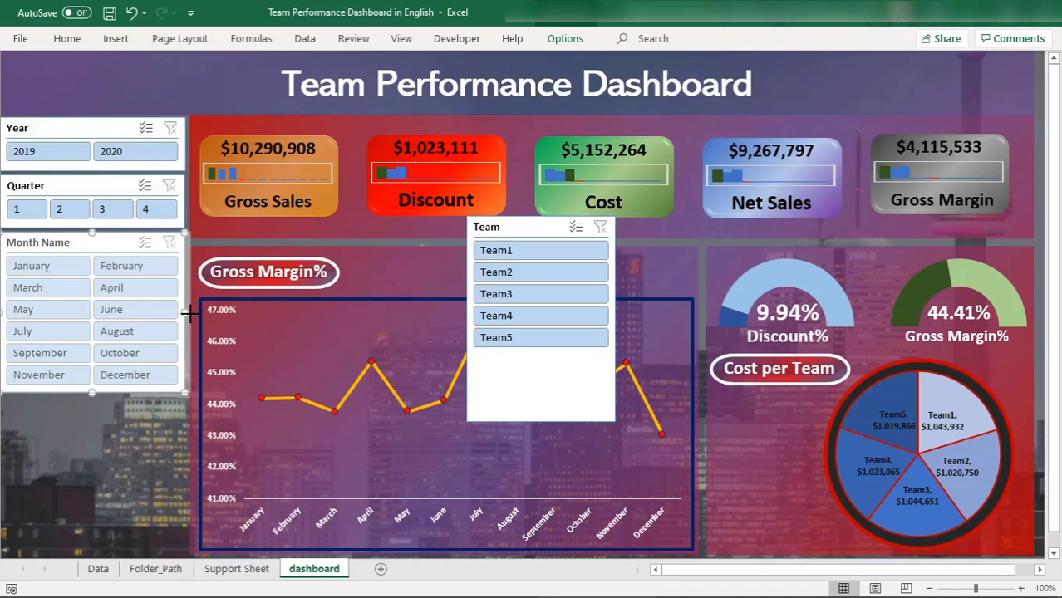
drag(190, 313, 191, 312)
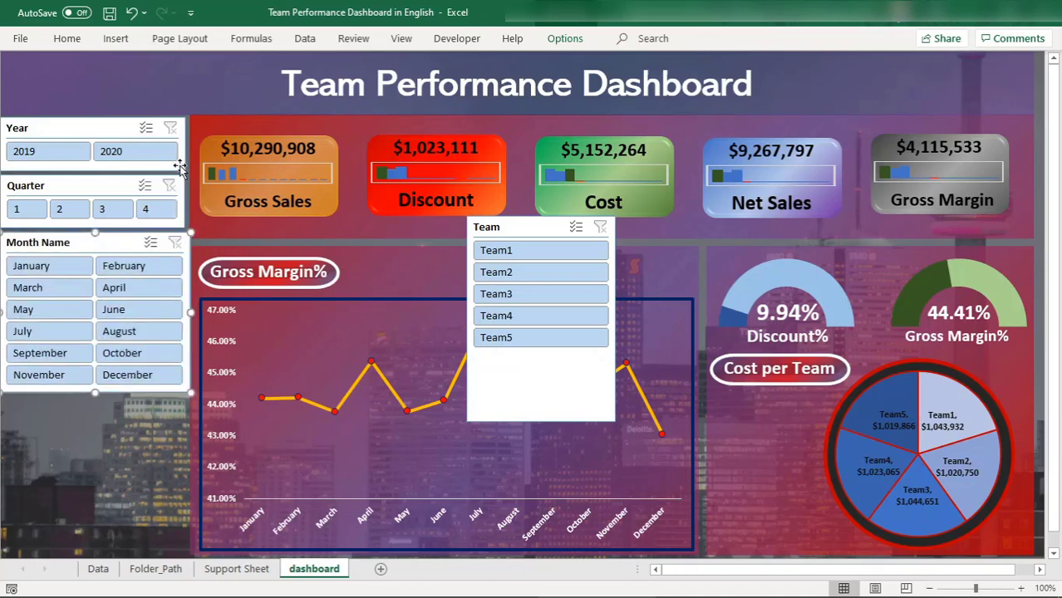
click(181, 196)
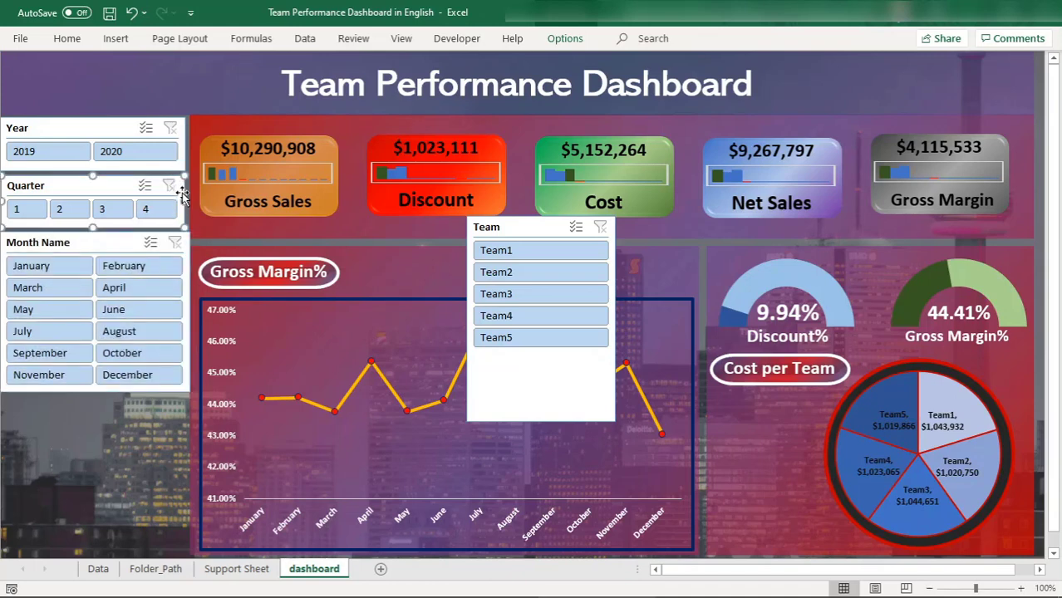
drag(181, 201, 190, 202)
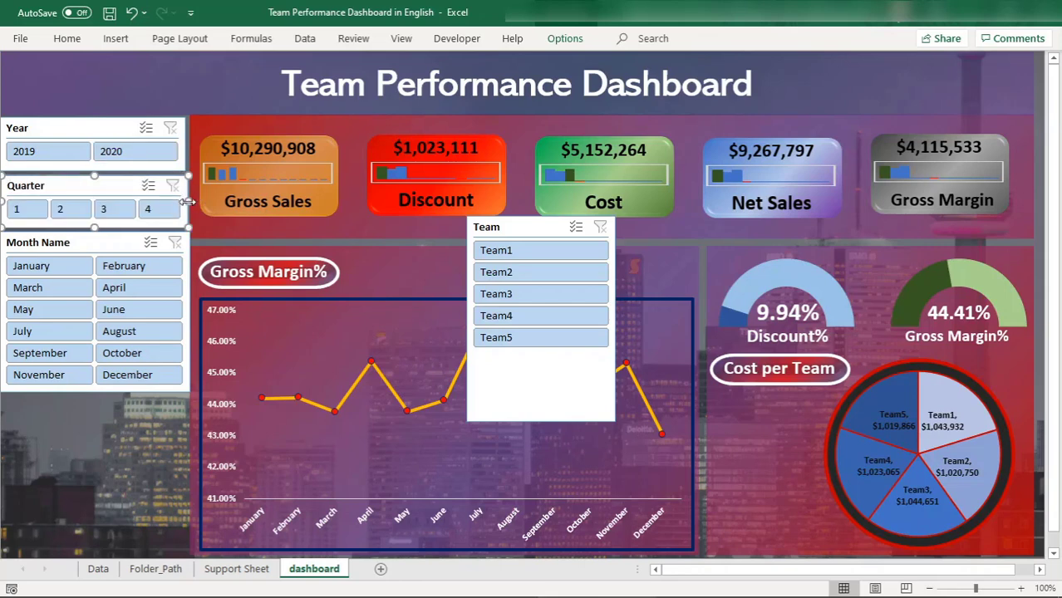
click(184, 242)
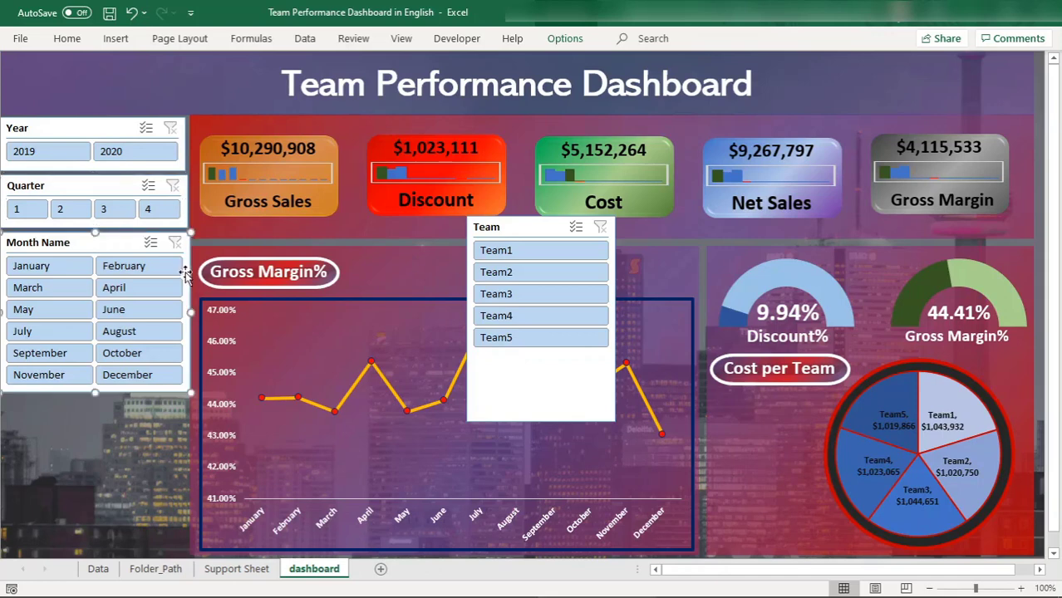
drag(190, 313, 185, 313)
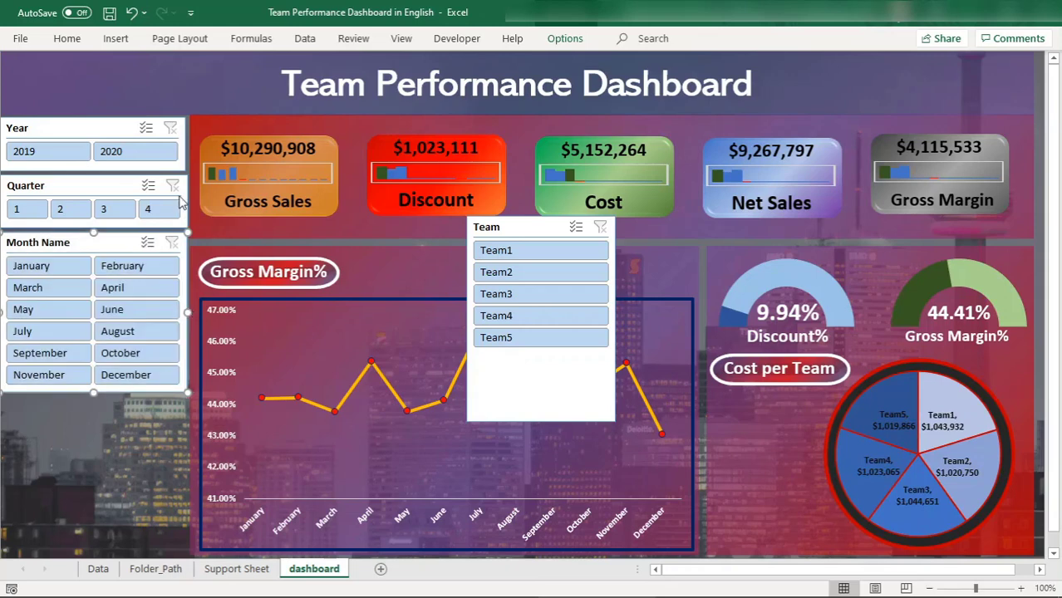
Step: Widen the Year slicer to match the slicers below it and extend its lower edge down to the Quarter slicer
click(186, 152)
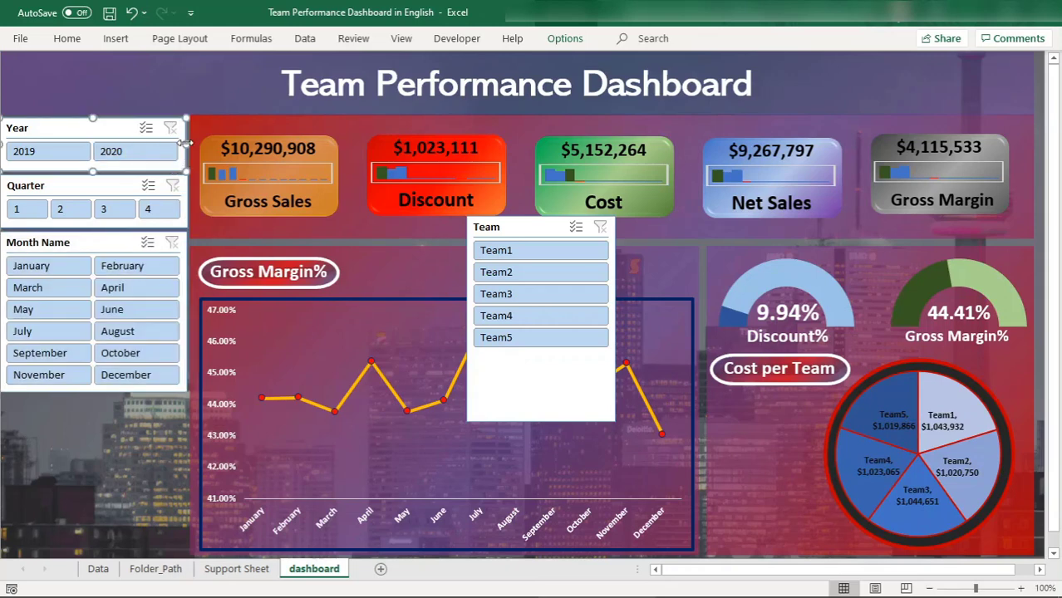
drag(184, 142, 187, 143)
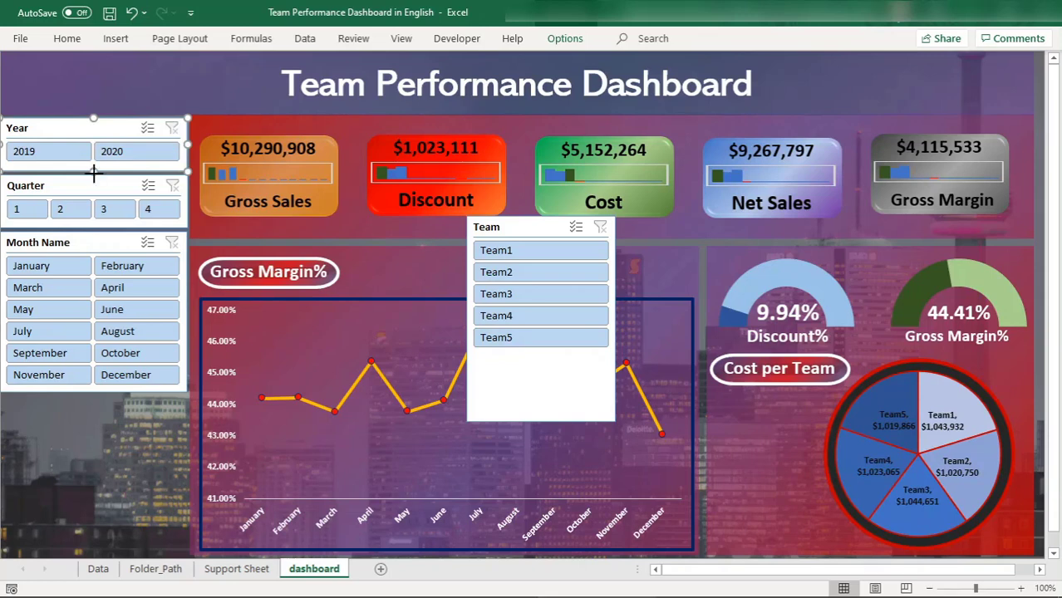
drag(94, 172, 93, 174)
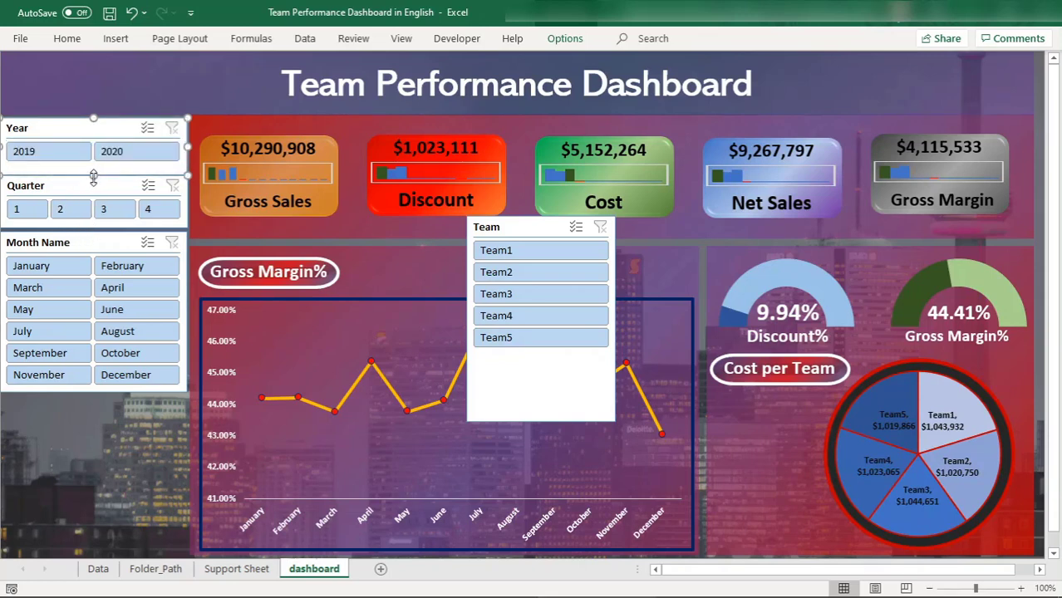
Step: Move the Quarter slicer up against the Year slicer's buttons and the Month Name slicer up against the Quarter slicer
drag(94, 174, 81, 179)
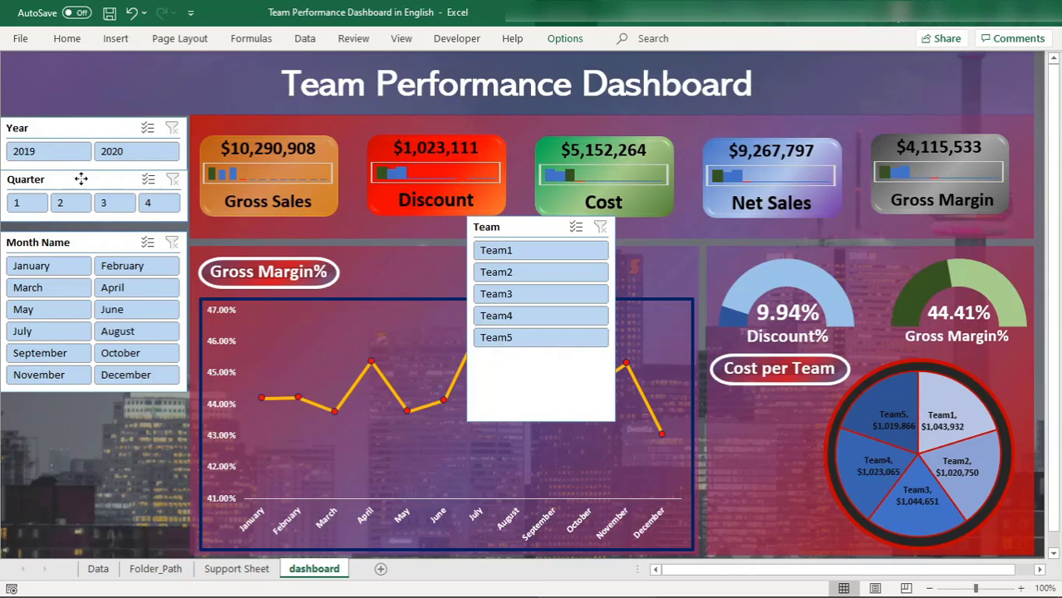
drag(81, 178, 80, 179)
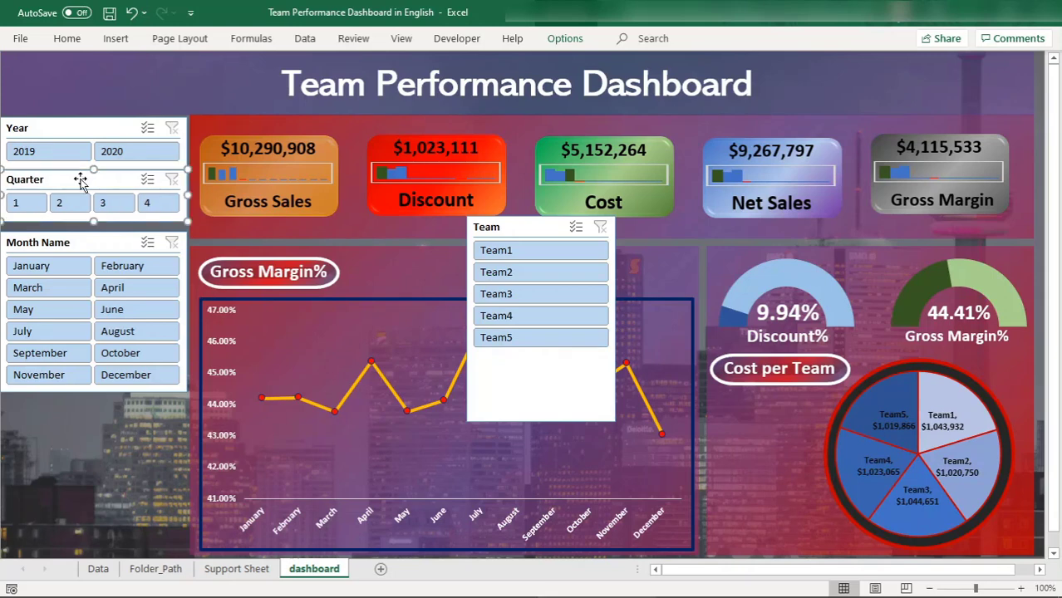
drag(85, 241, 84, 229)
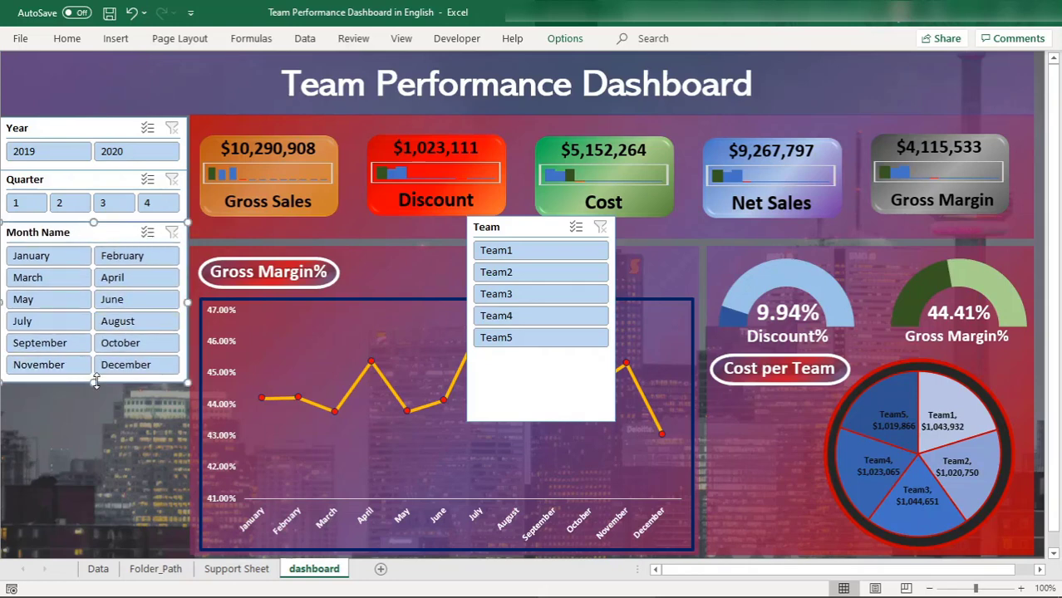
Step: Place the Team slicer directly below the Month Name slicer and widen it to match the slicers above
drag(489, 226, 33, 388)
drag(147, 485, 188, 480)
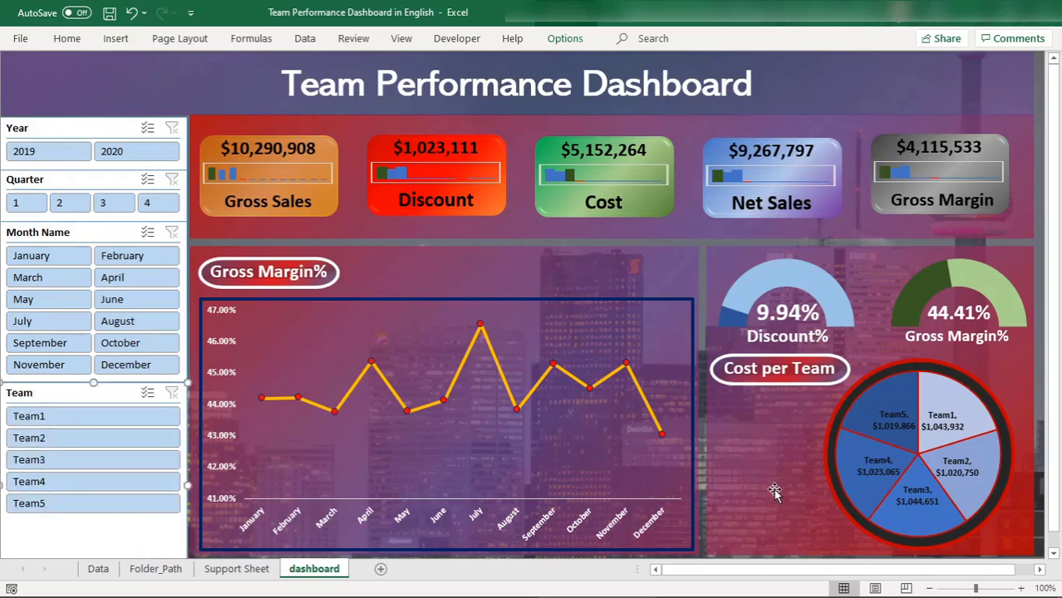
Step: Shorten the Team slicer to end just below the Team5 button and align it with the lower edge of the dashboard area
click(1054, 556)
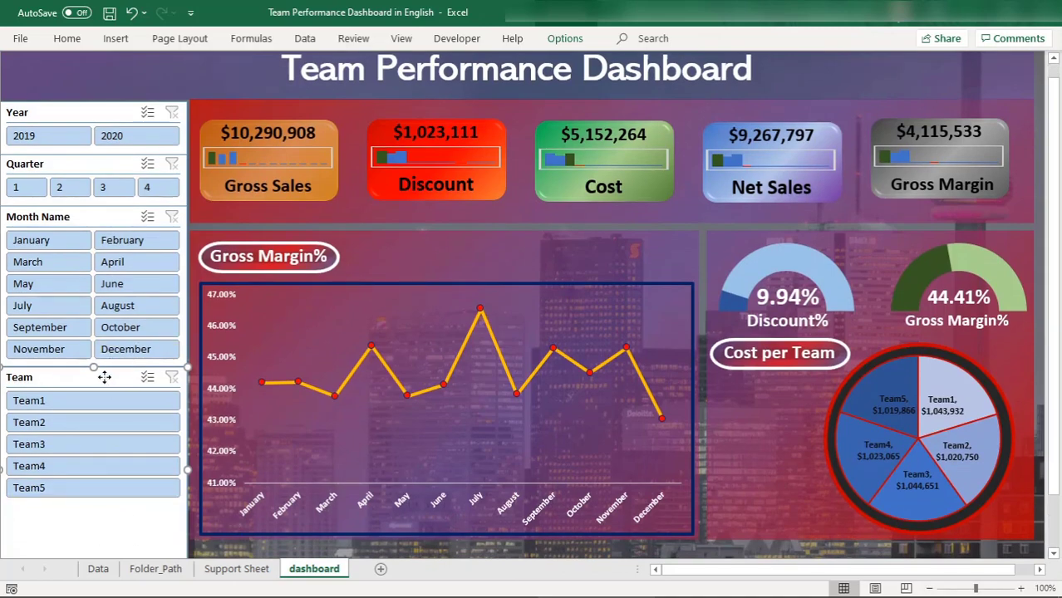
drag(106, 377, 111, 311)
drag(100, 502, 100, 437)
drag(78, 311, 69, 406)
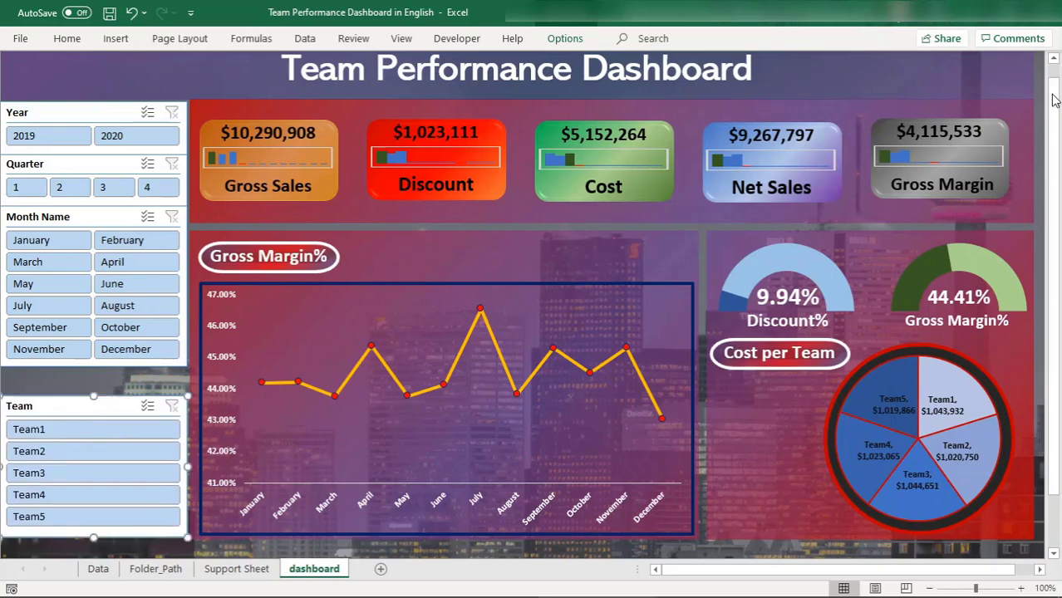
click(1052, 59)
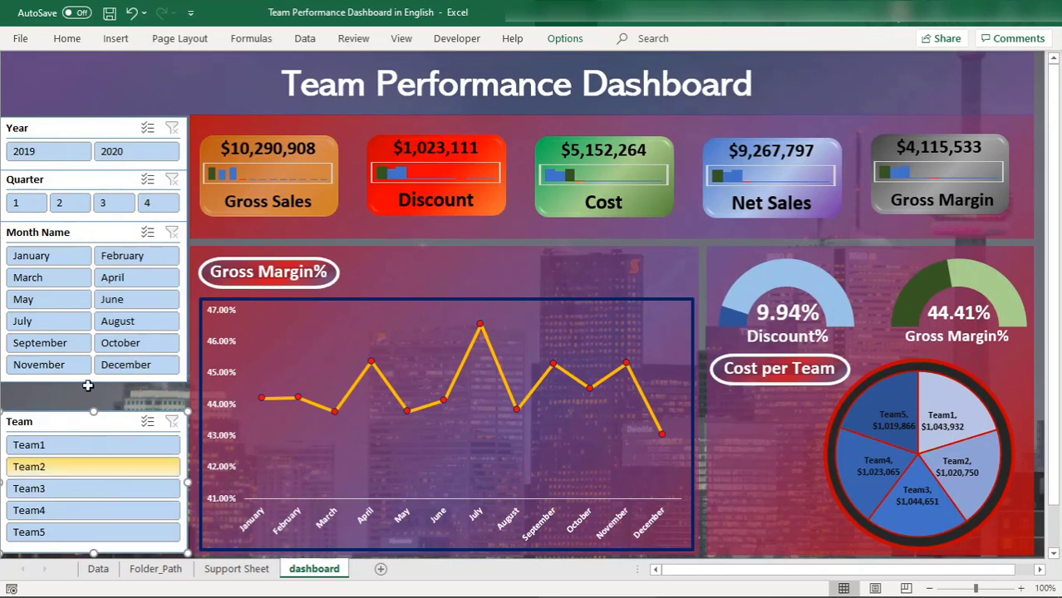
Step: Shift the Month Name slicer down so its lower edge meets the Team slicer
click(102, 232)
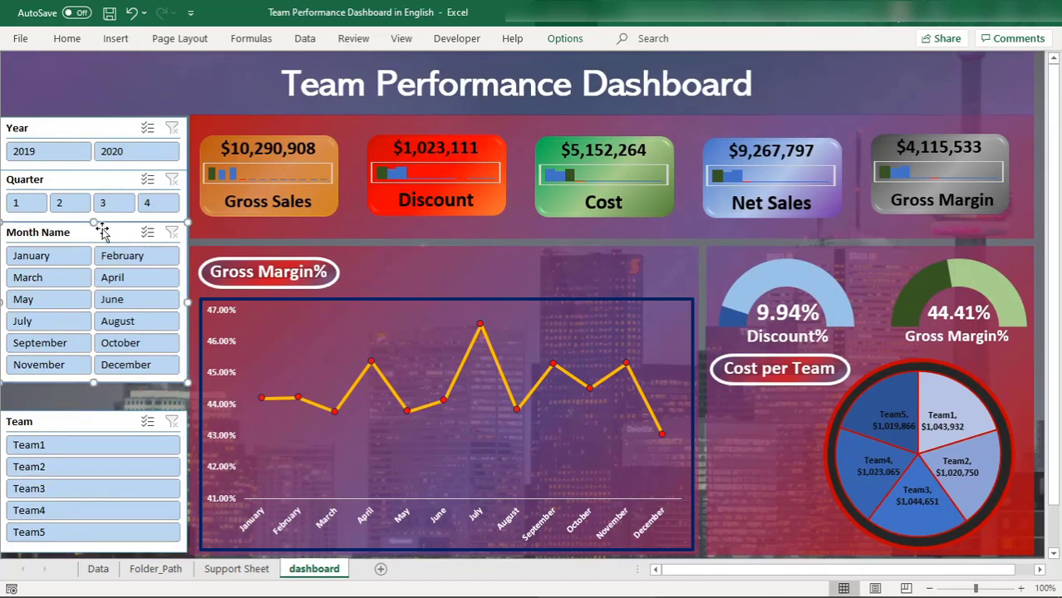
mouse_move(100, 231)
mouse_down()
mouse_move(98, 257)
mouse_move(93, 240)
mouse_up()
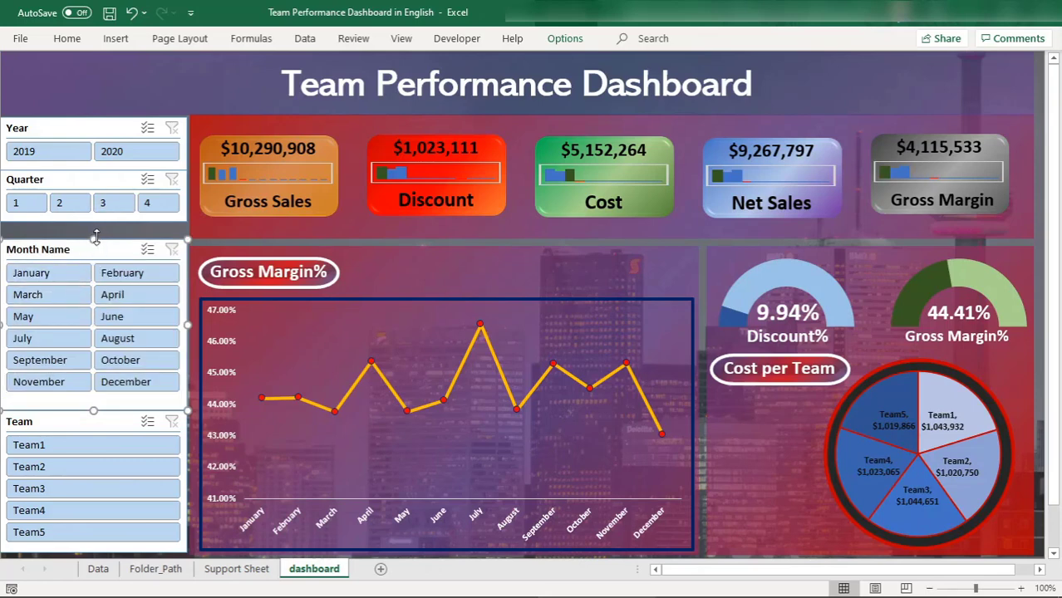
Step: Arrange the Quarter slicer's buttons in 2 columns and extend its lower edge down to the Month Name slicer
click(97, 216)
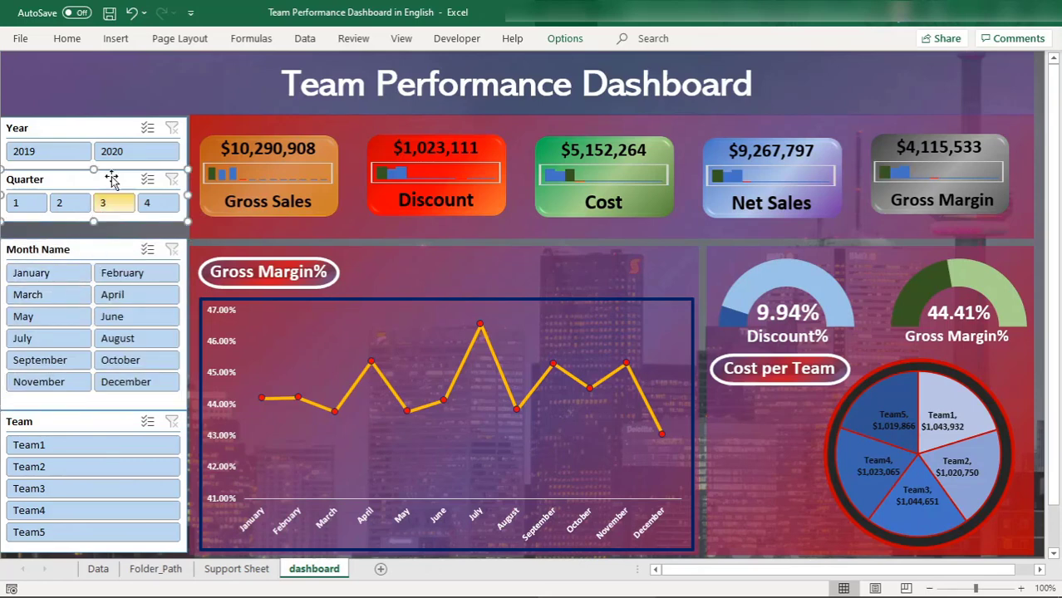
click(564, 39)
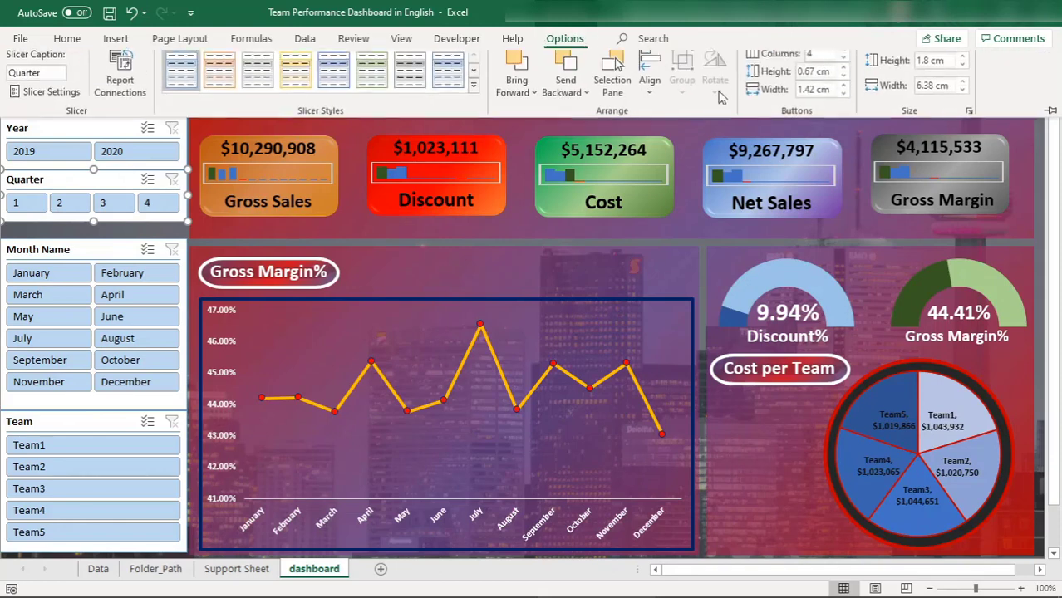
click(845, 69)
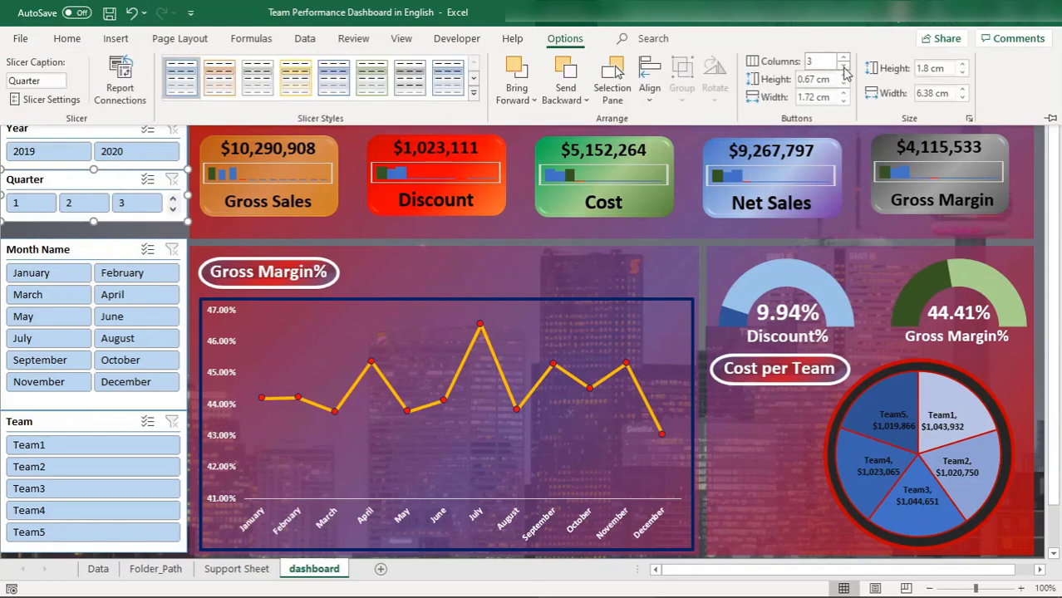
click(844, 71)
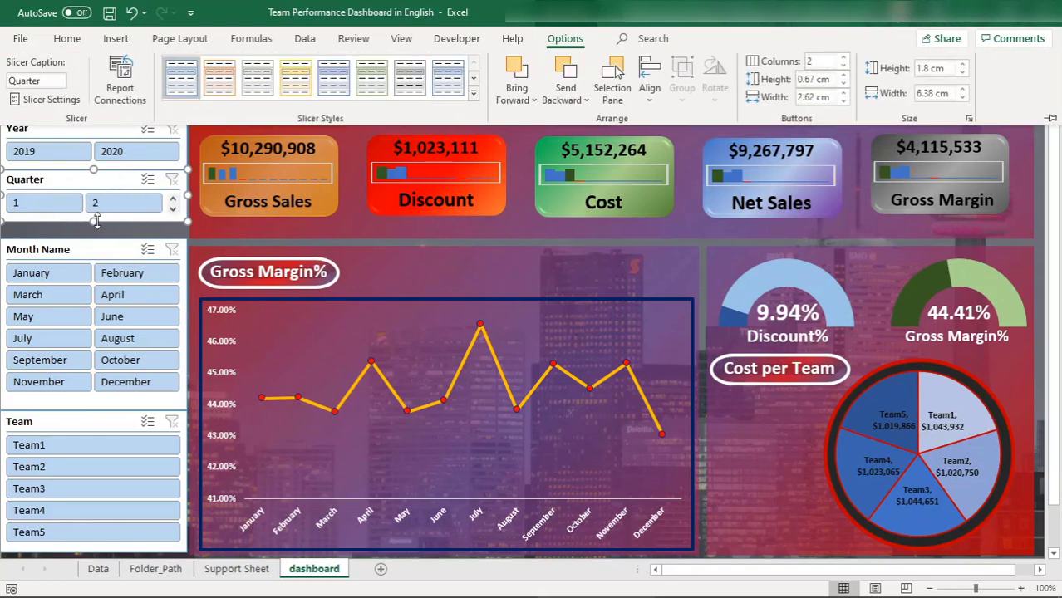
key(ctrl+F1)
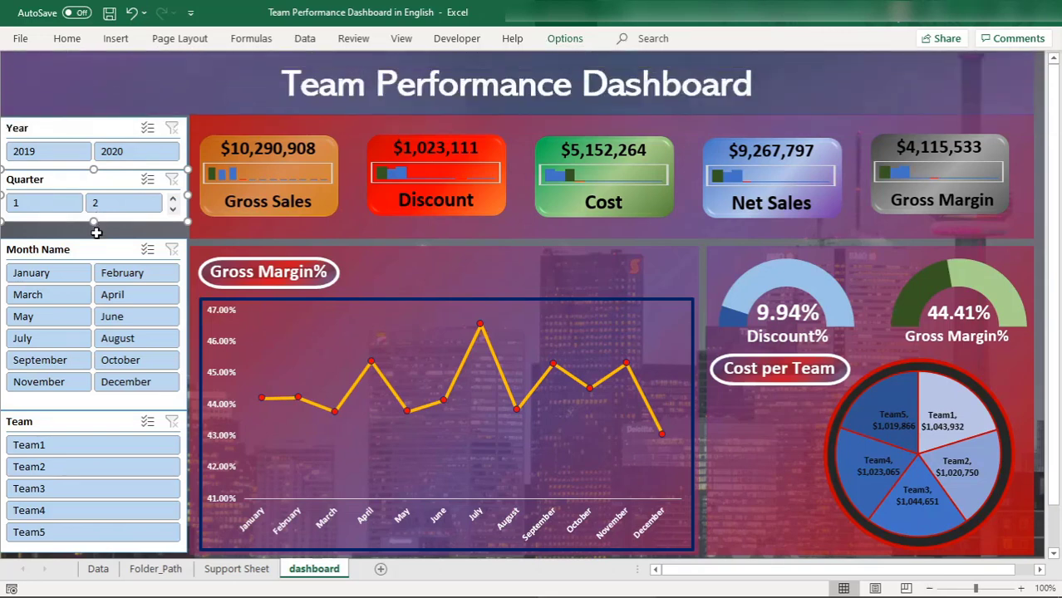
drag(94, 224, 92, 236)
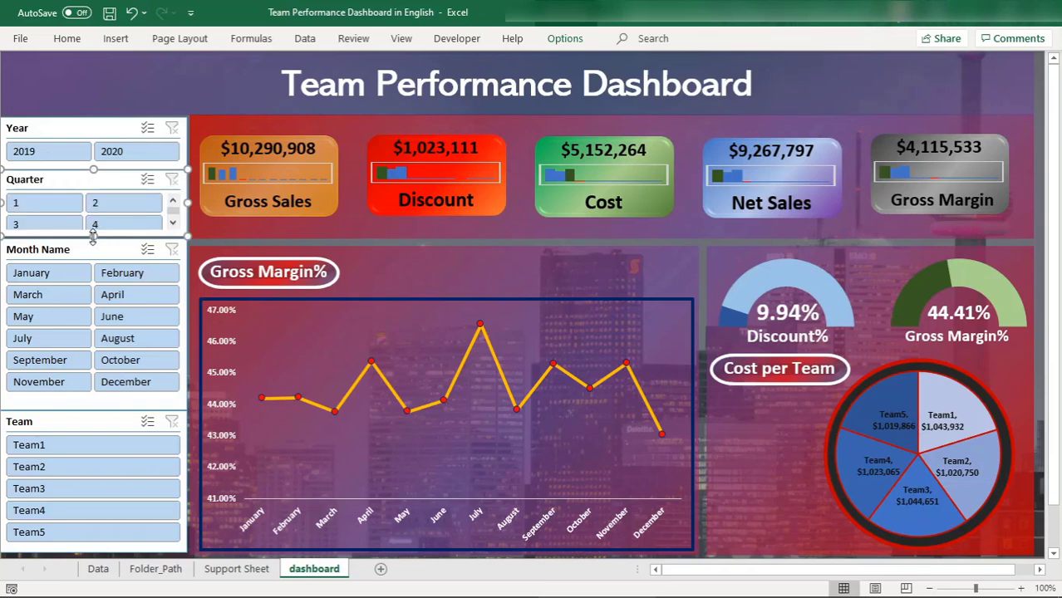
Step: Shorten the Month Name slicer and move it down against the Team slicer, and extend the Quarter slicer down to meet it
click(96, 408)
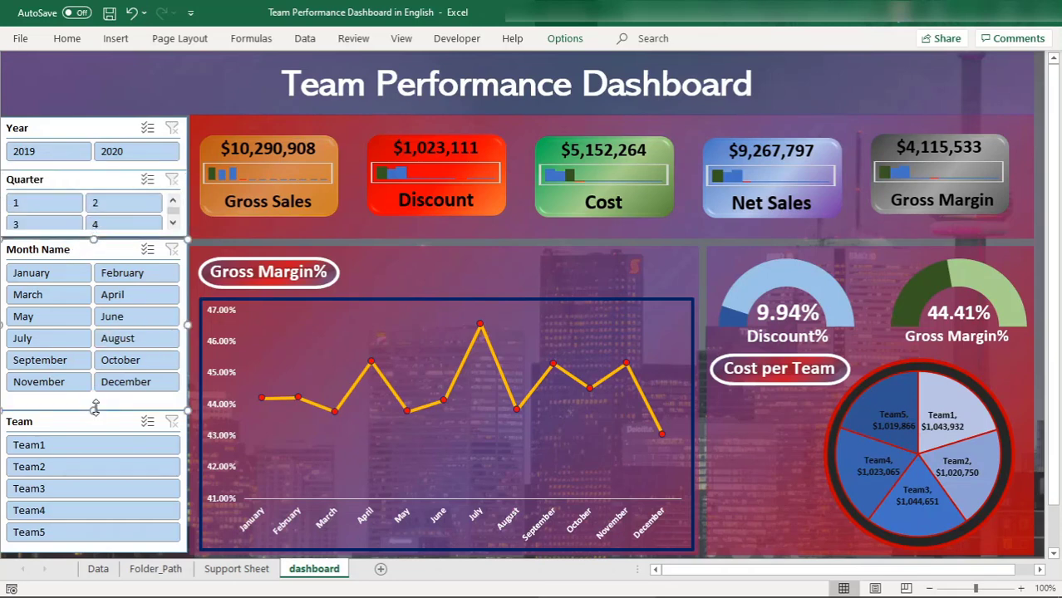
drag(91, 410, 91, 399)
drag(85, 250, 84, 261)
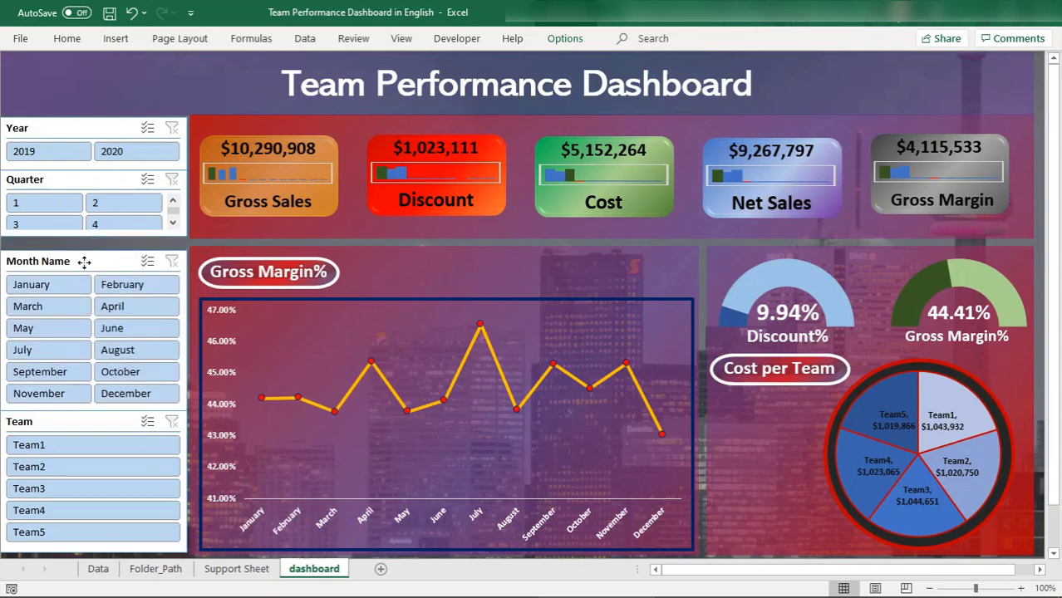
click(87, 235)
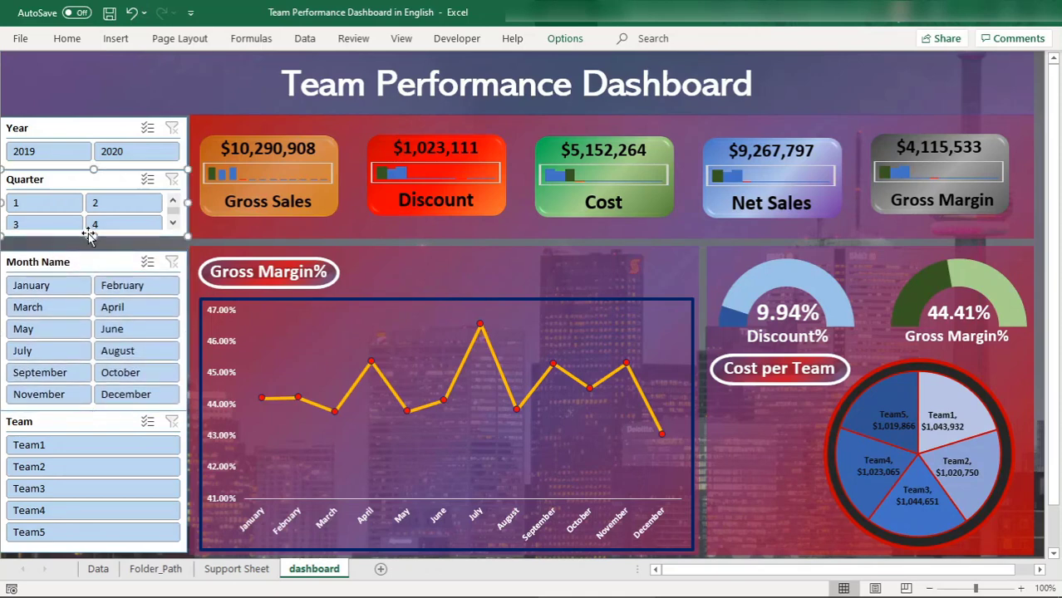
drag(96, 235, 95, 251)
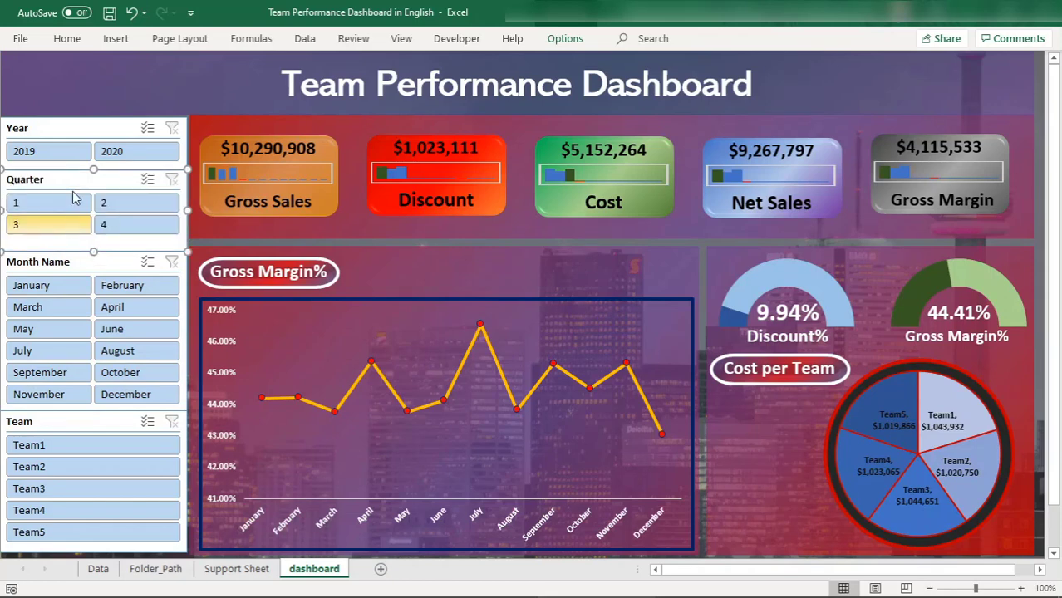
Step: Test the Year slicer by filtering the dashboard to 2019, and clear the filter again
click(53, 149)
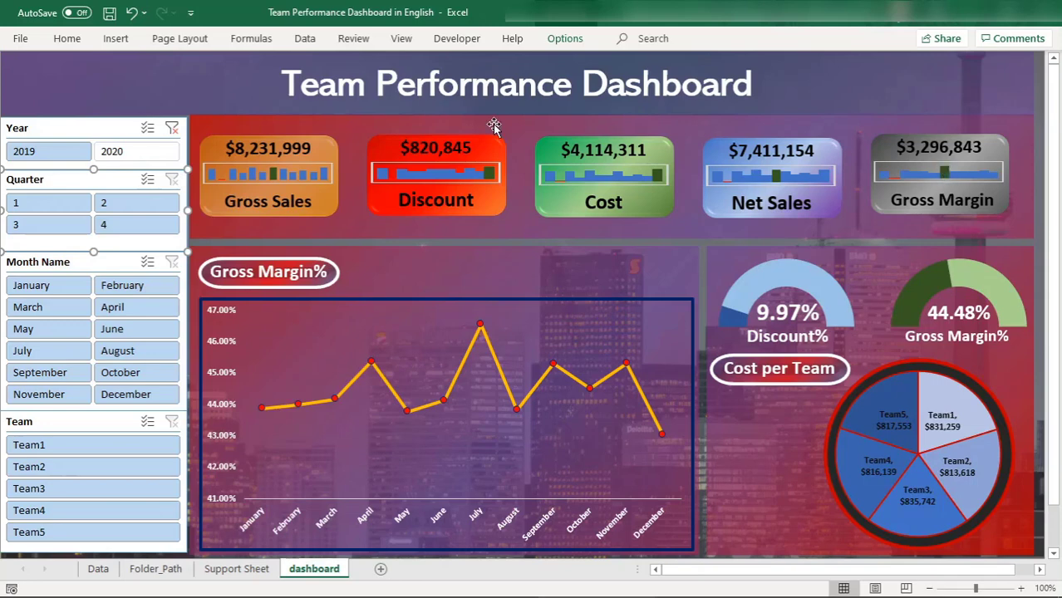
click(120, 161)
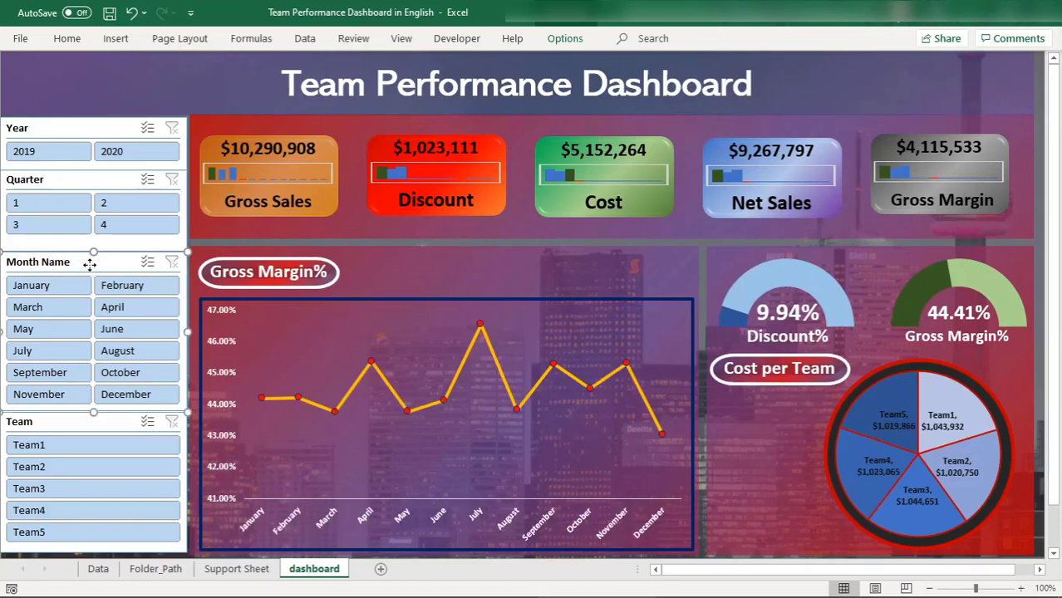
Step: Set the Month Name slicer to hide items with no data
right_click(89, 263)
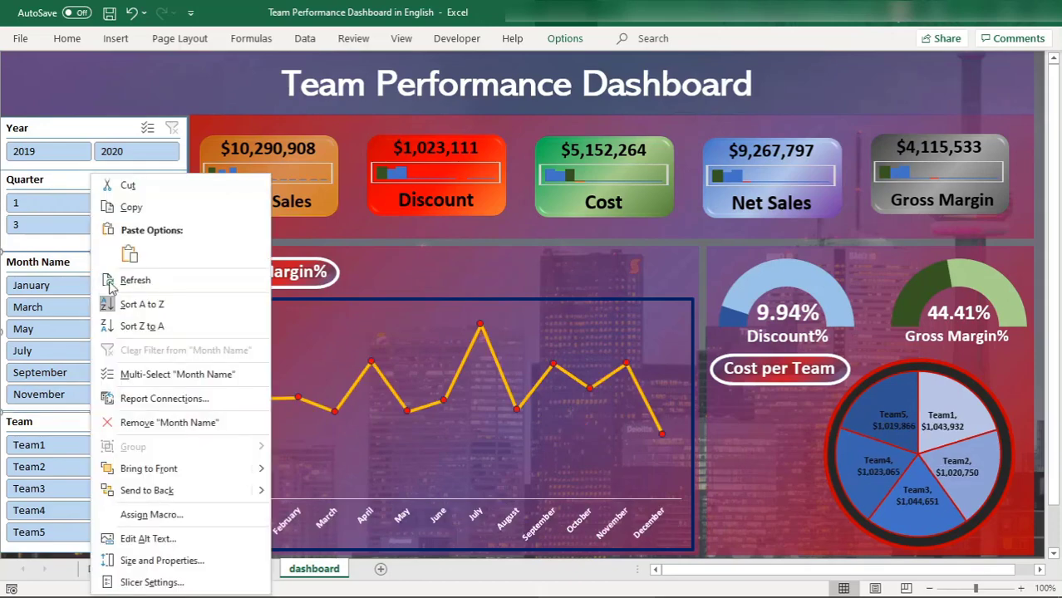
click(149, 582)
click(199, 511)
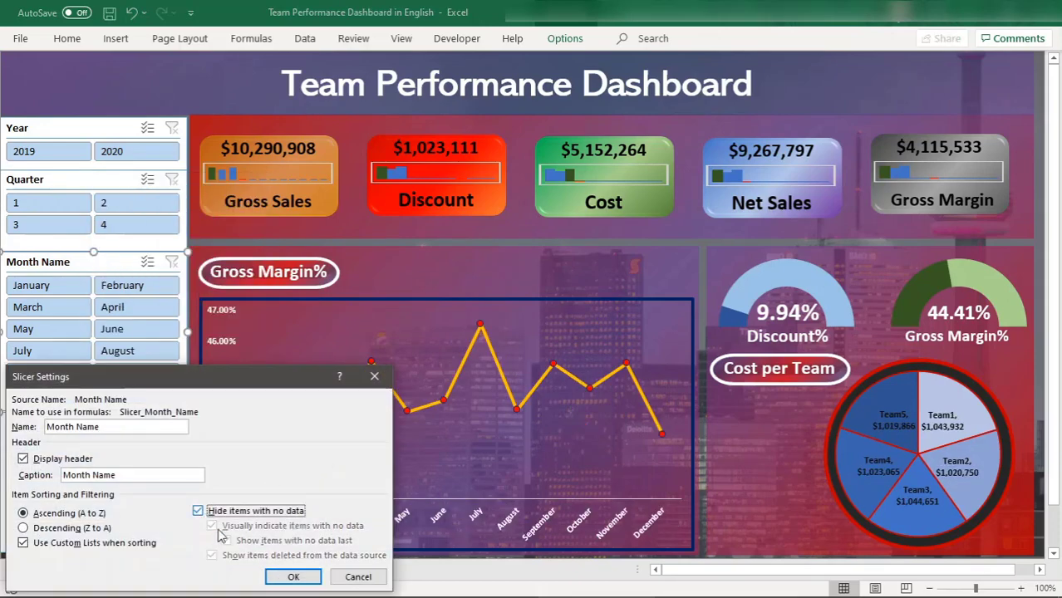
click(287, 577)
Step: Check the Quarter slicer's settings for the option to hide items with no data and accept them
click(100, 182)
right_click(101, 181)
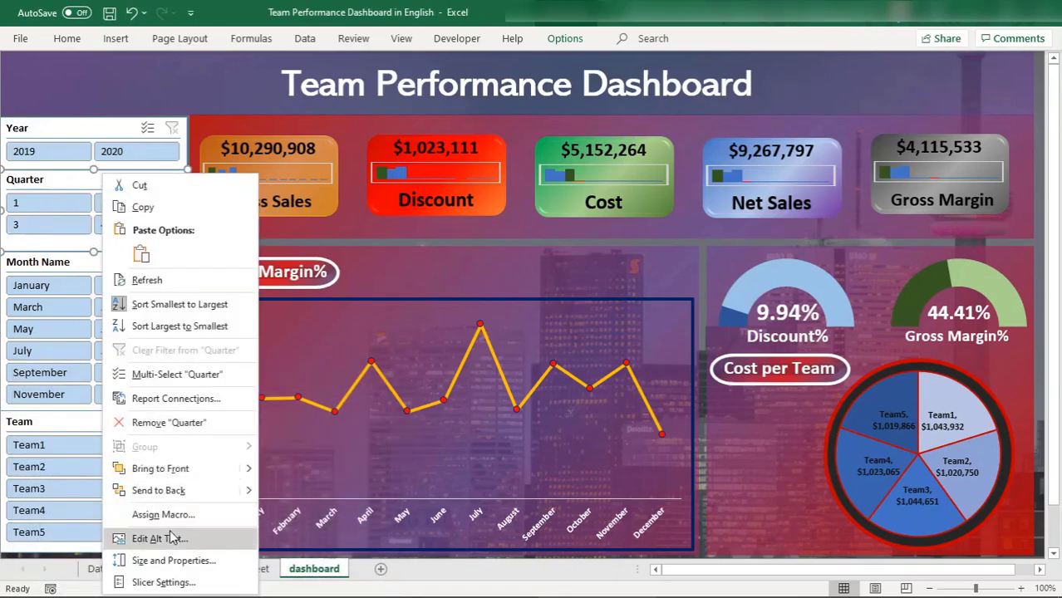
click(164, 582)
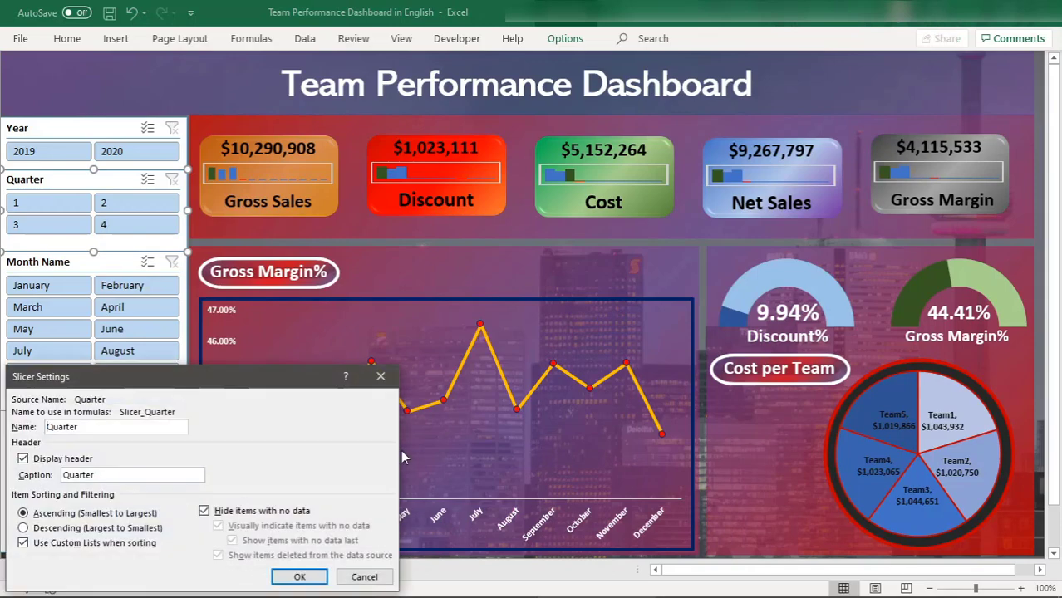
click(308, 581)
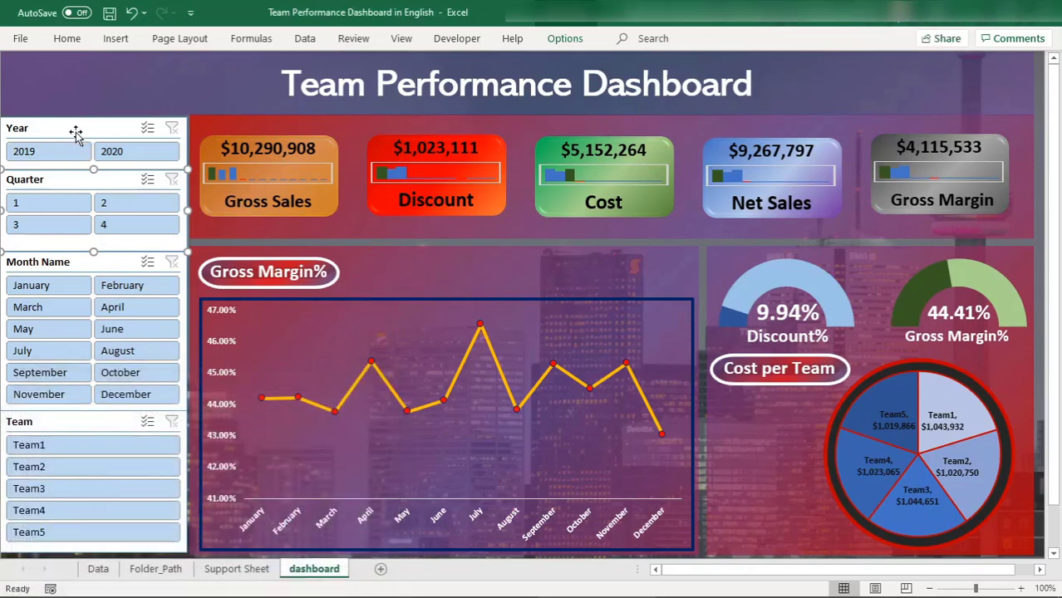
Step: Check the Team slicer's settings for the option to hide items with no data and accept them
click(87, 413)
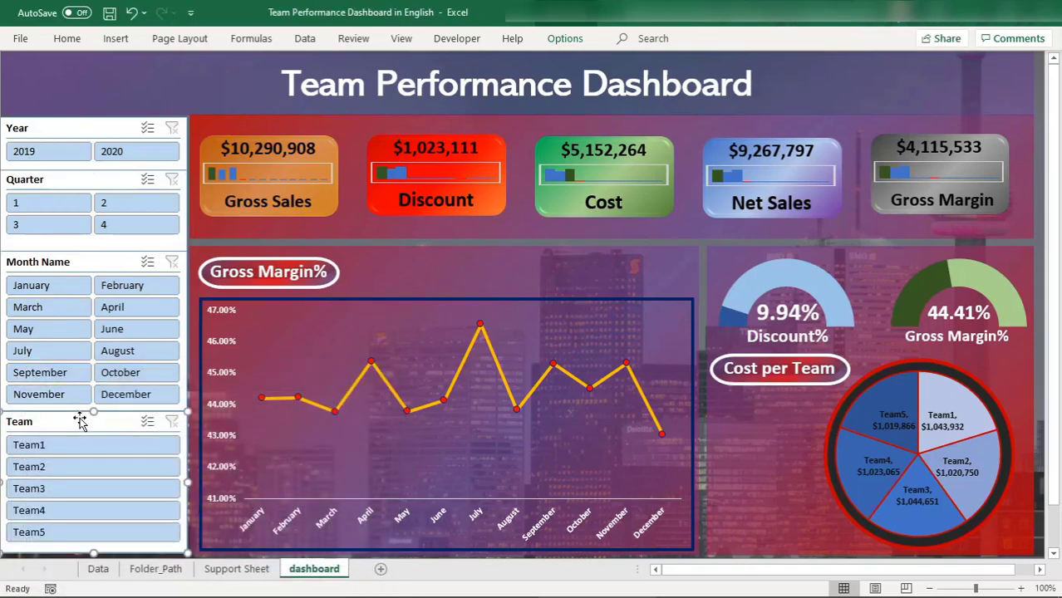
right_click(101, 424)
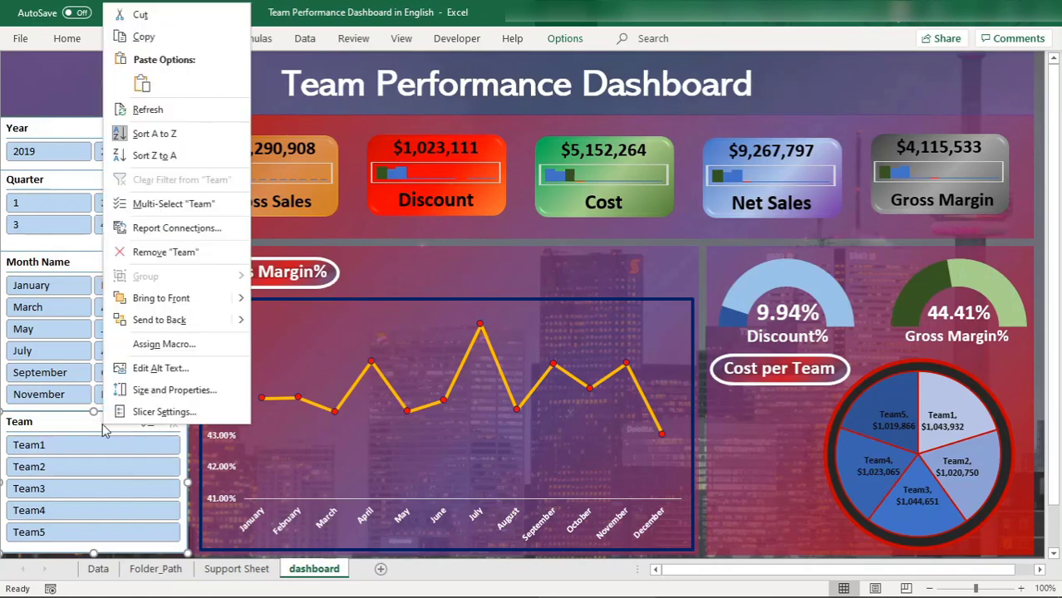
click(133, 410)
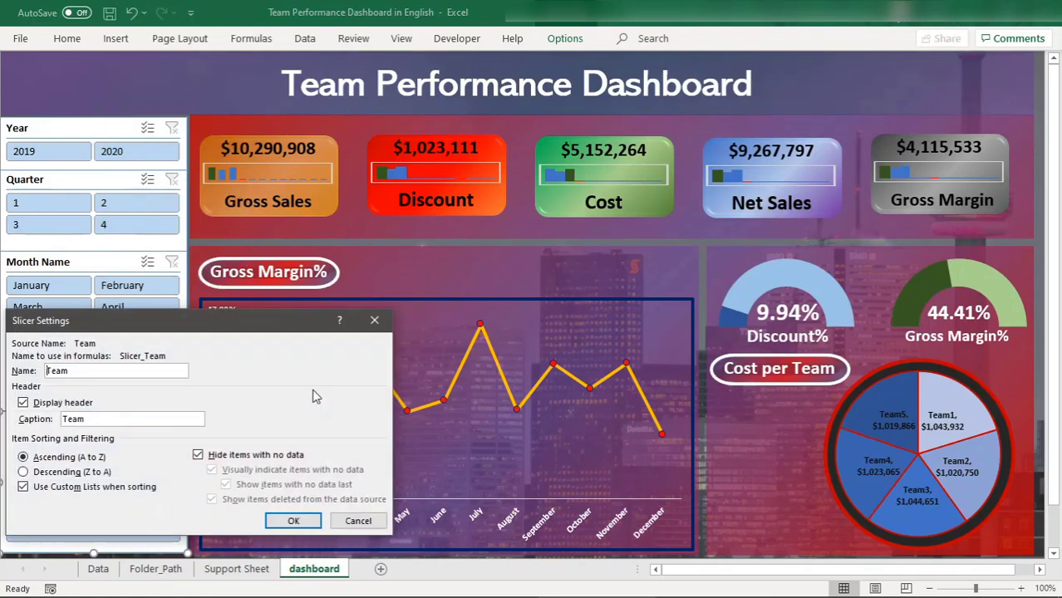
click(289, 523)
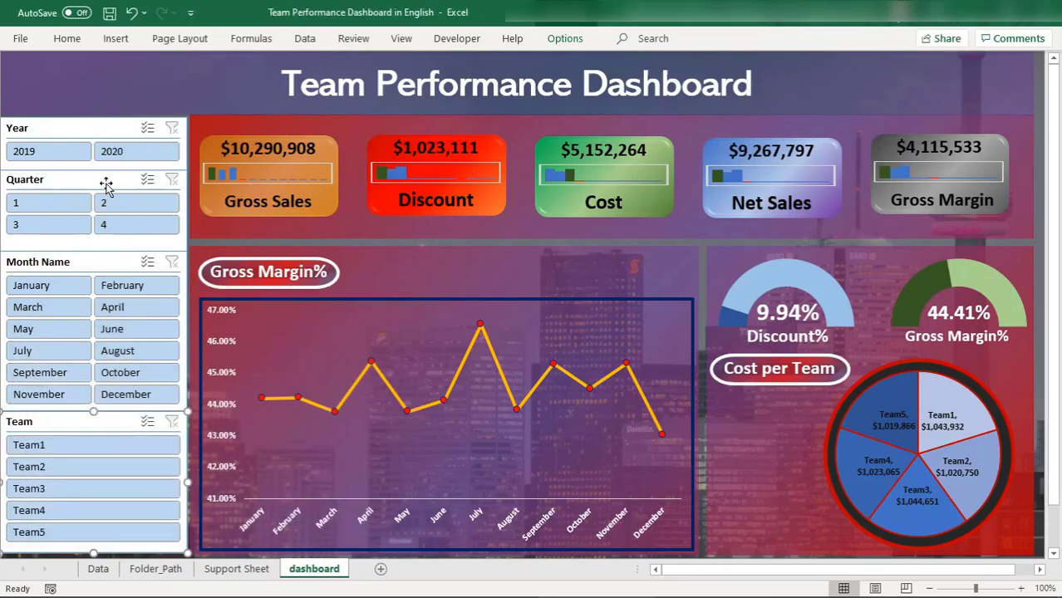
Step: Check the Year slicer's settings for the option to hide items with no data and accept them
click(114, 131)
right_click(114, 130)
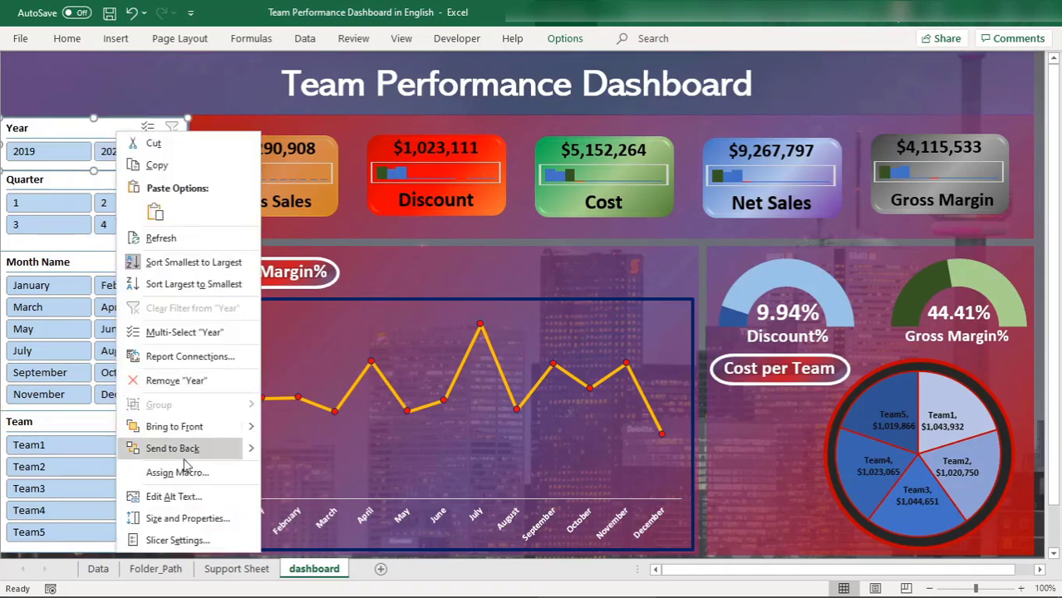
click(217, 539)
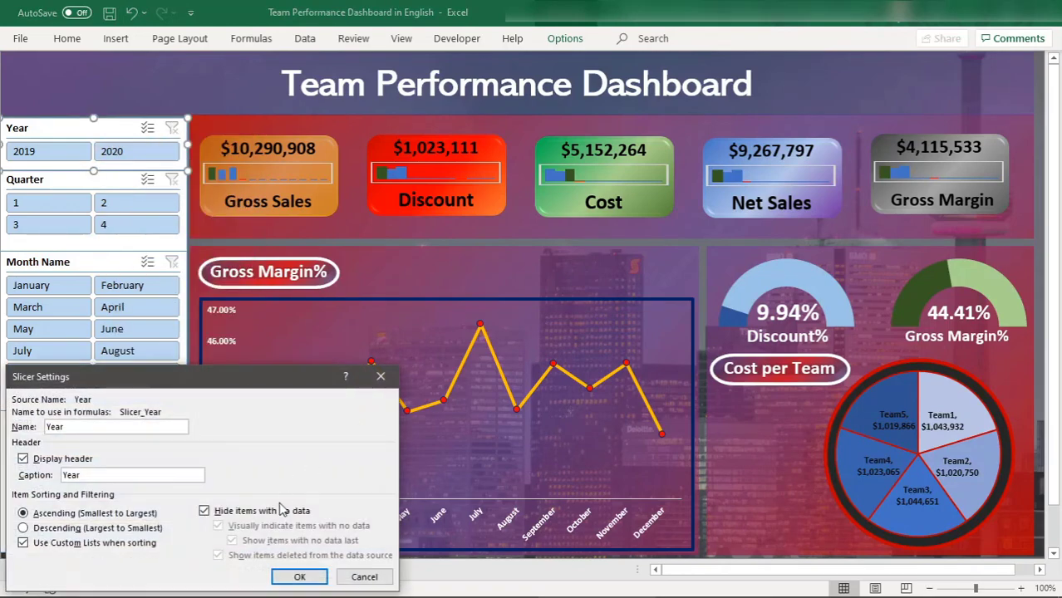
click(299, 575)
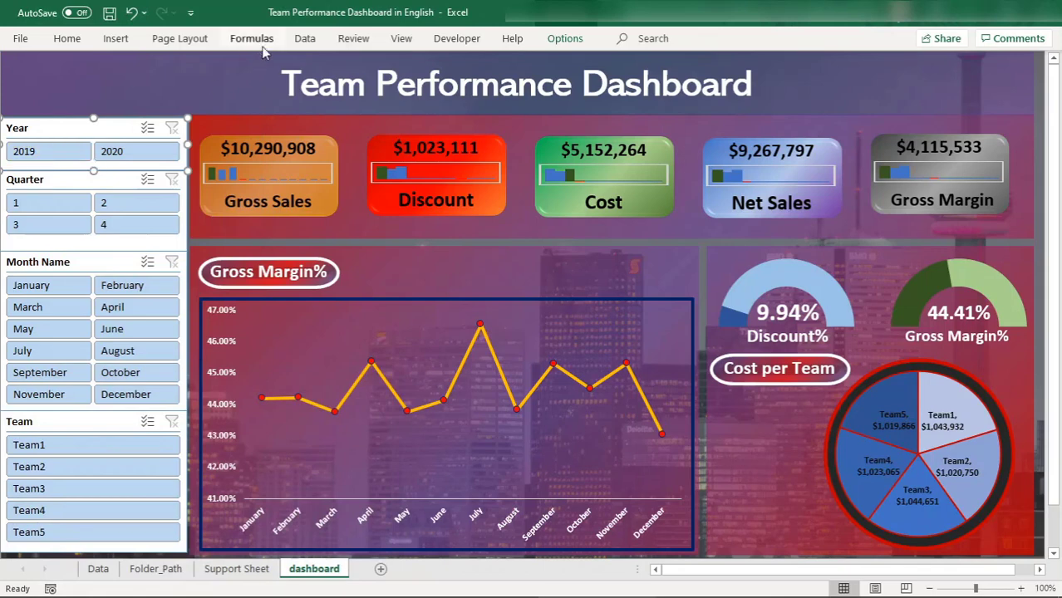
Step: Duplicate the first light slicer style and name the copy CustomerTeamSlicer
click(565, 38)
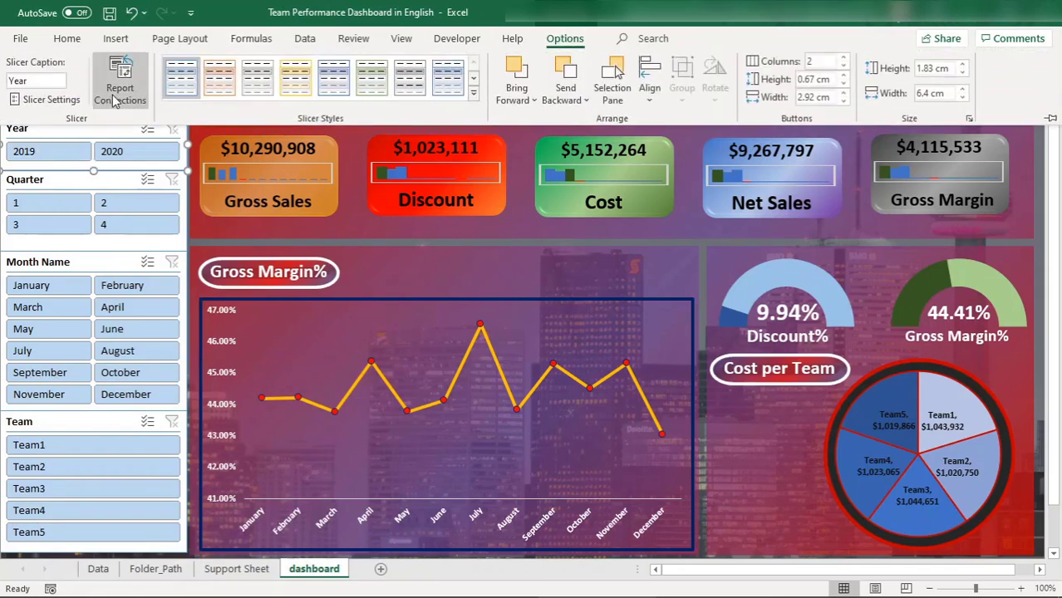
click(474, 98)
right_click(183, 103)
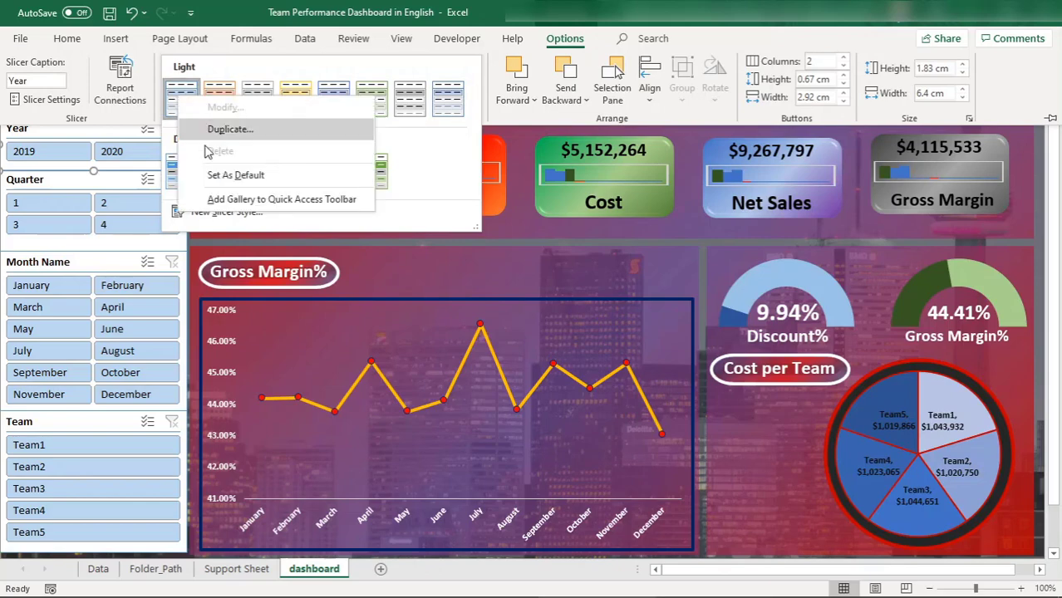
click(230, 130)
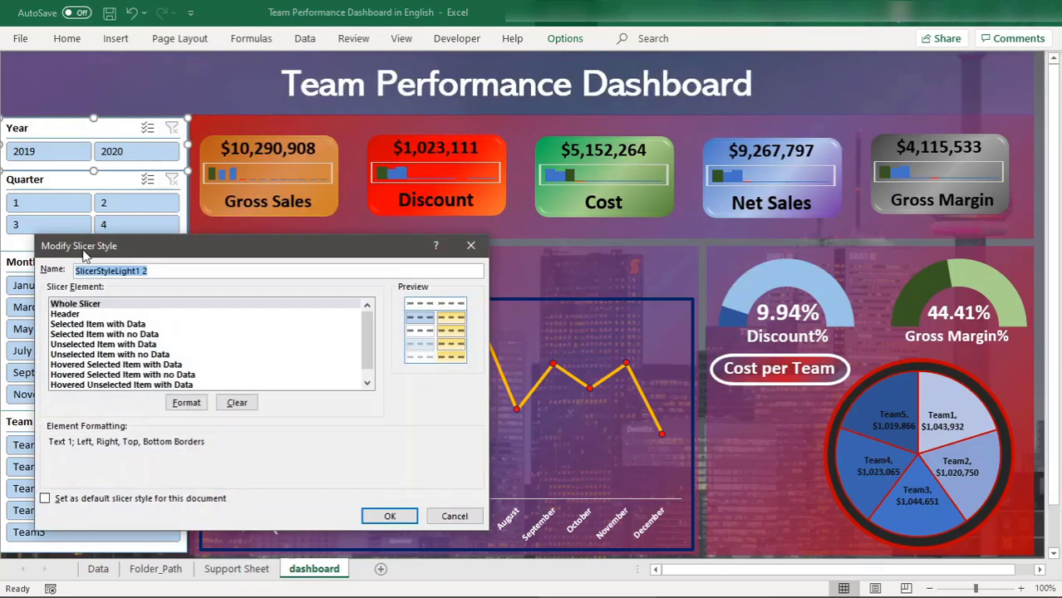
text(CustomerTeamSlicer)
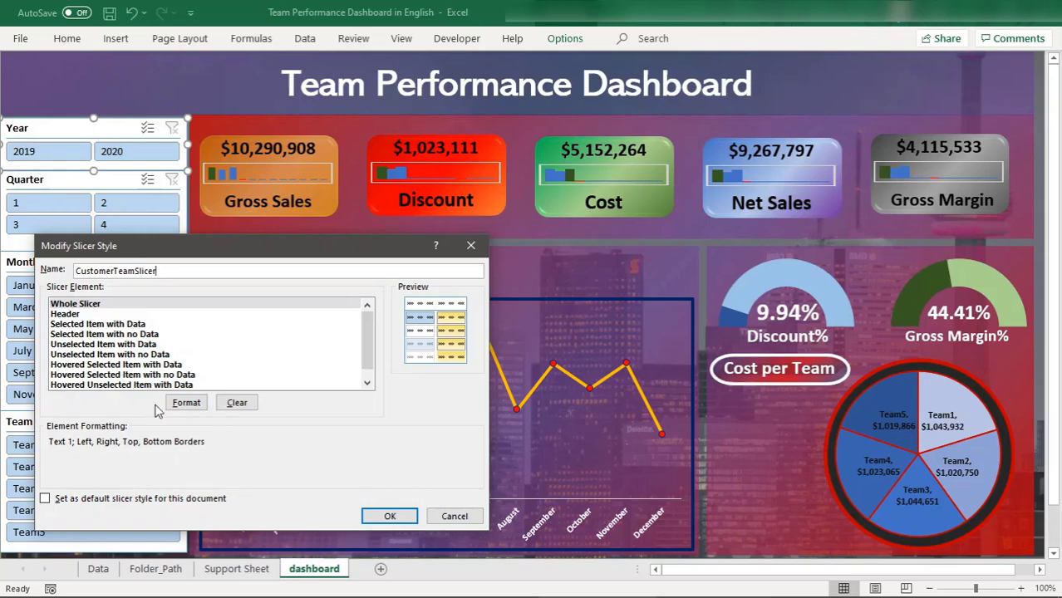
Step: Set the Whole Slicer element's font to Abadi, bold, size 12, in Background 1, Darker 5%
click(187, 403)
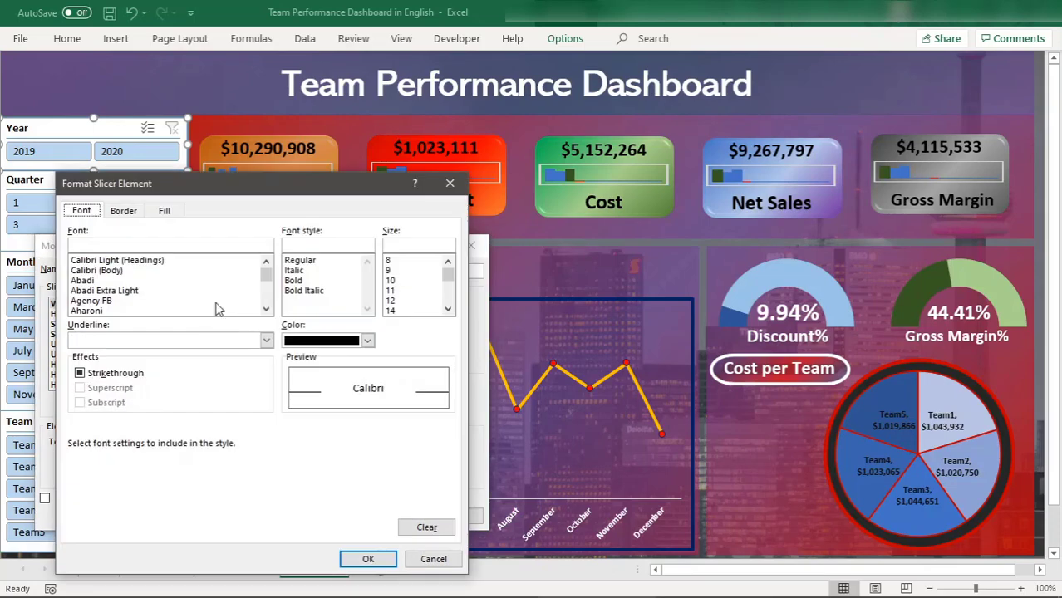
click(291, 281)
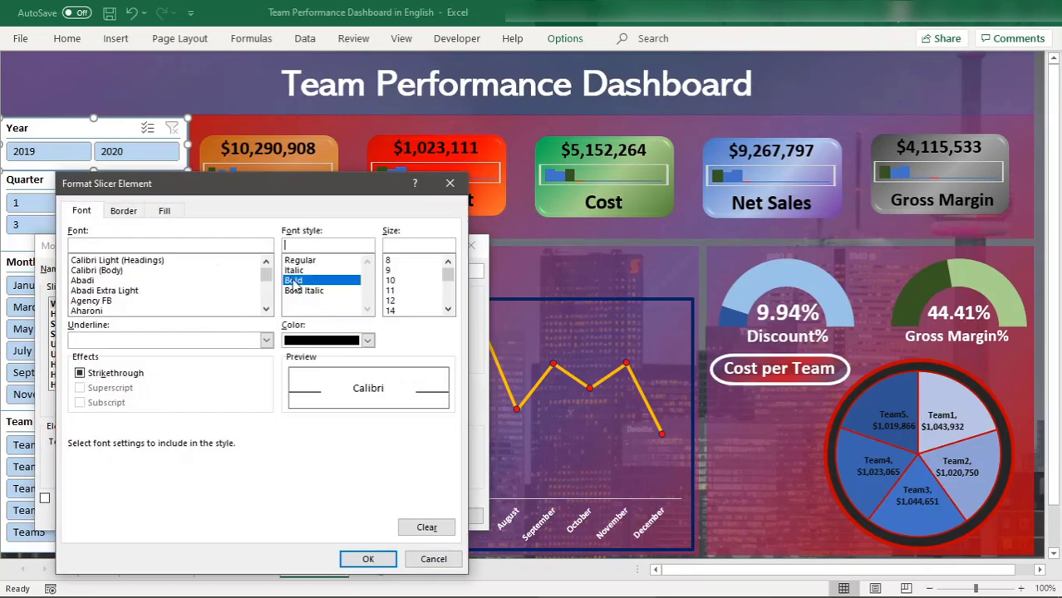
click(390, 300)
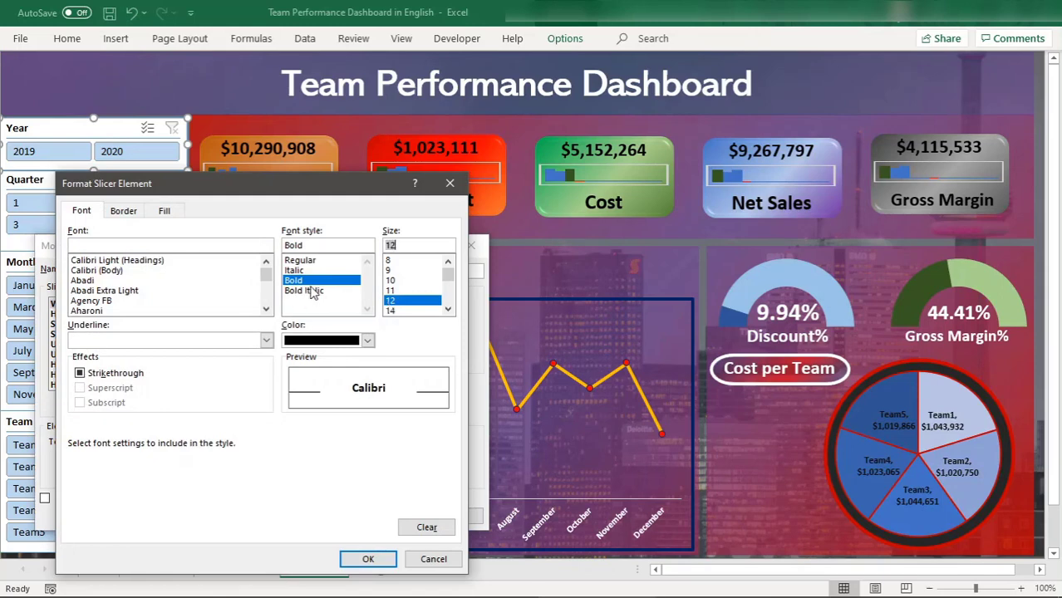
click(367, 341)
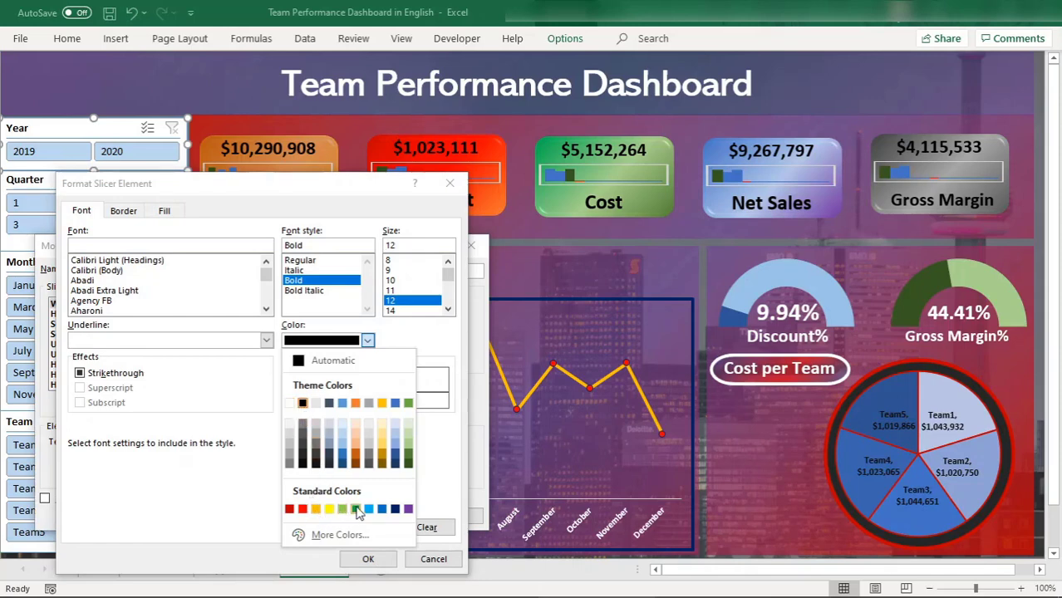
click(292, 424)
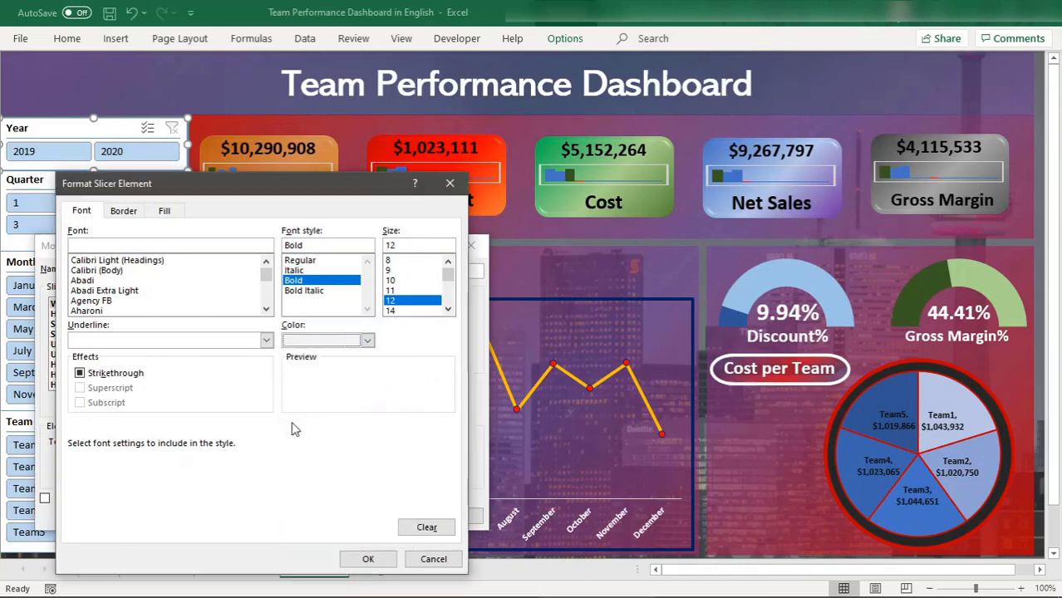
click(83, 282)
Step: Choose a dark grey line color and a thicker solid line style in the Whole Slicer element's border settings
click(123, 210)
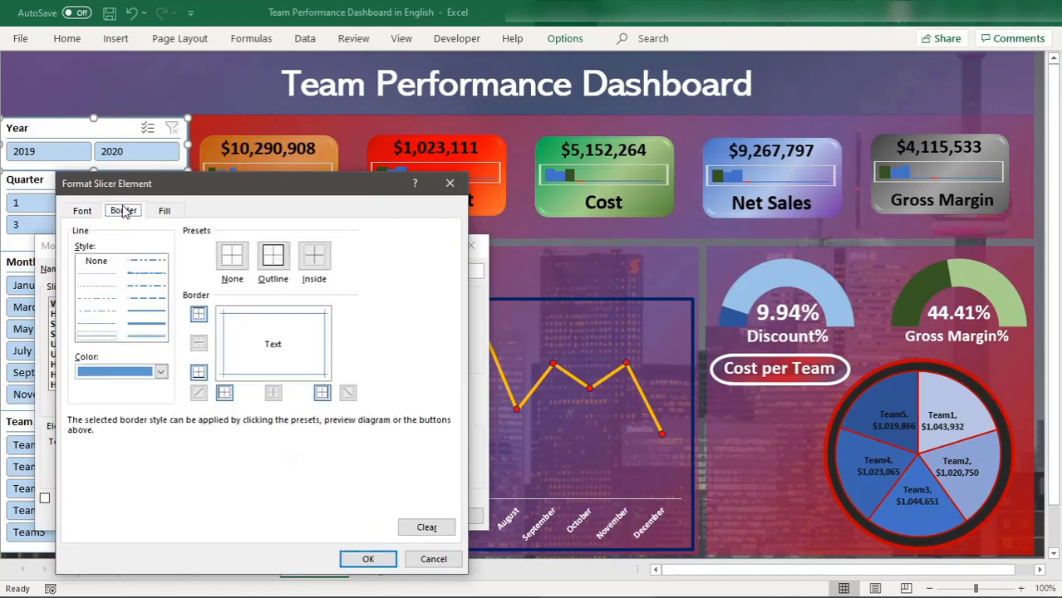
click(161, 371)
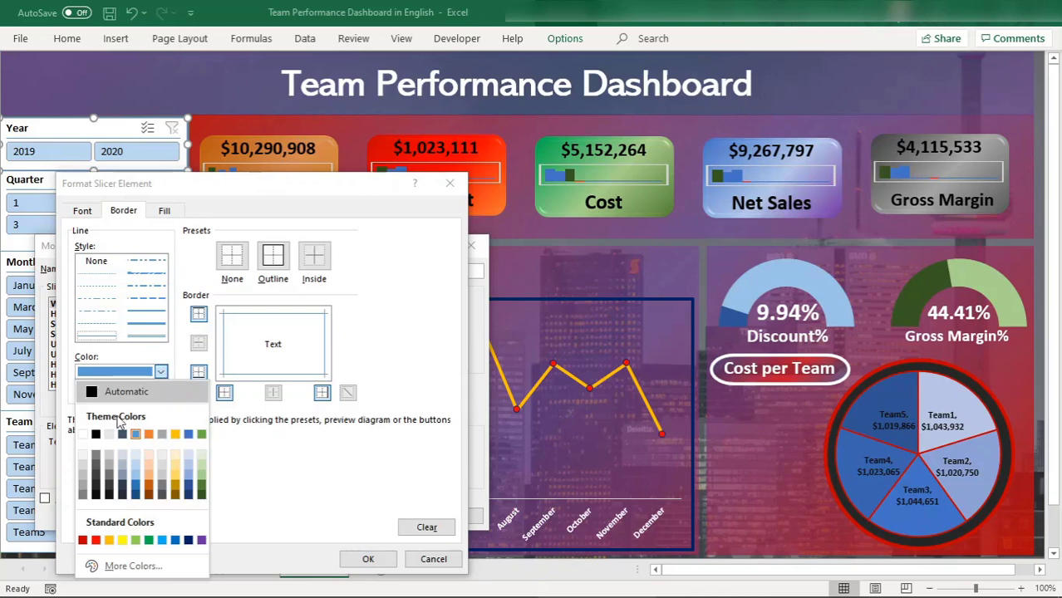
click(96, 470)
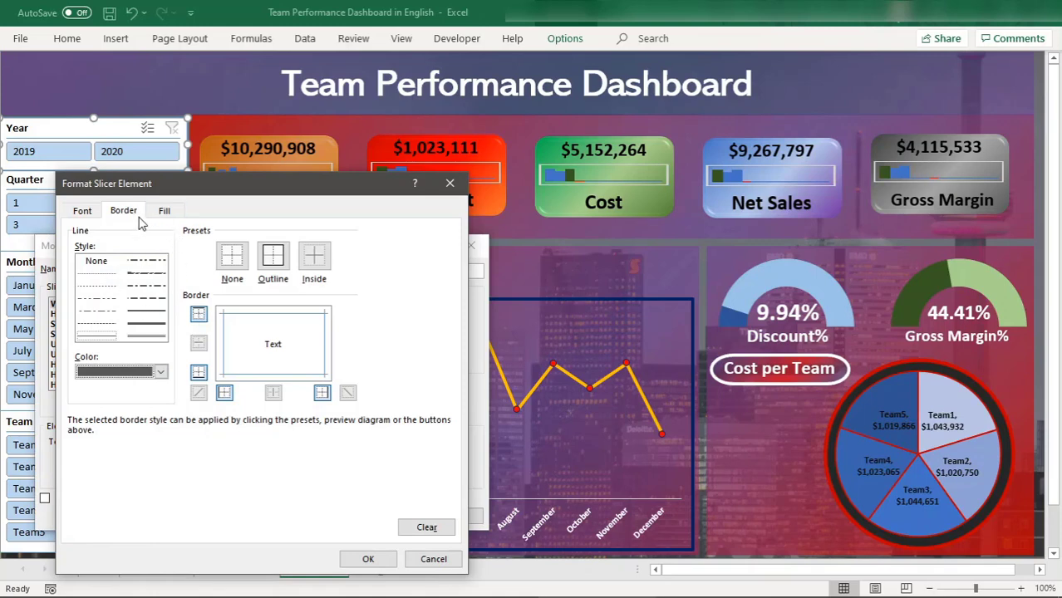
click(164, 211)
click(125, 212)
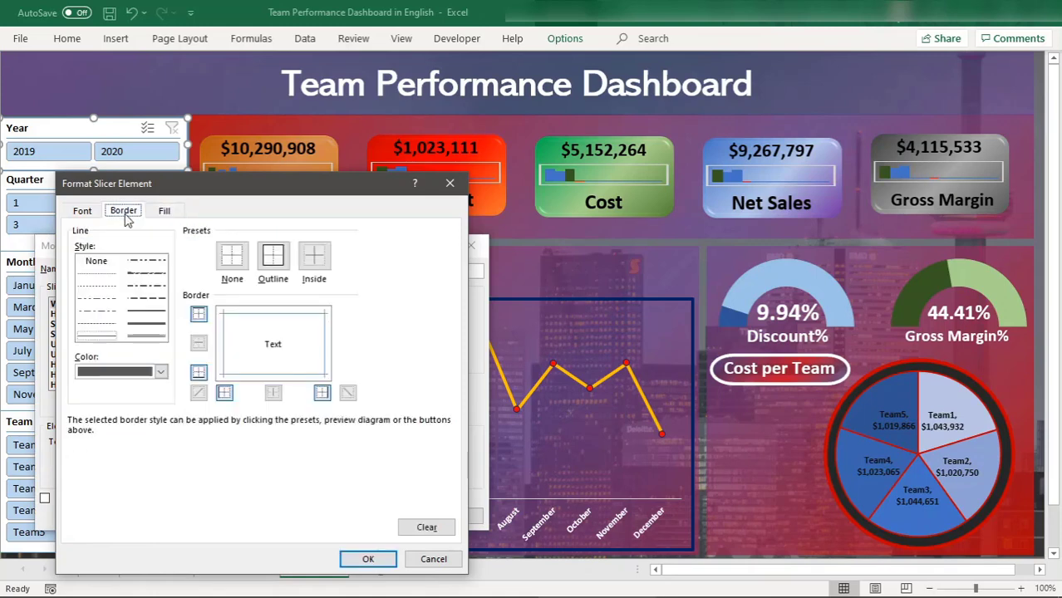
click(143, 312)
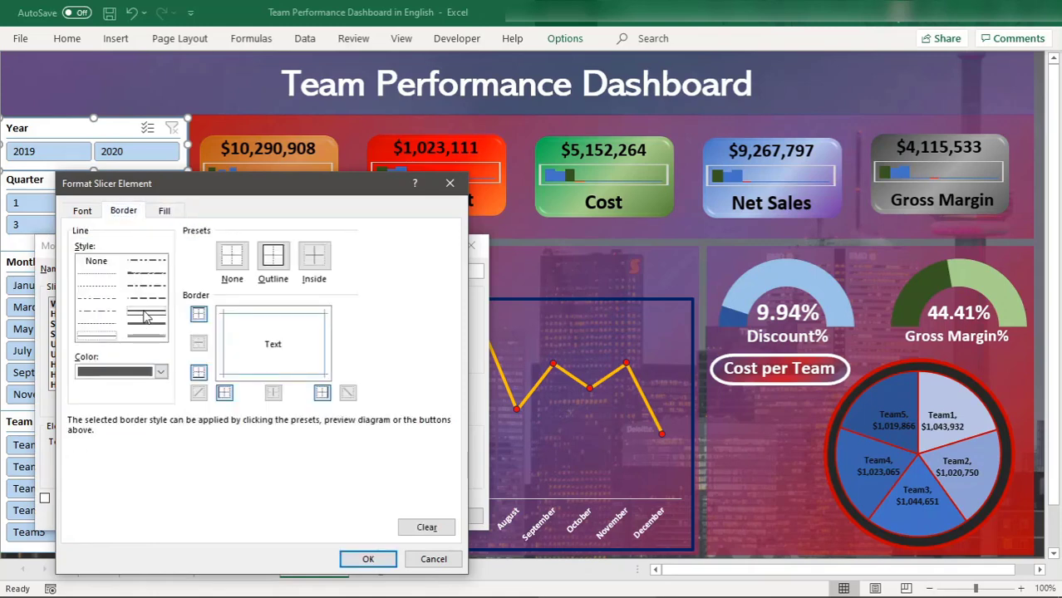
Step: Give the Whole Slicer element a standard dark blue background with a light blue, sparsely dotted pattern
click(163, 211)
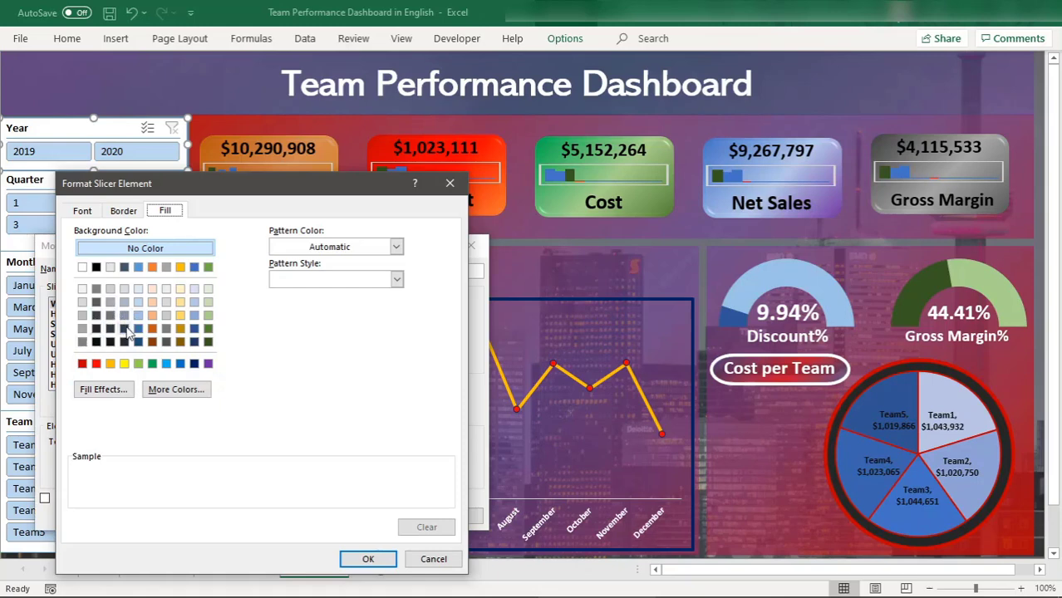
click(194, 363)
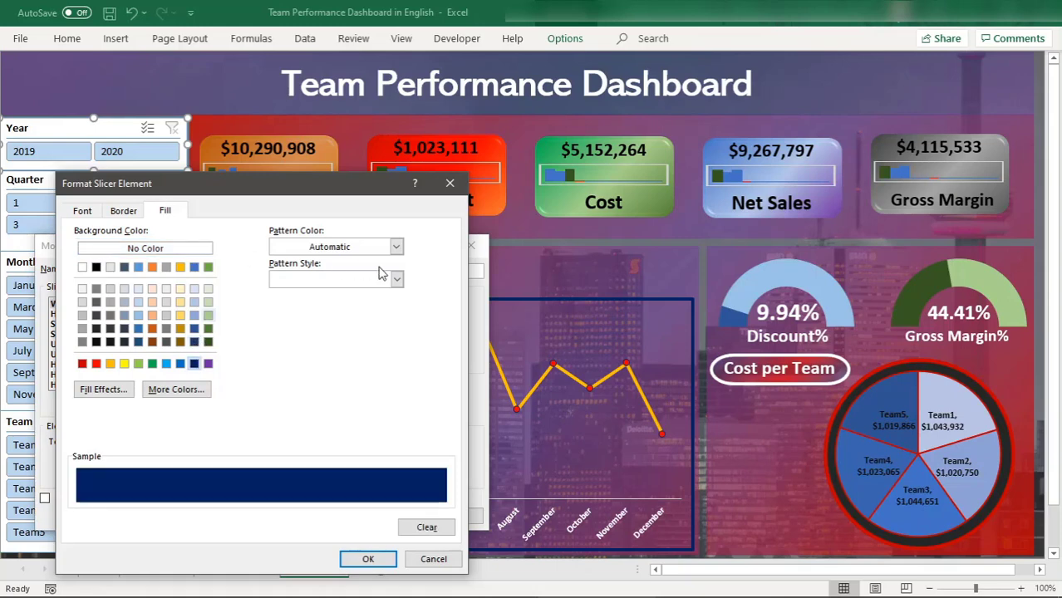
click(396, 247)
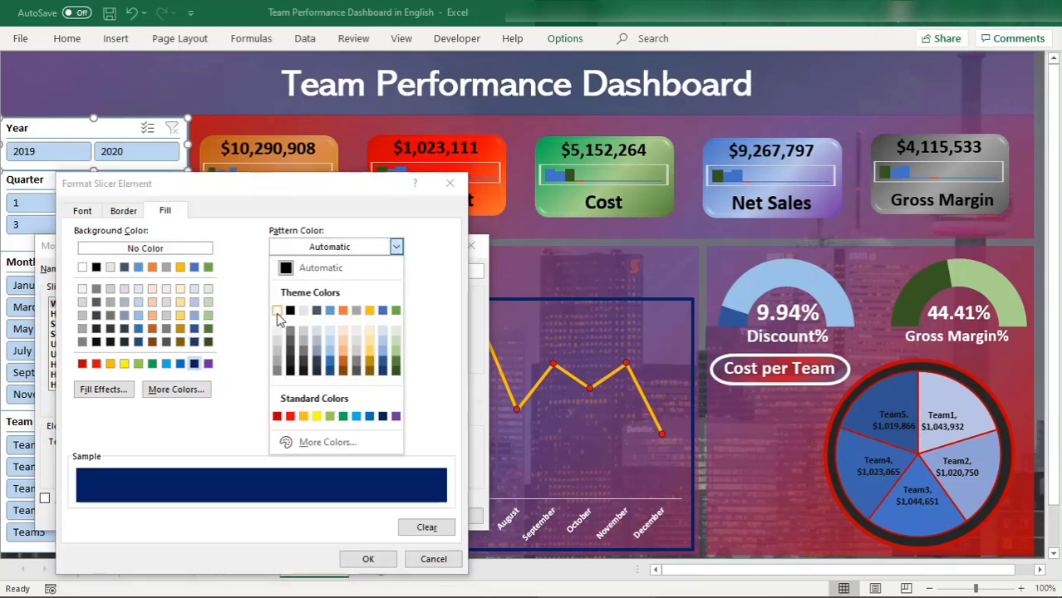
click(383, 355)
click(398, 279)
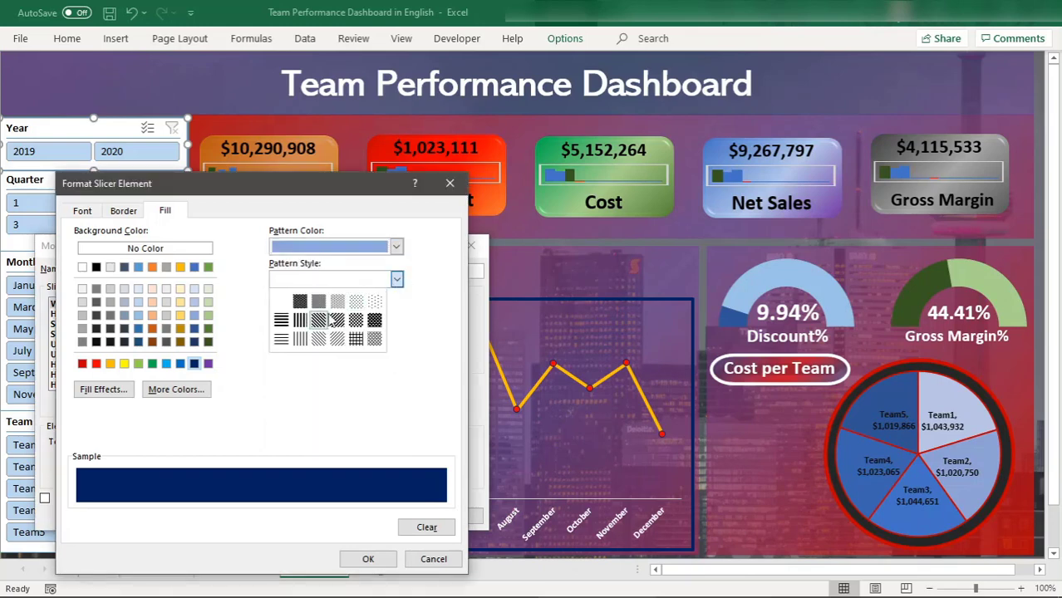
click(355, 302)
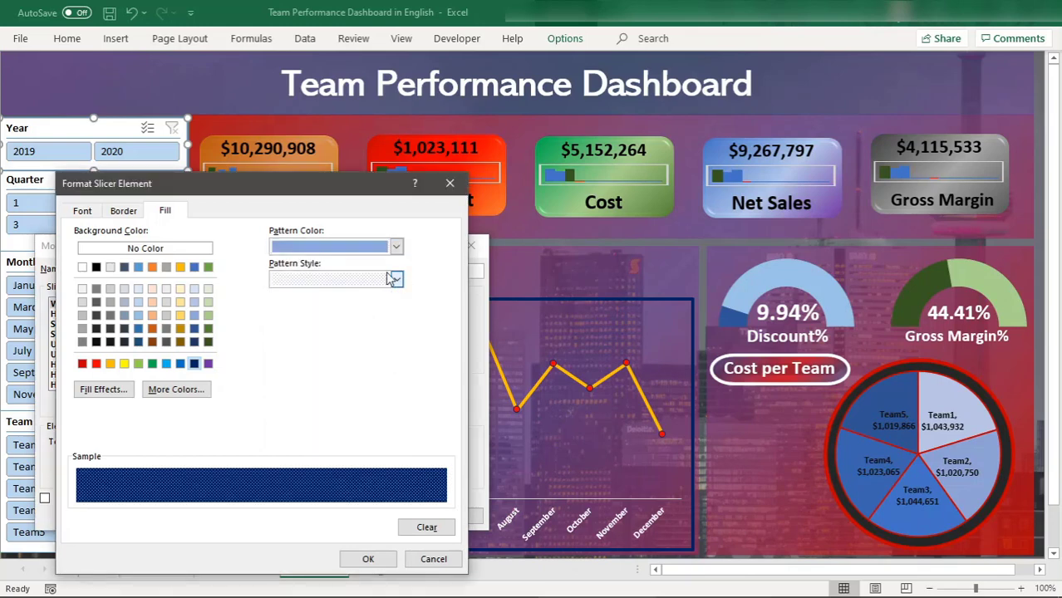
Step: Change the Whole Slicer fill pattern to a darker blue with a denser dotted style and save the slicer style
click(397, 247)
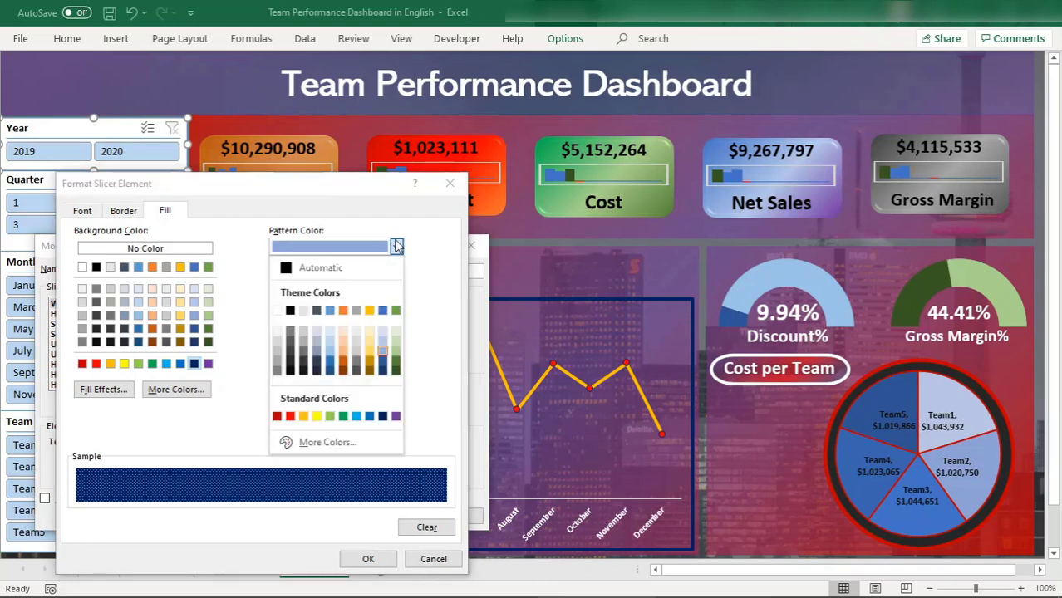
click(380, 364)
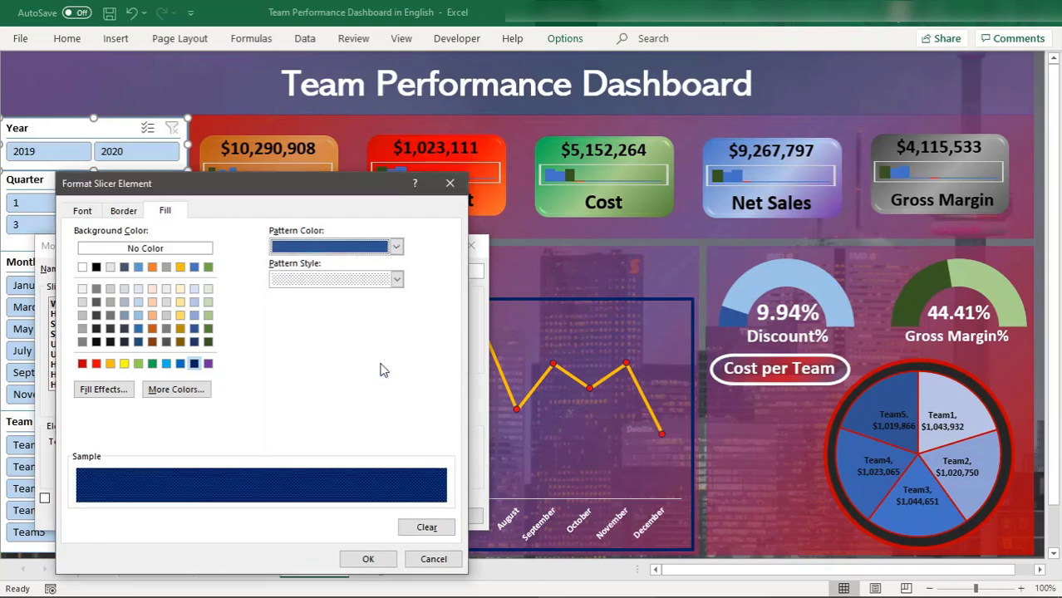
click(396, 280)
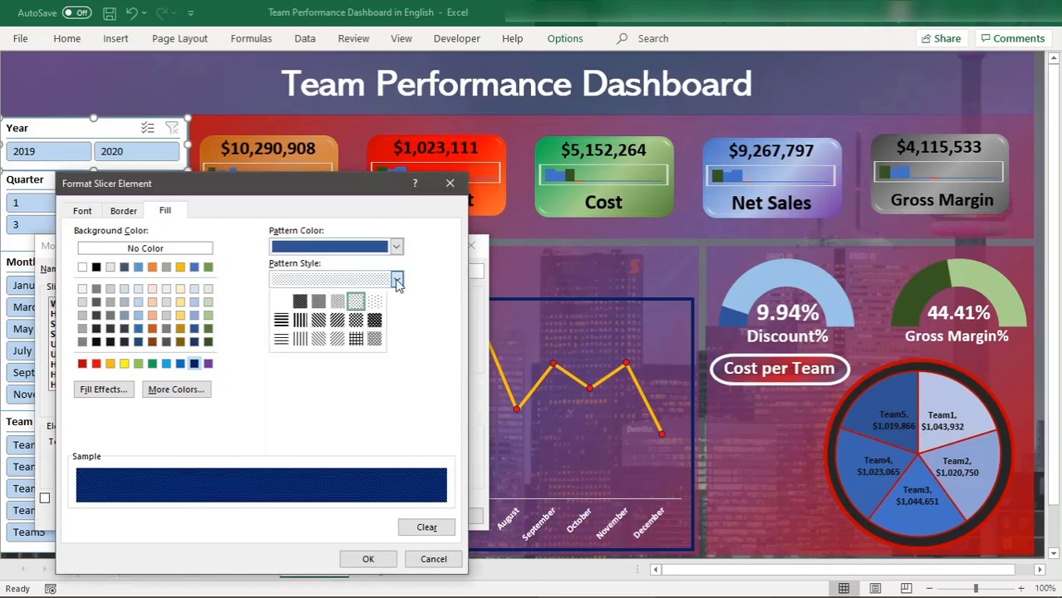
click(338, 303)
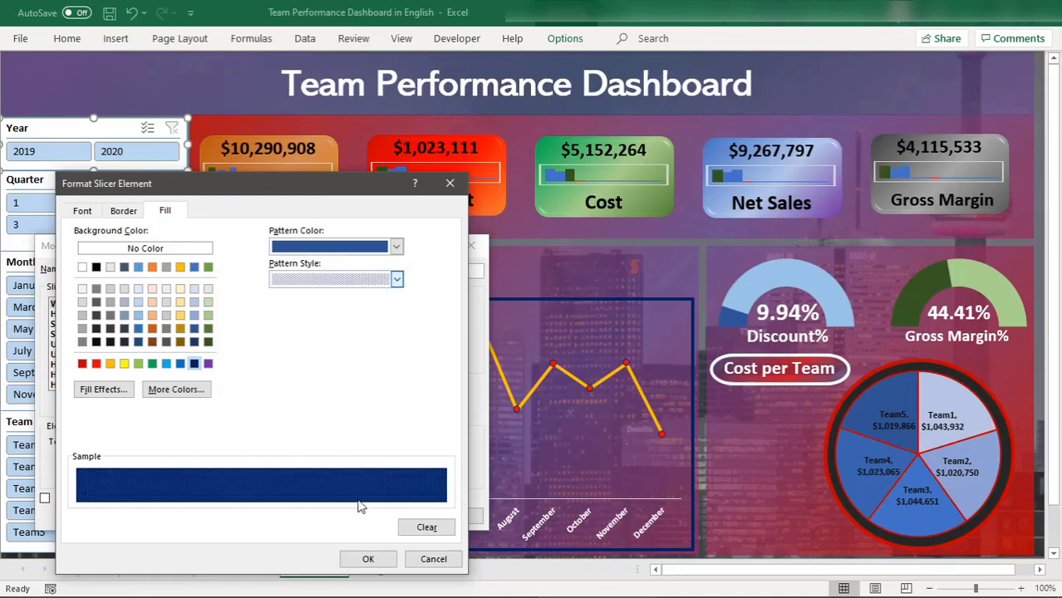
click(368, 559)
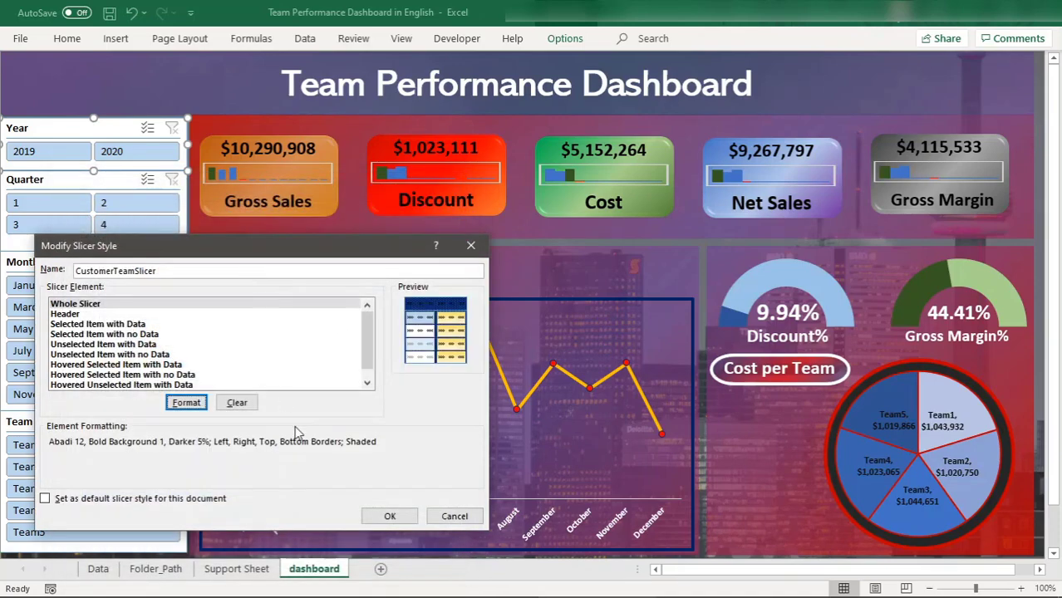
click(390, 516)
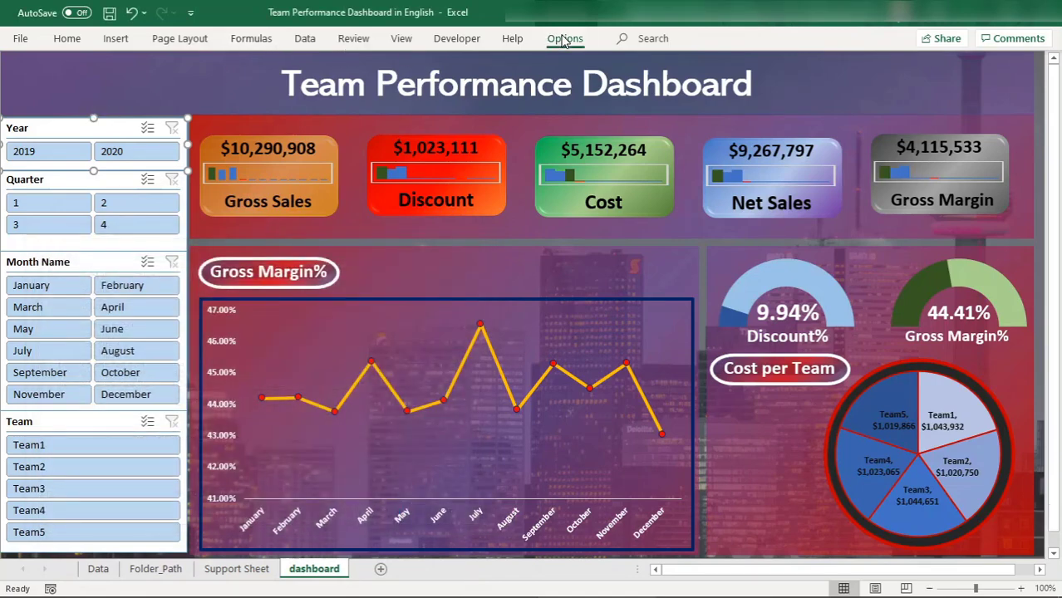
Step: Apply the CustomerTeamSlicer style to the Year slicer
click(565, 38)
click(180, 77)
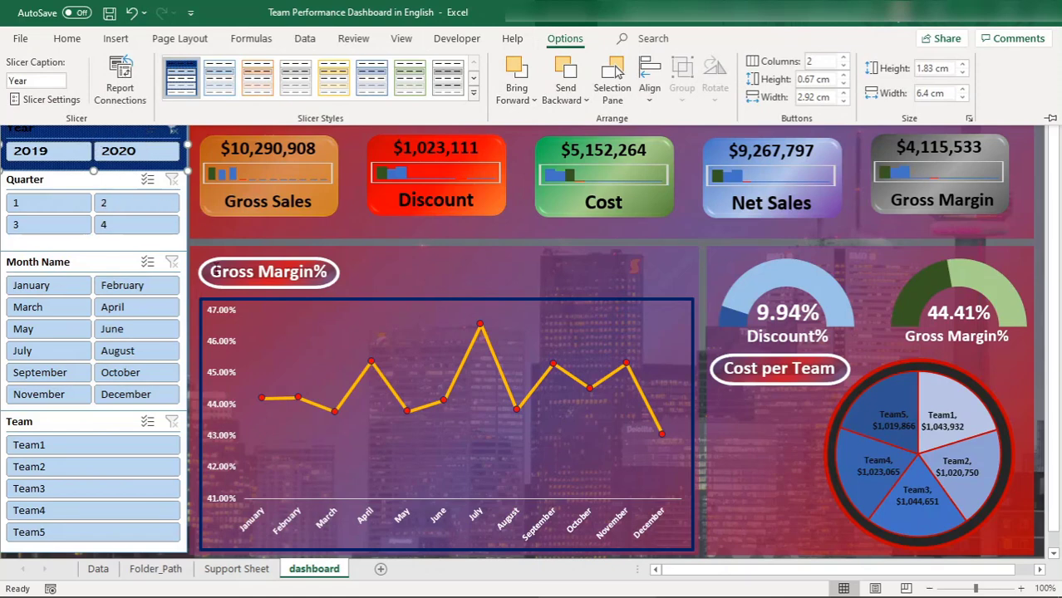
click(197, 246)
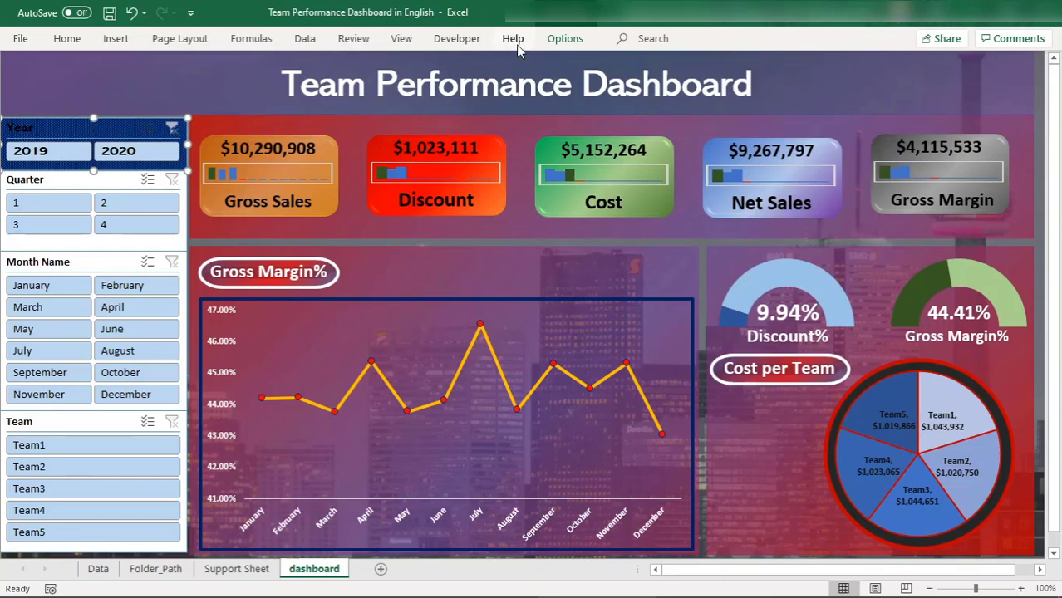
Step: Open the CustomerTeamSlicer style's Header element for formatting and choose a standard red line color in its border settings
click(565, 39)
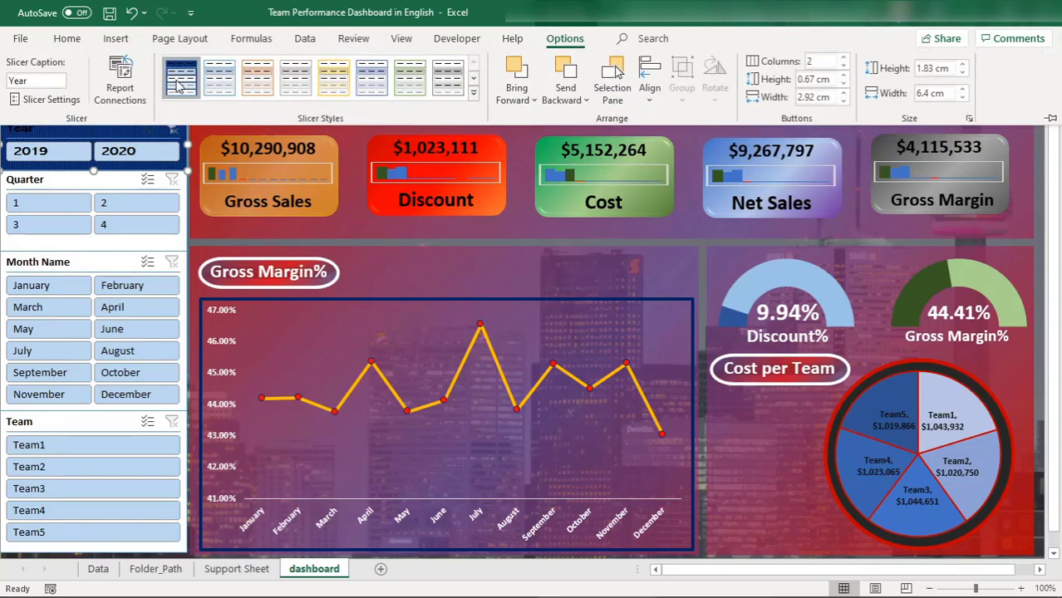
right_click(179, 80)
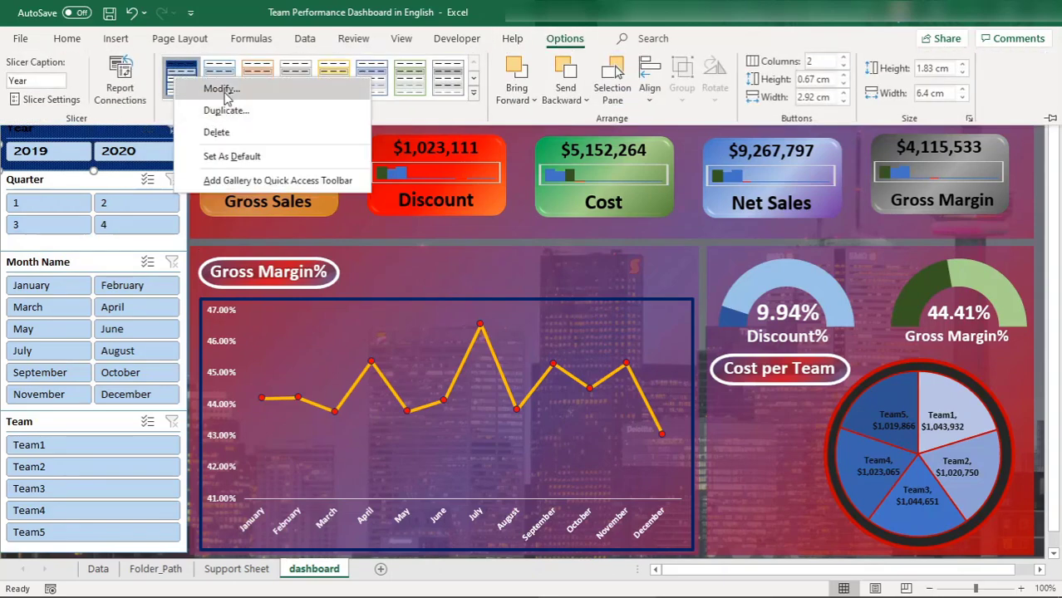
click(223, 89)
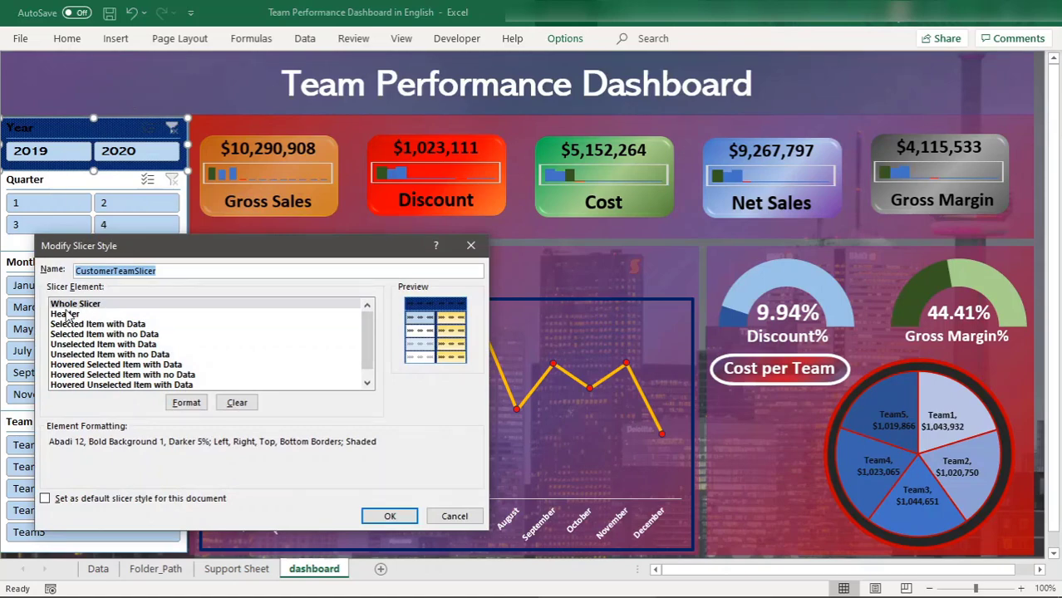
click(70, 314)
click(186, 402)
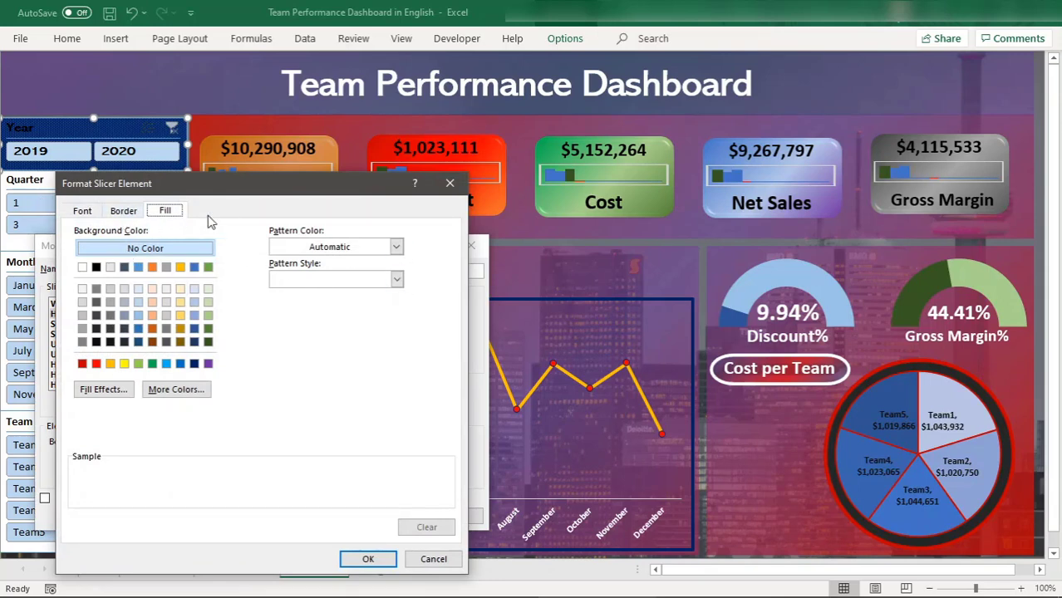
click(398, 248)
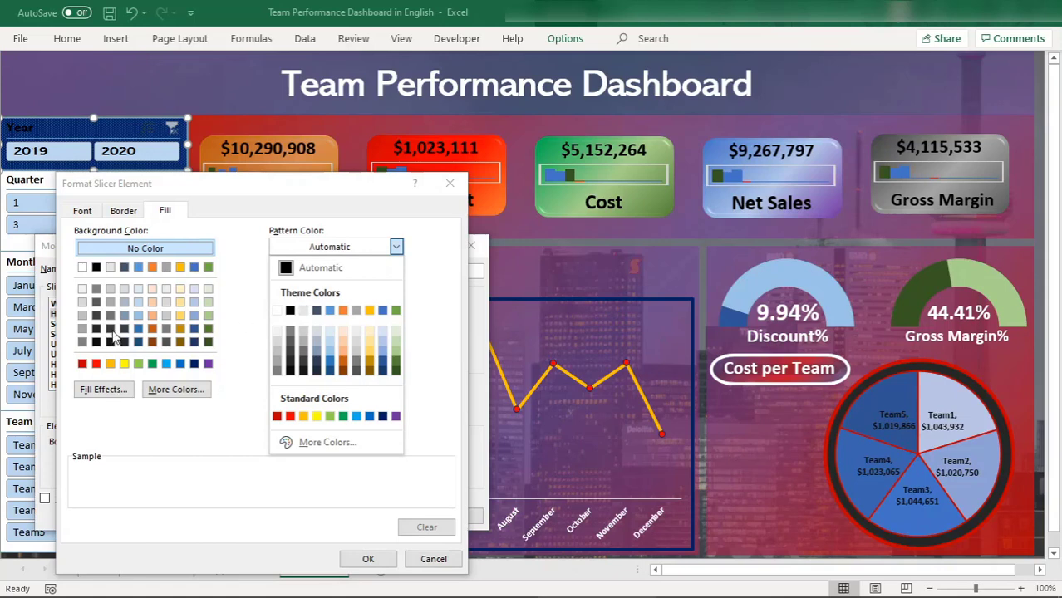
click(130, 220)
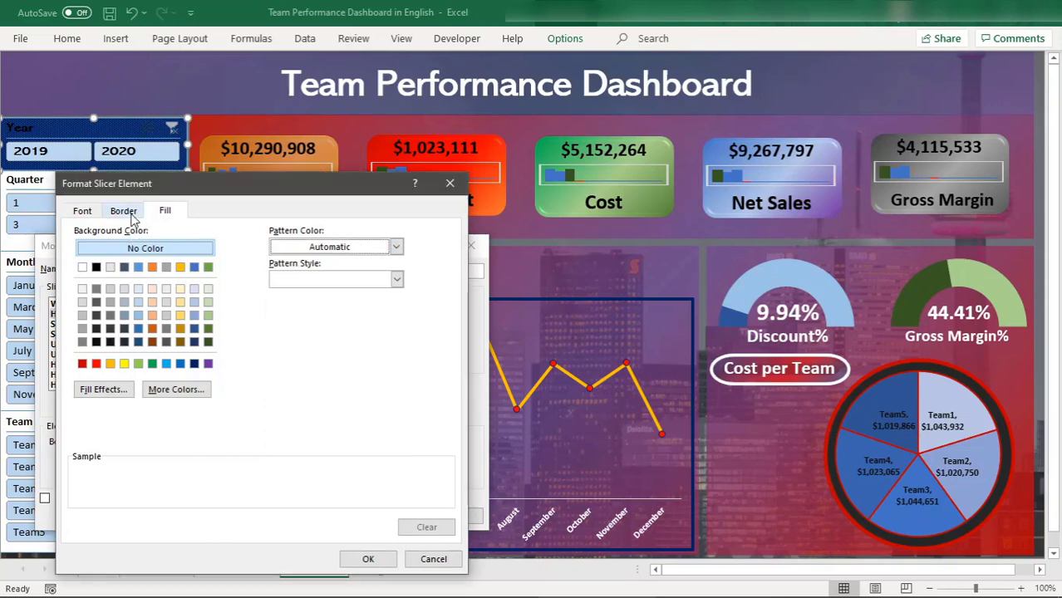
click(123, 211)
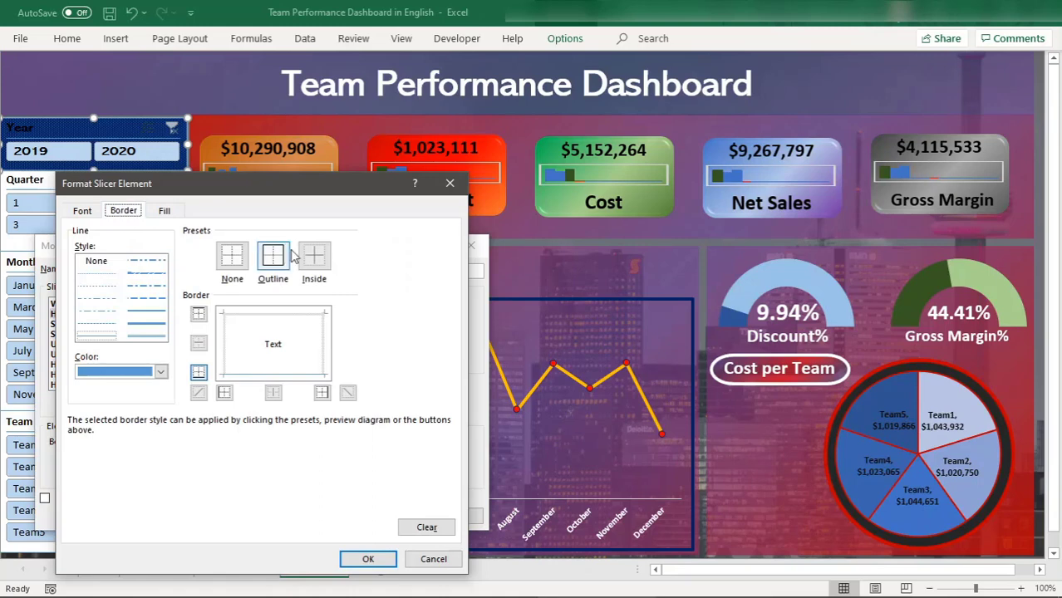
click(161, 372)
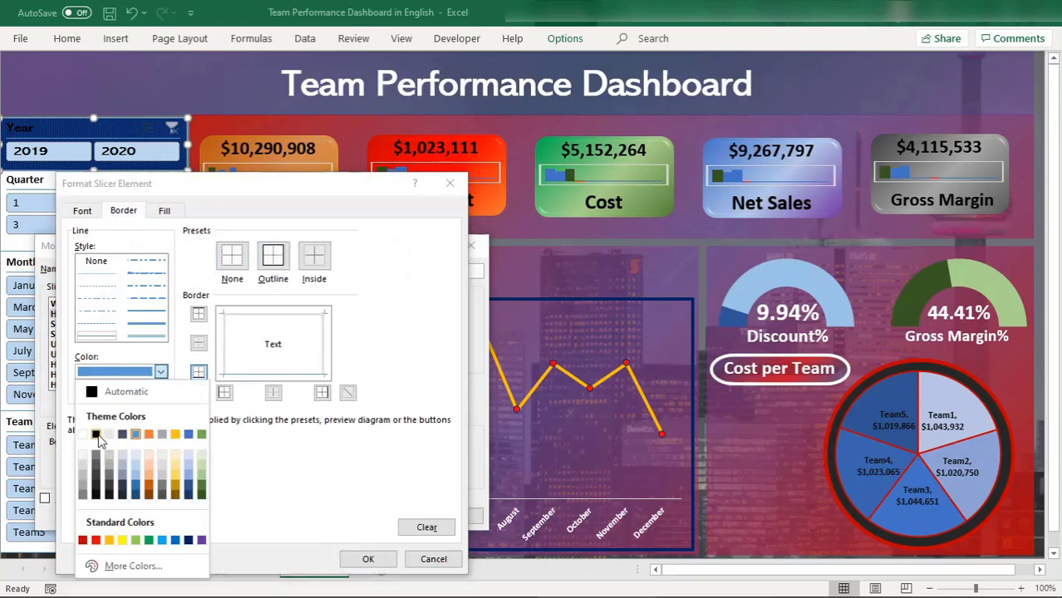
click(95, 541)
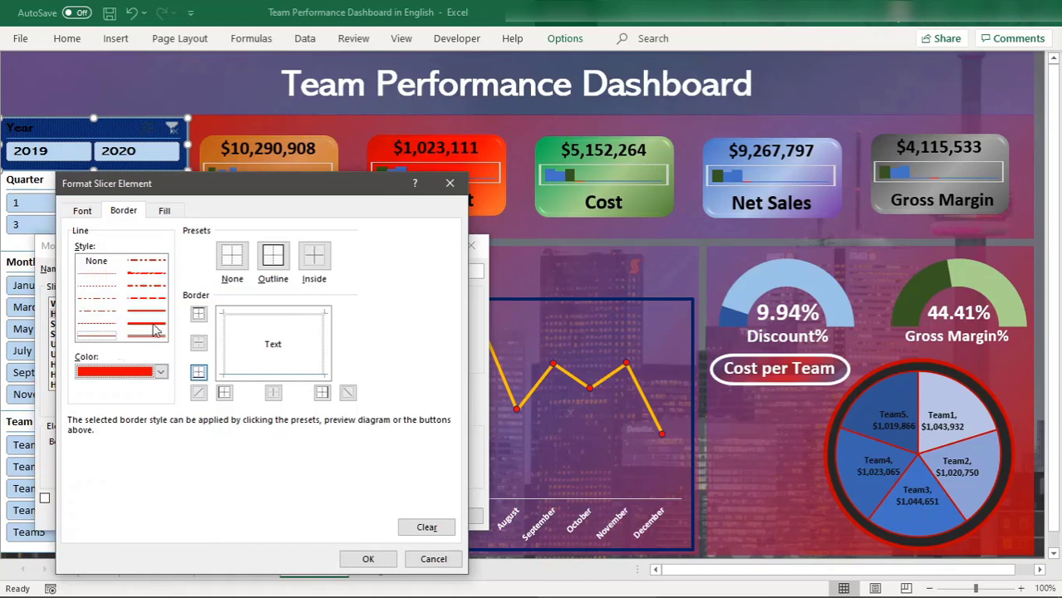
Step: Set the Header element's font to white, bold, size 14 and save the slicer style
click(85, 212)
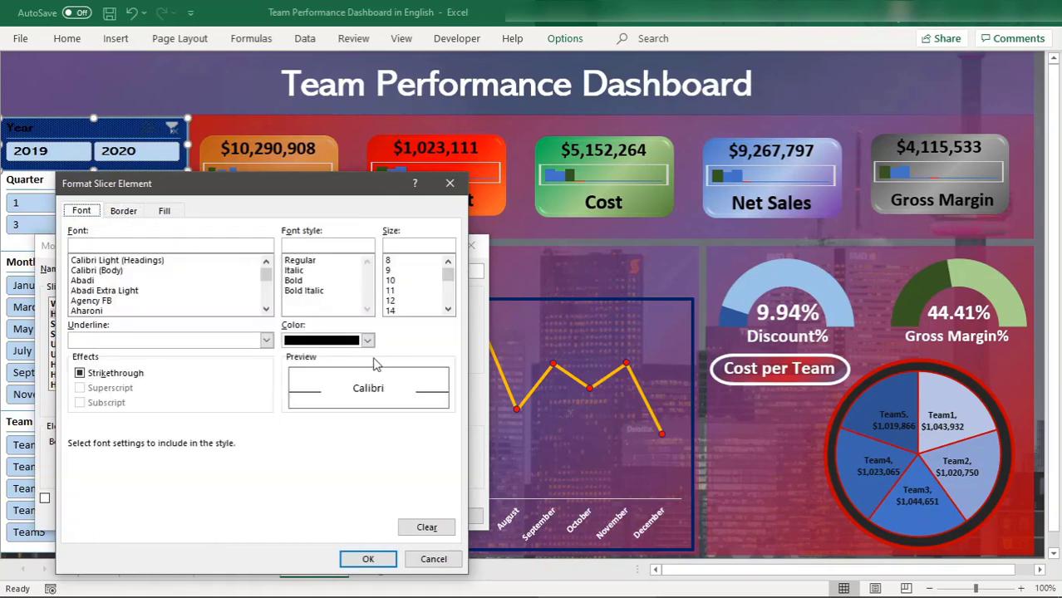
click(367, 342)
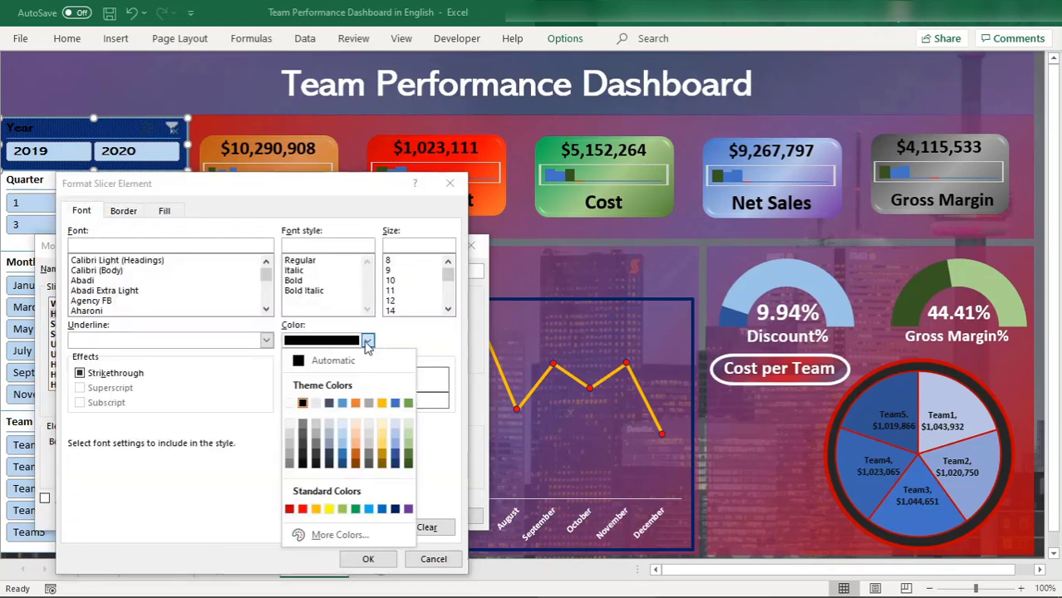
click(290, 423)
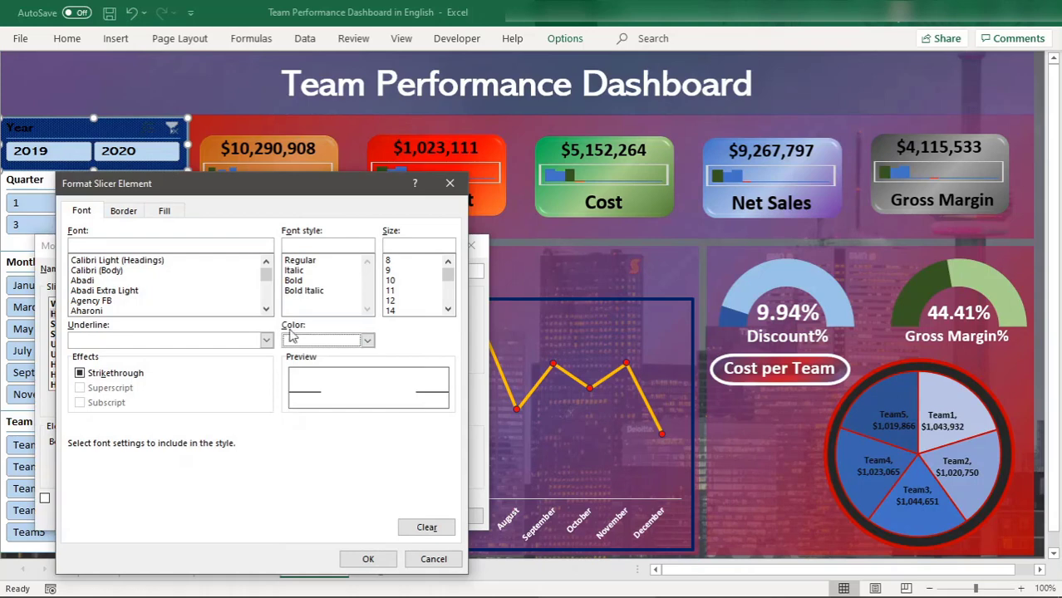
click(293, 280)
click(397, 310)
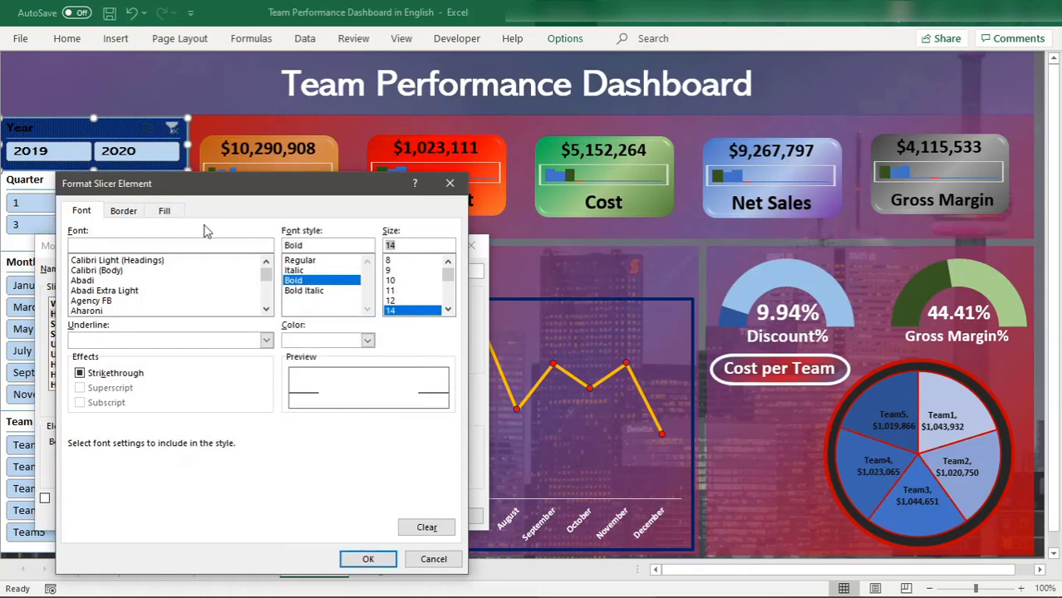
click(368, 558)
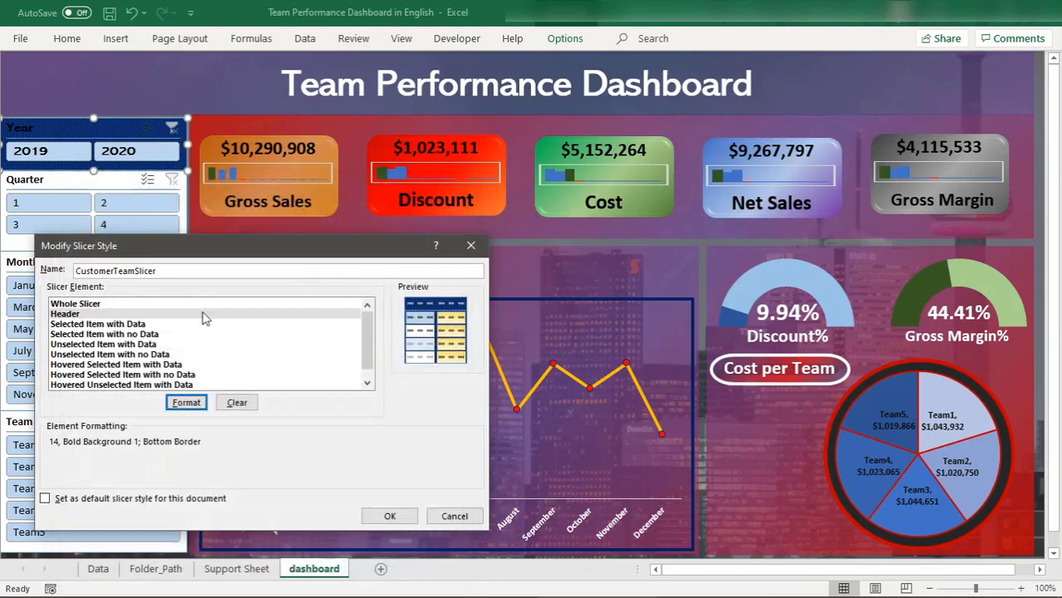
click(390, 517)
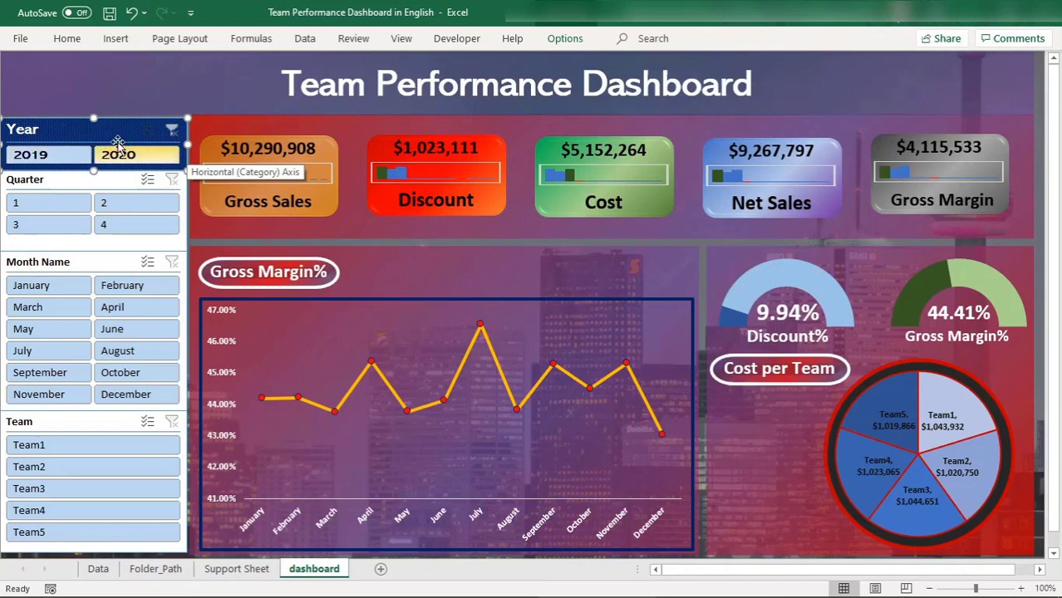
Step: Reopen the CustomerTeamSlicer style and set the Selected Item with Data element's font to Aharoni, Bold Italic, size 14
right_click(125, 139)
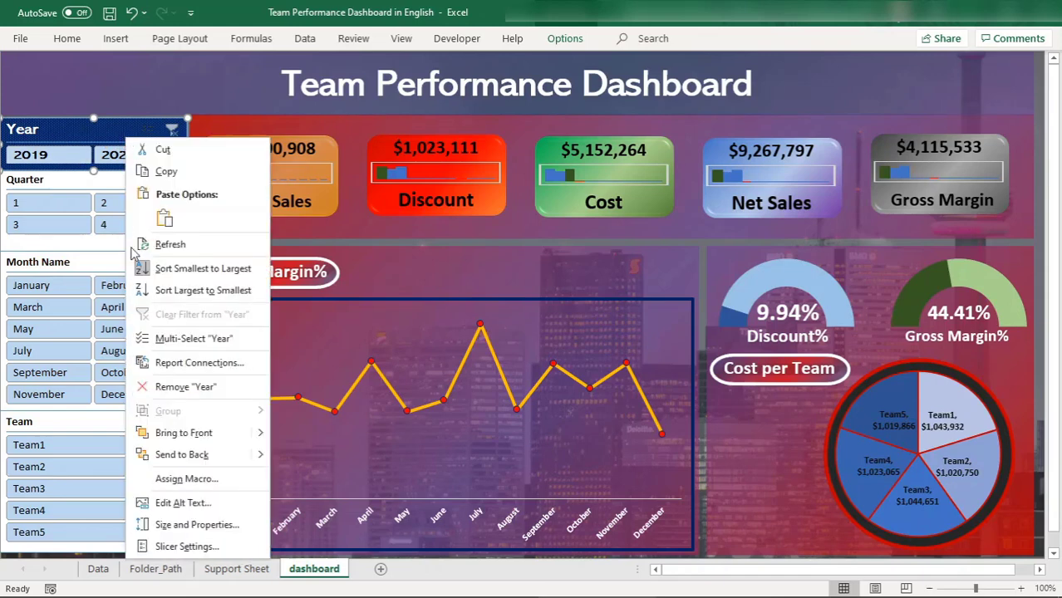
click(565, 38)
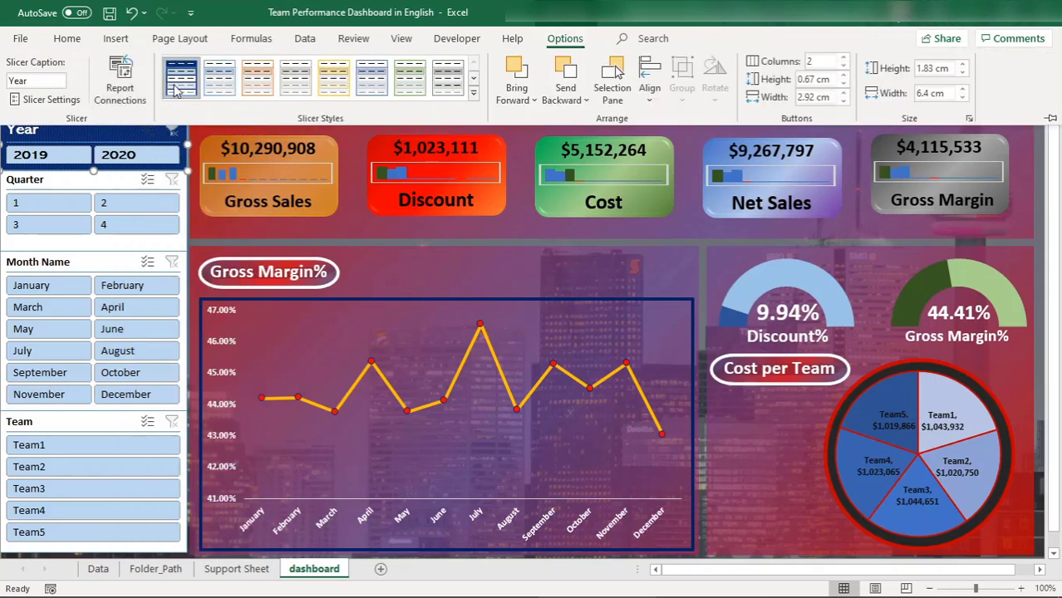
right_click(173, 82)
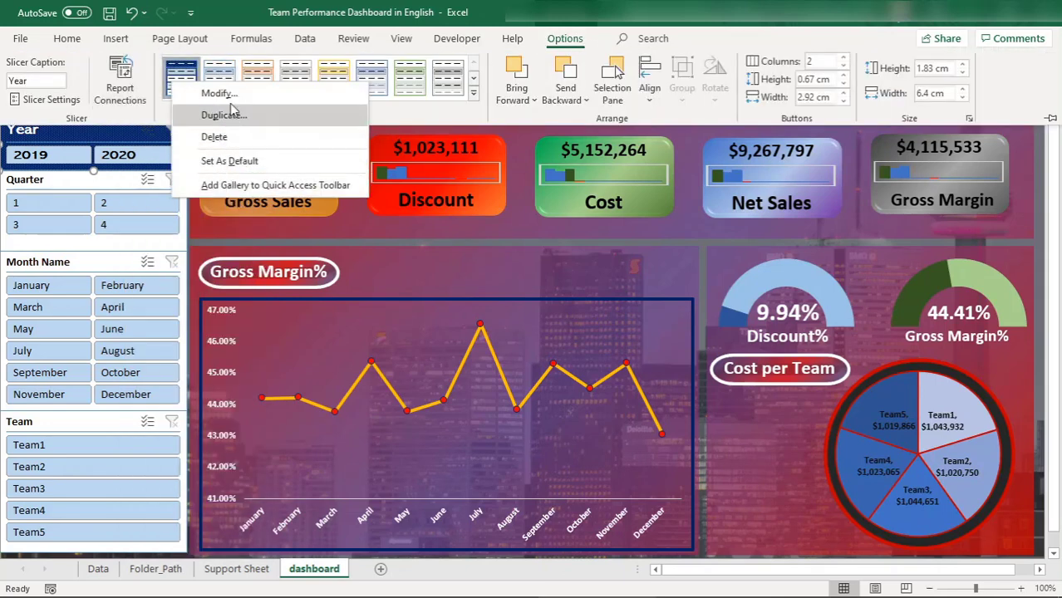
click(232, 115)
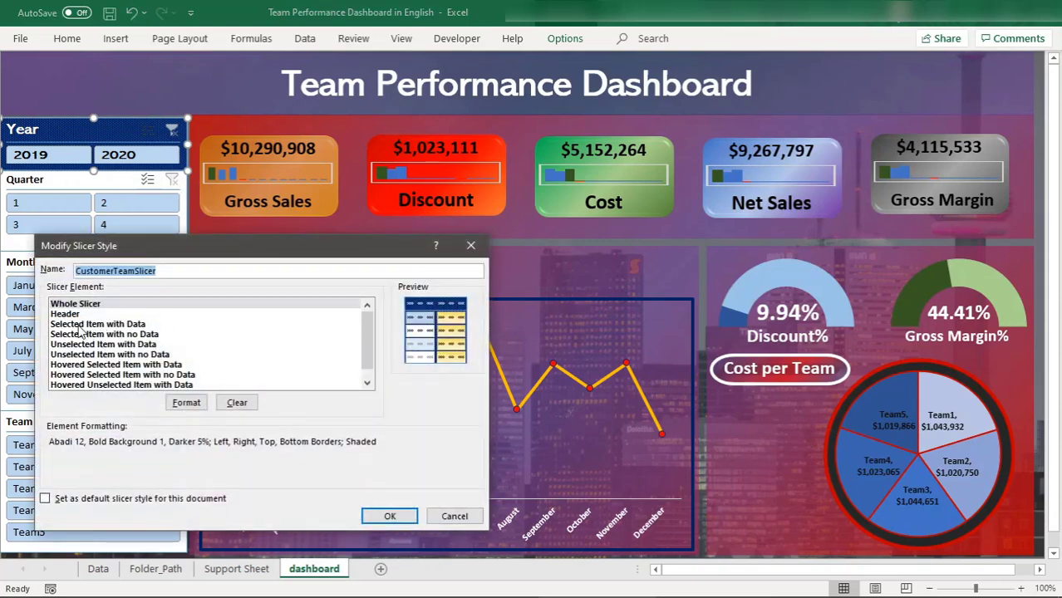
click(82, 325)
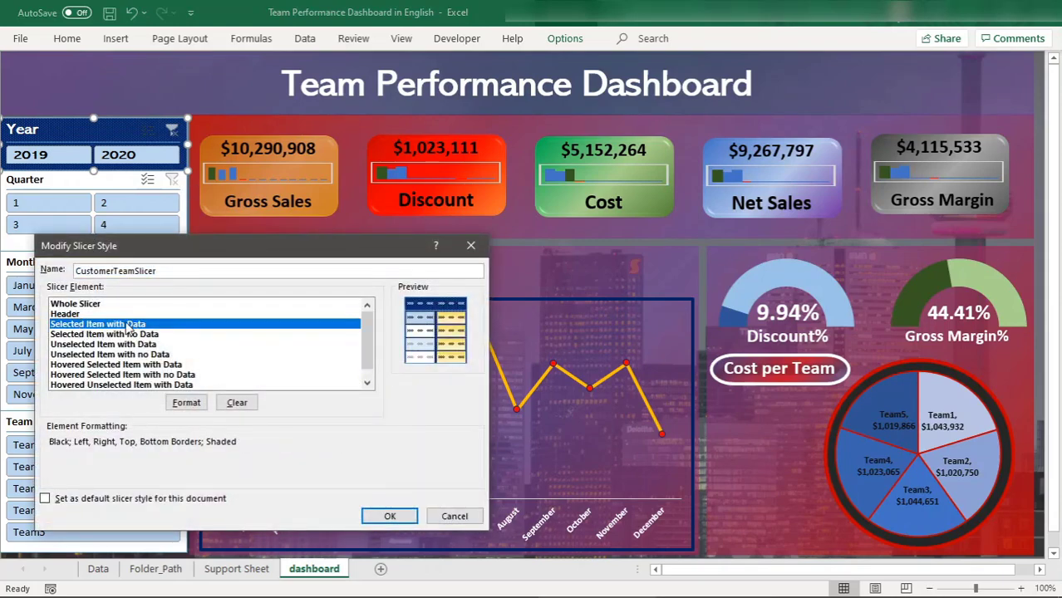
click(187, 402)
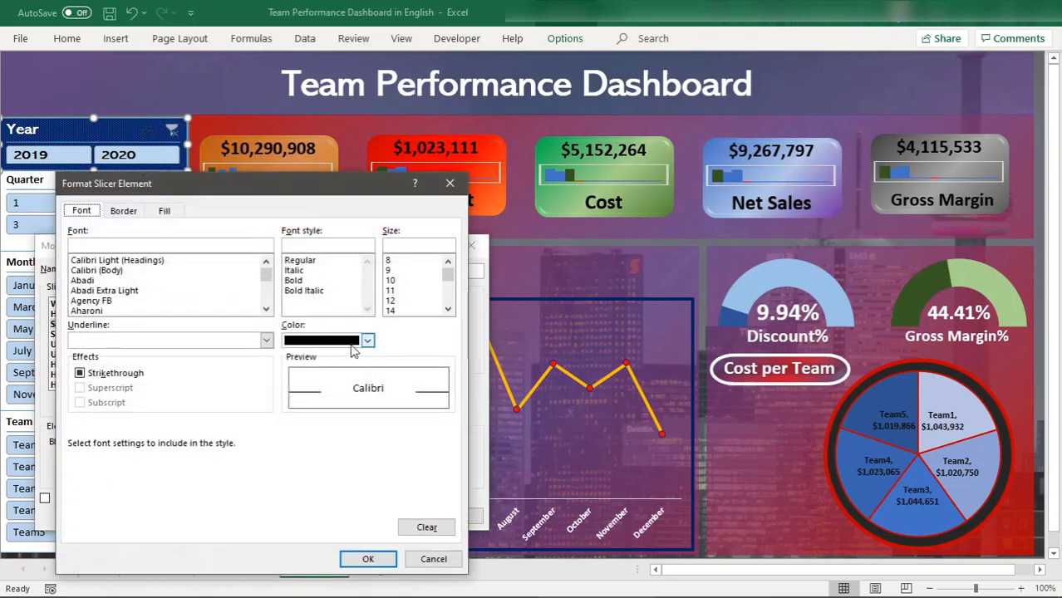
click(315, 291)
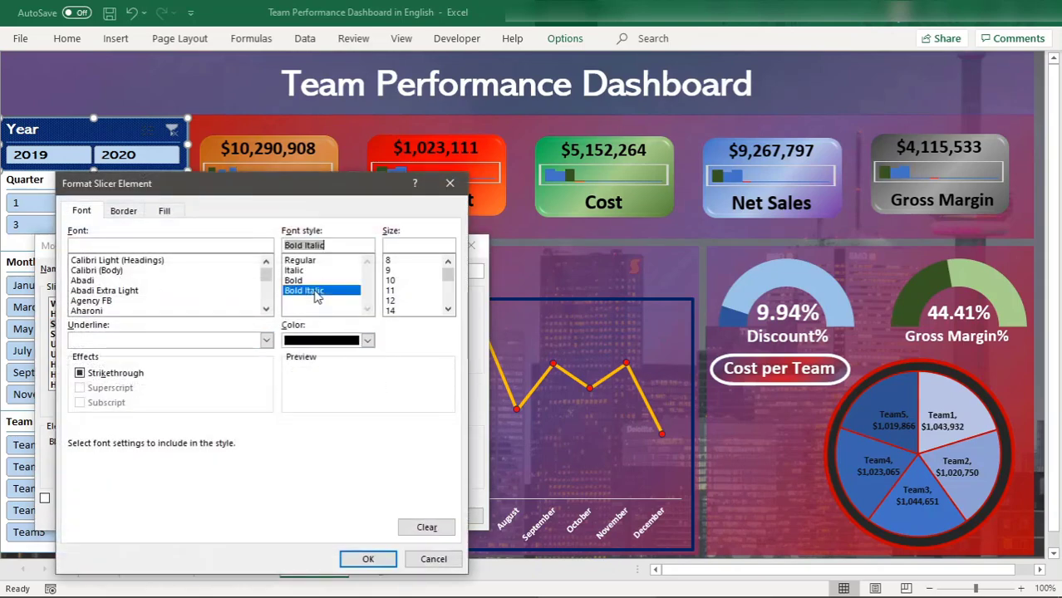
click(390, 310)
click(96, 310)
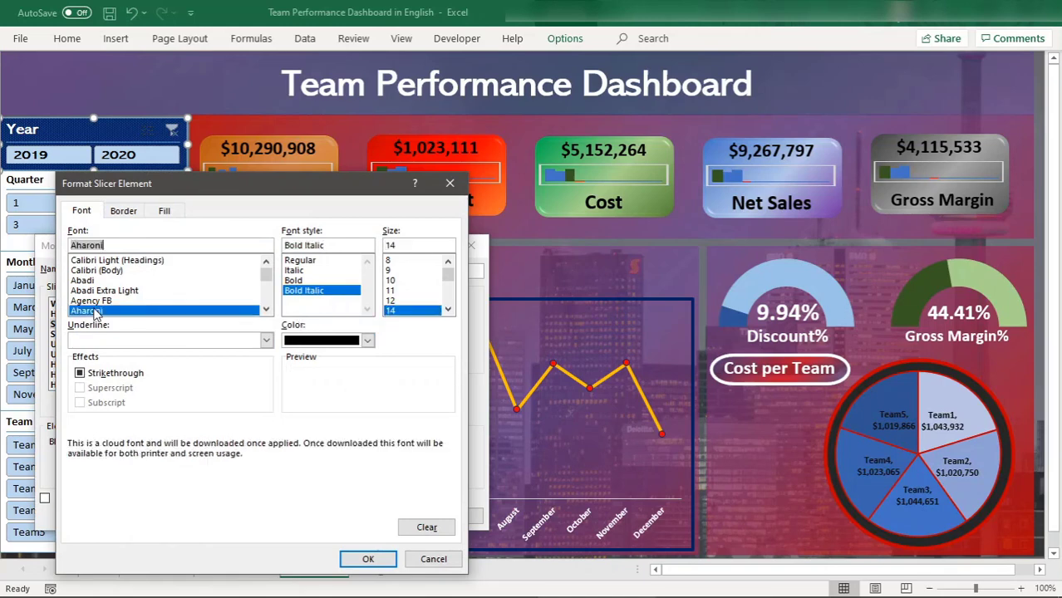
Step: Choose a gold line color in the Selected Item with Data element's border settings
click(123, 210)
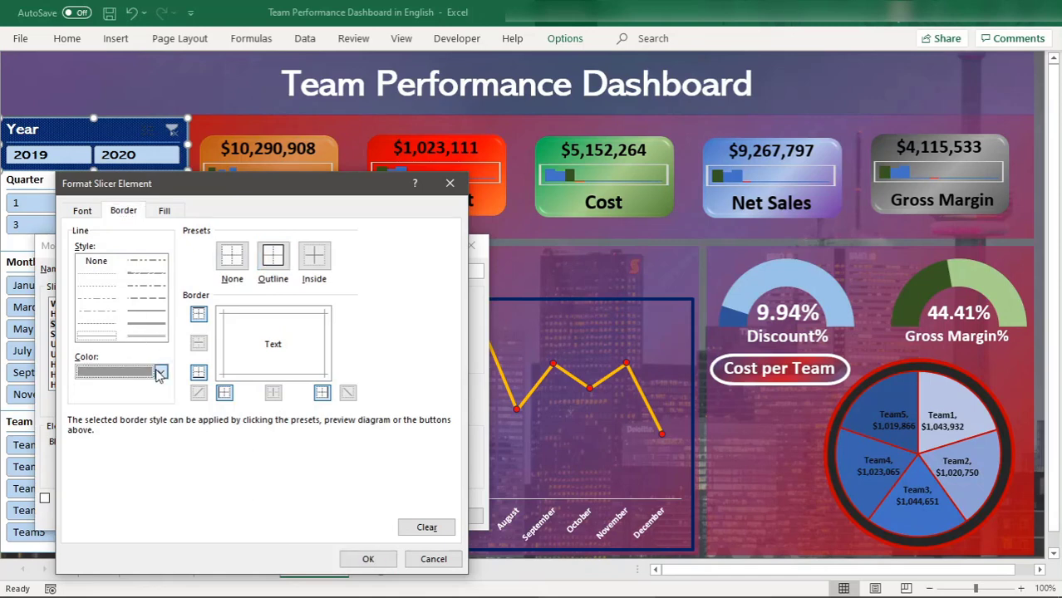
click(161, 371)
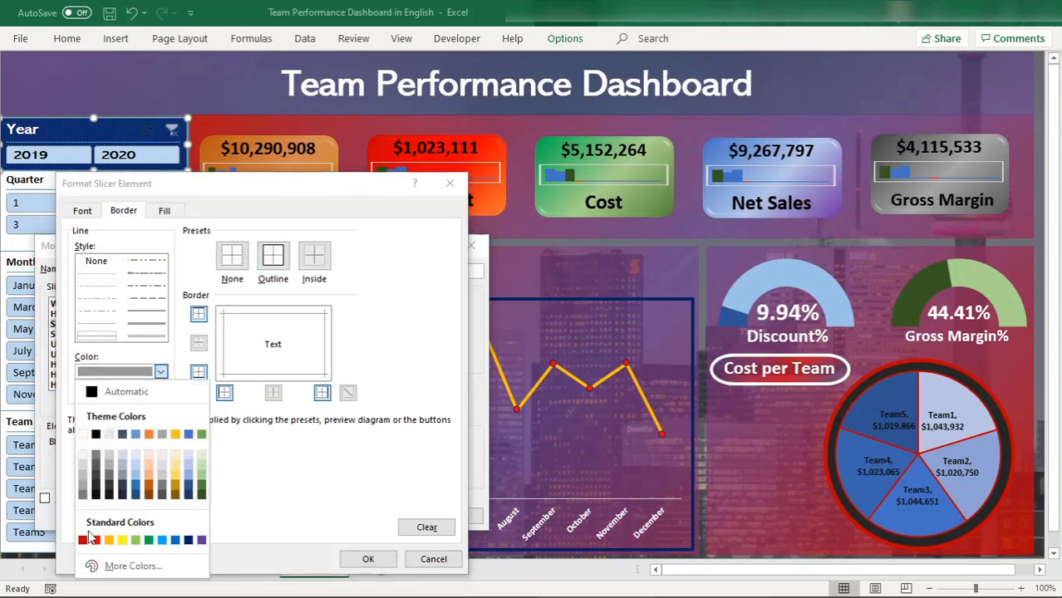
click(176, 433)
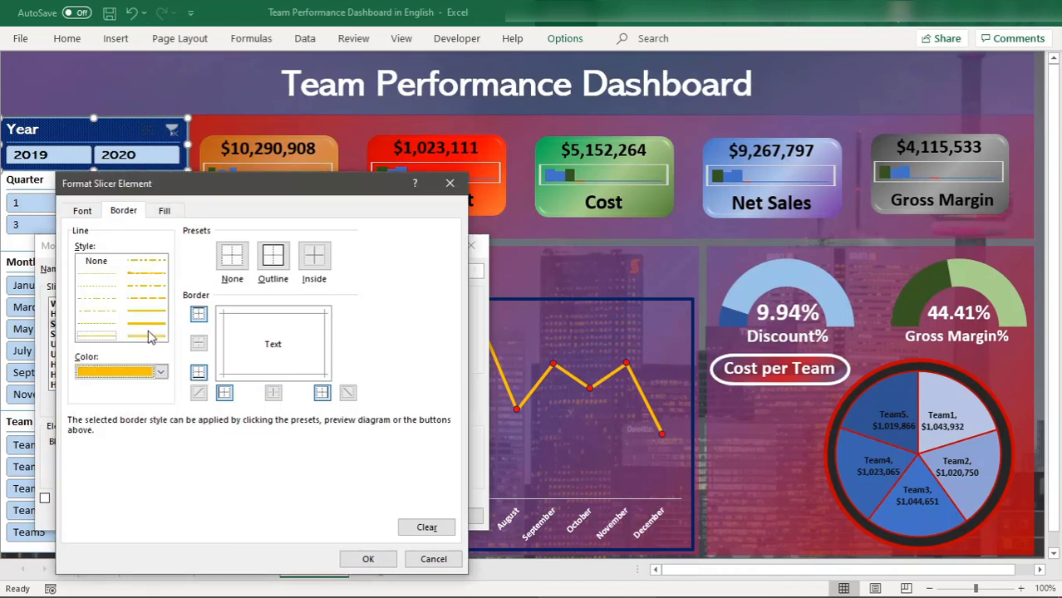
Step: Give the Selected Item with Data element a standard dark red background with a diagonal stripe pattern
click(164, 214)
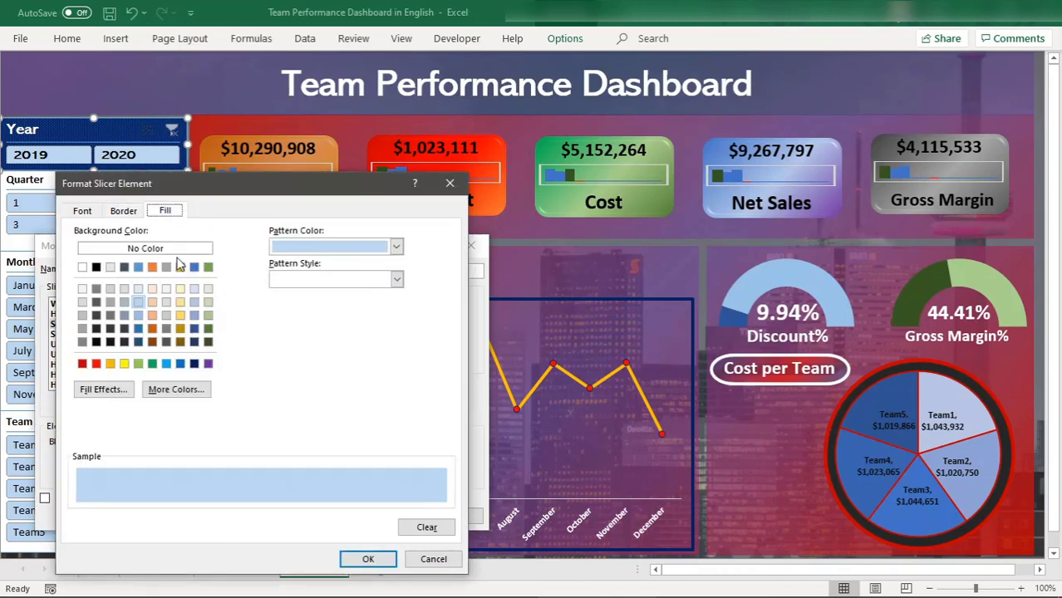
click(83, 365)
click(398, 281)
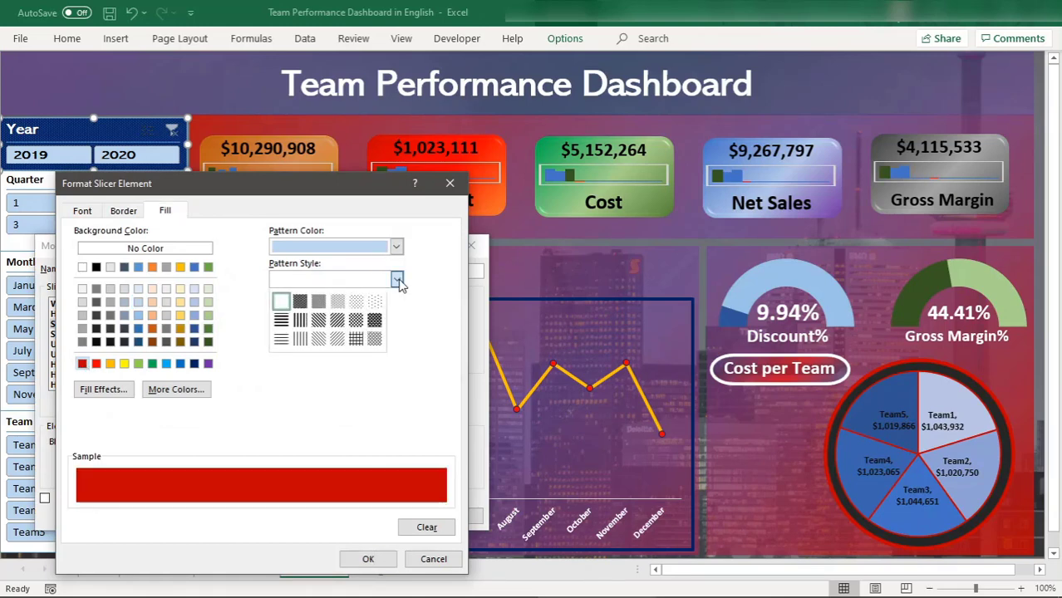
click(353, 321)
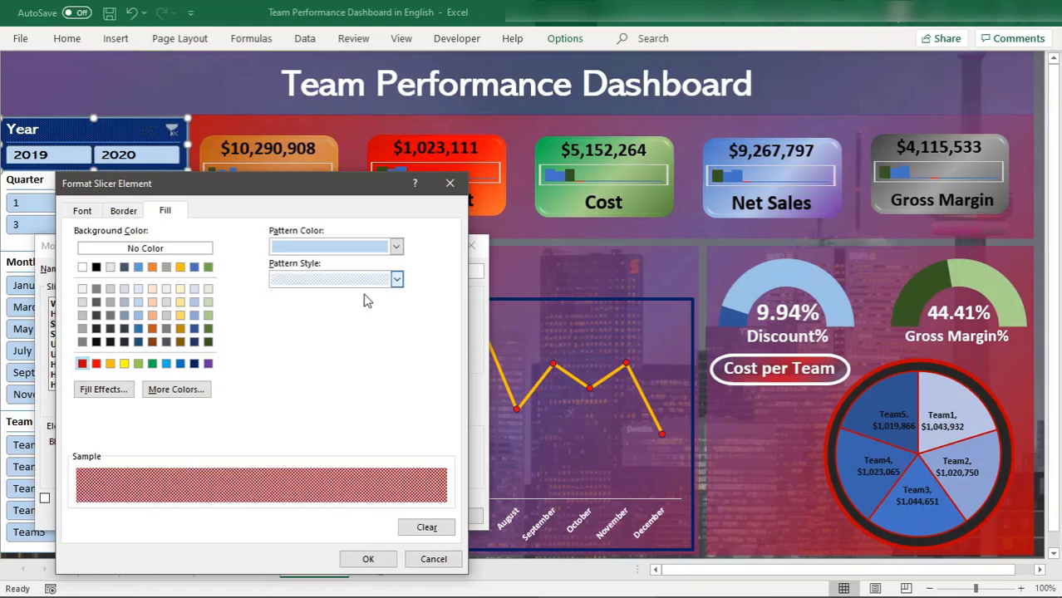
click(398, 280)
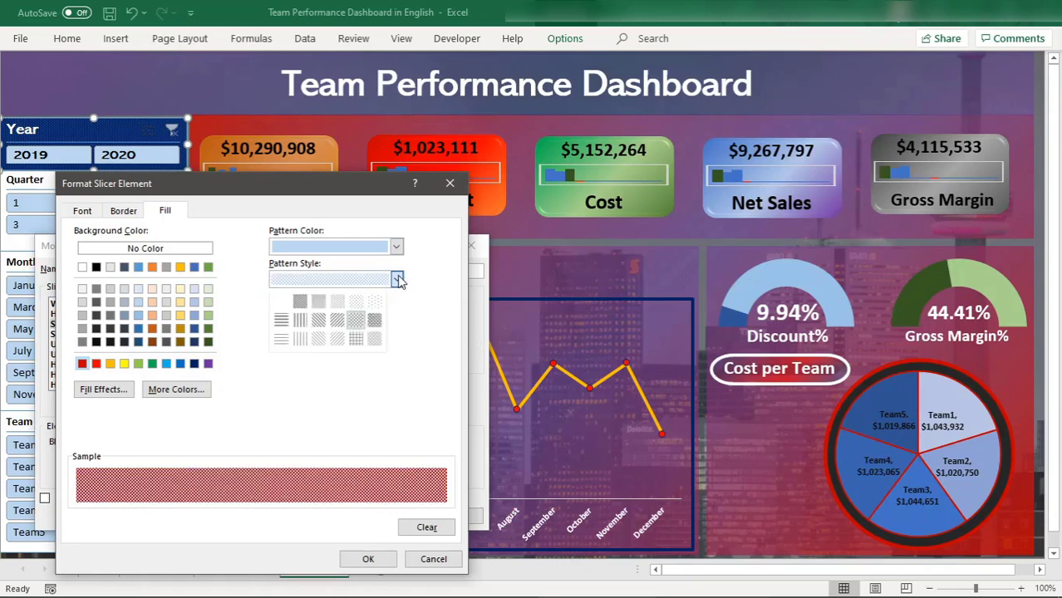
click(332, 322)
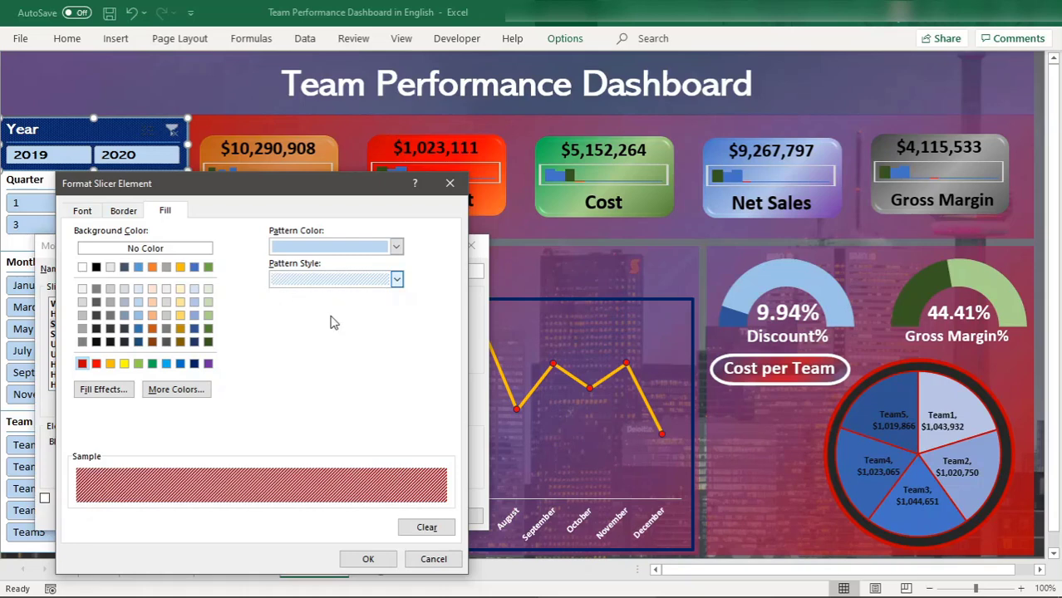
Step: Try red as the fill's pattern color, and change it to the dark blue-gray theme color
click(396, 246)
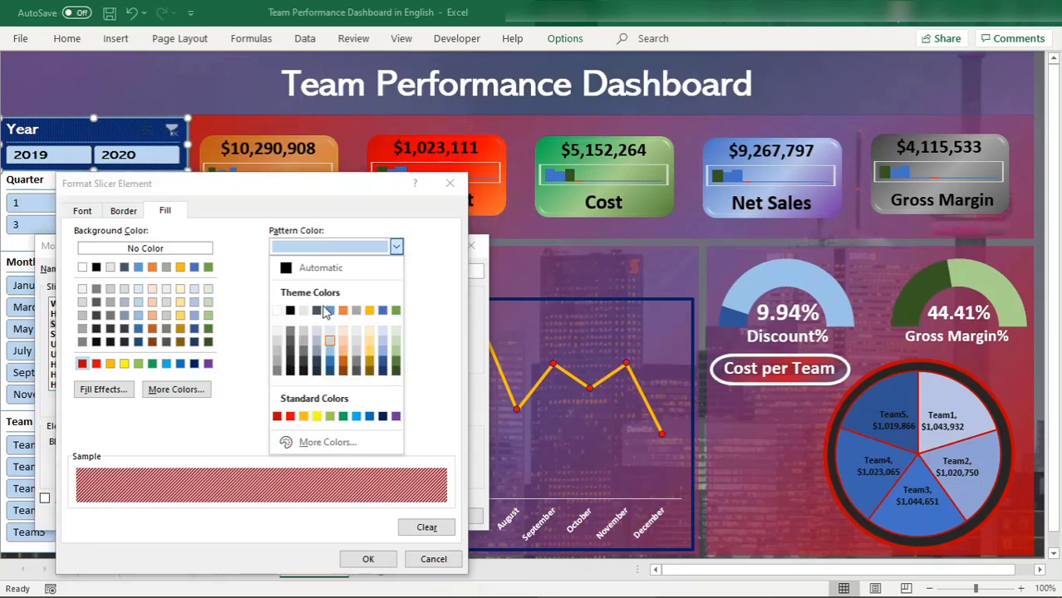
click(290, 417)
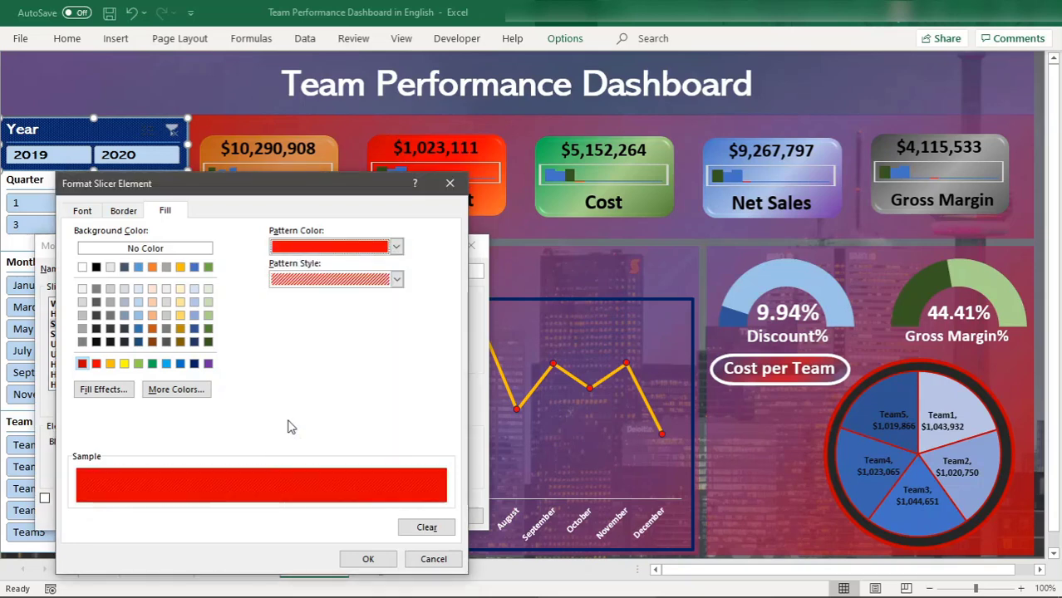
click(396, 246)
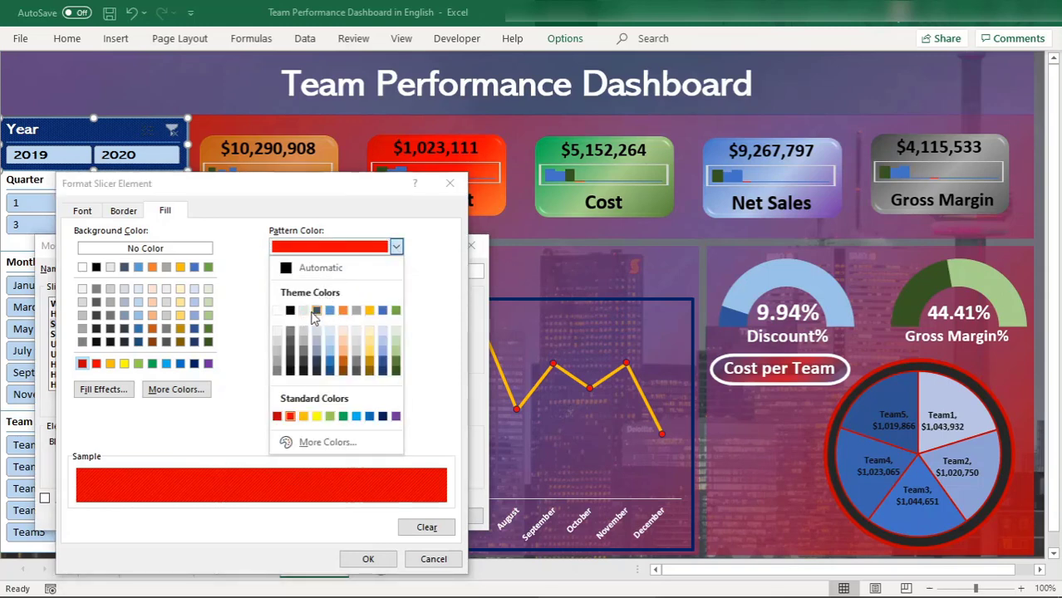
click(315, 311)
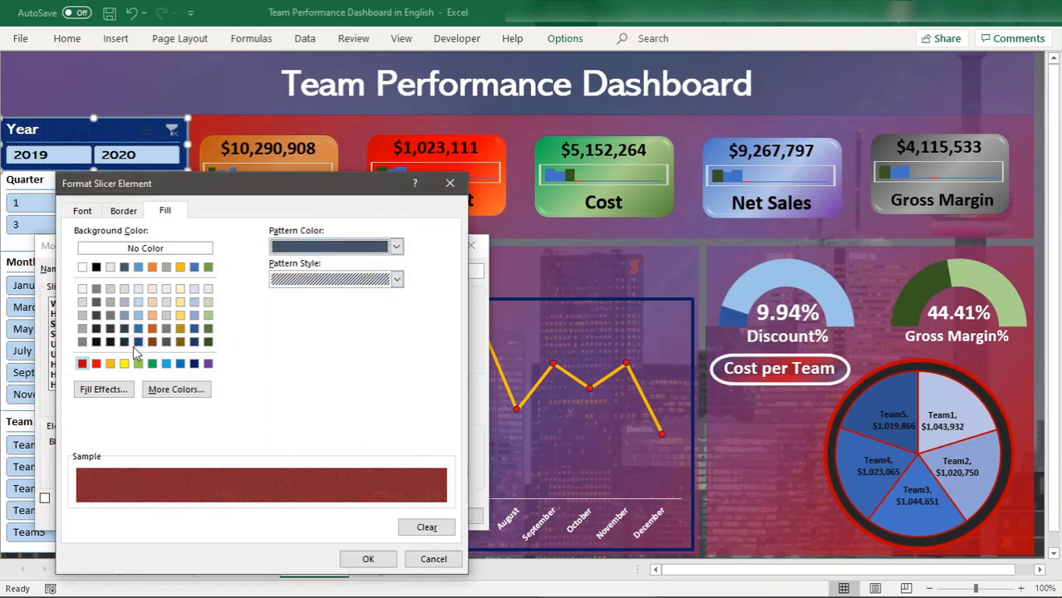
Step: Set the Selected Item with Data element's font color to white and apply the CustomerTeamSlicer style changes
click(122, 211)
click(82, 211)
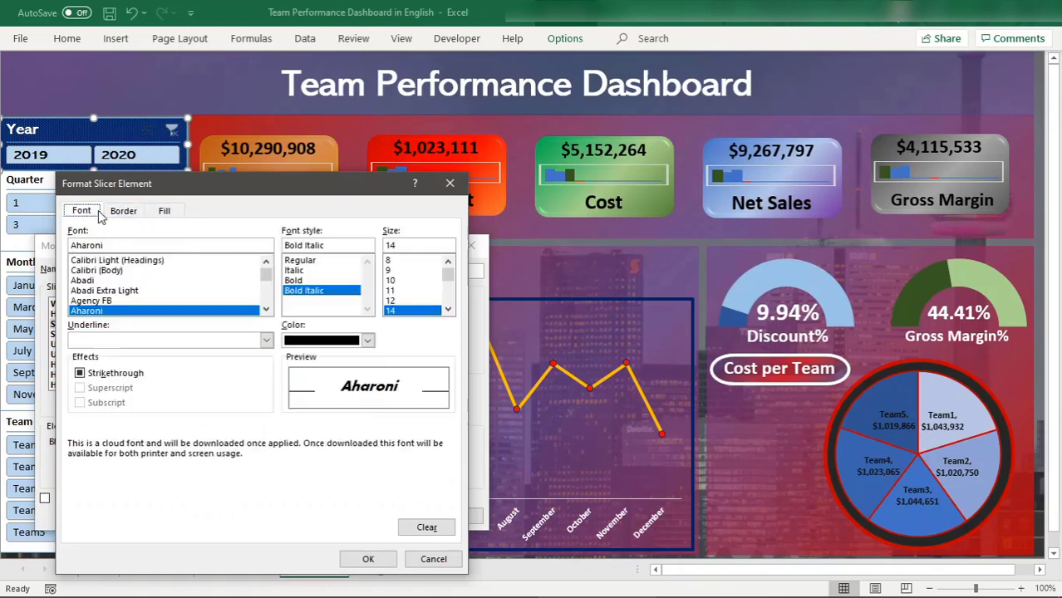
click(366, 341)
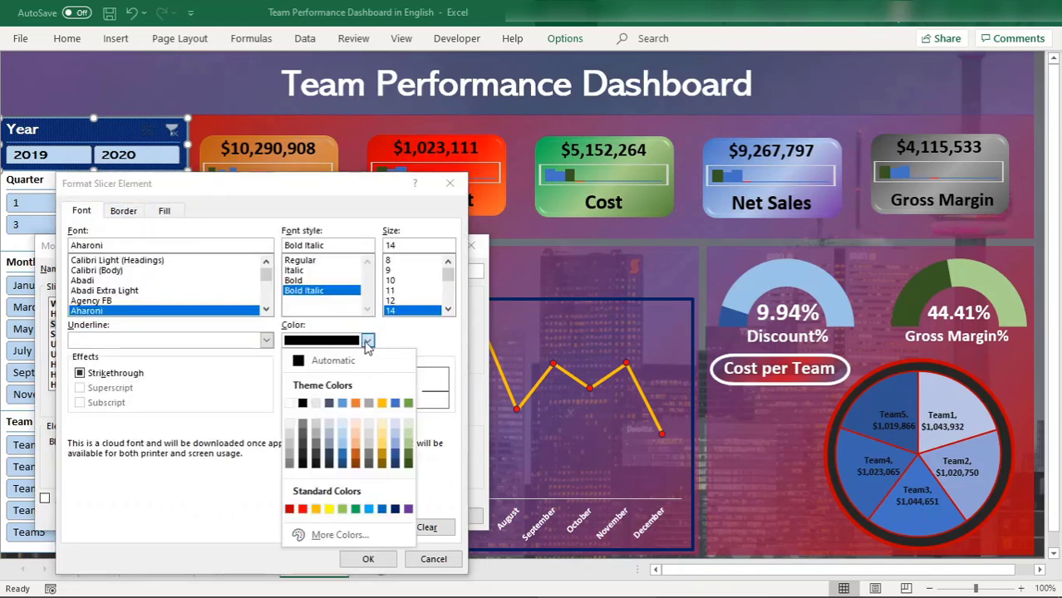
click(287, 403)
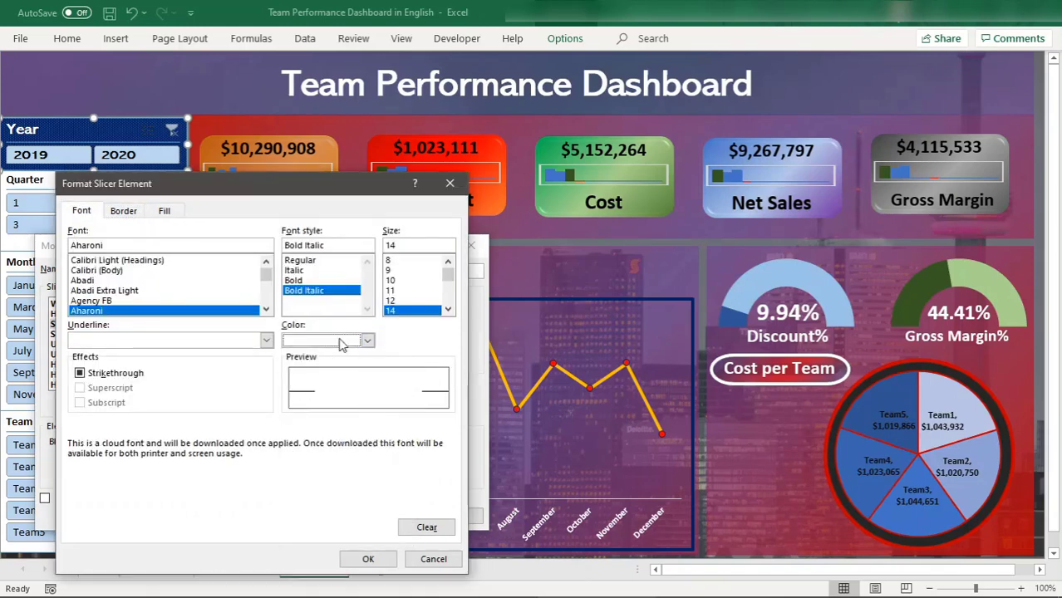
click(366, 559)
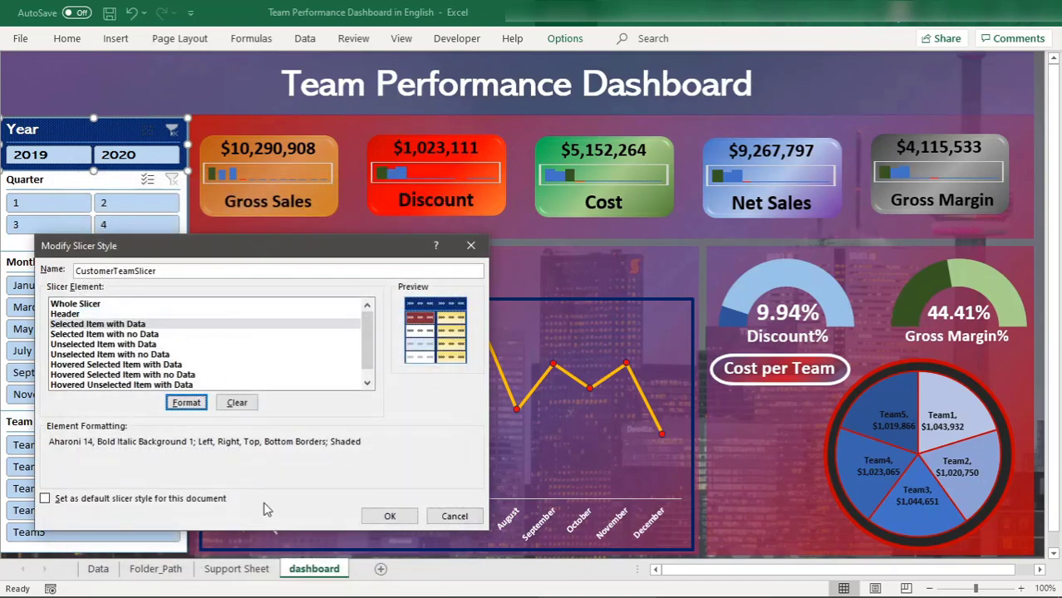
click(389, 516)
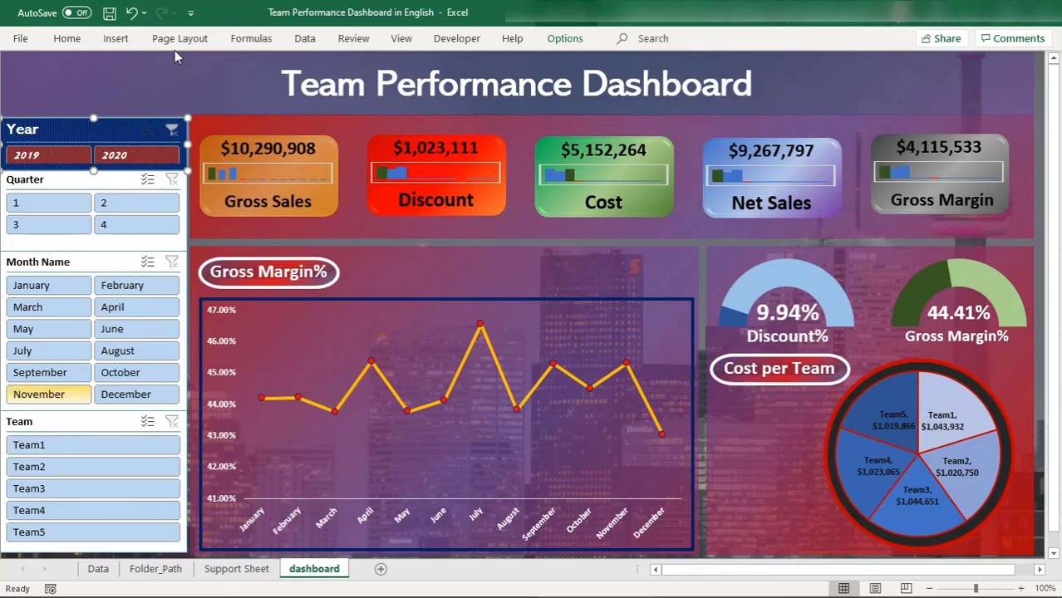
Step: Reopen the CustomerTeamSlicer style and set the Unselected Item with Data element's font style to Italic, size 14
click(565, 39)
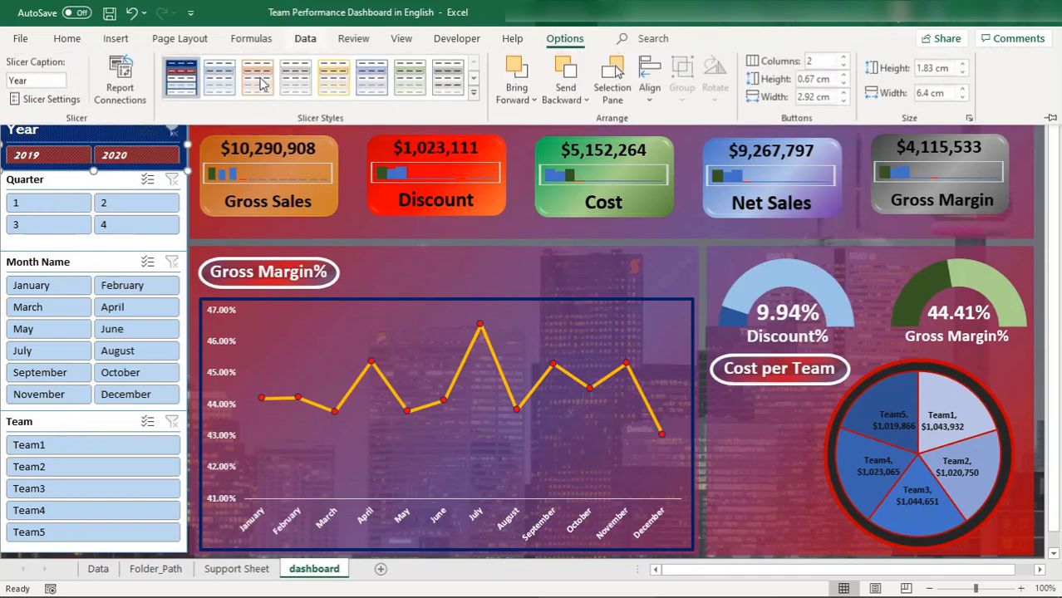
right_click(190, 90)
click(239, 92)
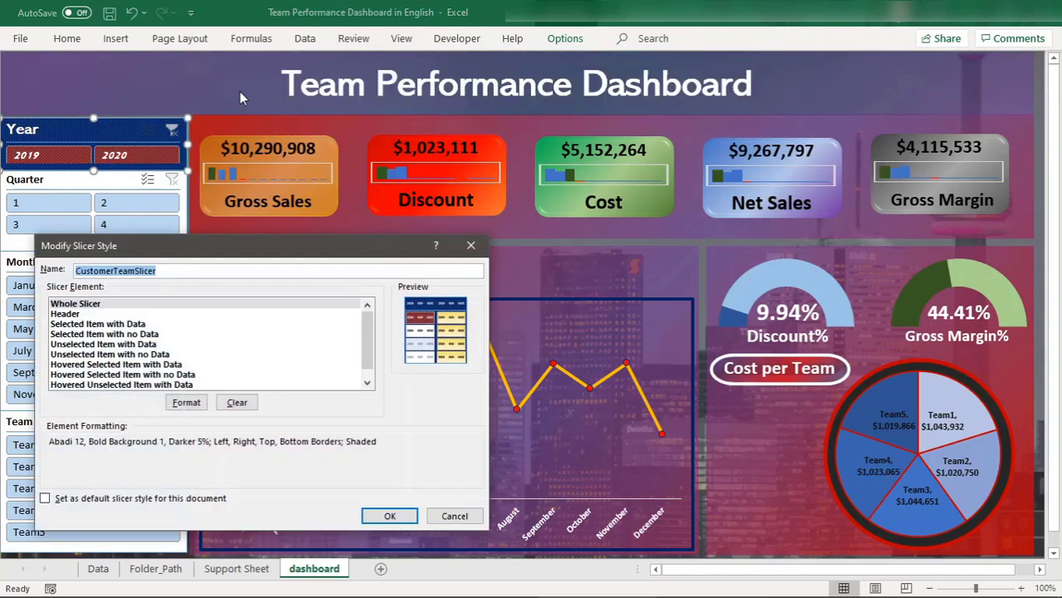
click(116, 344)
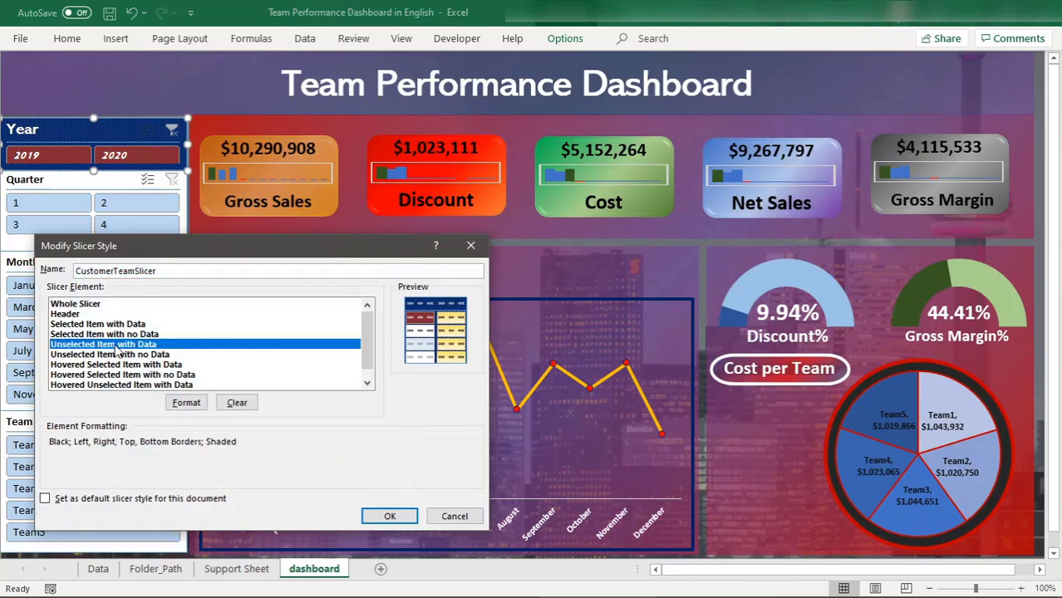
click(186, 402)
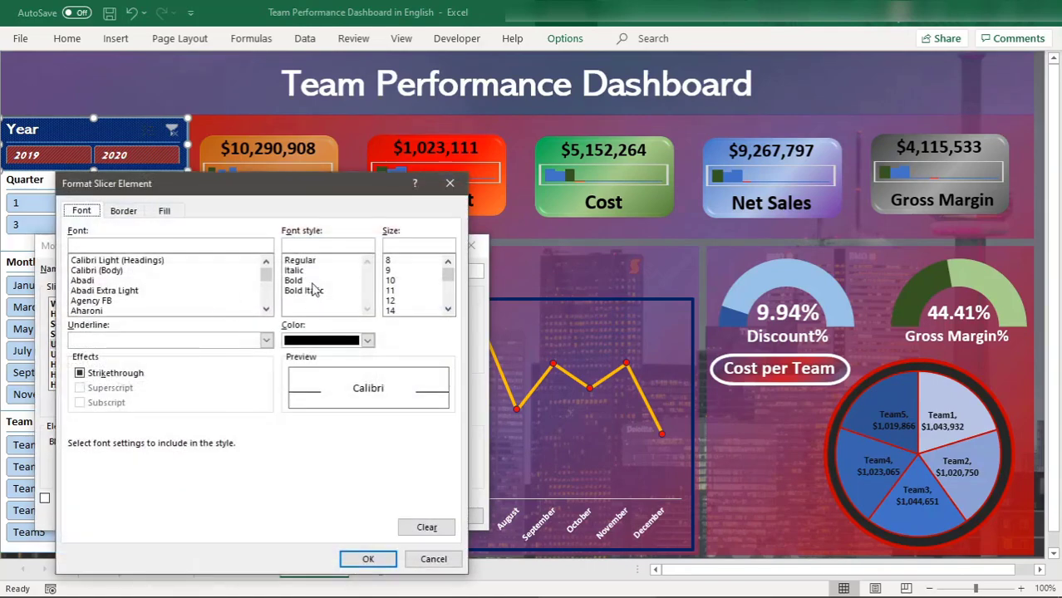
click(300, 292)
click(296, 280)
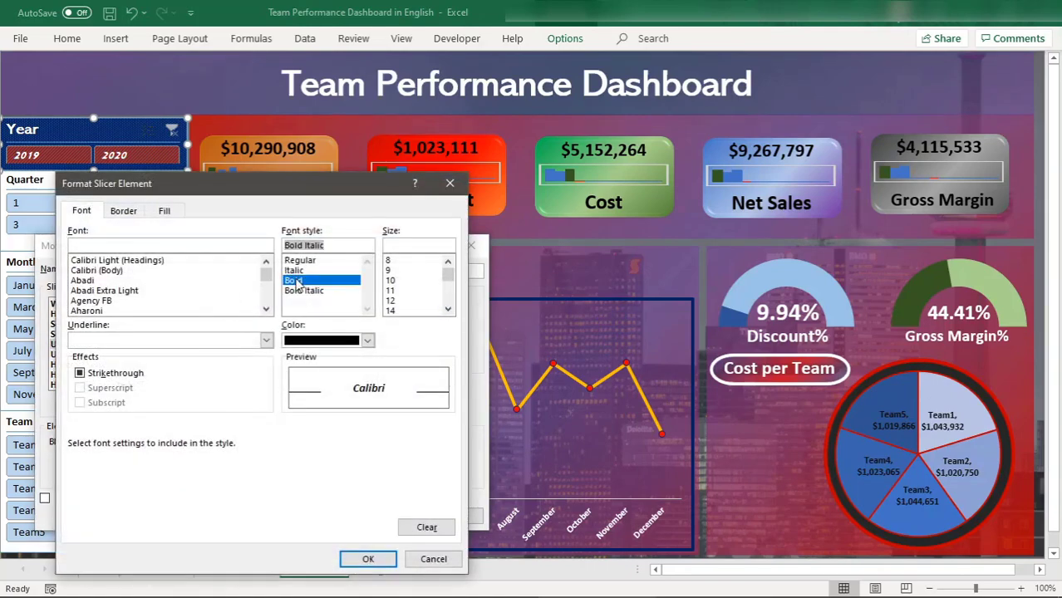
click(391, 301)
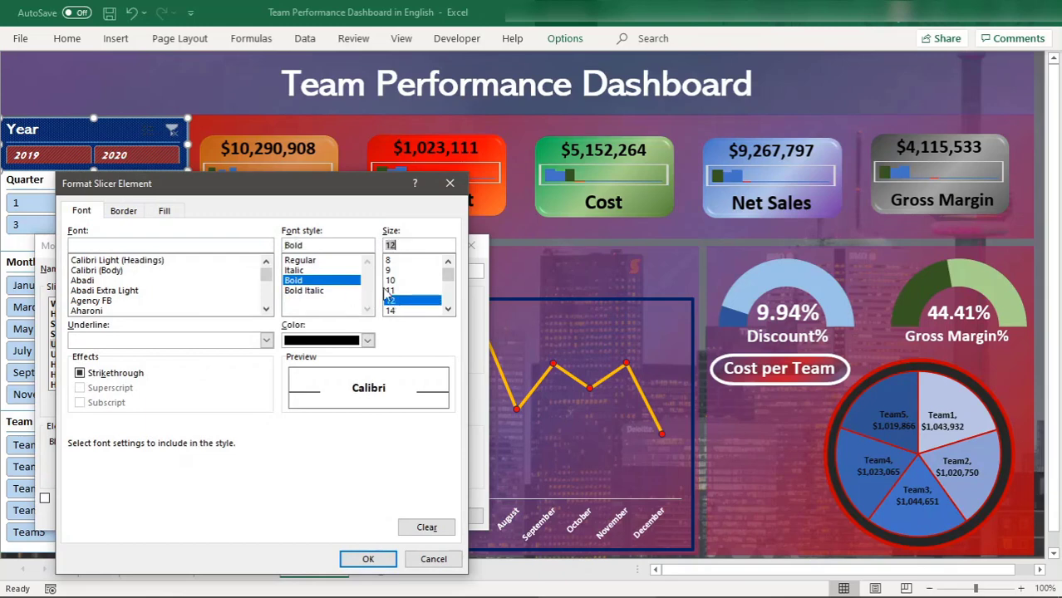
click(306, 272)
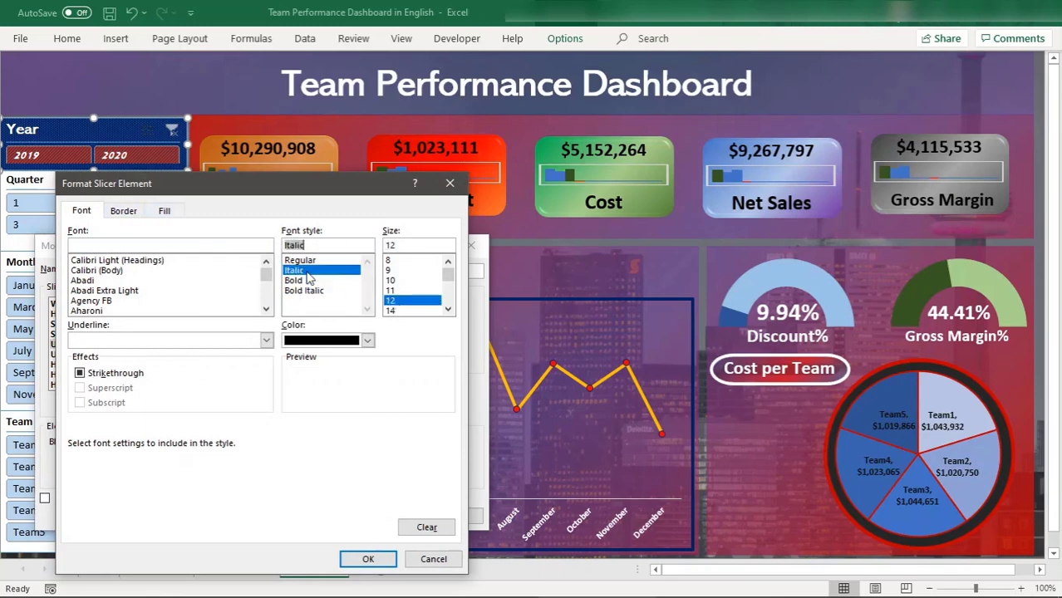
click(394, 311)
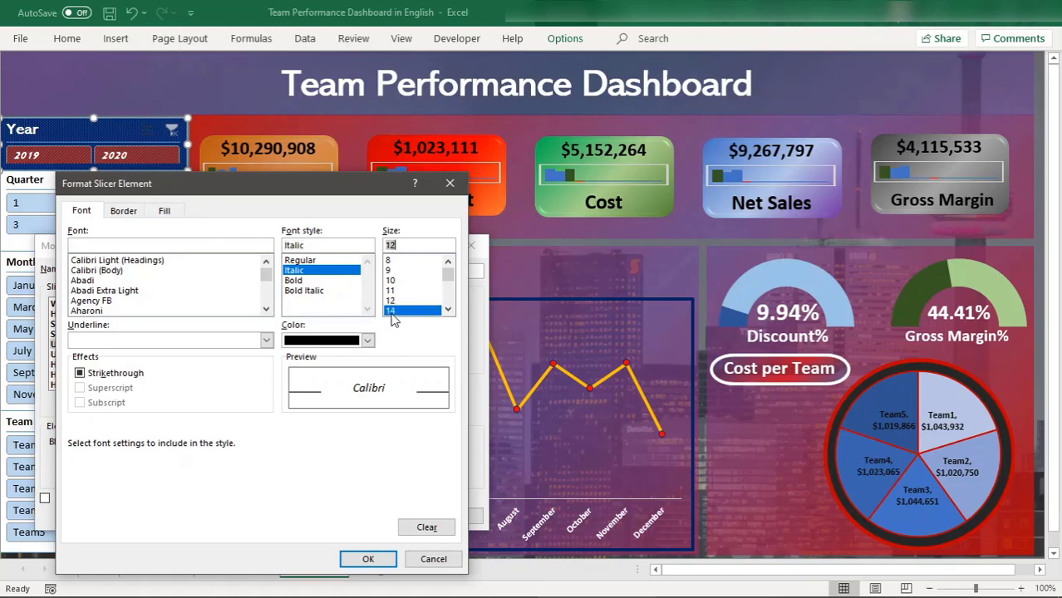
Step: Try Aharoni, Aparajita, Angsana New and Algerian as the Unselected Item with Data element's font
click(98, 311)
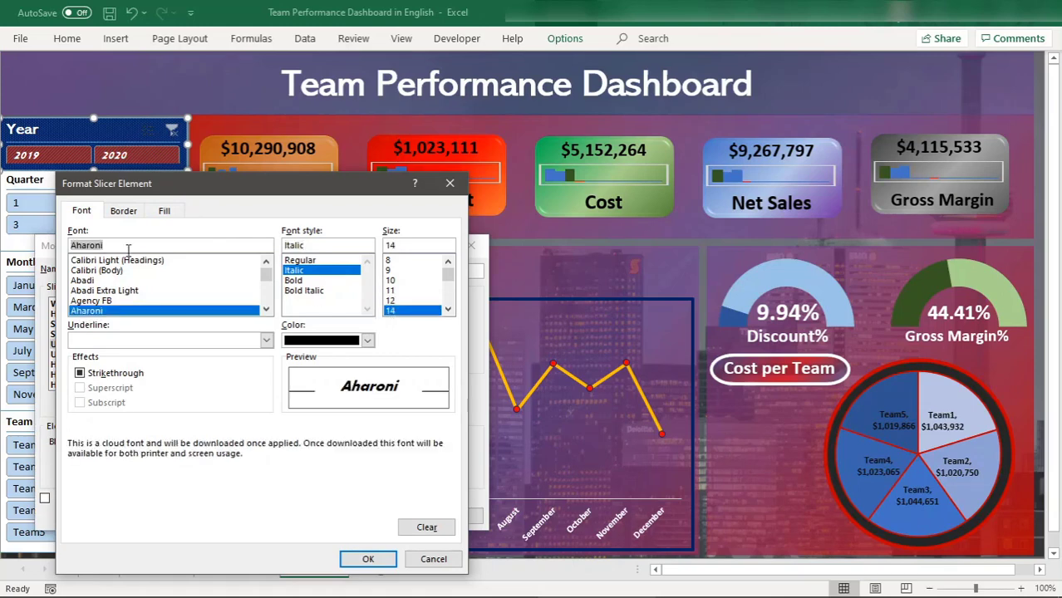
click(270, 307)
click(270, 308)
click(271, 307)
click(270, 308)
click(270, 308)
click(96, 312)
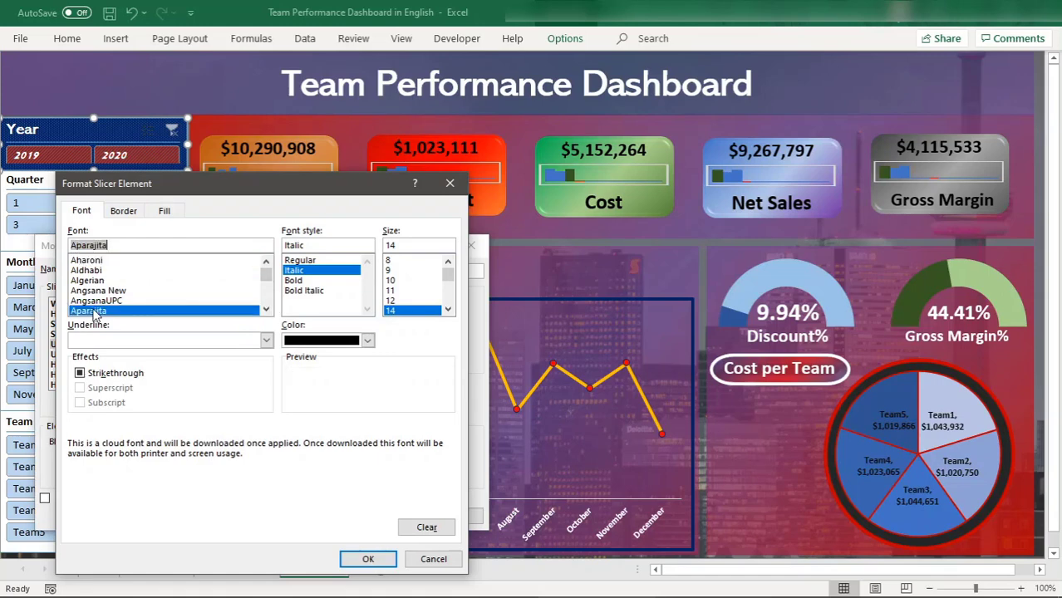
click(98, 293)
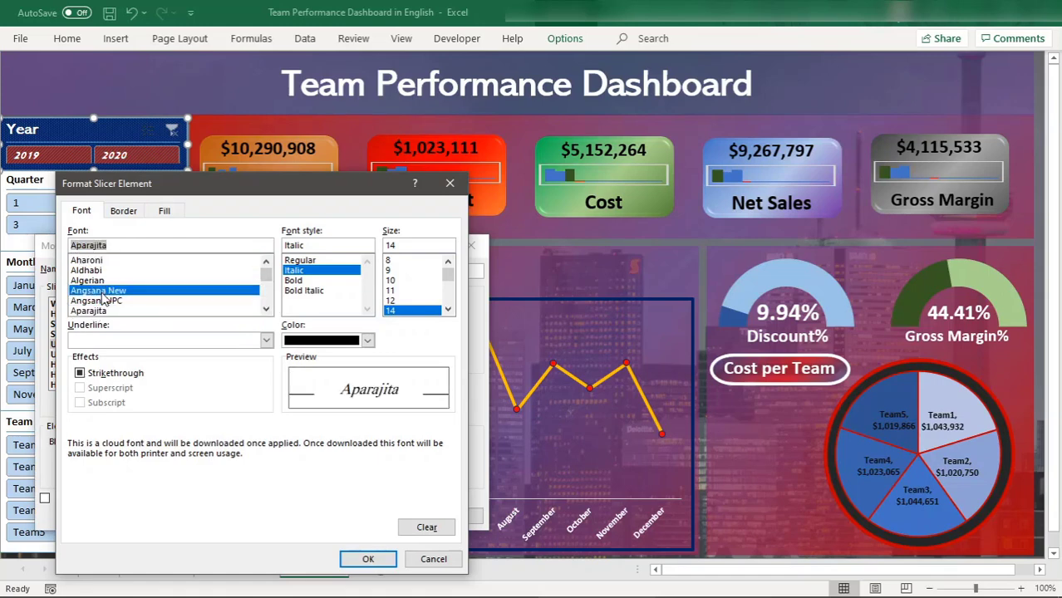
click(92, 281)
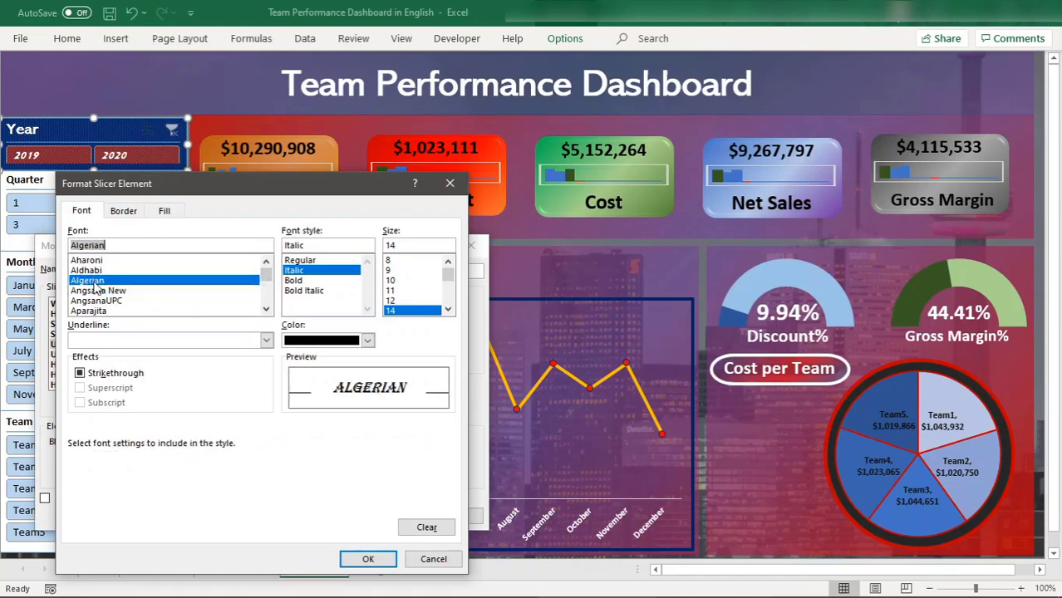
Step: Try Arial Black and Arial Narrow, and settle on Arial Nova as the Unselected Item with Data element's font
click(266, 310)
click(266, 310)
click(266, 310)
click(266, 310)
click(266, 310)
click(266, 310)
click(102, 282)
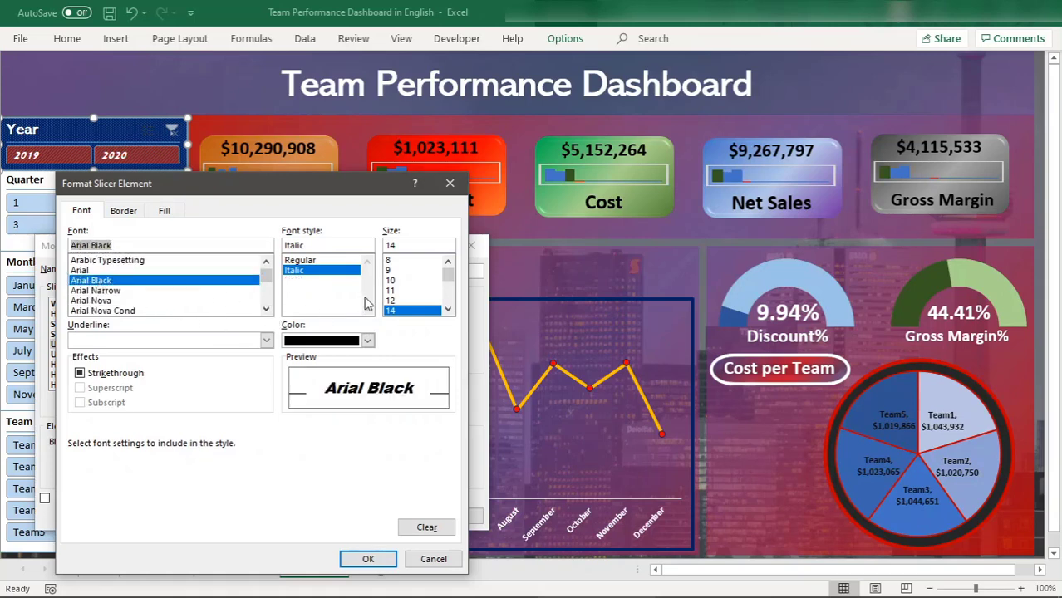
click(117, 291)
click(93, 302)
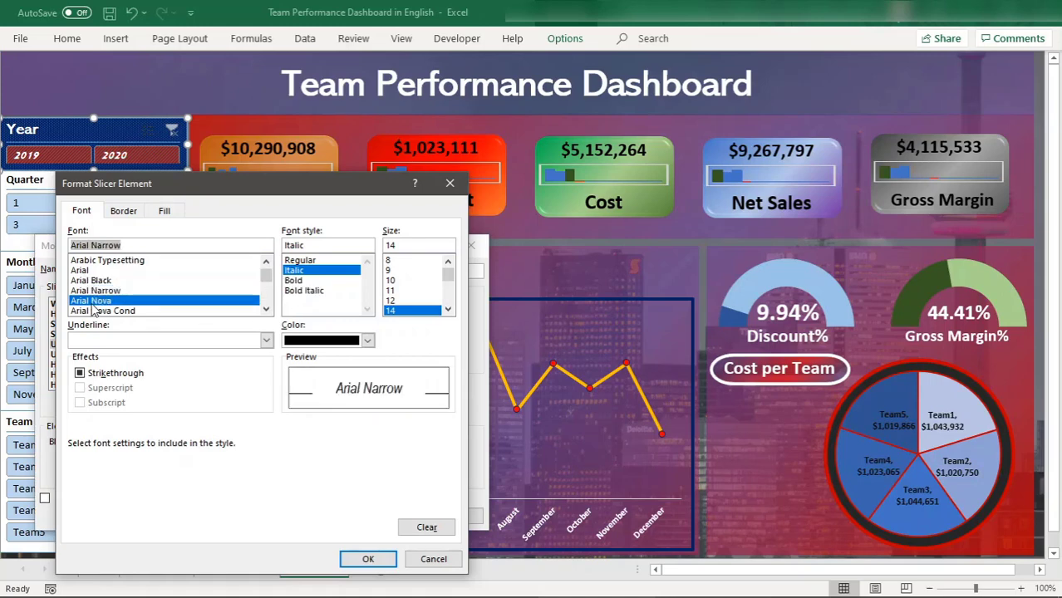
Step: Remove the Unselected Item with Data element's borders and give it a near-black gray background with a sparse dotted pattern
click(124, 212)
click(232, 255)
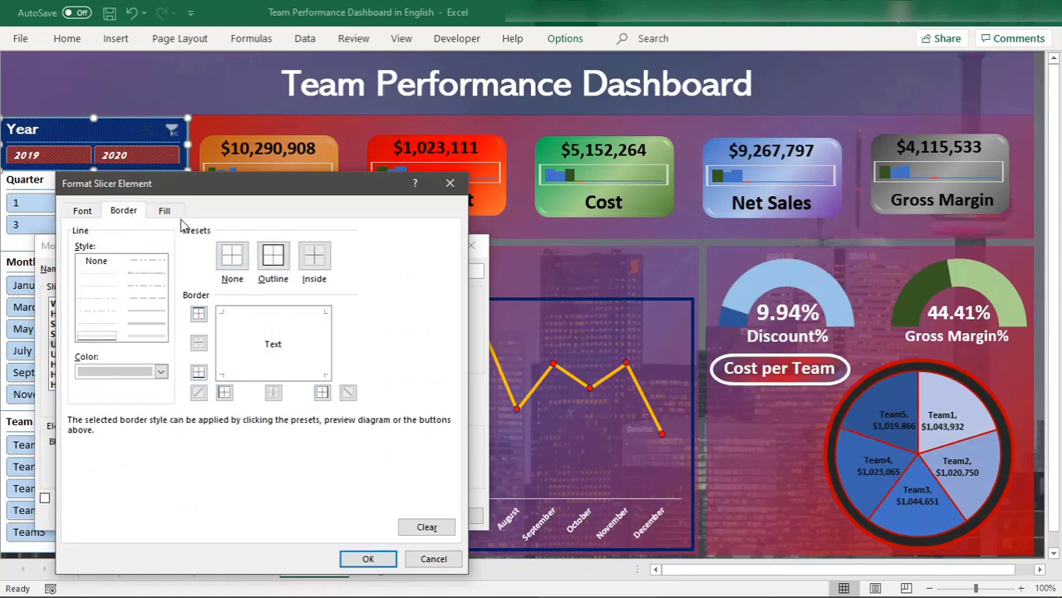
click(170, 211)
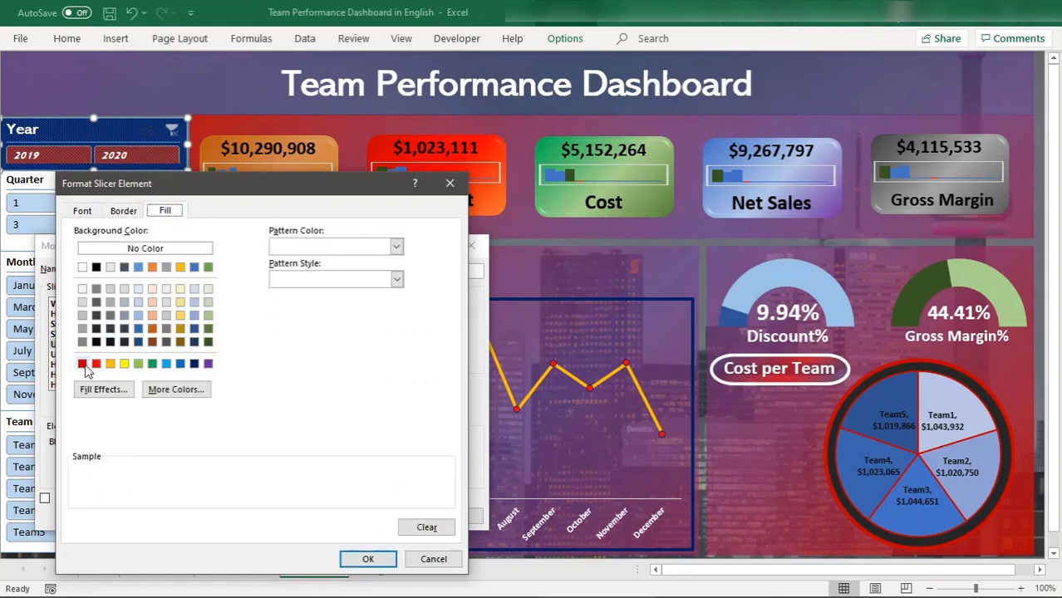
click(208, 329)
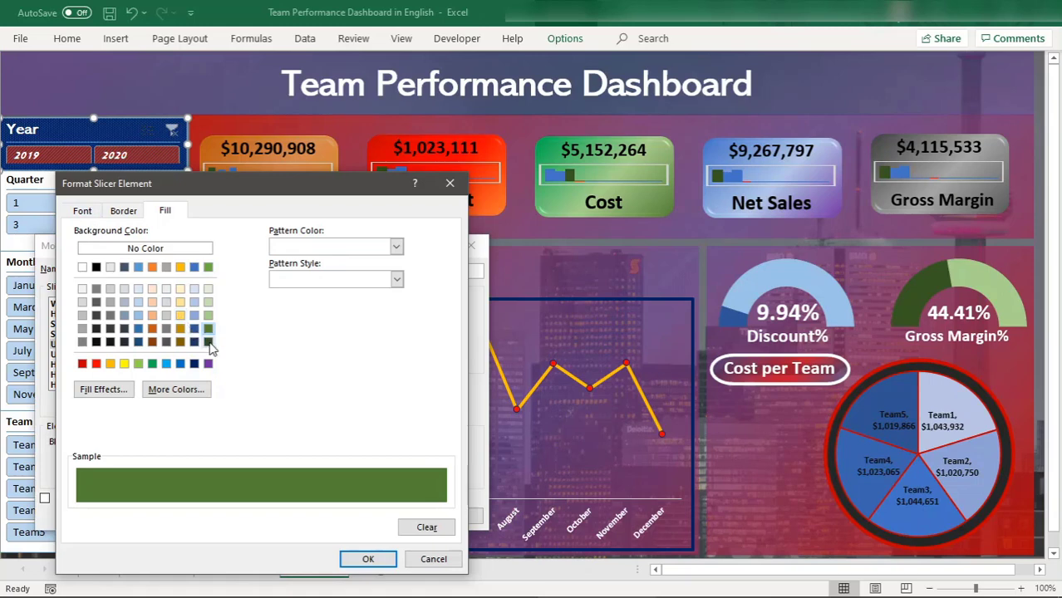
click(207, 342)
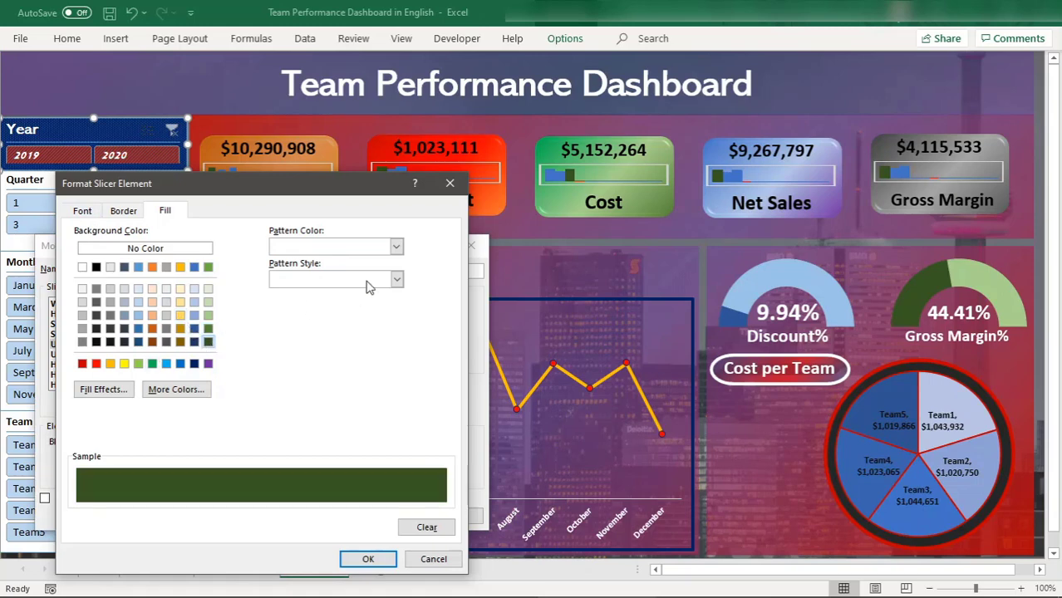
click(97, 290)
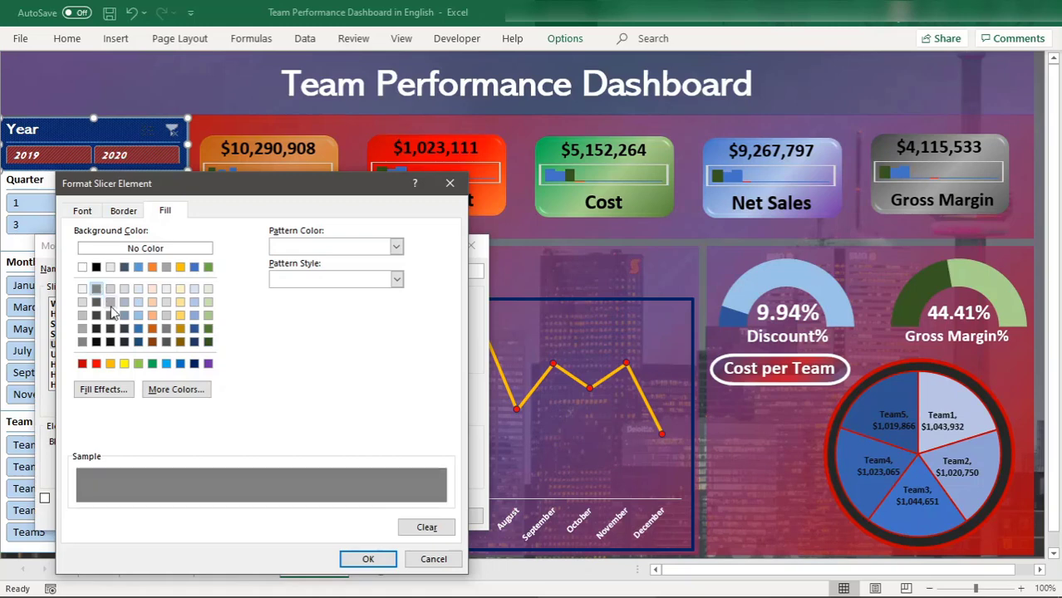
click(94, 316)
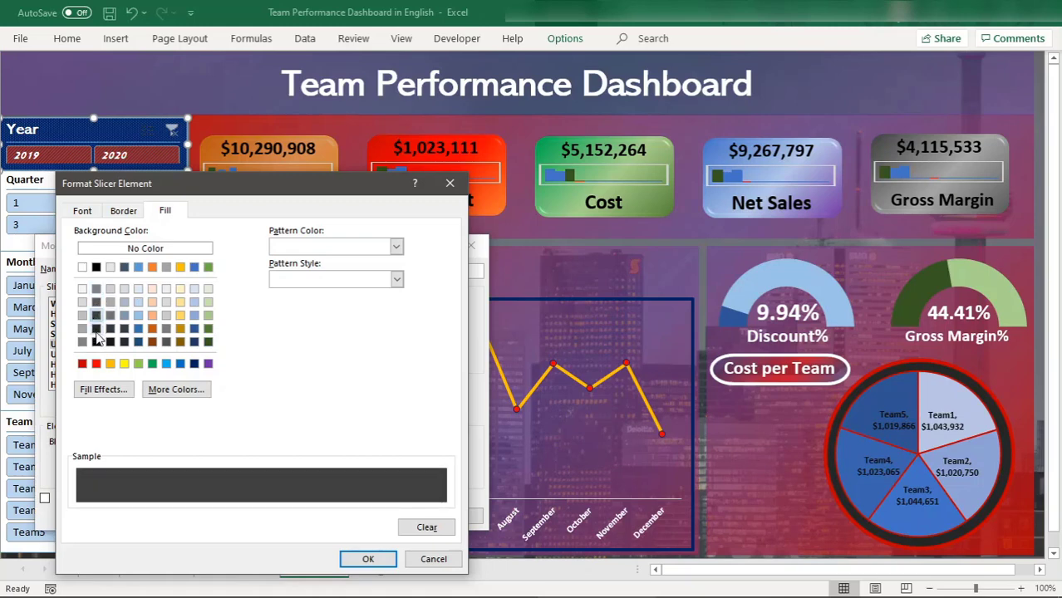
click(96, 329)
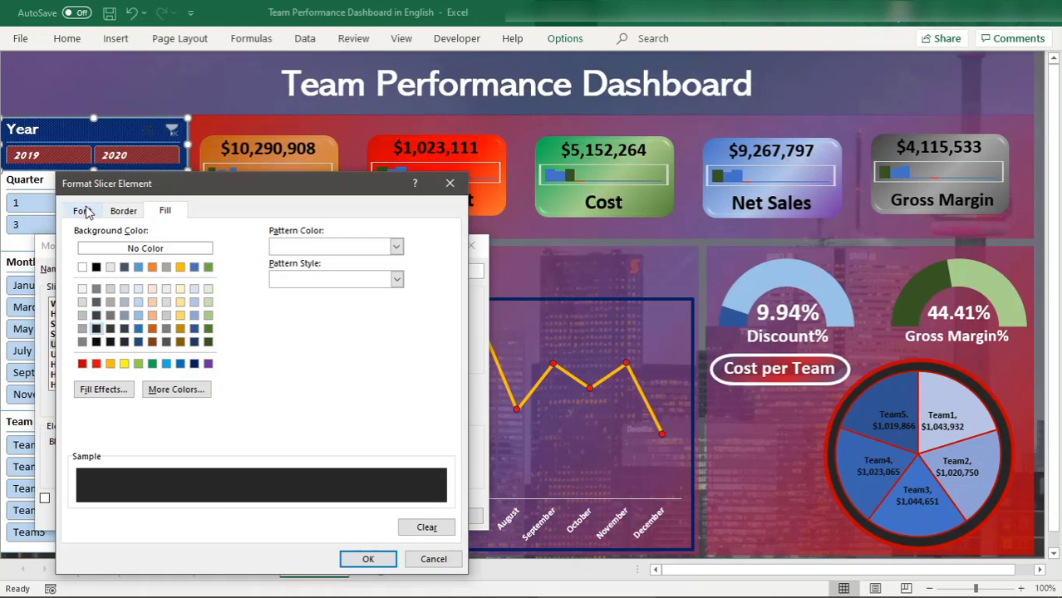
click(396, 280)
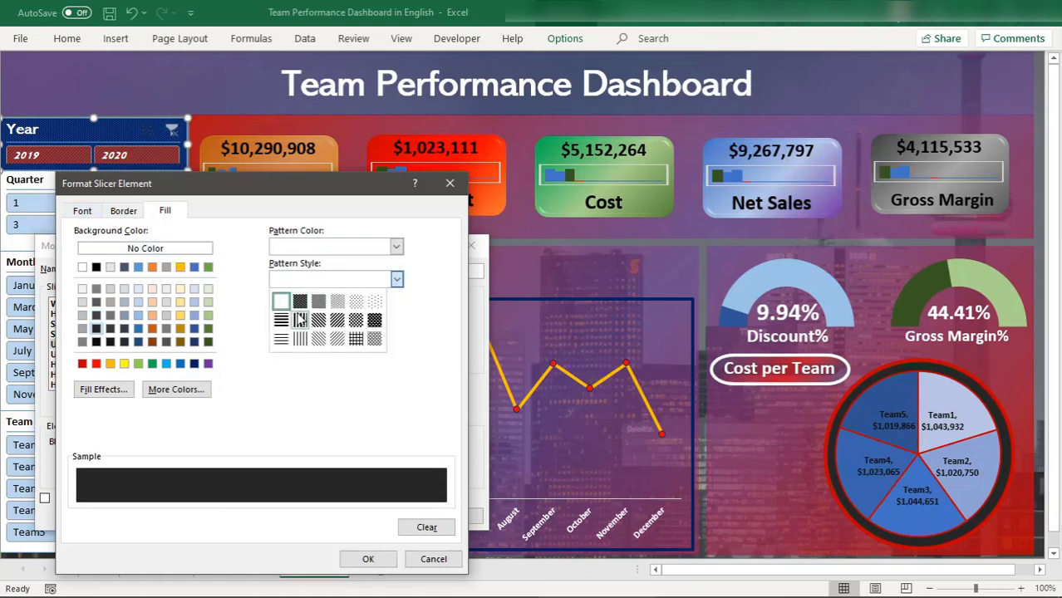
click(371, 307)
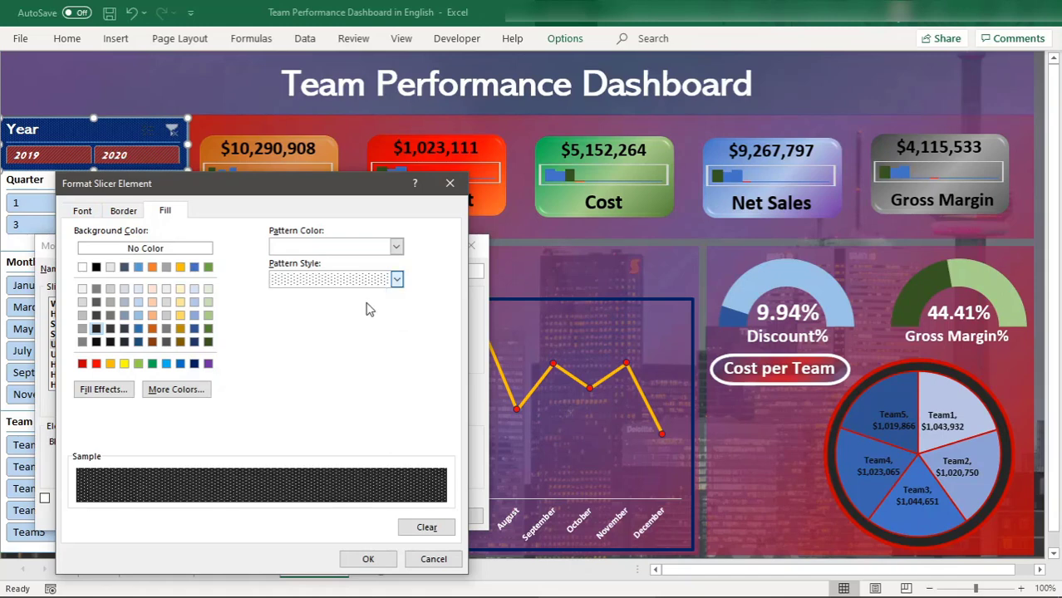
Step: Set the Unselected Item with Data element's font color to white, with no borders, and accept its formatting
click(82, 211)
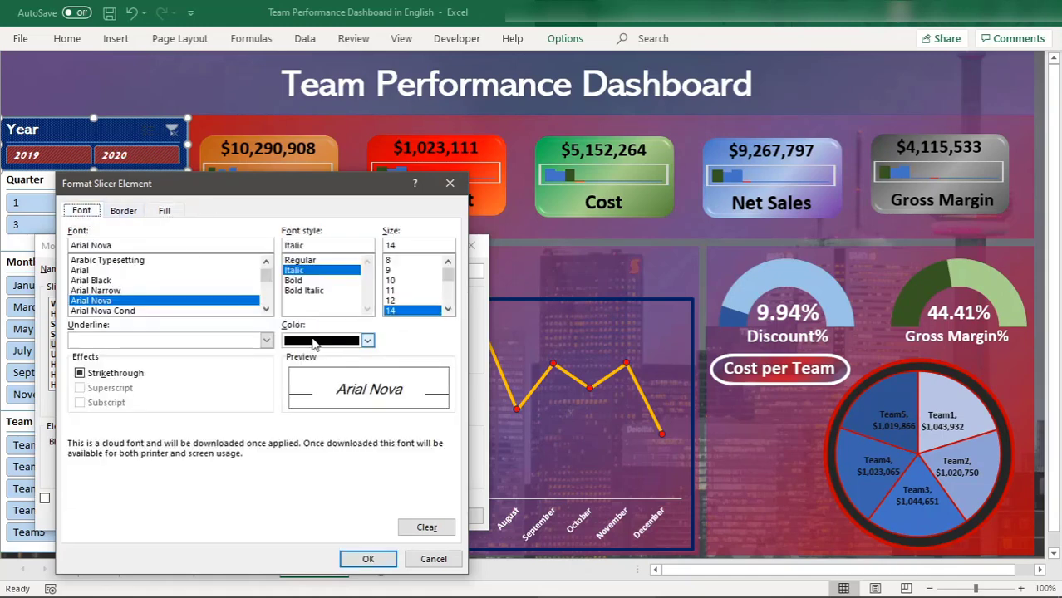
click(367, 340)
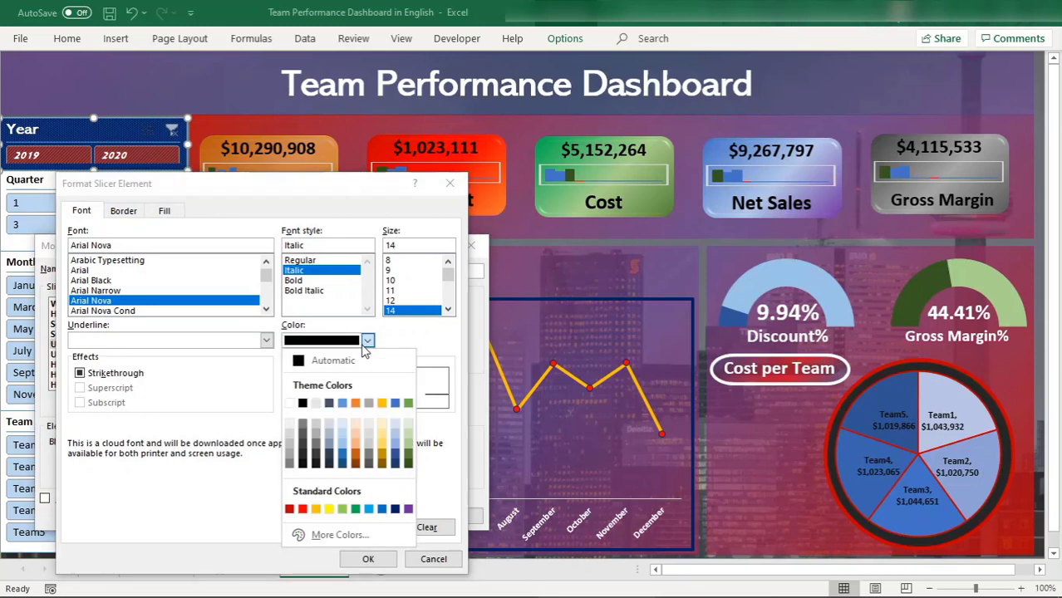
click(289, 404)
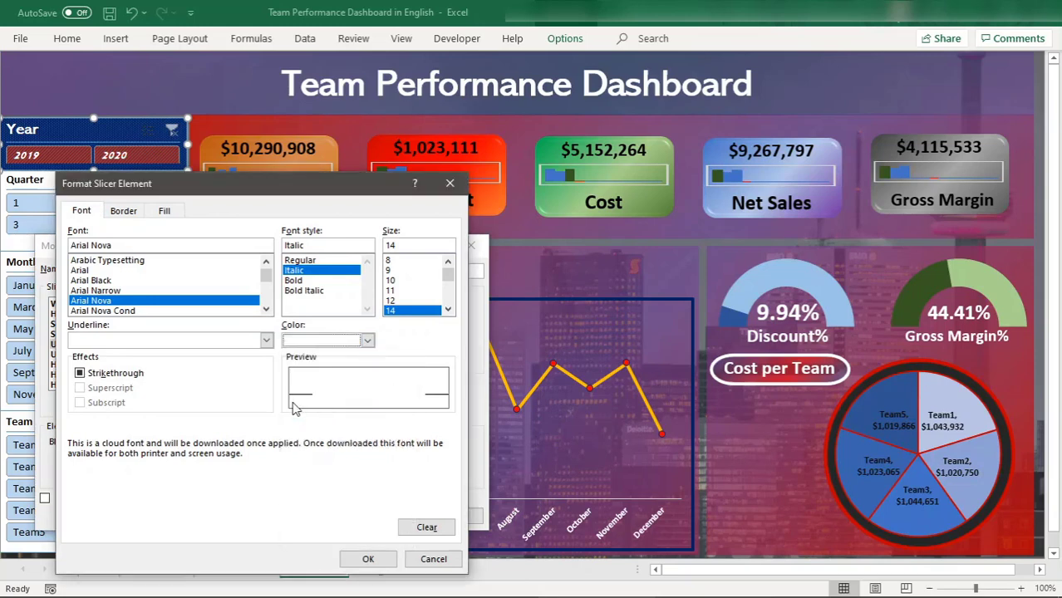
click(123, 212)
click(233, 263)
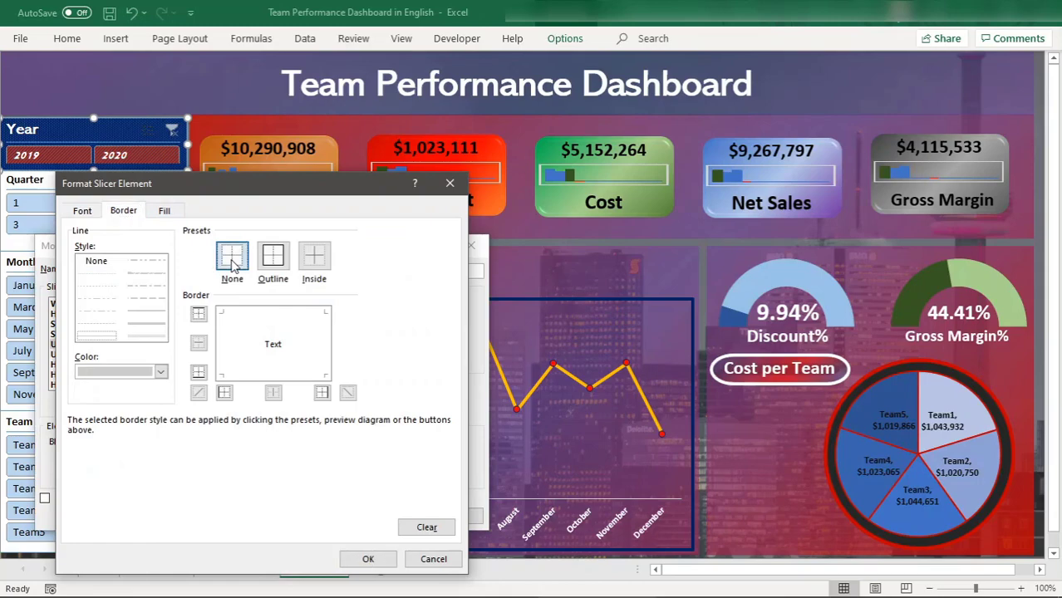
click(366, 559)
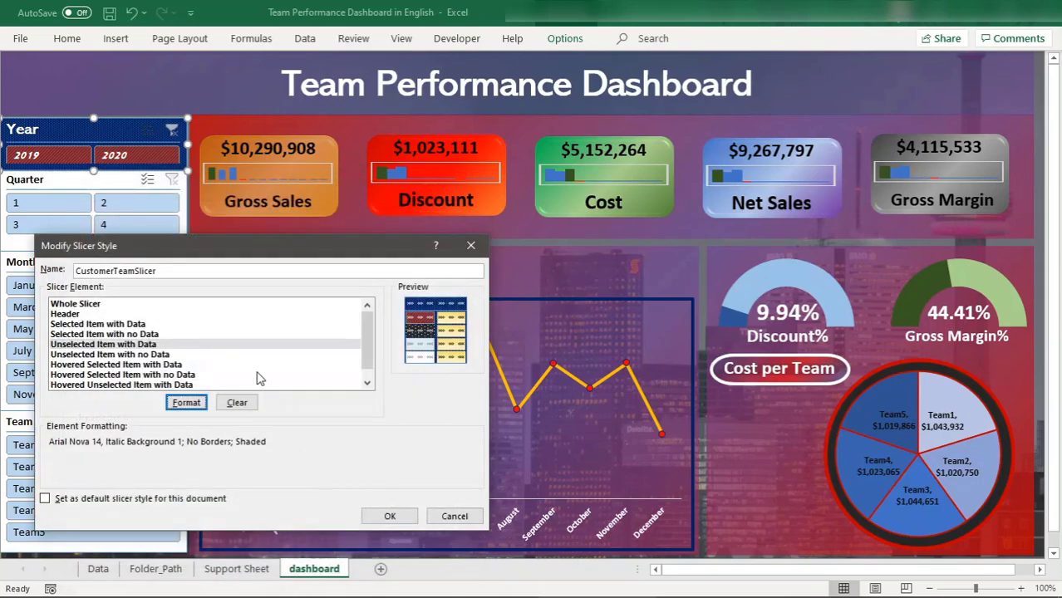
Step: Format the Hovered Selected Item with Data element with no borders, a very dark green background and a medium-gray dotted pattern
click(113, 366)
click(184, 405)
click(231, 258)
click(164, 211)
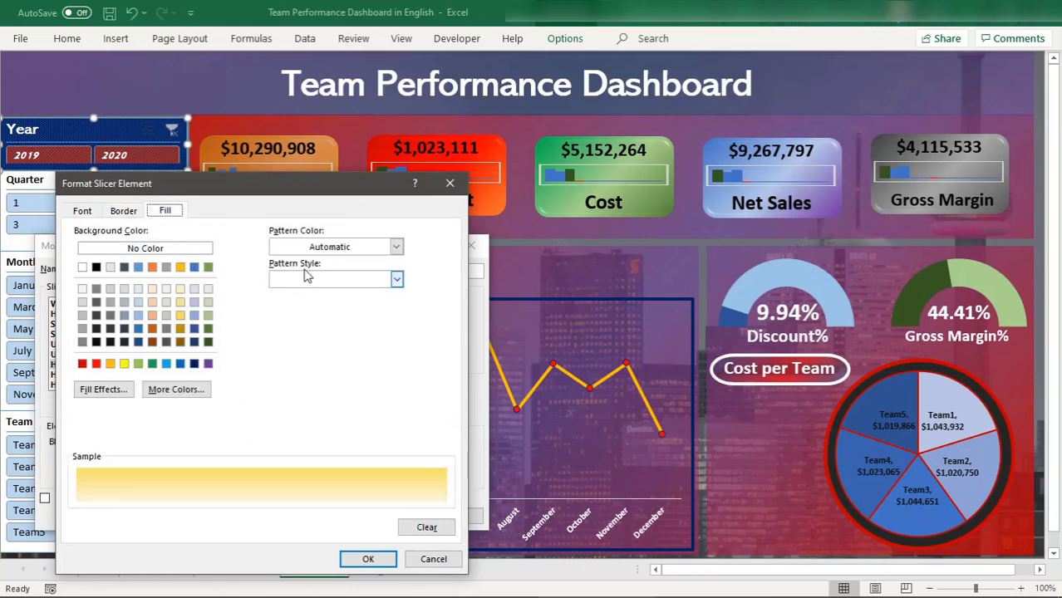
click(207, 342)
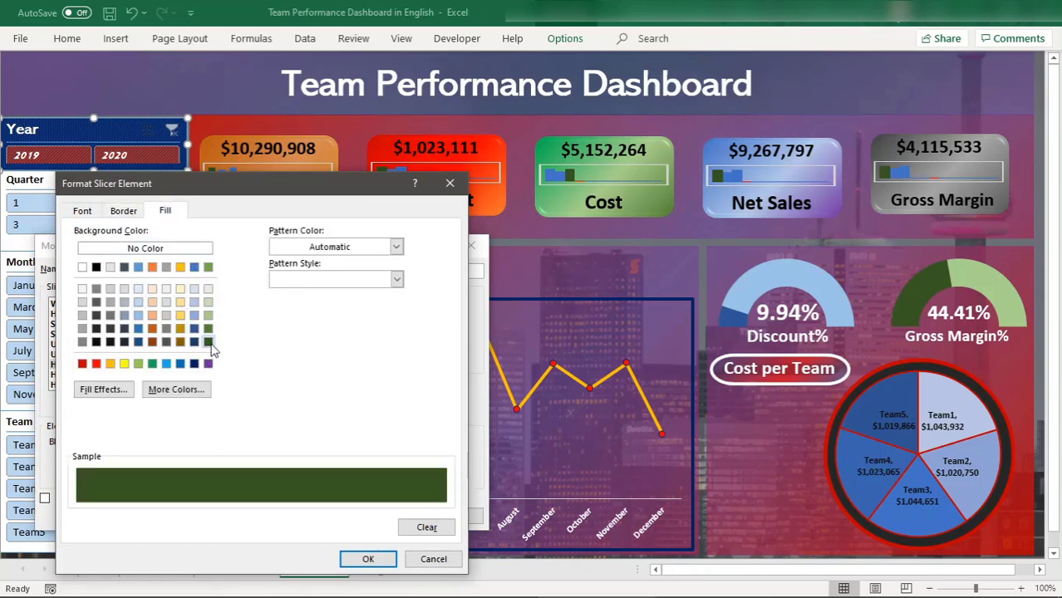
click(398, 280)
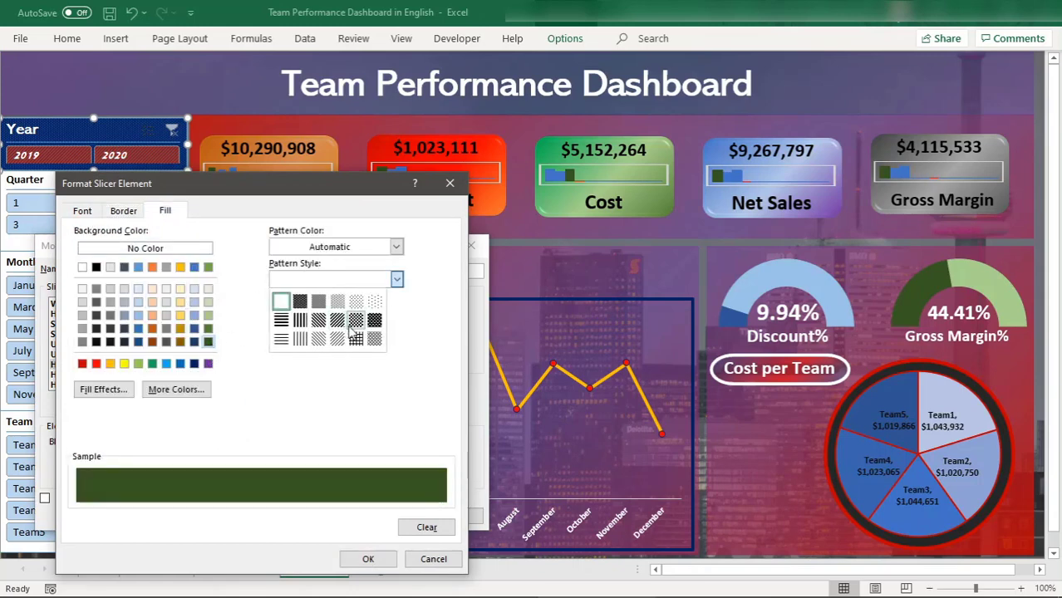
click(319, 302)
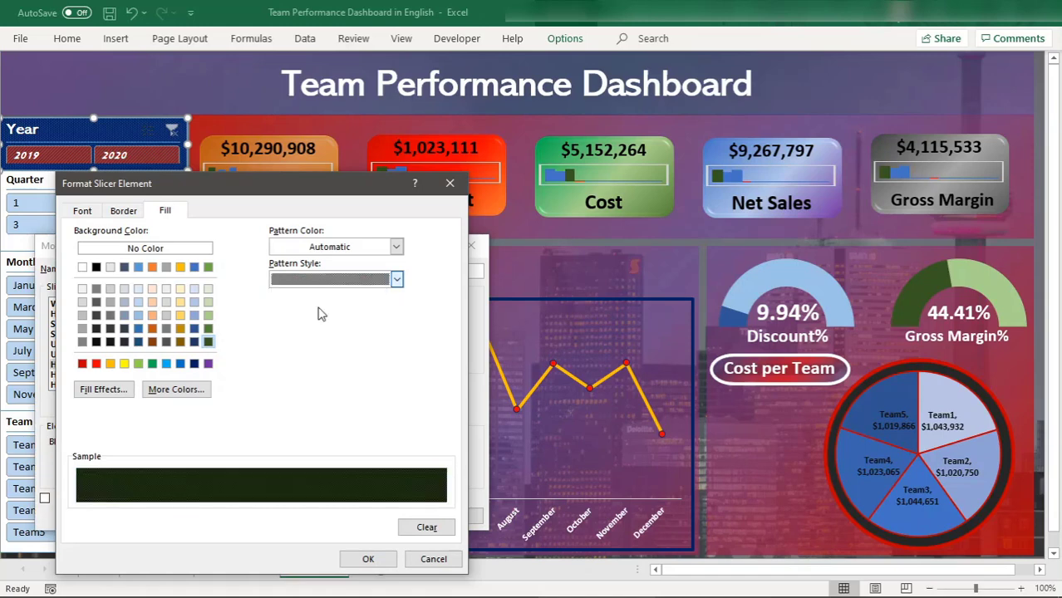
Step: Try blue-gray, gold and light gray pattern colors for the Hovered Selected Item with Data element, and settle on dark green
click(396, 247)
click(317, 311)
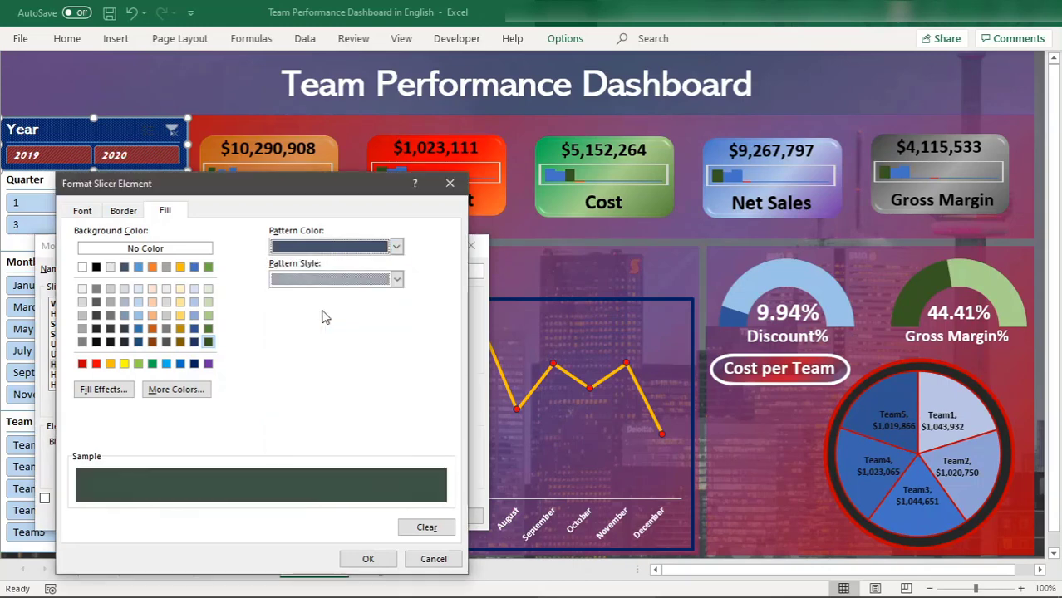
click(397, 247)
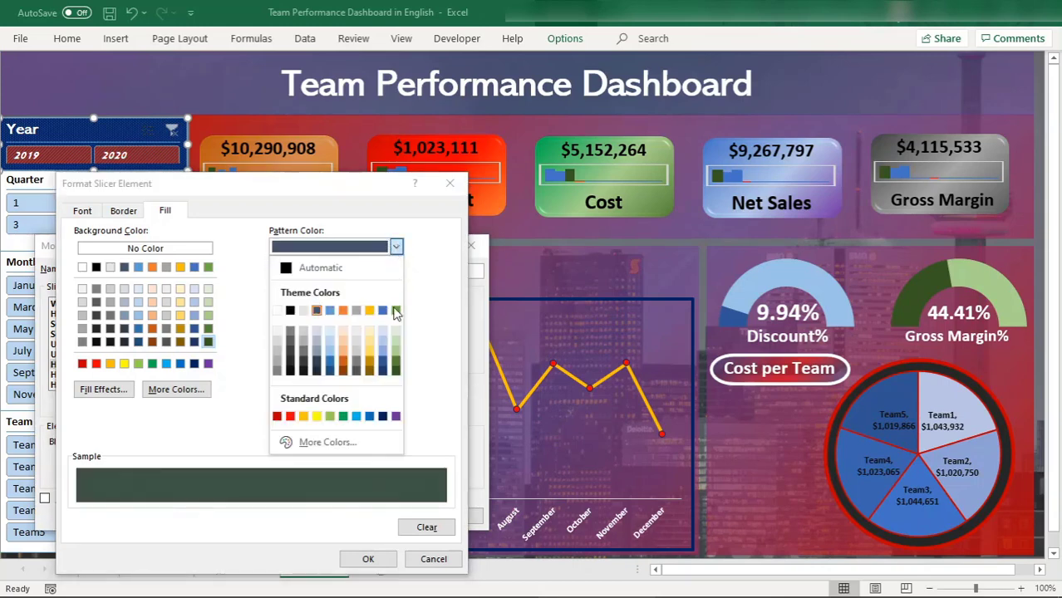
click(369, 310)
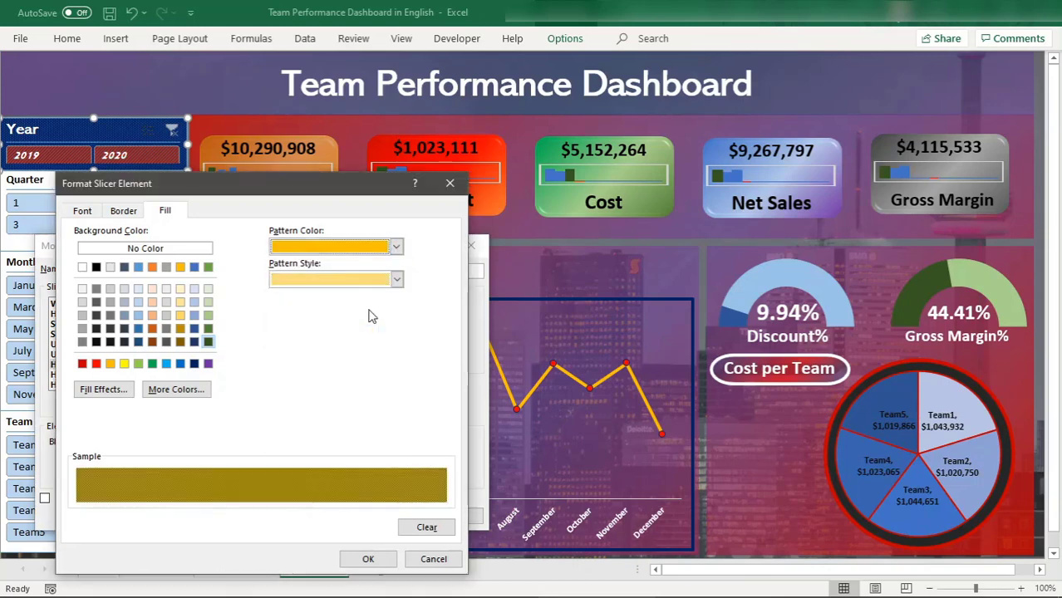
click(396, 248)
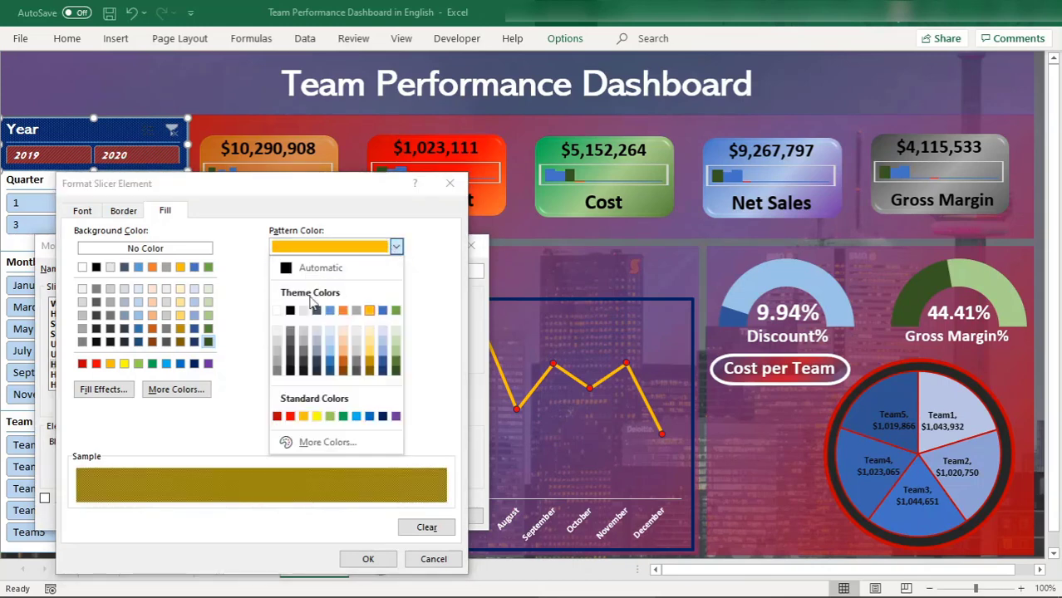
click(277, 347)
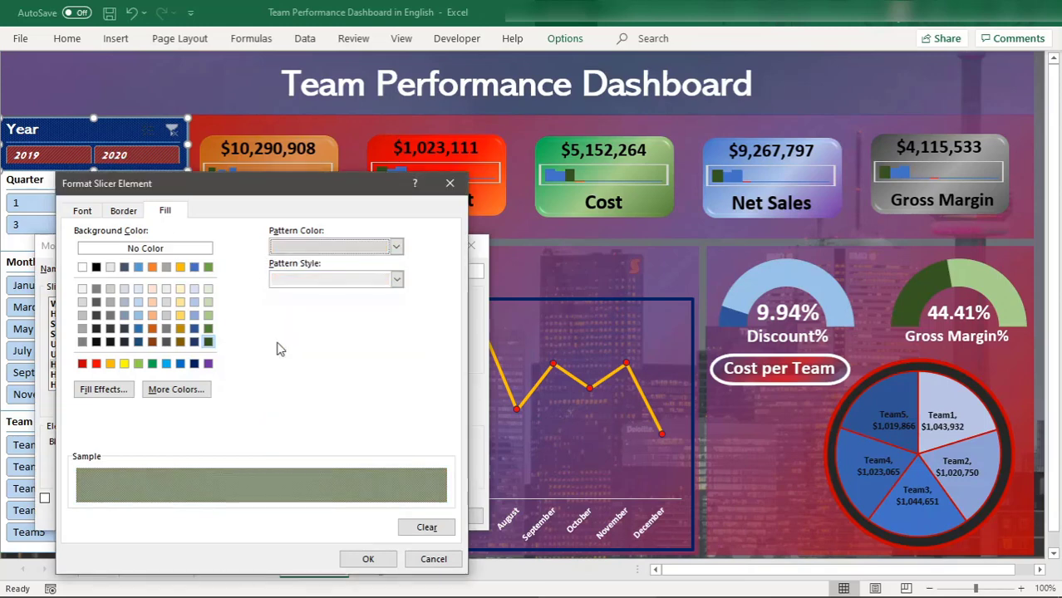
click(397, 249)
click(397, 367)
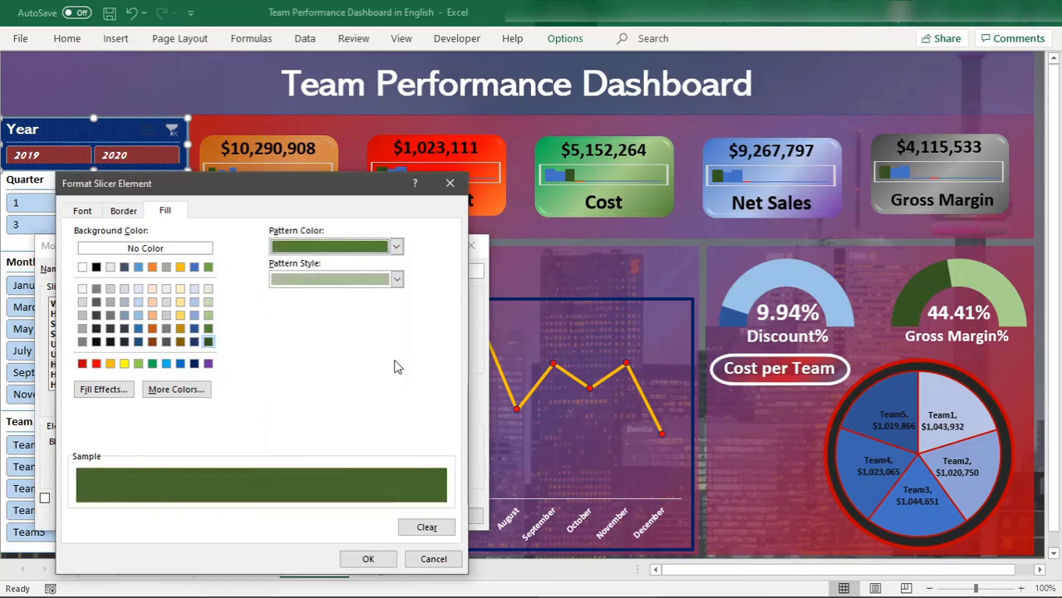
Step: Try orange and dark green border line colors with a double line style for the Hovered Selected Item with Data element
click(121, 211)
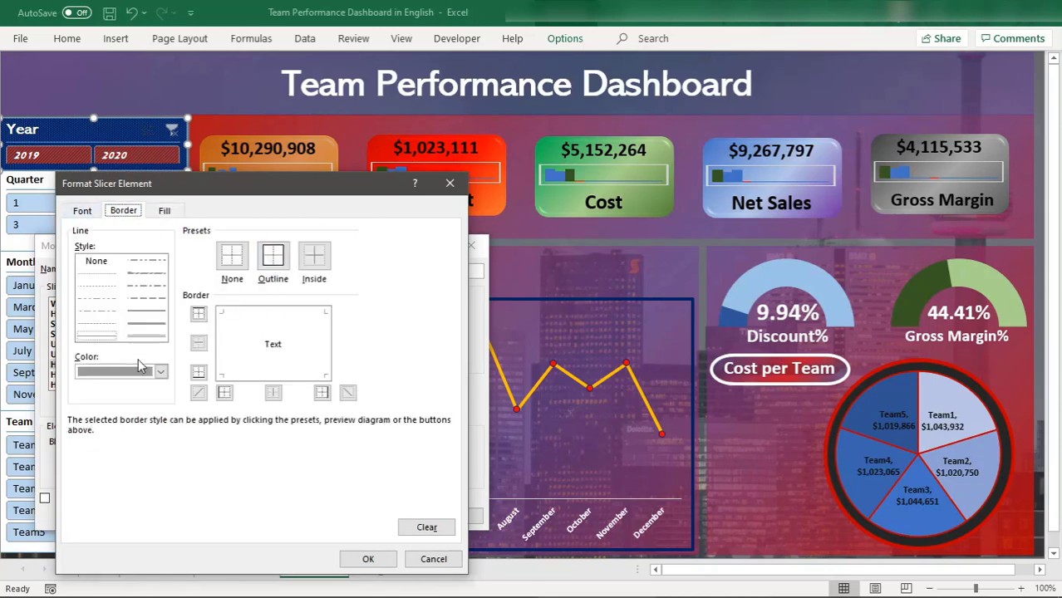
click(130, 373)
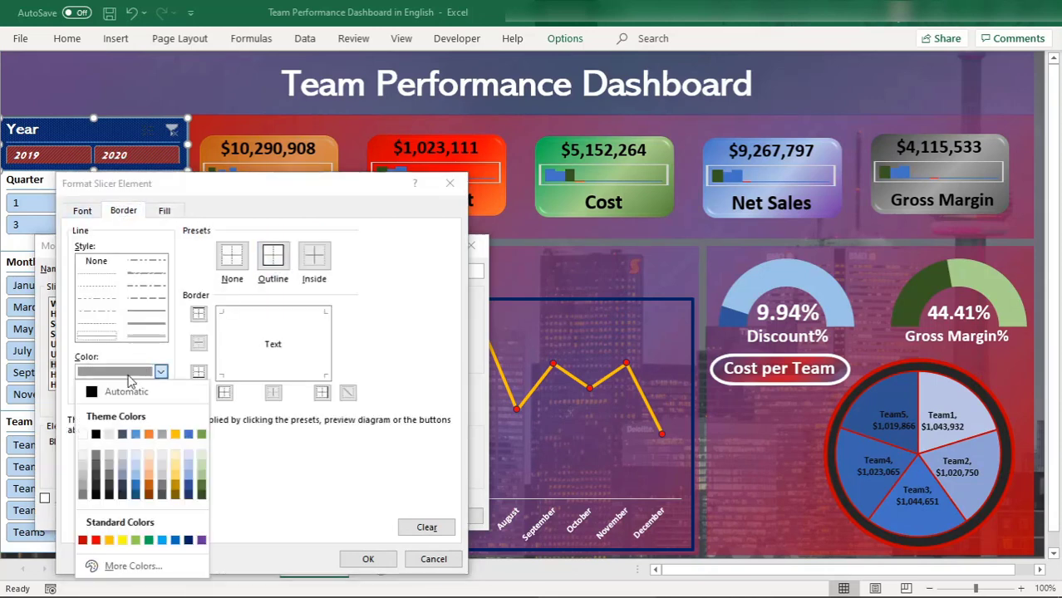
click(110, 541)
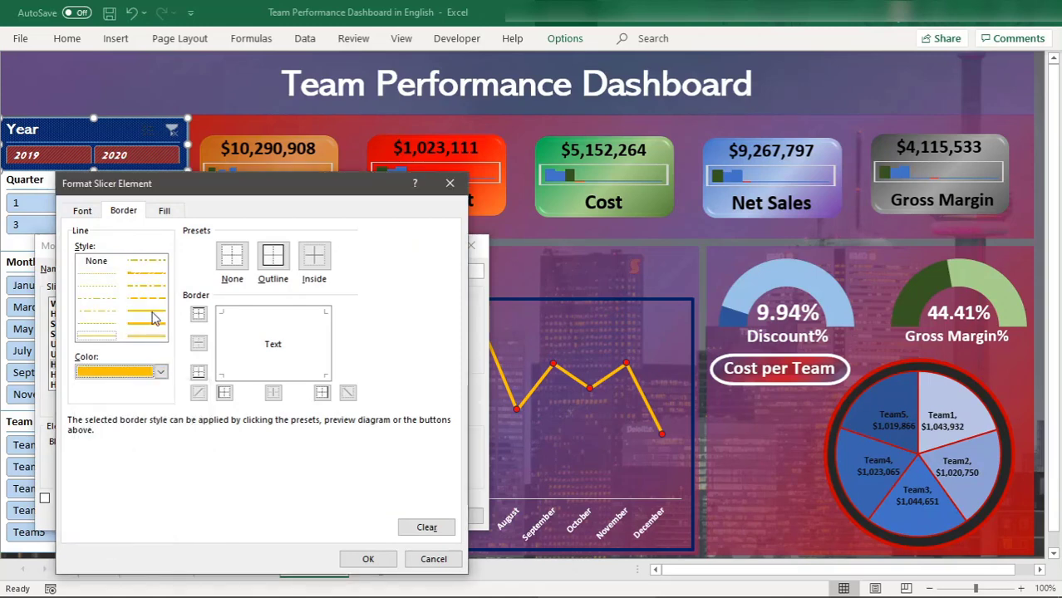
click(161, 371)
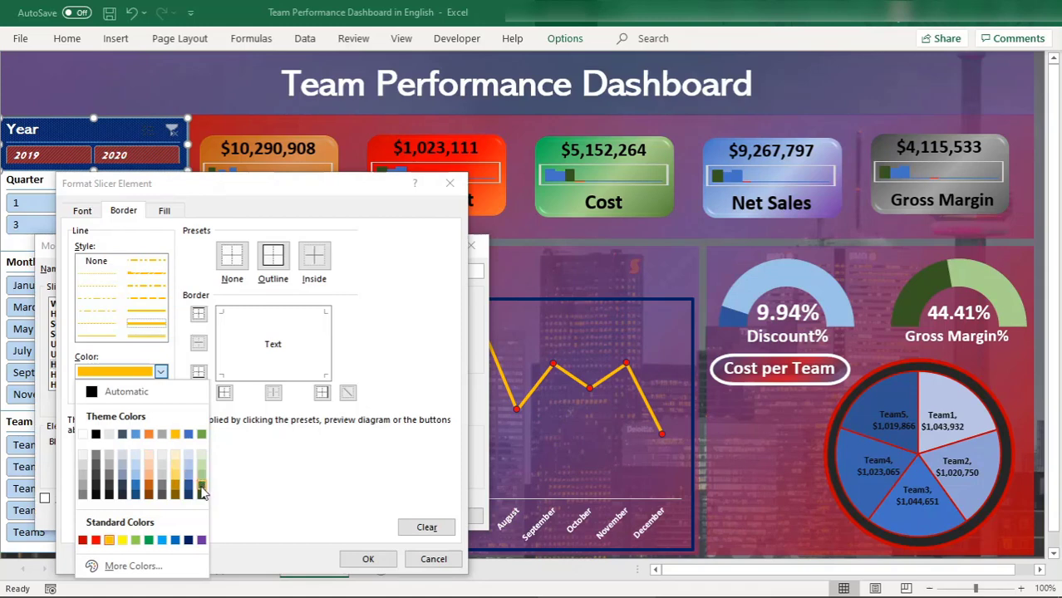
click(202, 490)
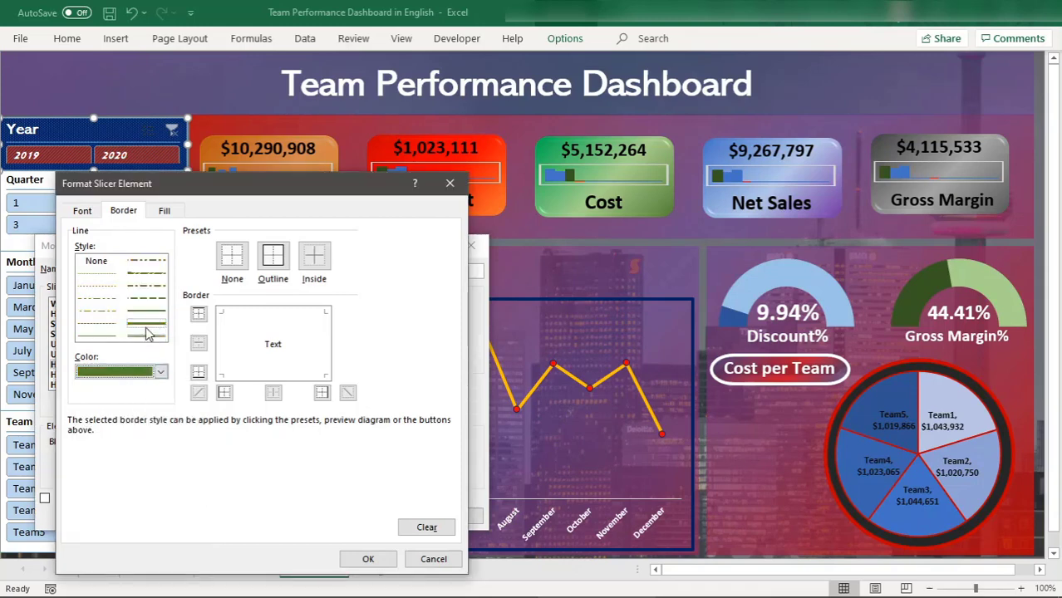
click(147, 336)
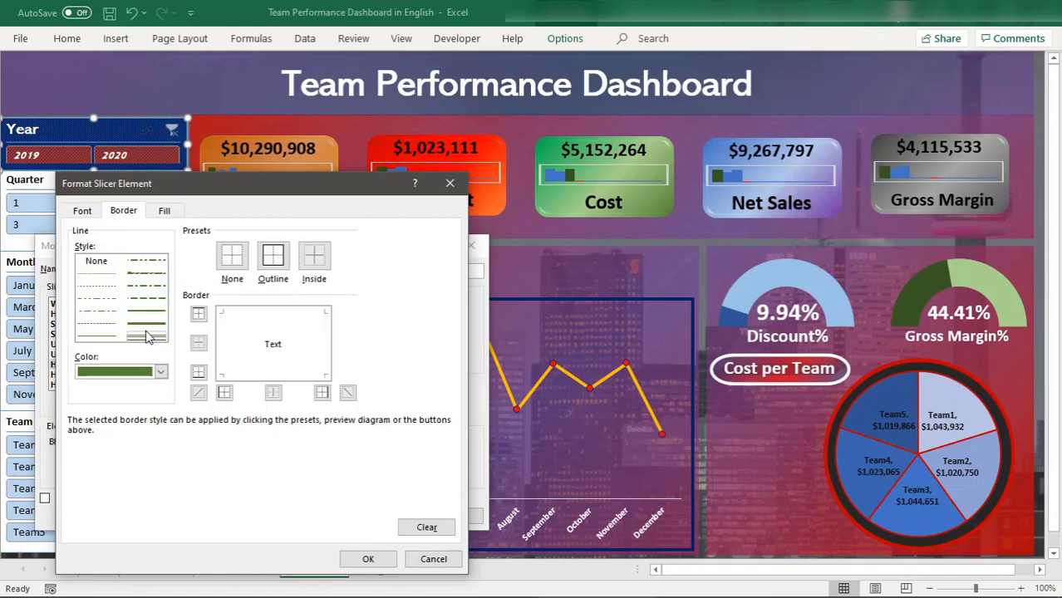
Step: Set the Hovered Selected Item with Data element's font to light gray, bold italic, size 14
click(82, 211)
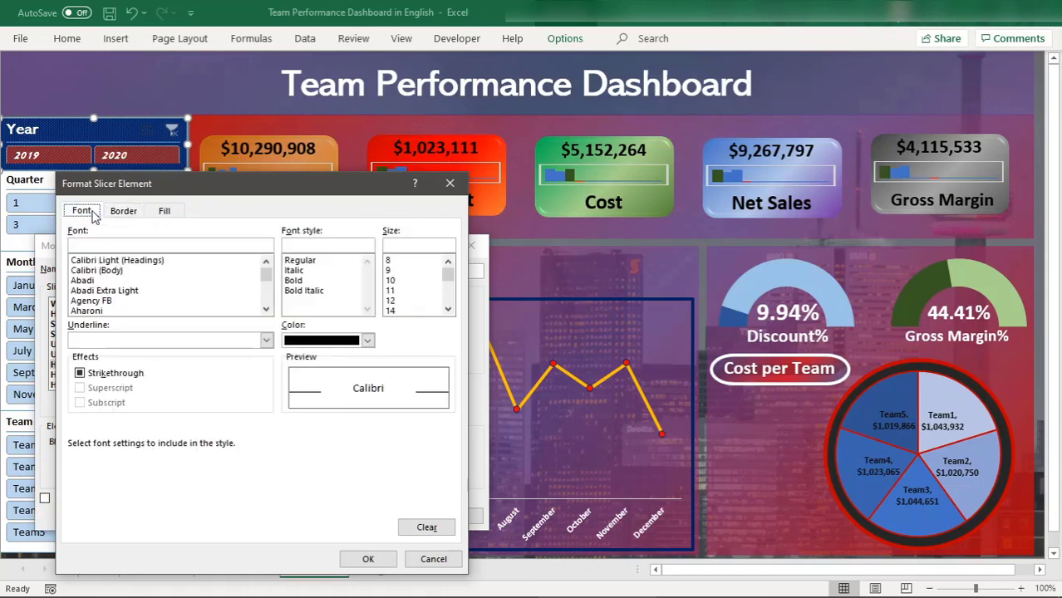
click(367, 340)
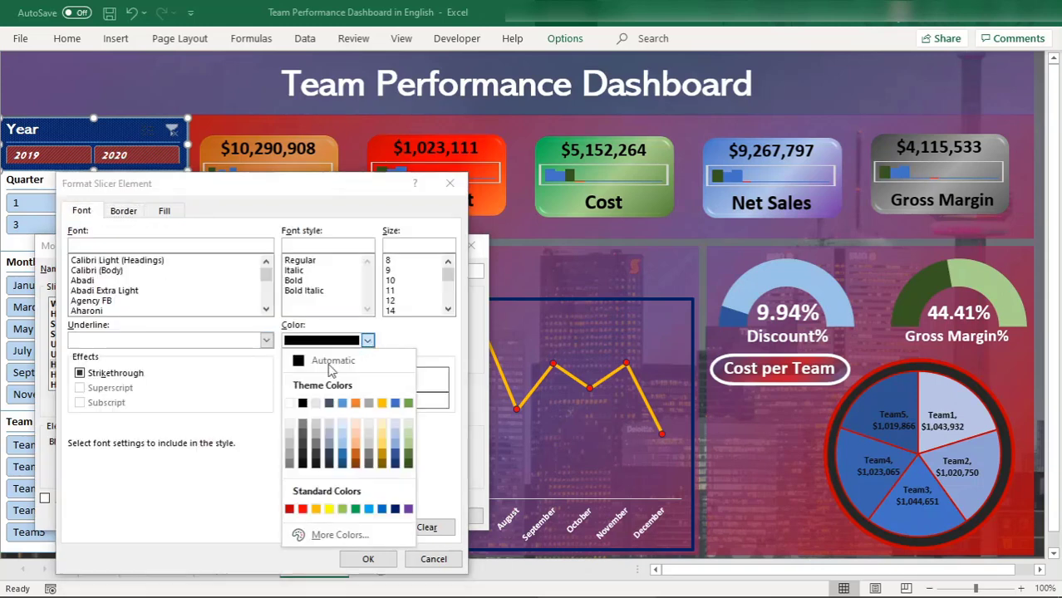
click(289, 426)
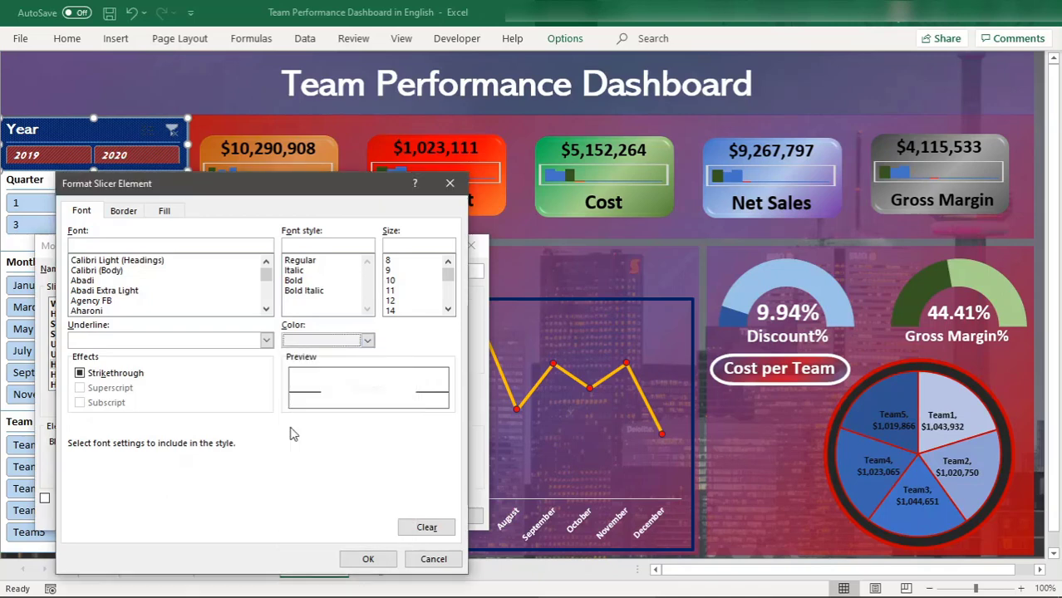
click(304, 291)
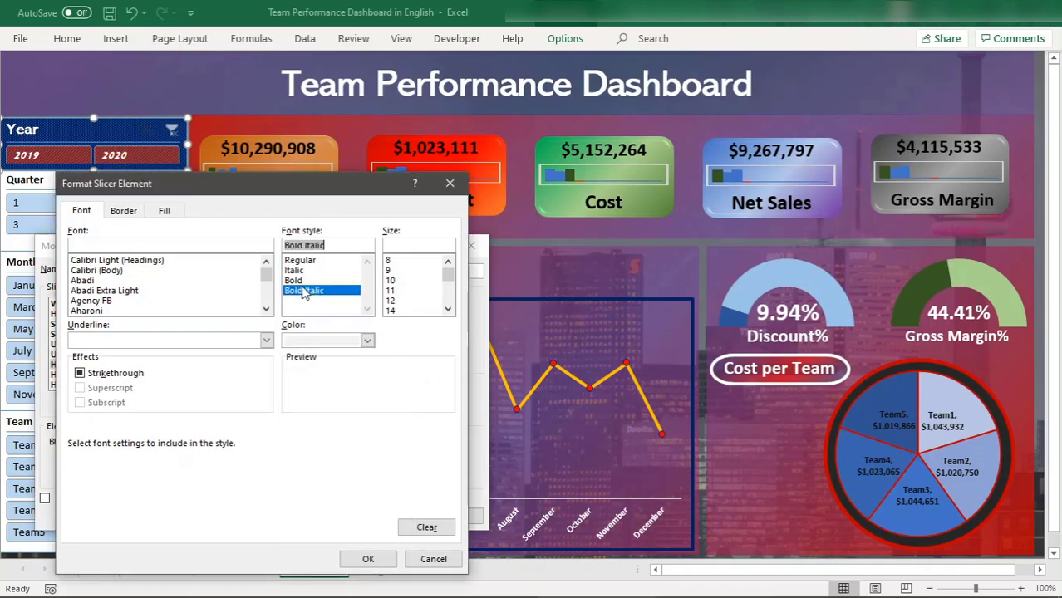
click(390, 300)
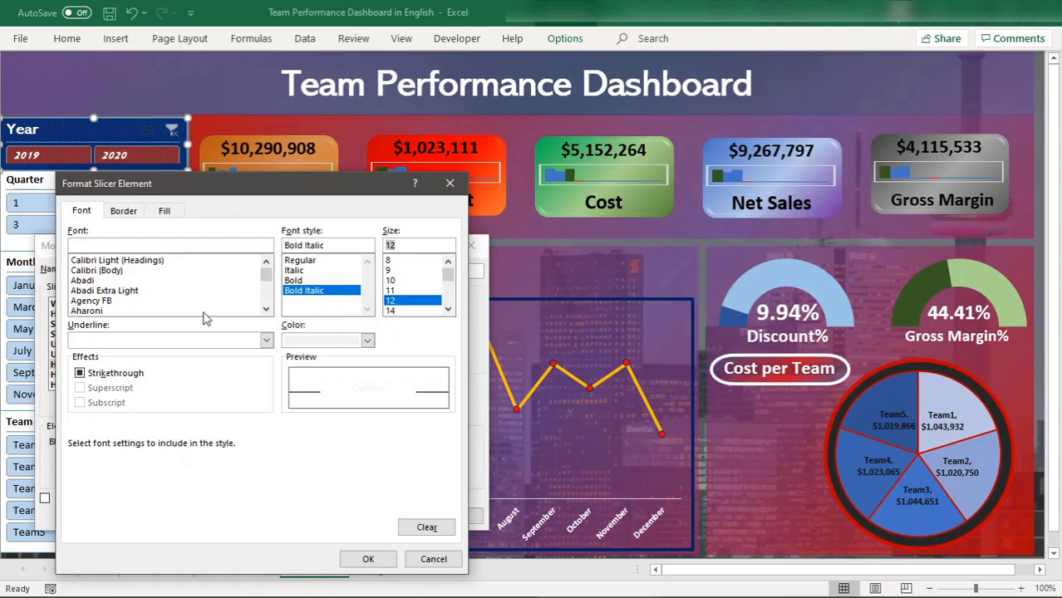
click(389, 311)
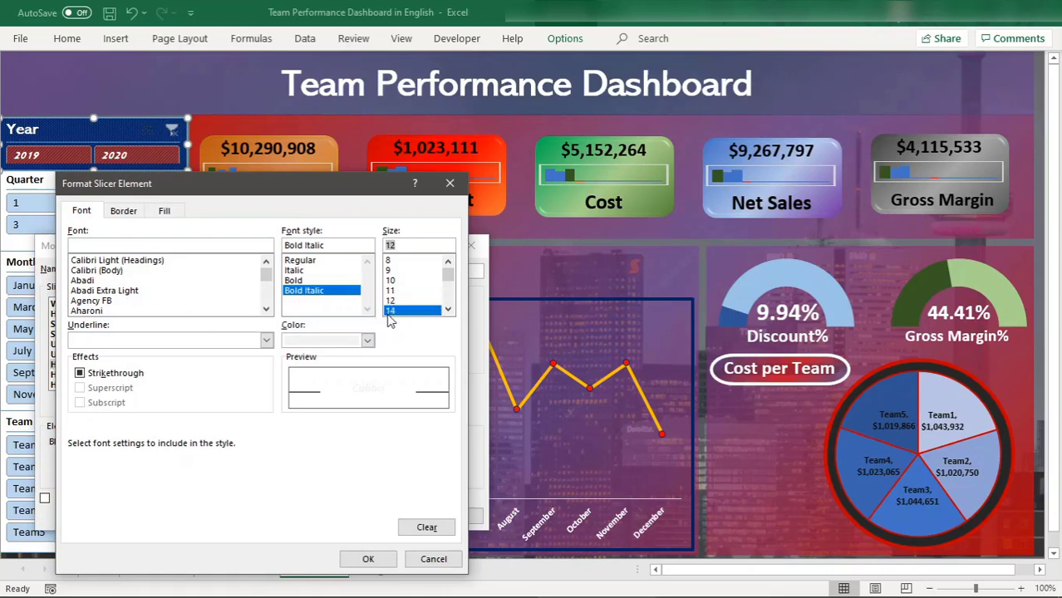
Step: Try Agency FB, Yu Mincho and Yu Gothic UI Light as the Hovered Selected Item with Data element's font, with a black font color
click(112, 301)
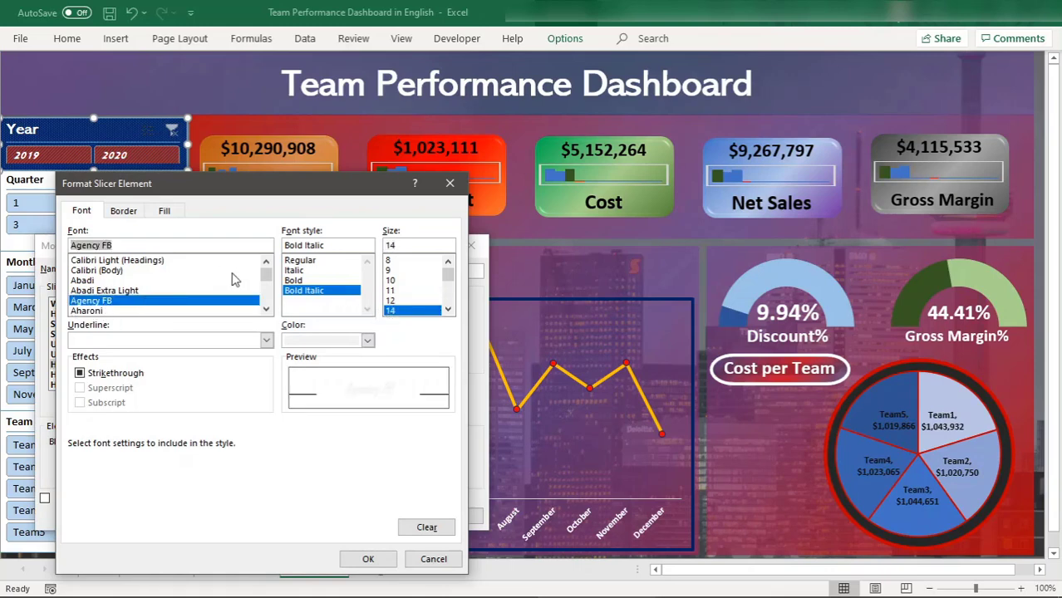
drag(268, 276, 272, 341)
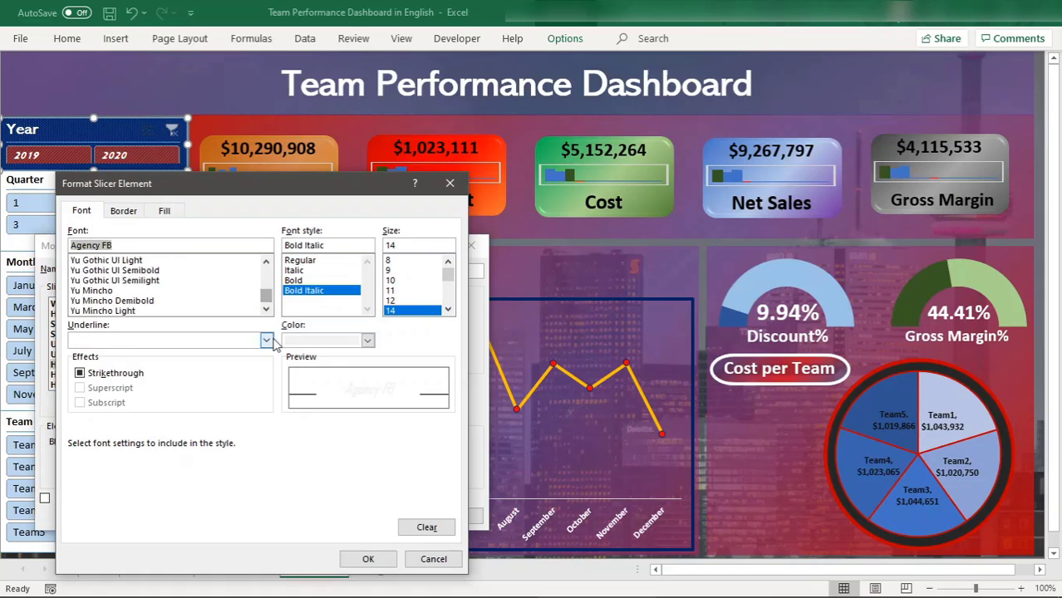
click(93, 293)
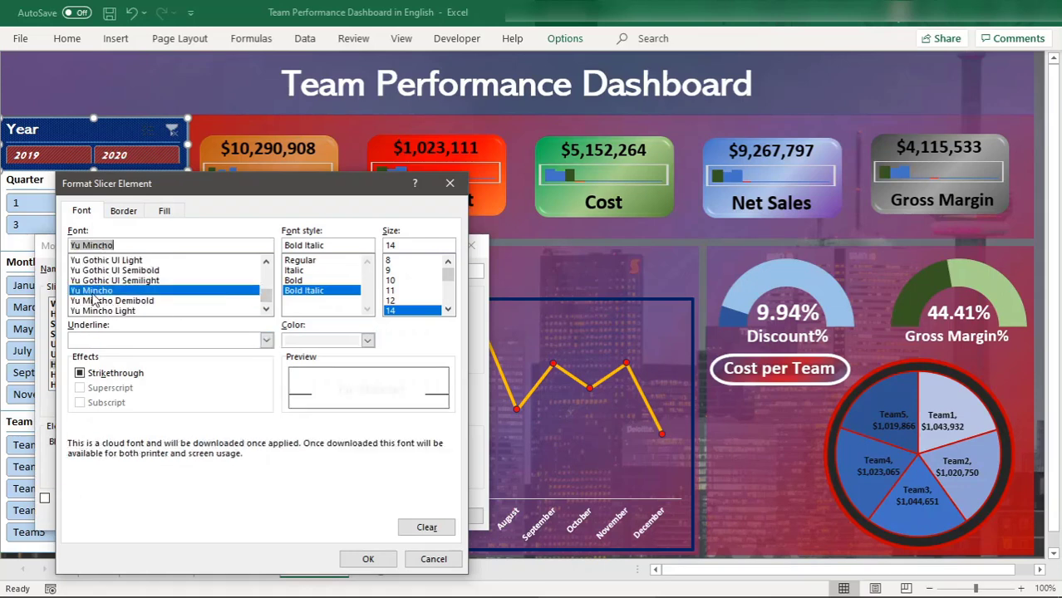
click(118, 262)
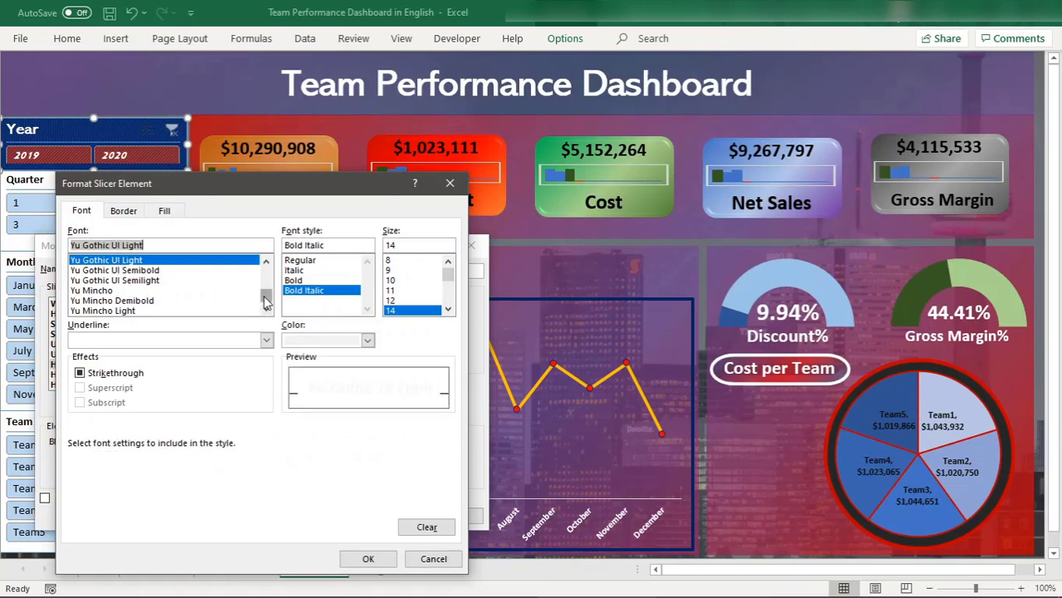
click(367, 339)
click(304, 405)
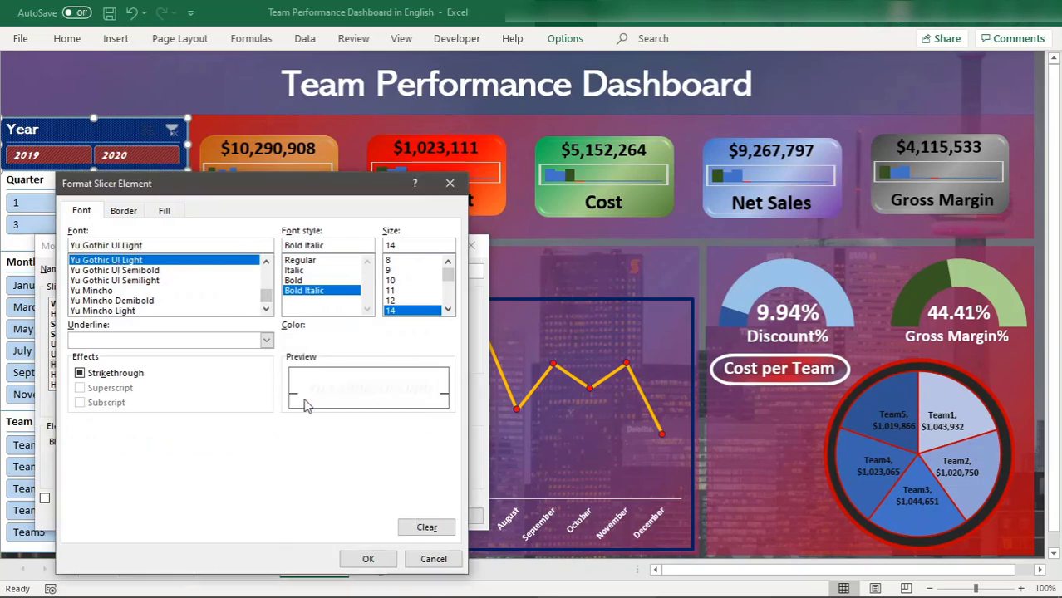
click(367, 341)
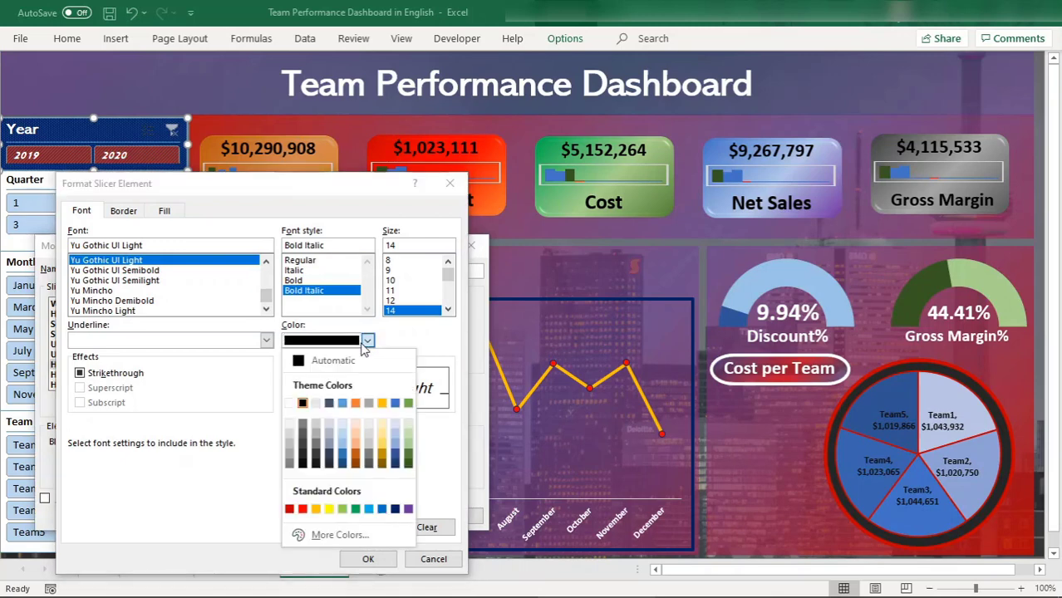
key(Escape)
Step: Set the Hovered Selected Item with Data element's font to Yu Mincho in white, and accept its formatting
click(107, 290)
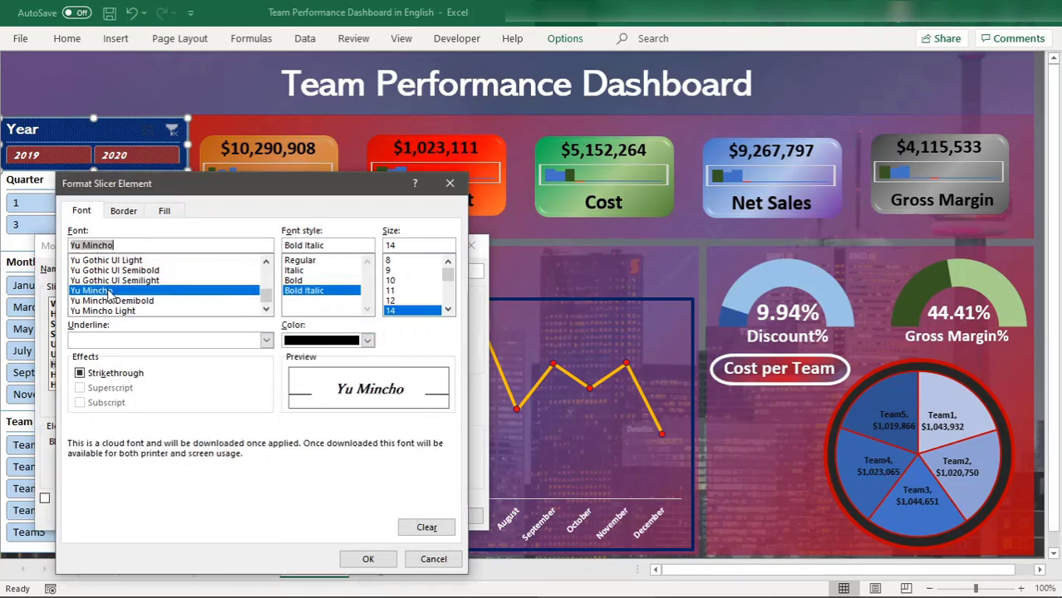
click(368, 341)
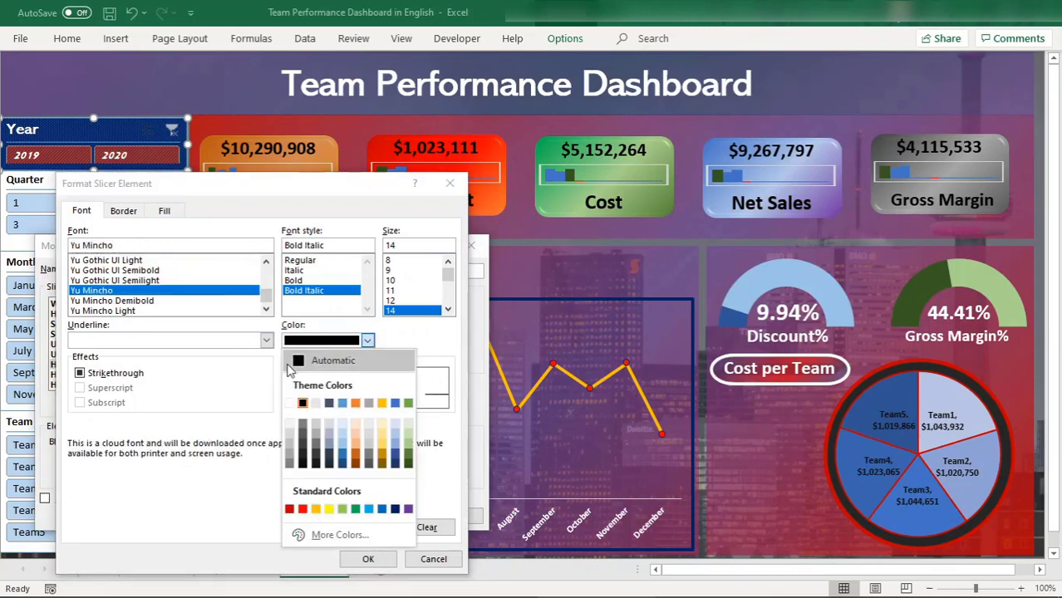
click(290, 405)
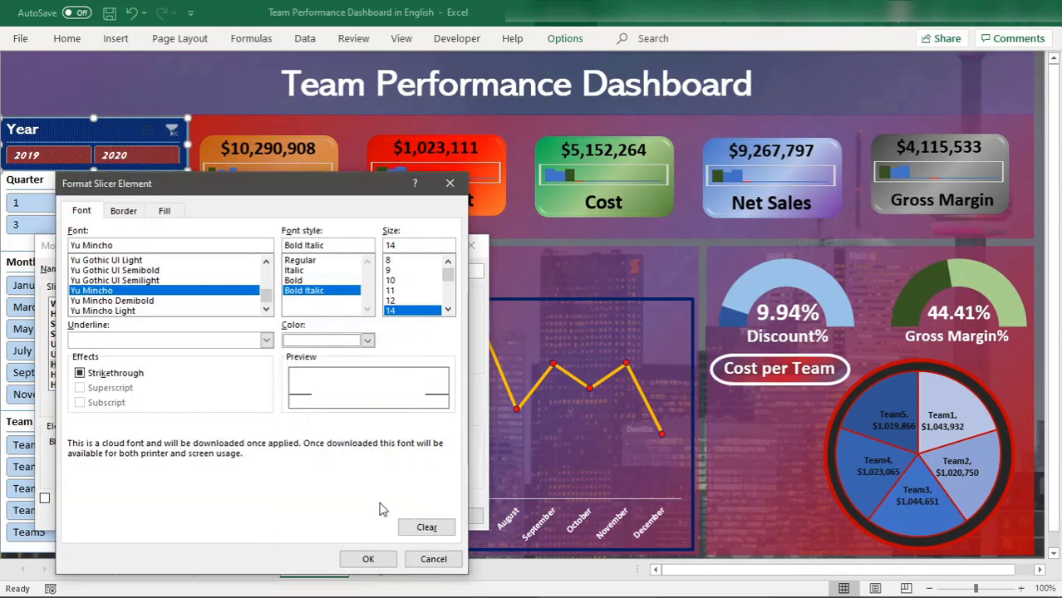
click(368, 559)
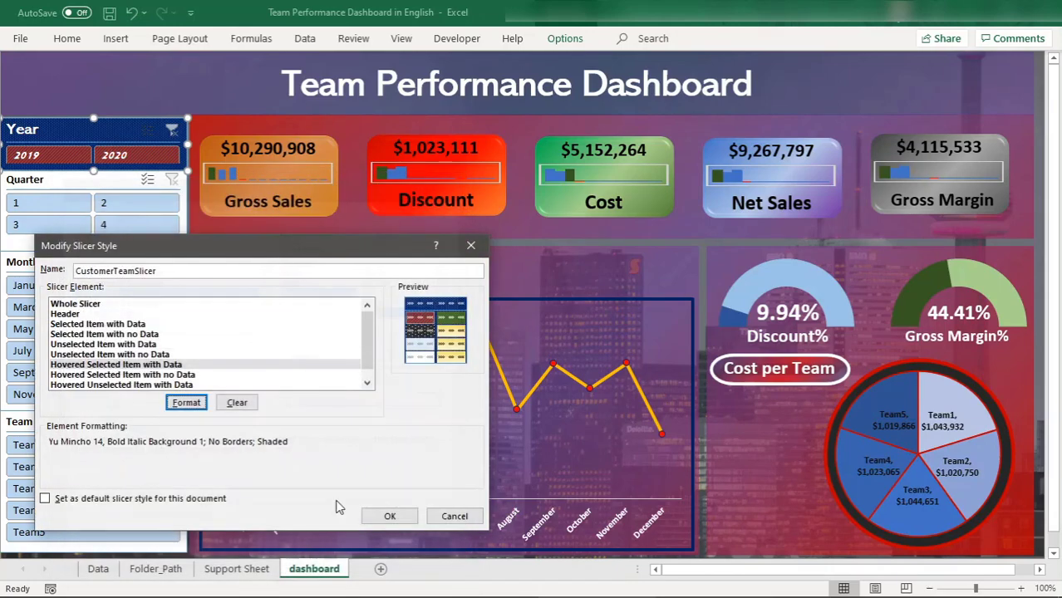
Step: Set the Hovered Unselected Item with Data element's font to Yu Mincho, bold italic, size 14, in dark green
click(123, 385)
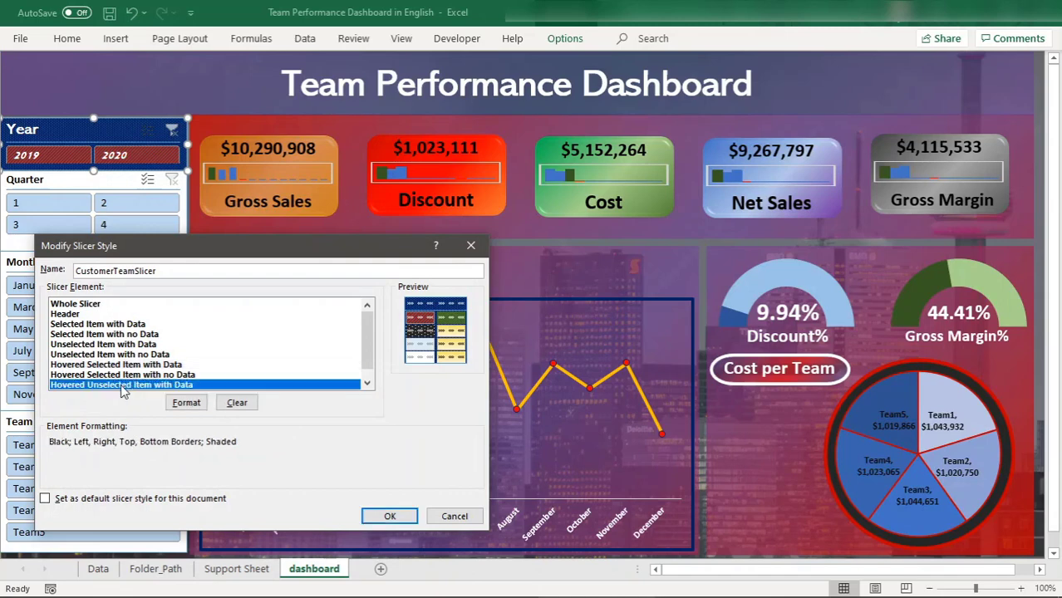
click(186, 403)
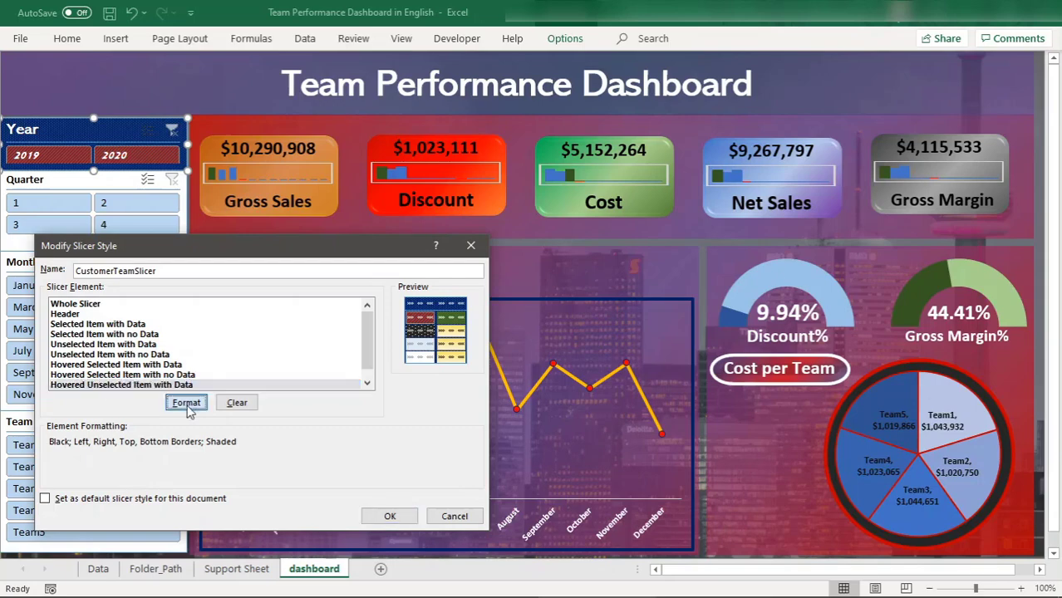
click(367, 342)
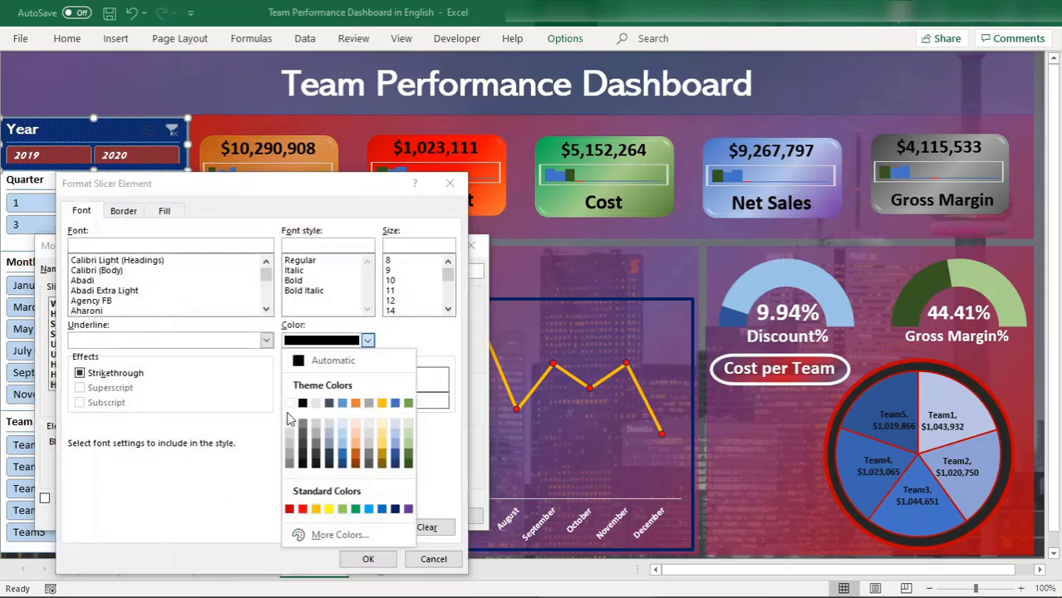
click(409, 464)
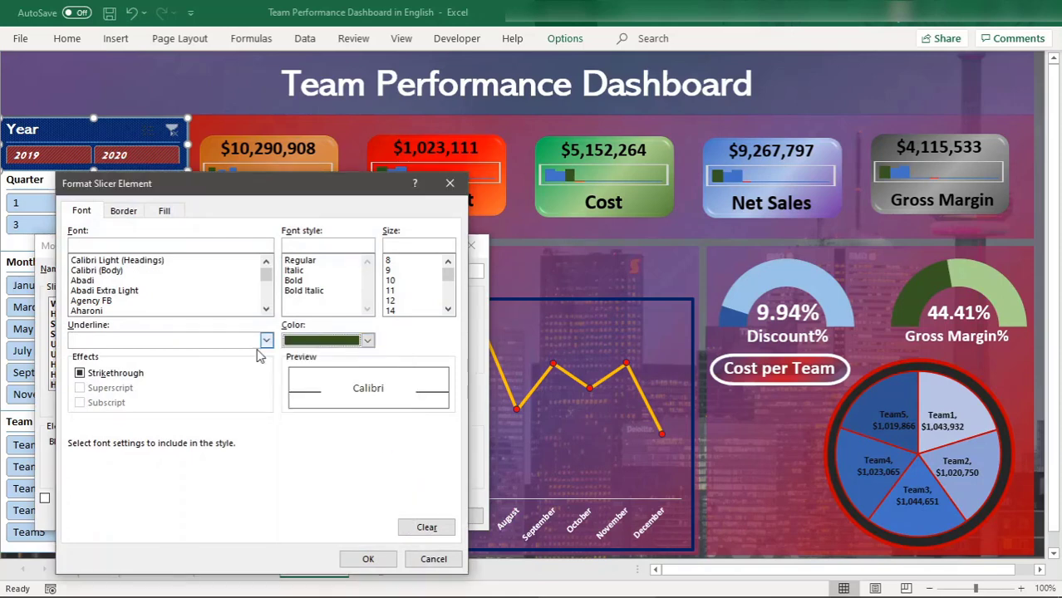
click(326, 290)
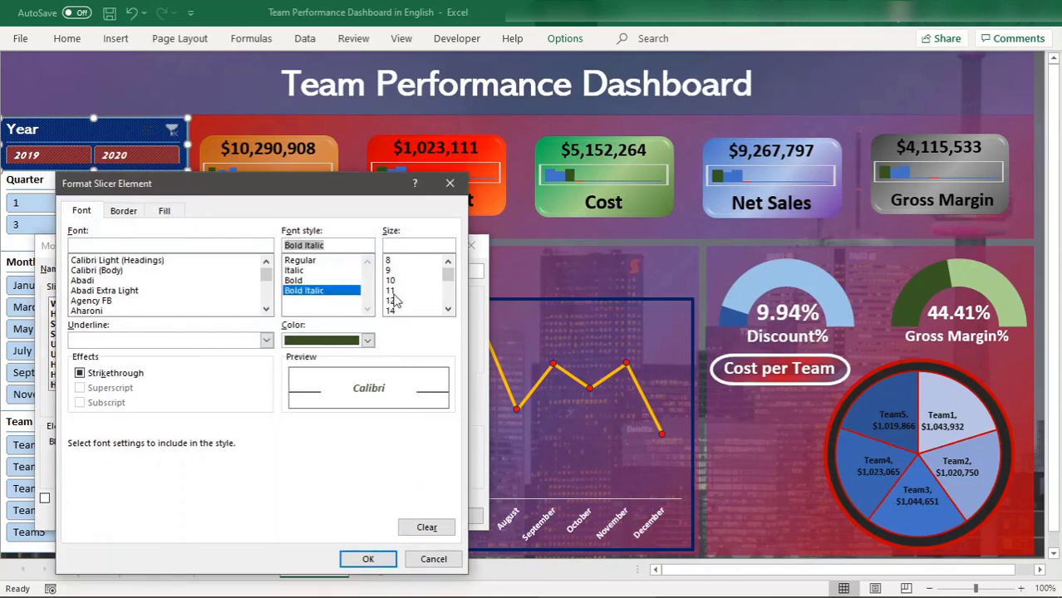
click(392, 311)
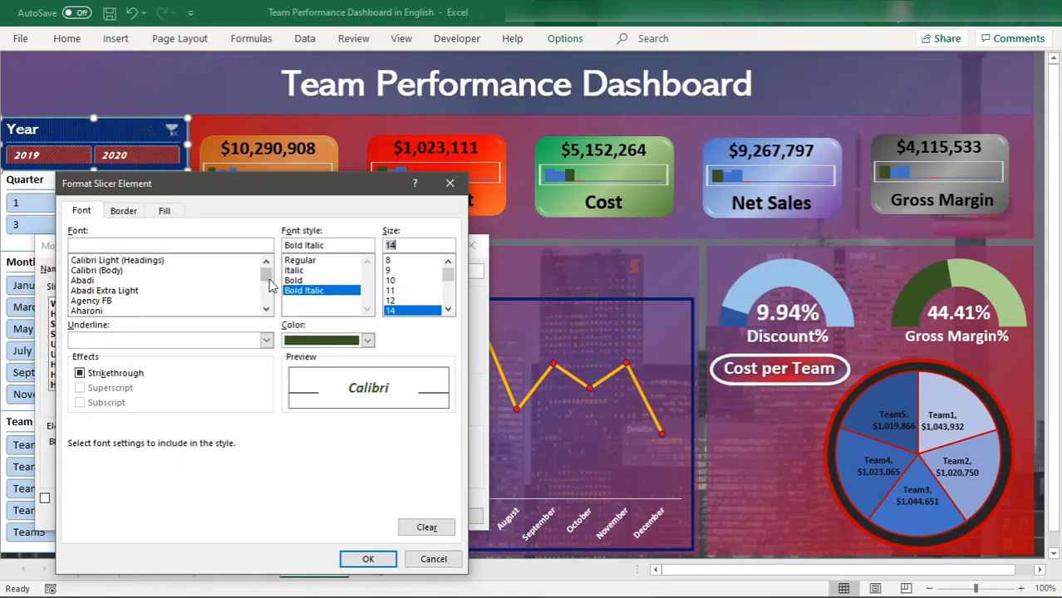
drag(266, 276, 264, 312)
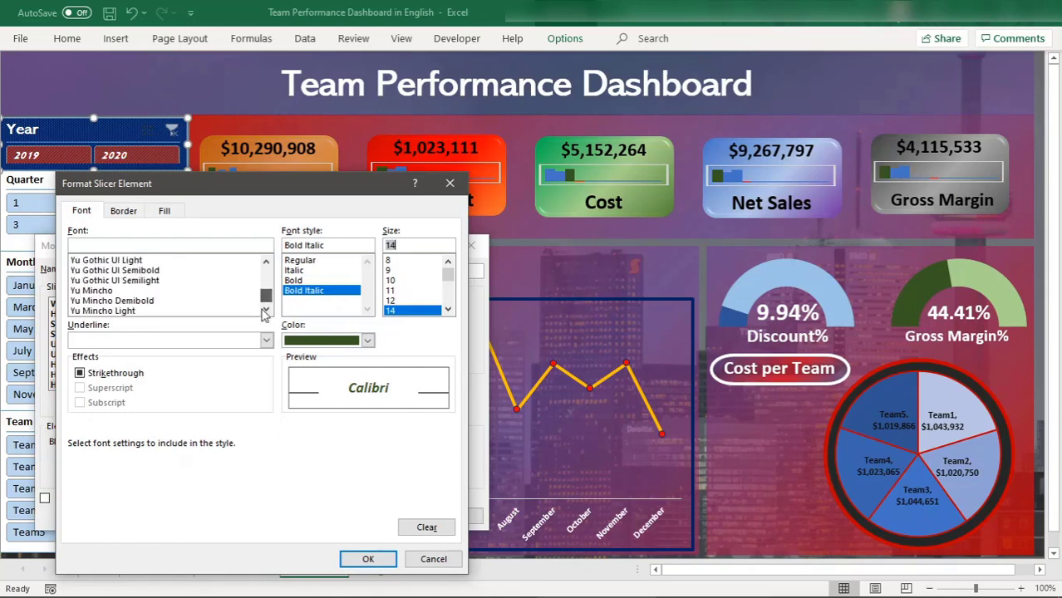
click(117, 281)
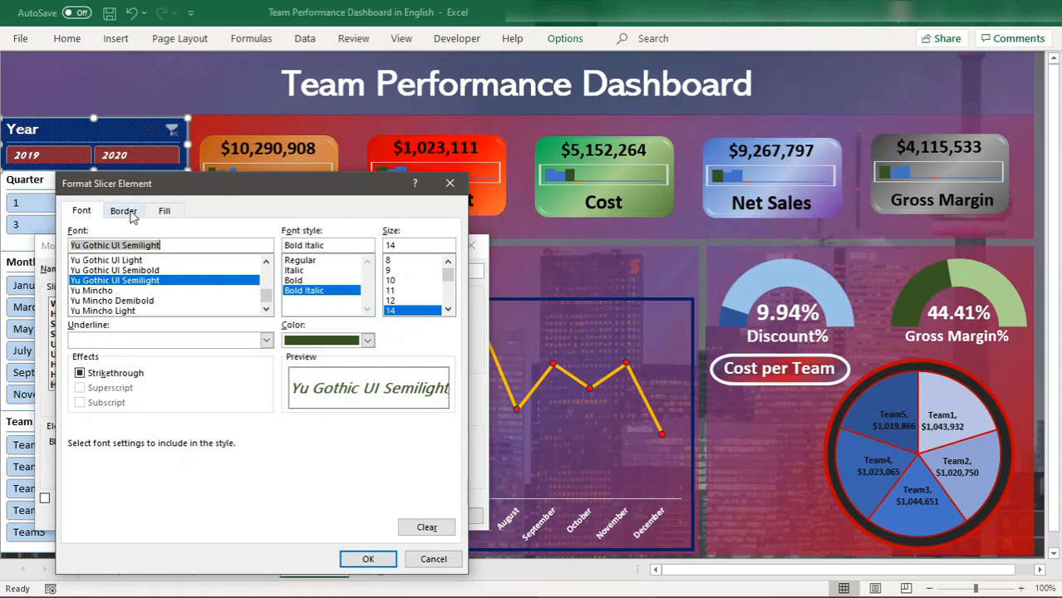
key(Down)
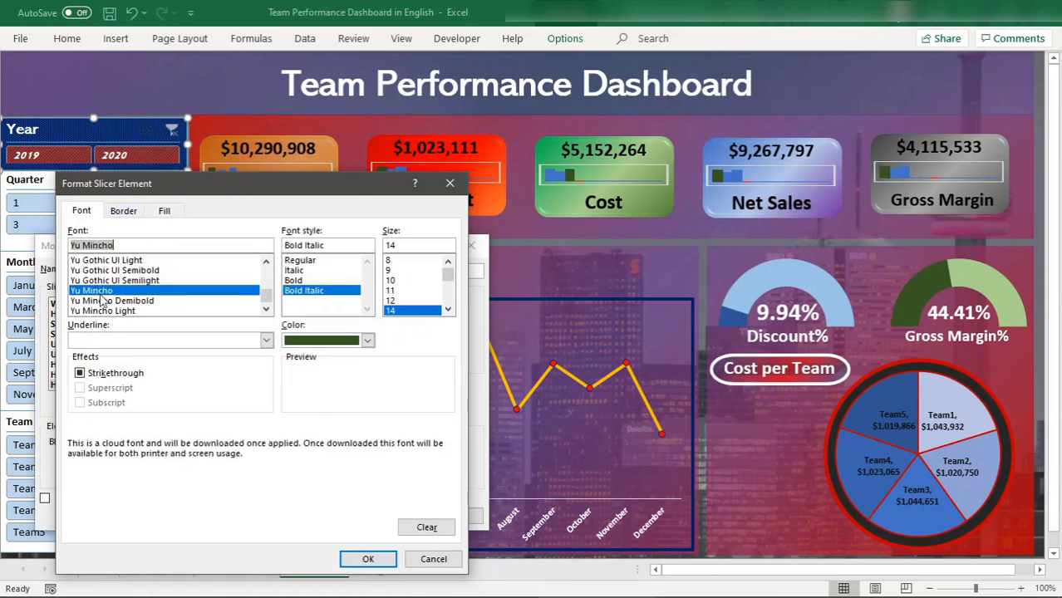
Step: Pick green as the border line color and fill the Hovered Unselected Item with Data element with dark green and a dotted pattern
click(125, 211)
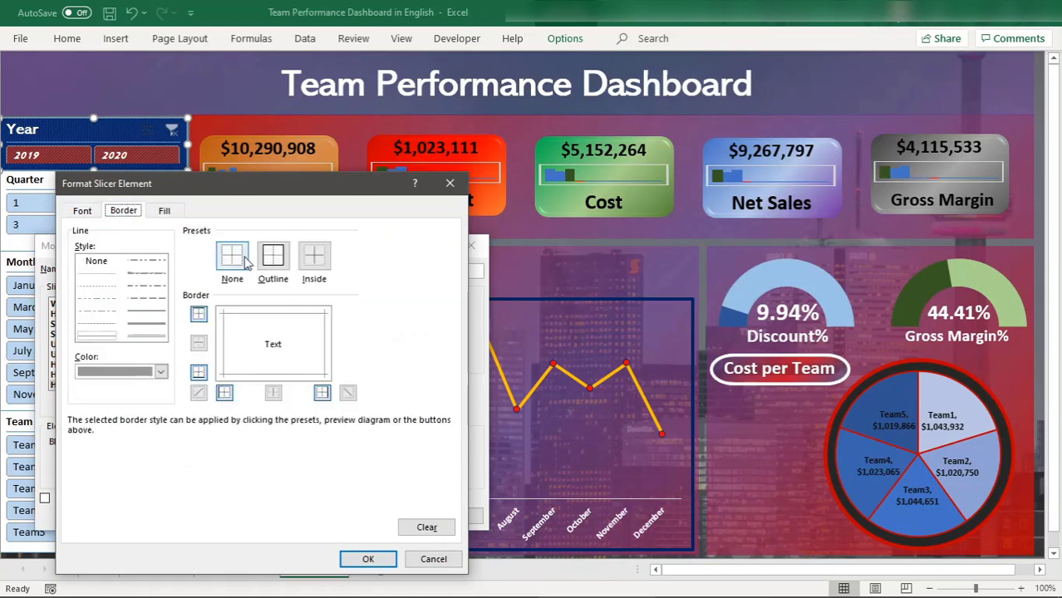
click(160, 372)
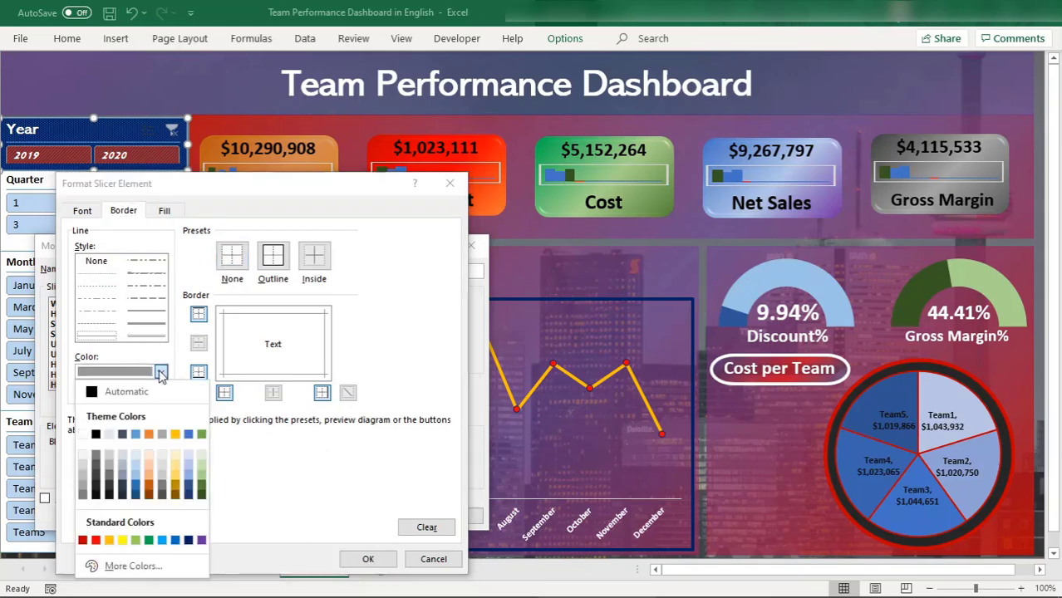
click(202, 488)
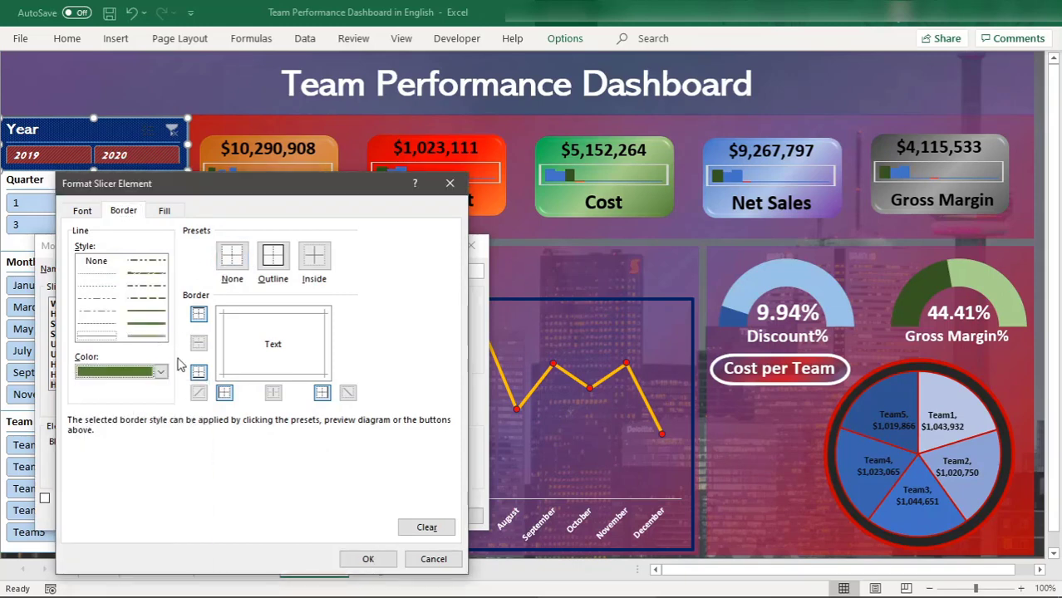
click(164, 212)
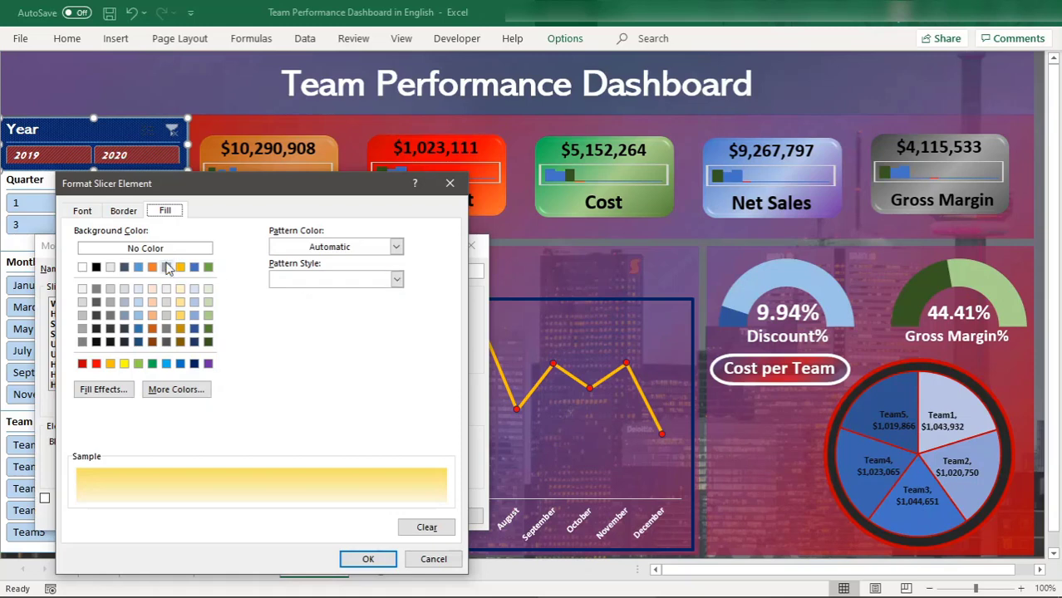
click(207, 342)
click(398, 280)
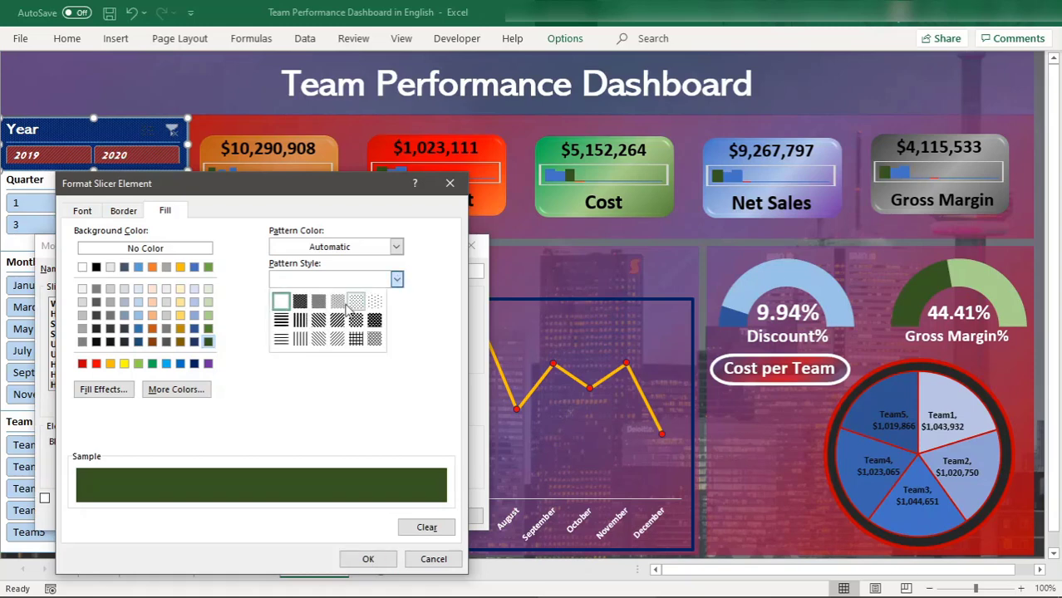
click(355, 303)
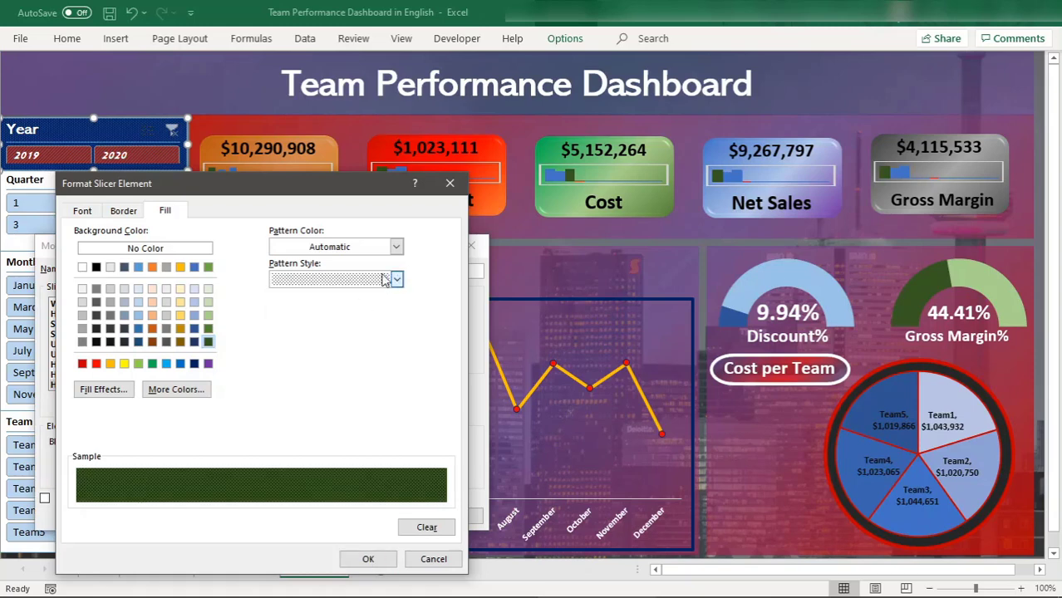
Step: Change the Hovered Unselected Item with Data font color to white, then accept the formatting and the modified CustomerTeamSlicer style
click(125, 213)
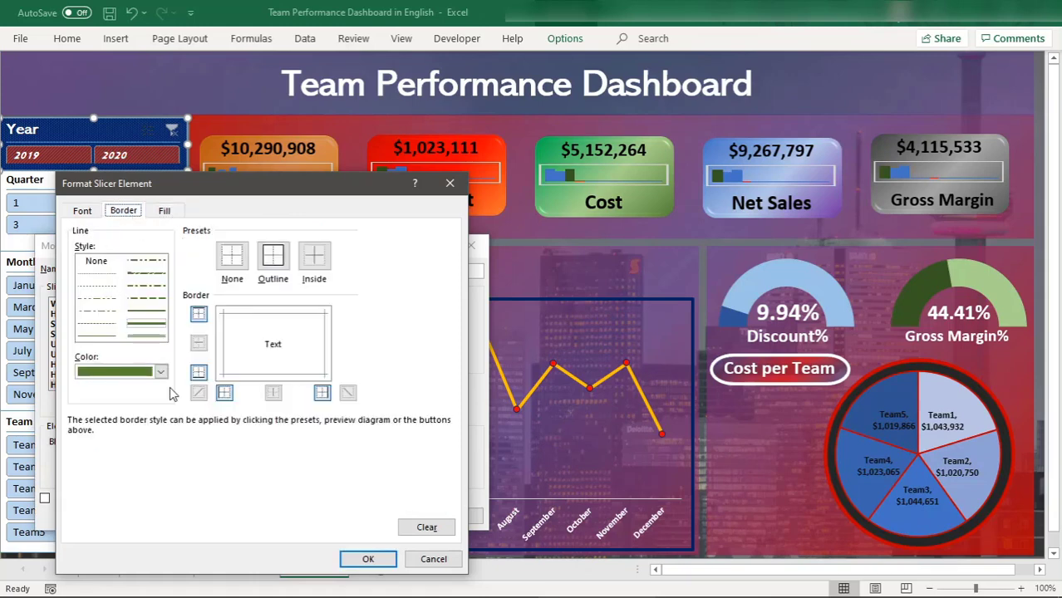
click(82, 211)
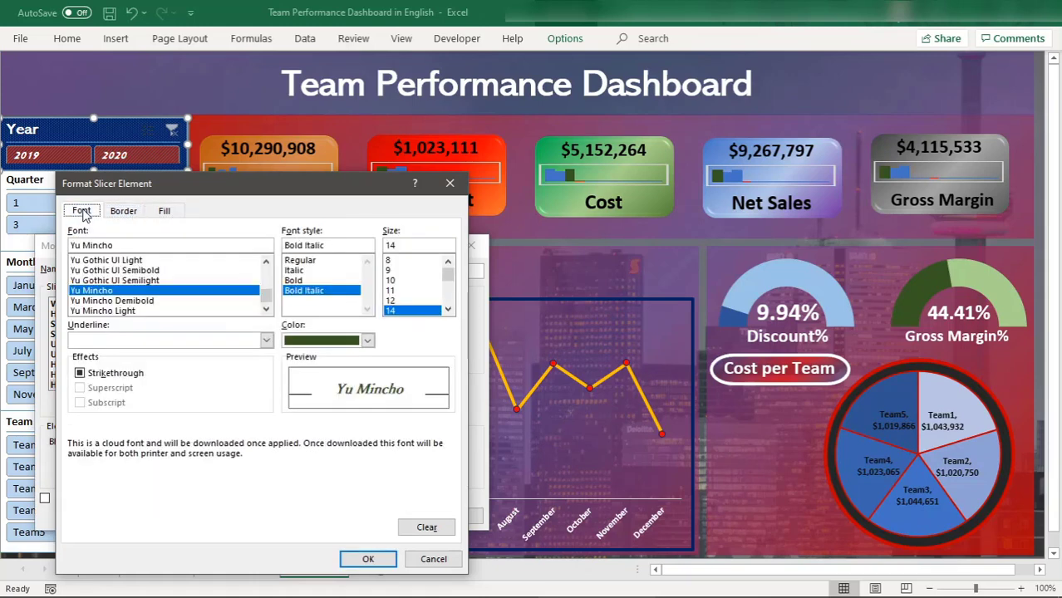
click(368, 341)
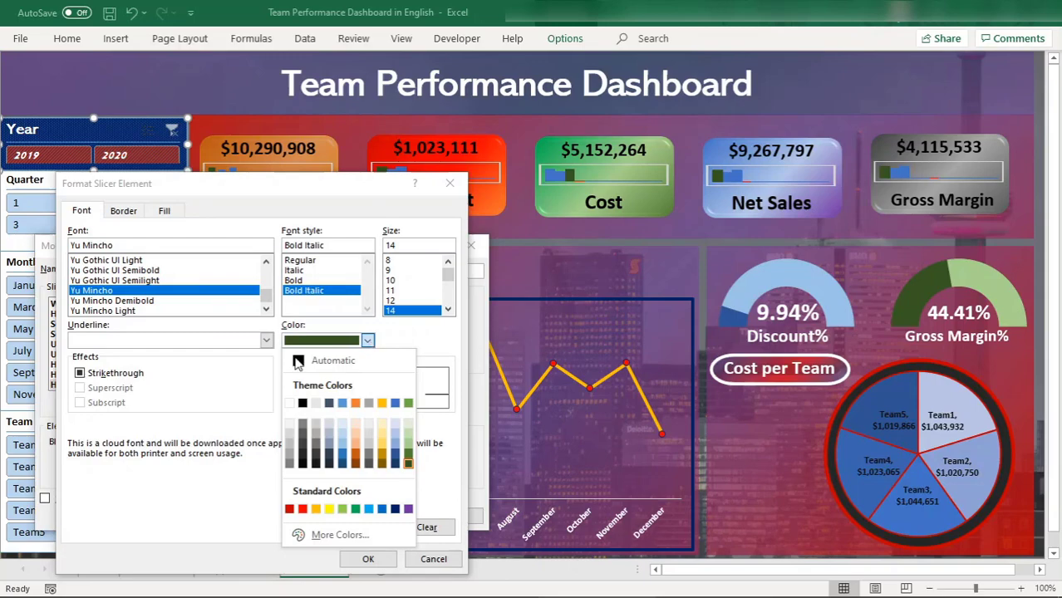
click(287, 401)
click(372, 560)
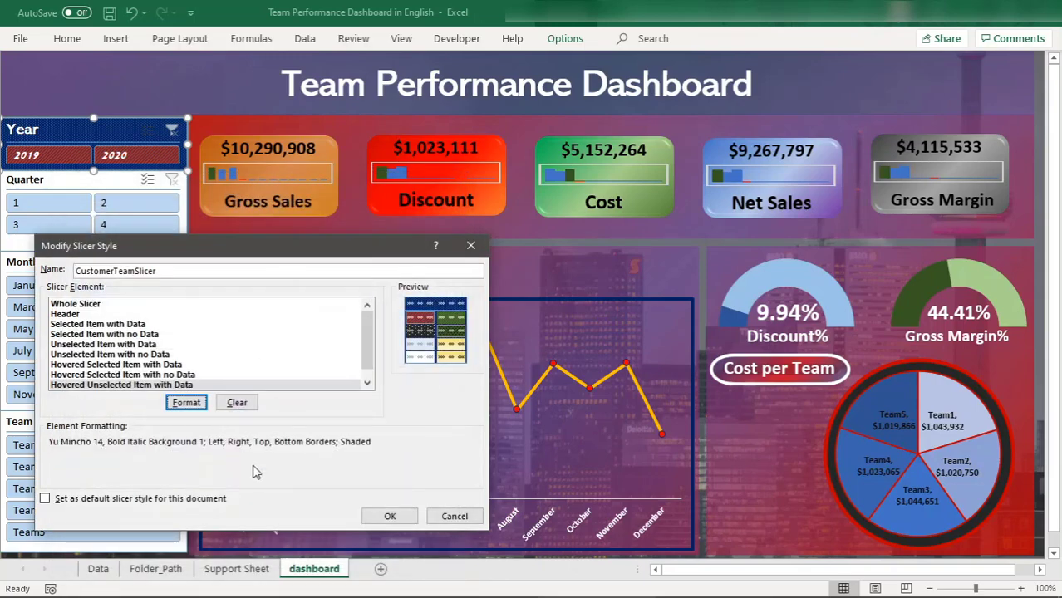
click(397, 517)
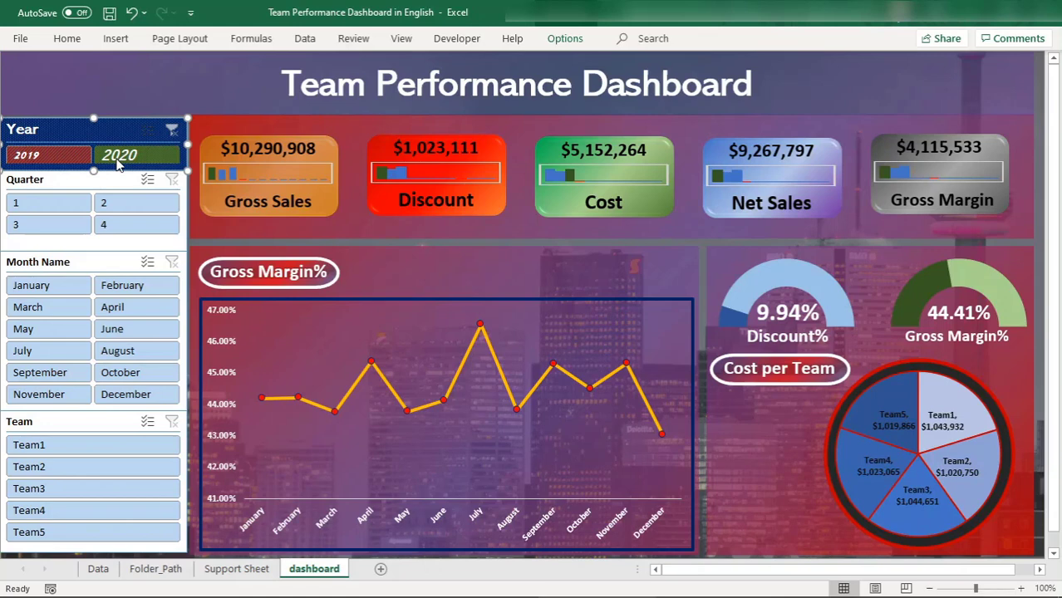
Step: Apply the custom CustomerTeamSlicer style to the Quarter slicer
click(92, 424)
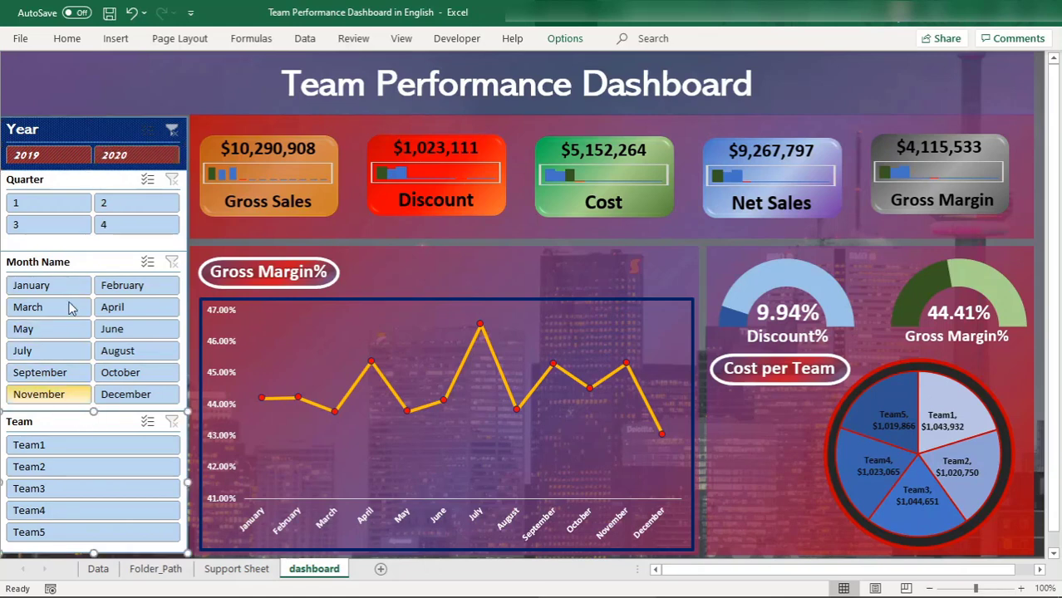
click(101, 177)
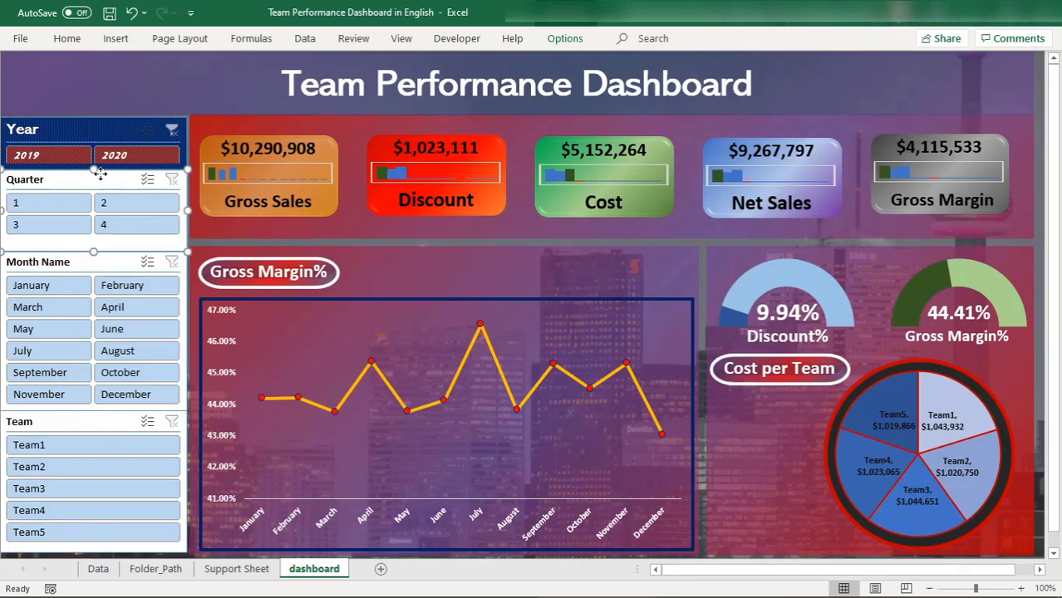
click(567, 40)
click(182, 79)
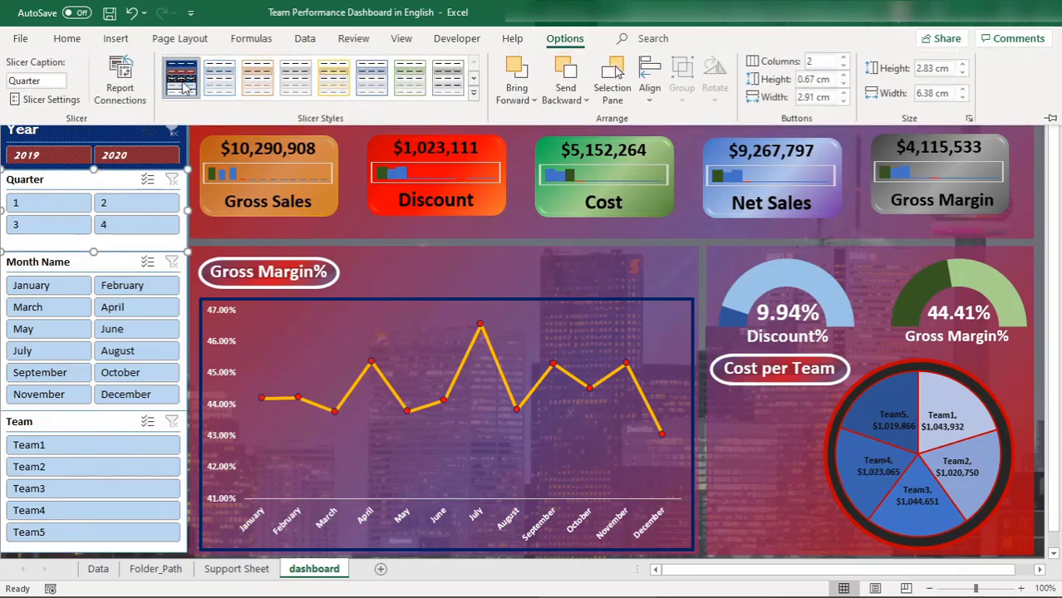
Step: Apply the custom CustomerTeamSlicer style to the Month Name slicer
click(64, 263)
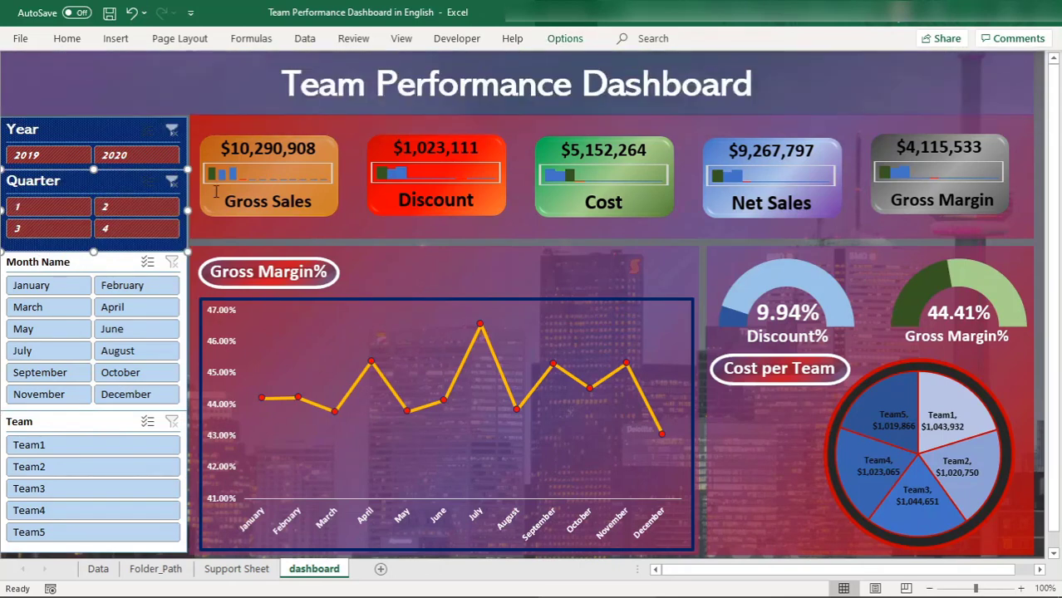
click(81, 263)
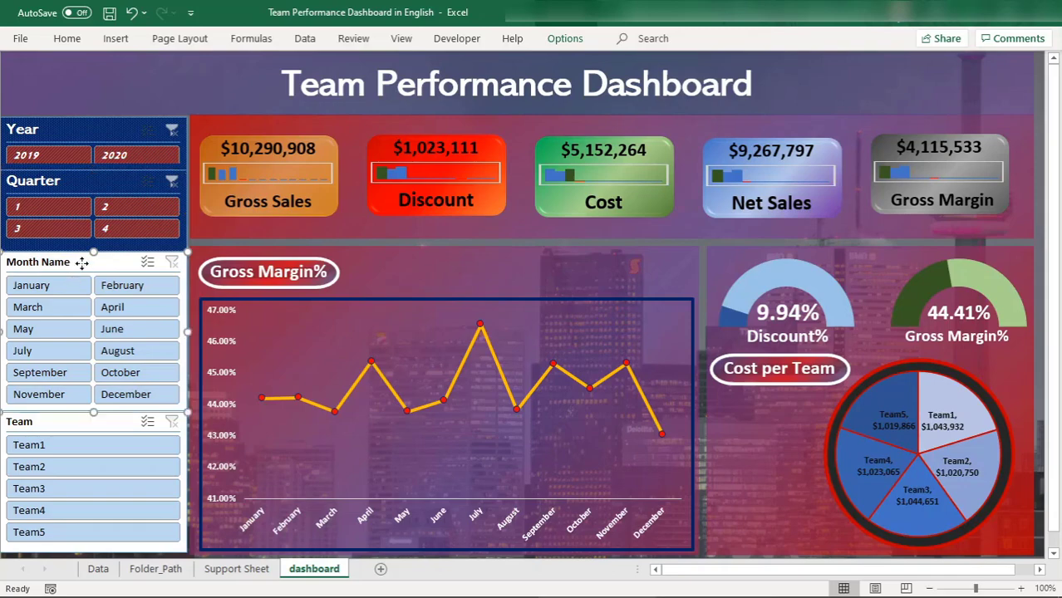
click(565, 39)
click(184, 78)
Step: Apply the custom CustomerTeamSlicer style to the Team slicer and collapse the ribbon
click(92, 425)
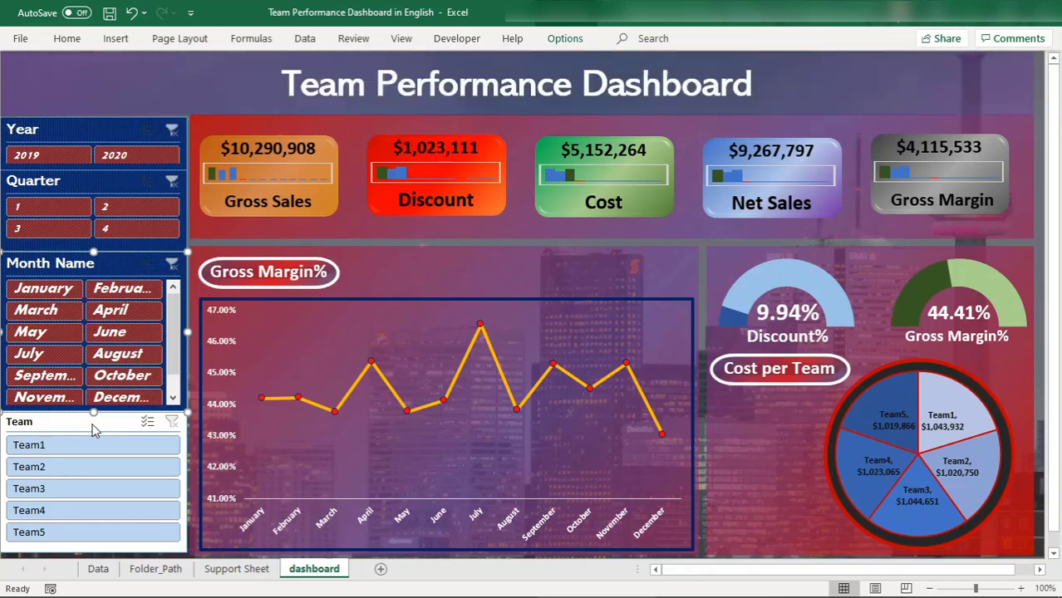
click(92, 424)
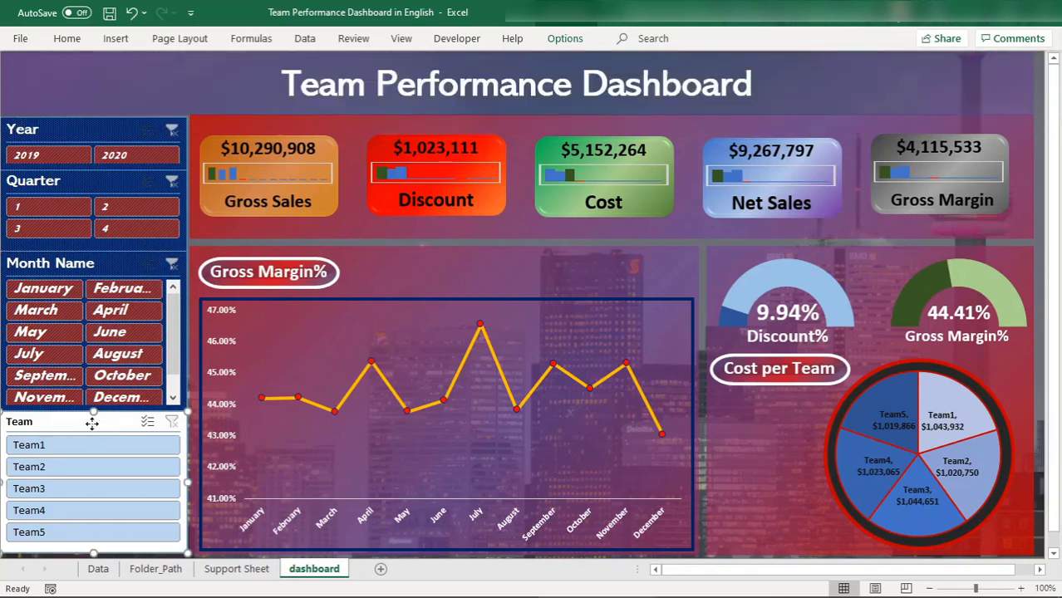
click(499, 57)
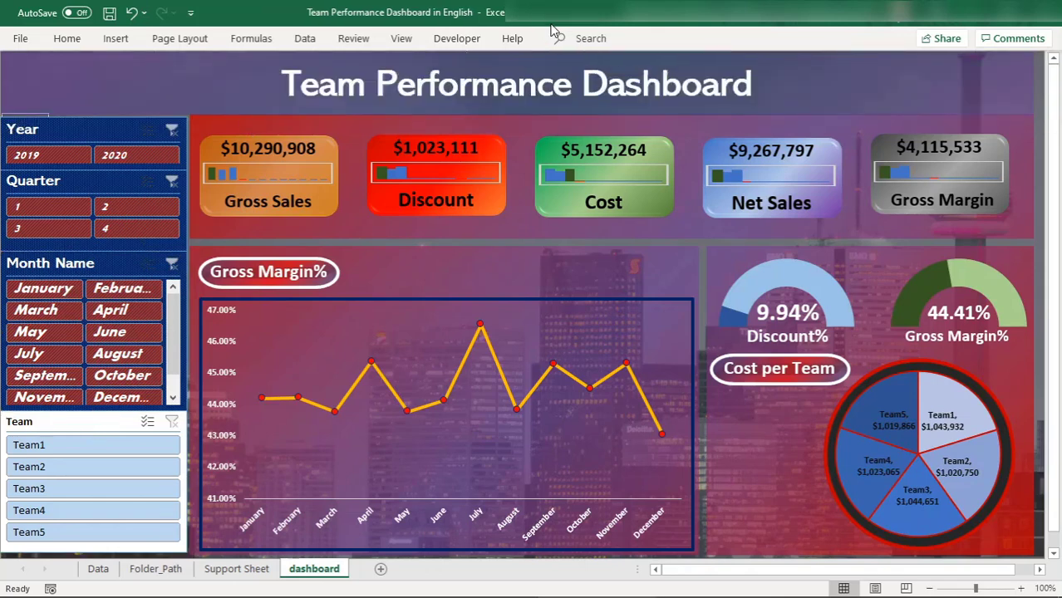
click(77, 418)
click(560, 43)
click(176, 82)
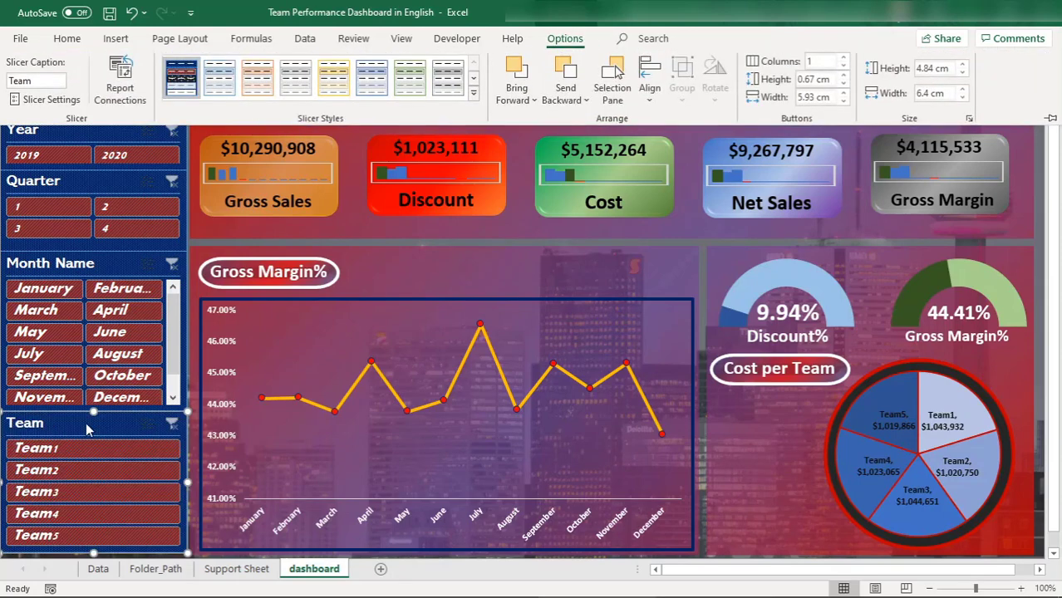
key(ctrl+F1)
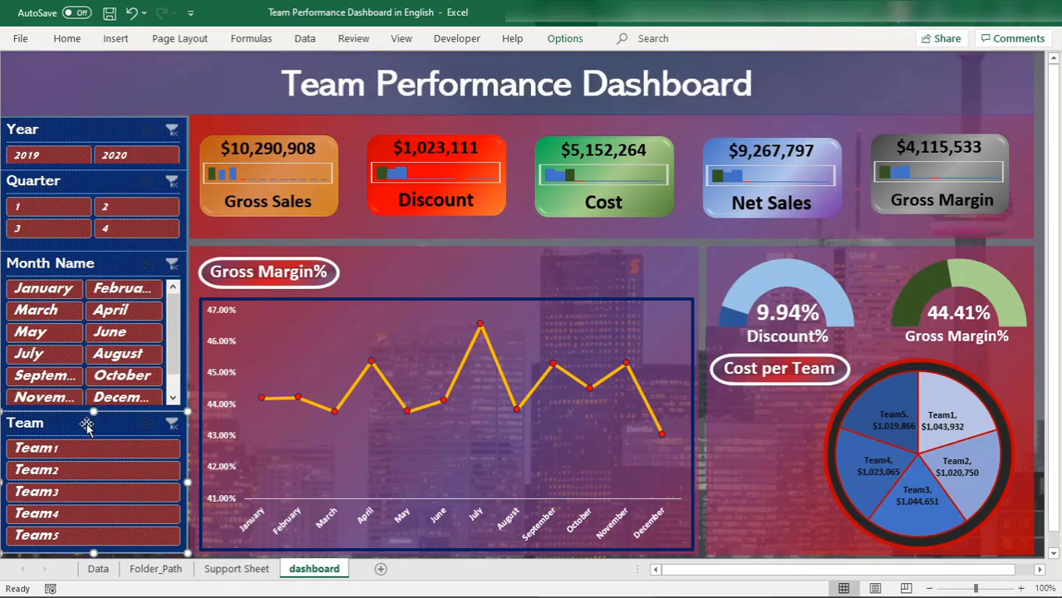
Step: Move the Team slicer down slightly and extend the Month Name slicer's lower edge to meet it, so all months fit
drag(87, 423, 87, 427)
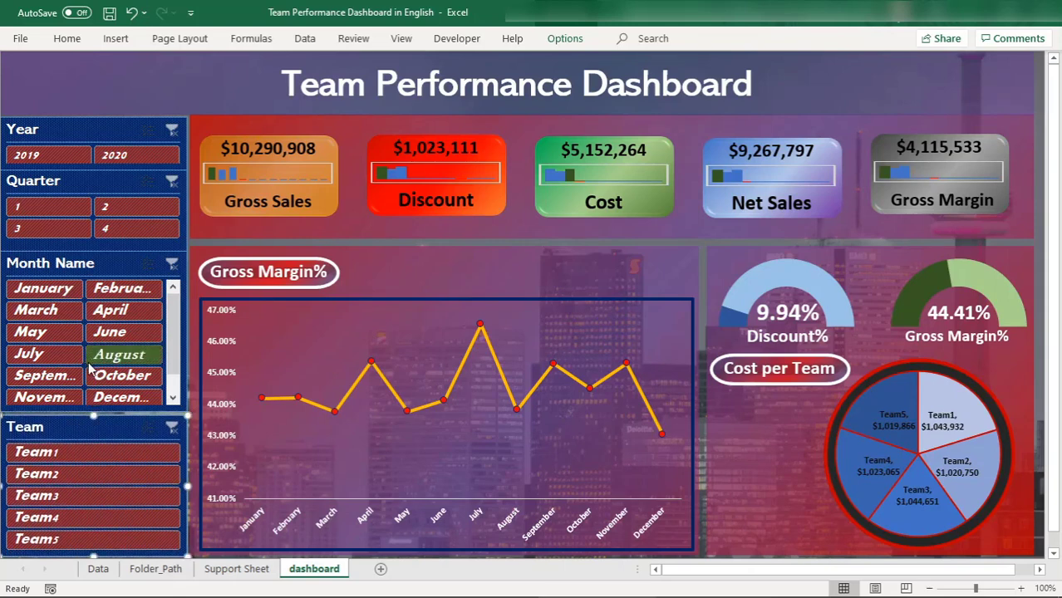
click(104, 264)
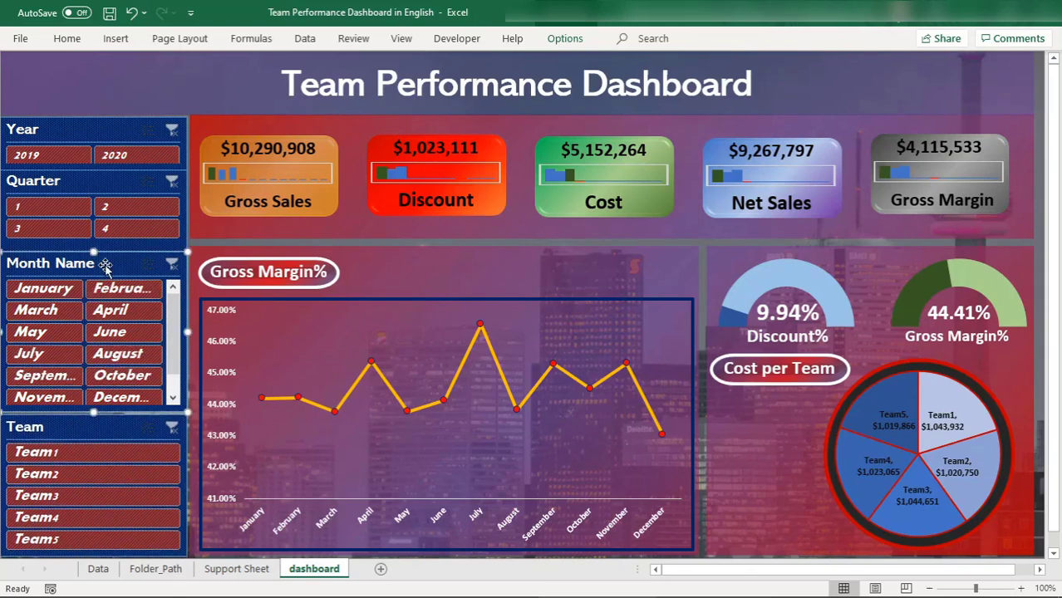
drag(93, 412, 93, 416)
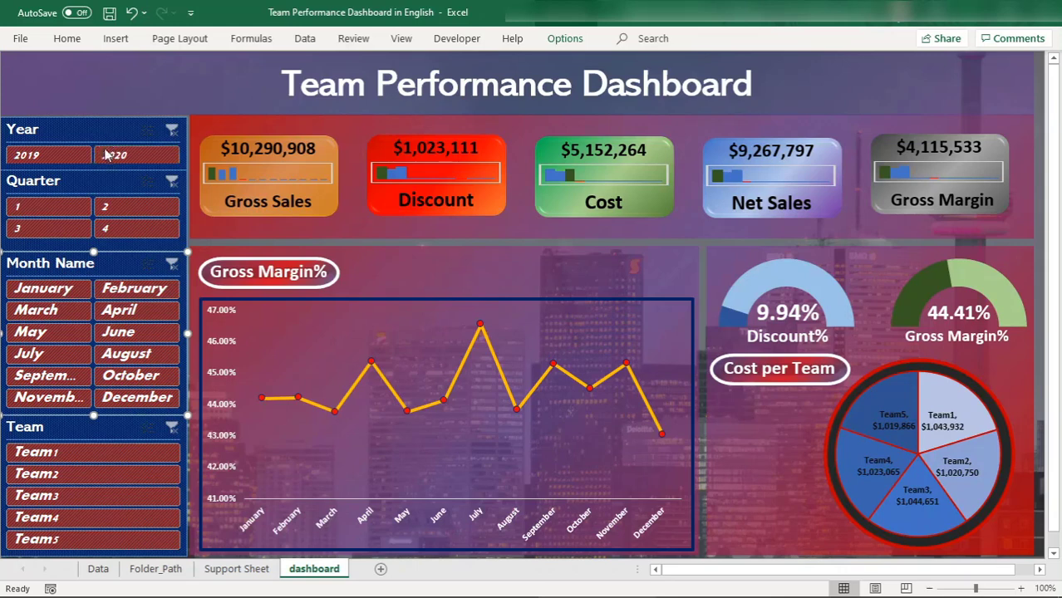
Step: Move the Quarter slicer down slightly below the Year slicer
click(89, 173)
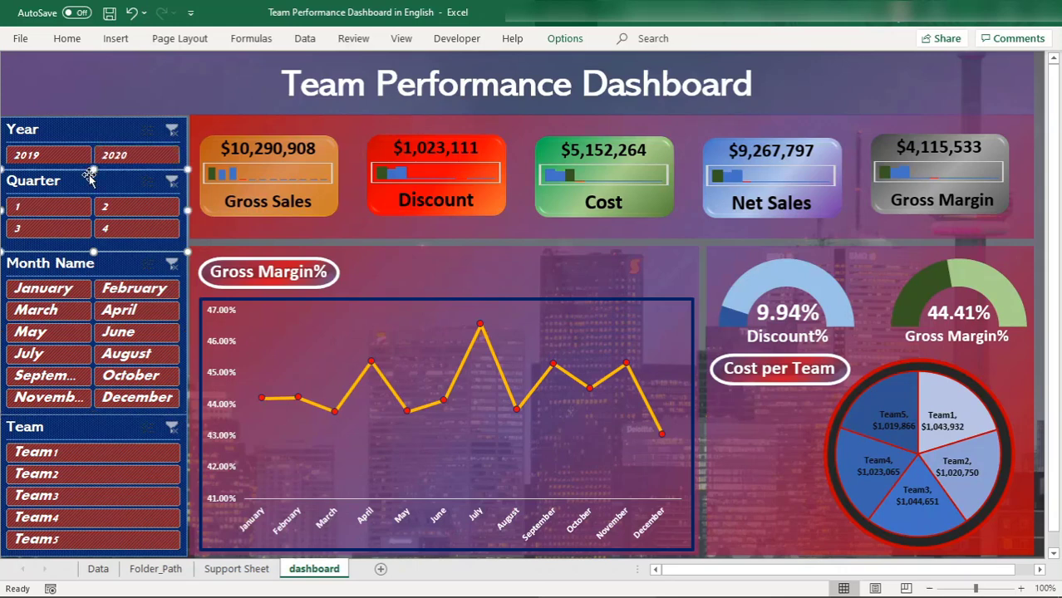
drag(89, 173, 89, 179)
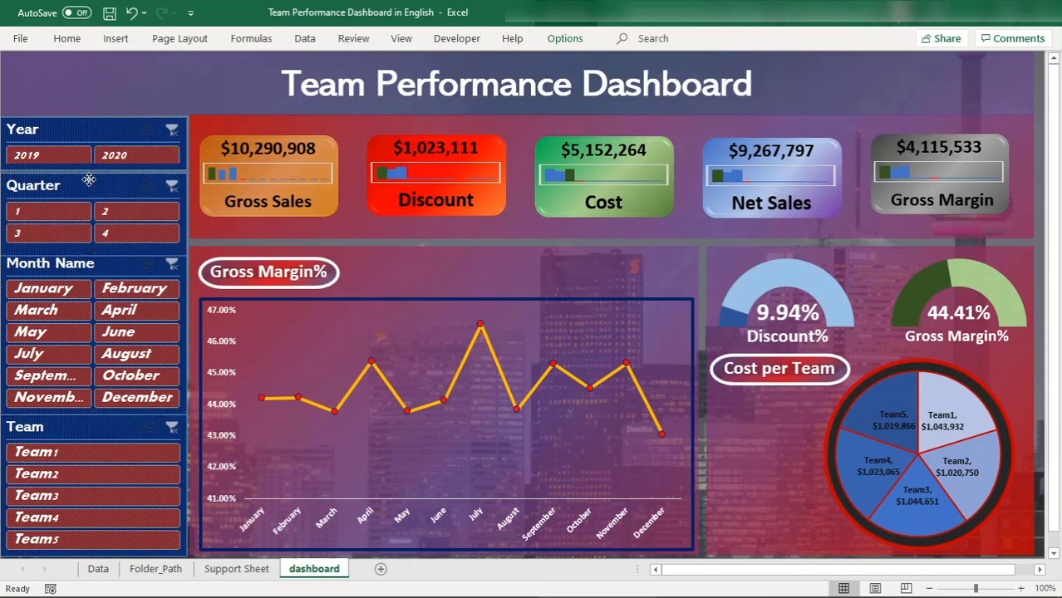
Step: Extend the Year slicer's lower edge down slightly to meet the Quarter slicer
click(89, 180)
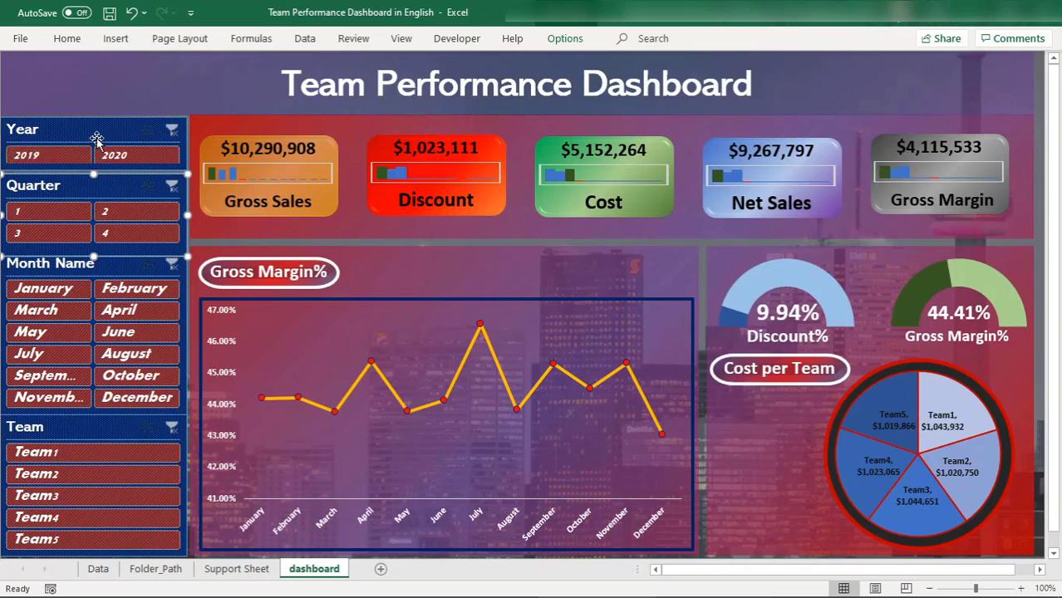
click(98, 132)
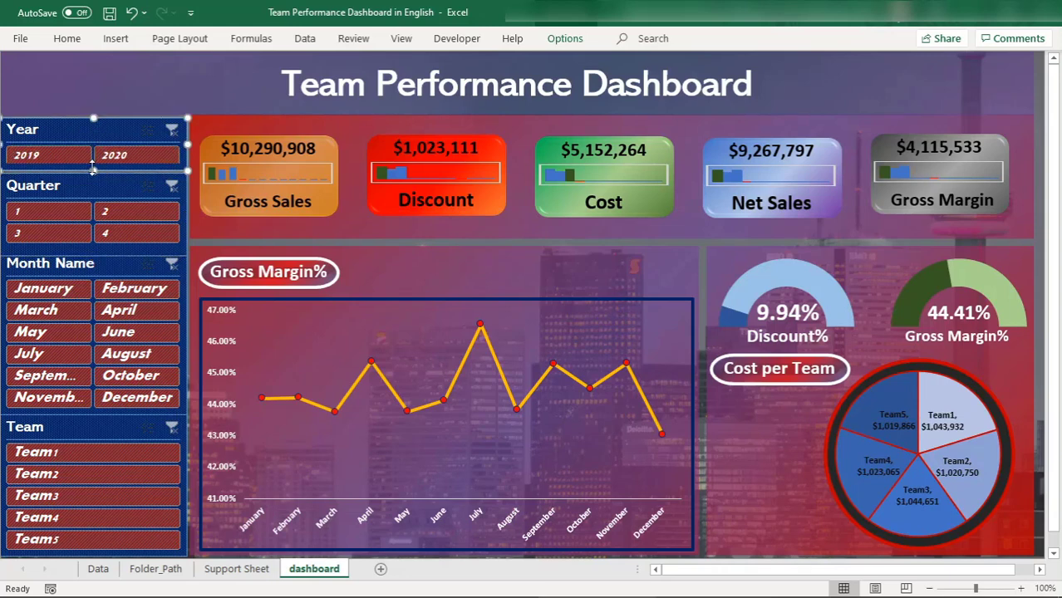
drag(94, 170, 93, 174)
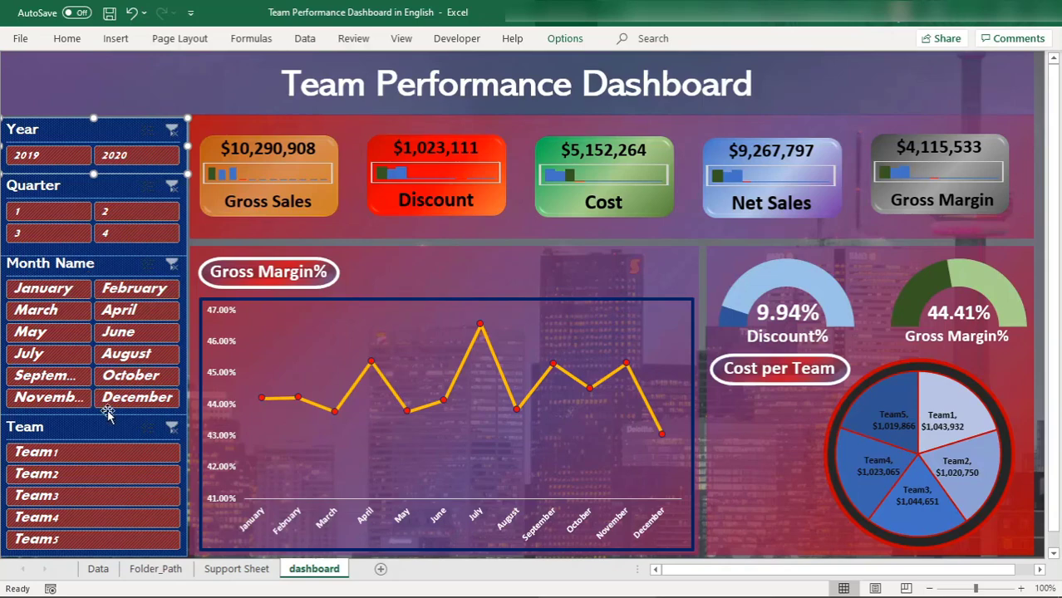
click(565, 38)
right_click(185, 90)
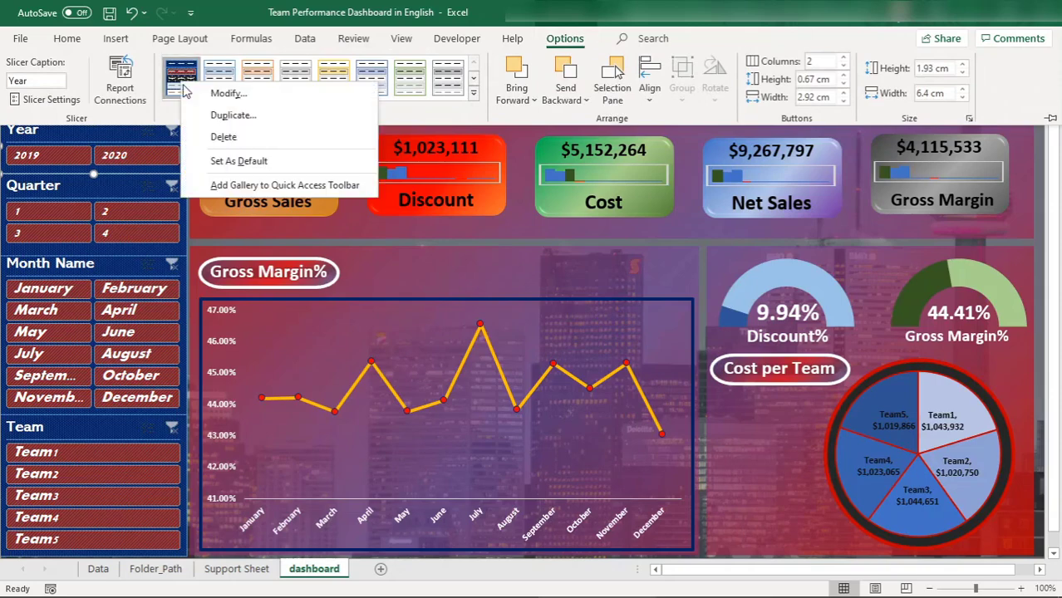
click(224, 97)
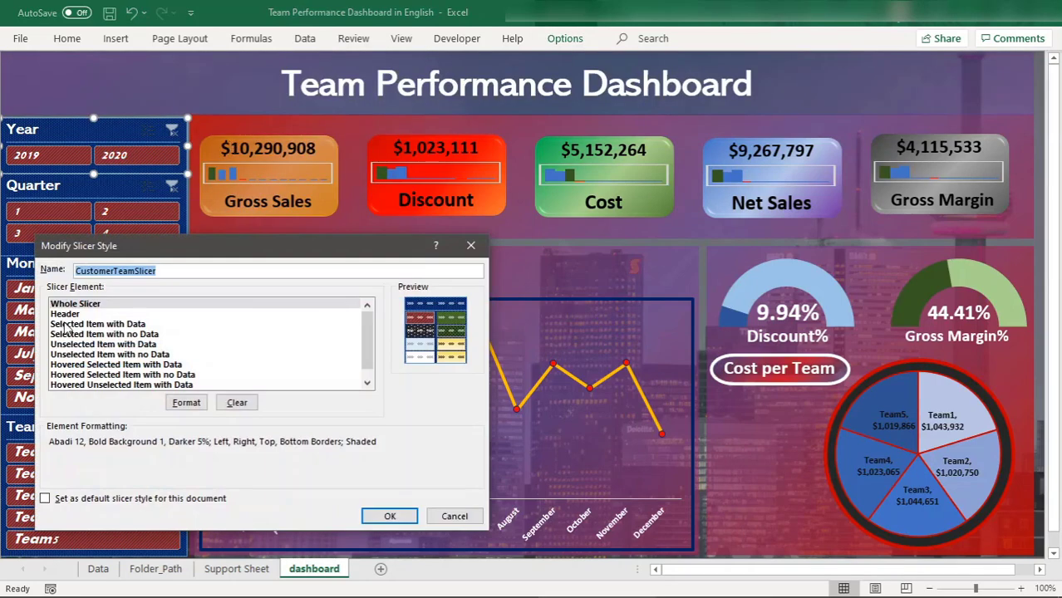
click(454, 517)
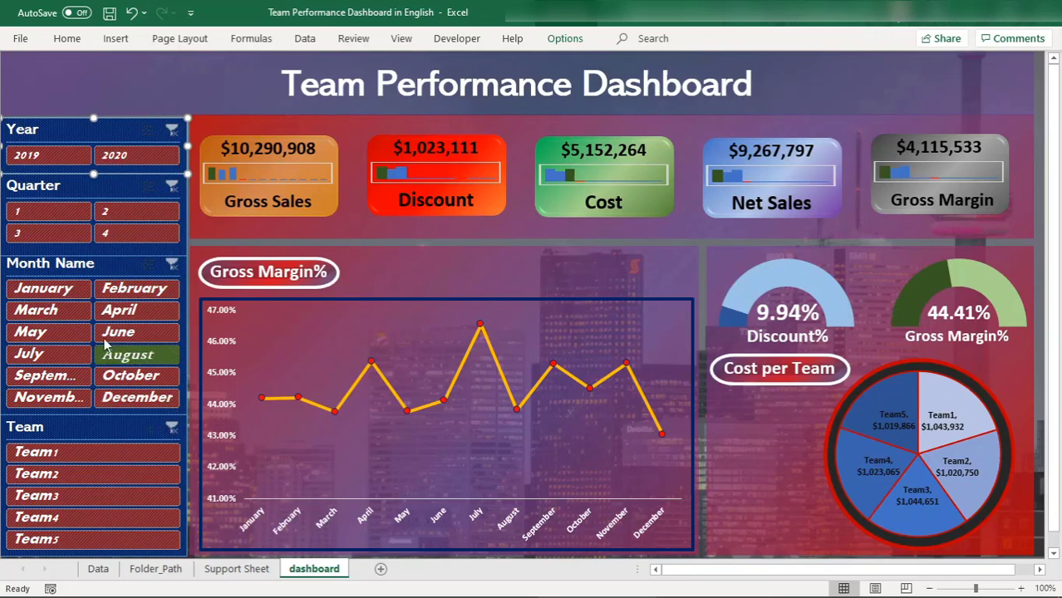
Step: Filter the dashboard to January with the Month Name slicer and clear that filter again
click(56, 289)
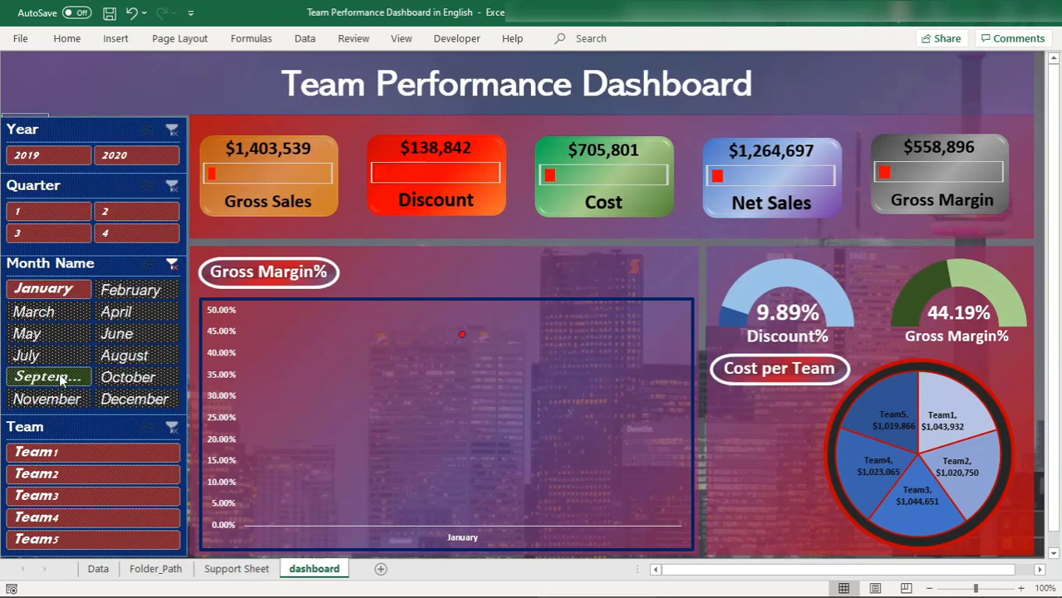
click(168, 271)
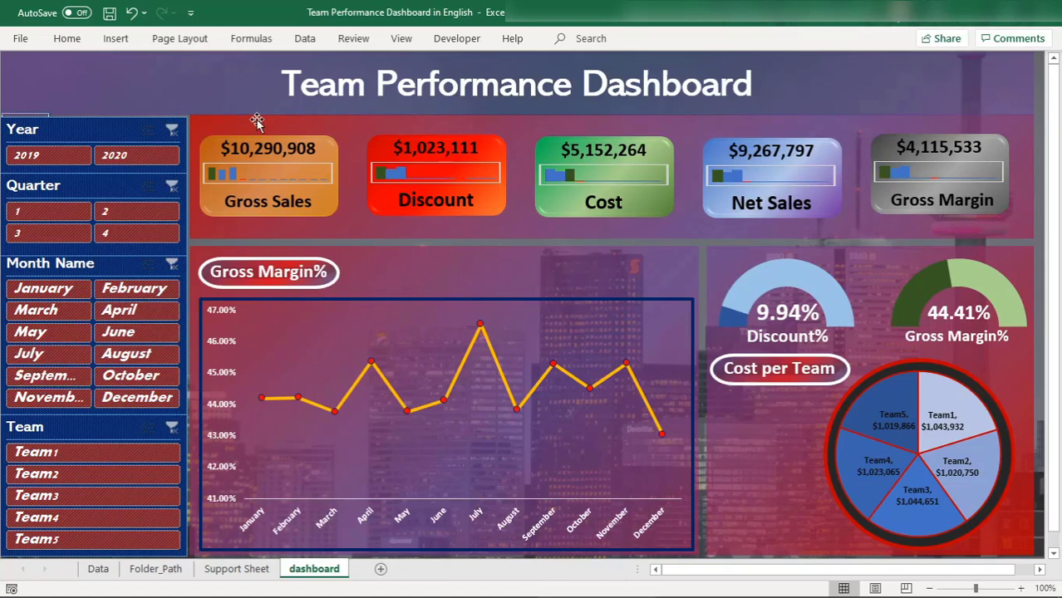
click(510, 39)
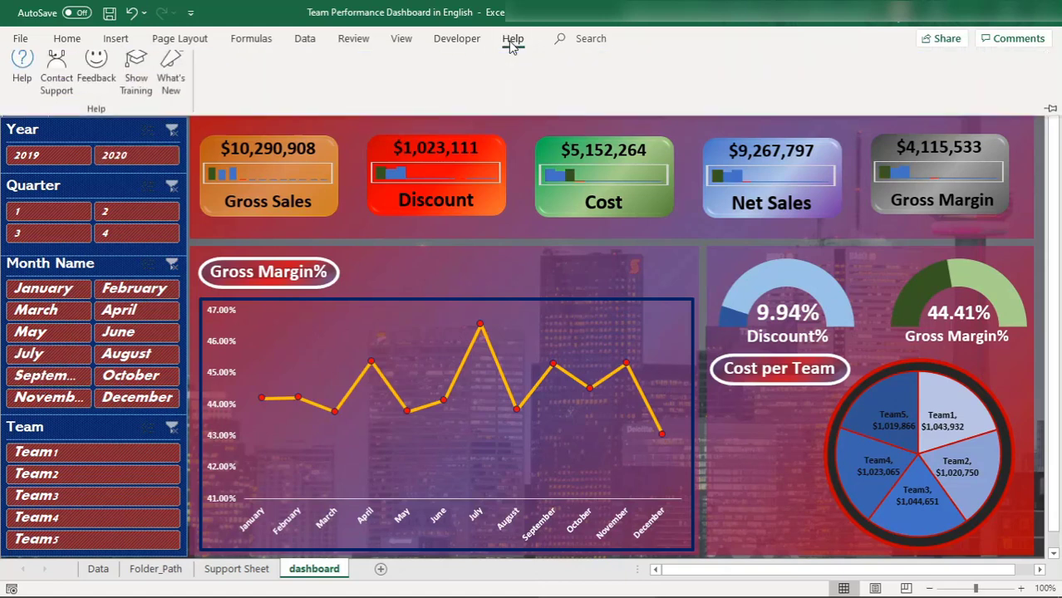
Step: Modify the CustomerTeamSlicer style's Selected Item with Data element to use an Aharoni Bold font at size 12
click(80, 270)
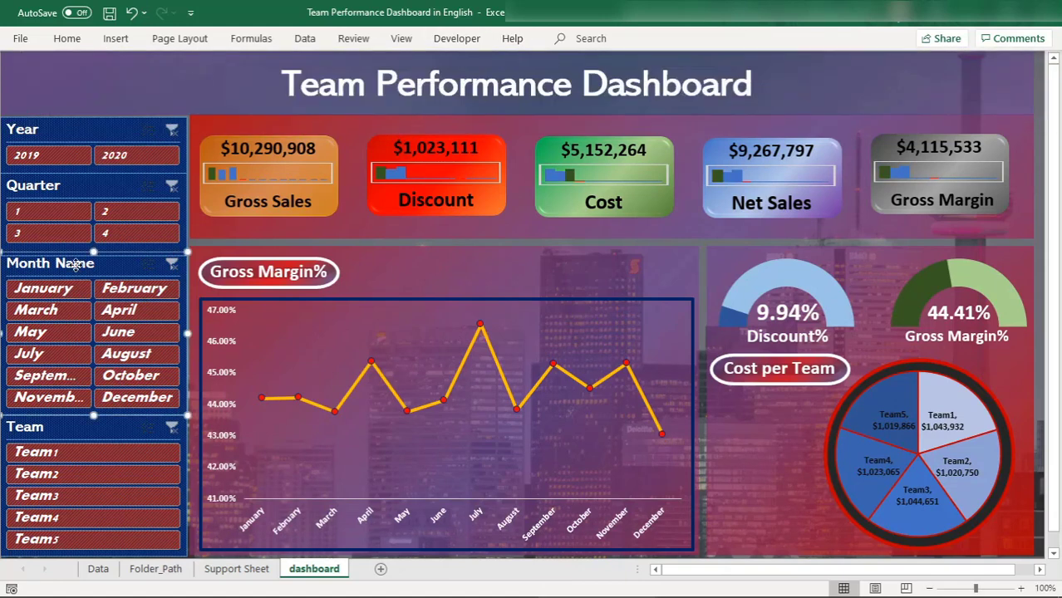
click(563, 39)
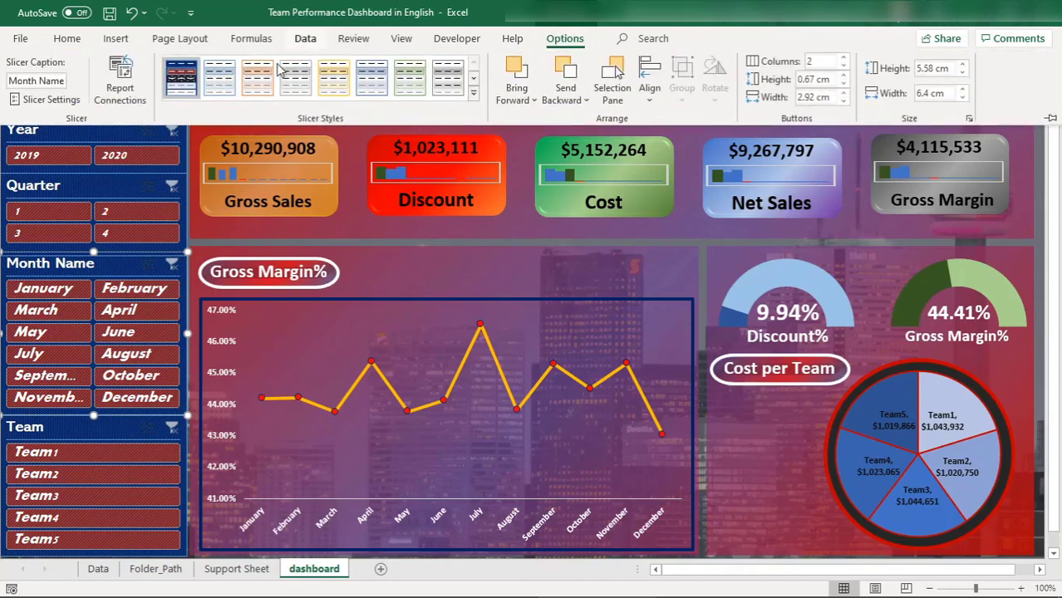
right_click(184, 82)
click(226, 88)
click(97, 325)
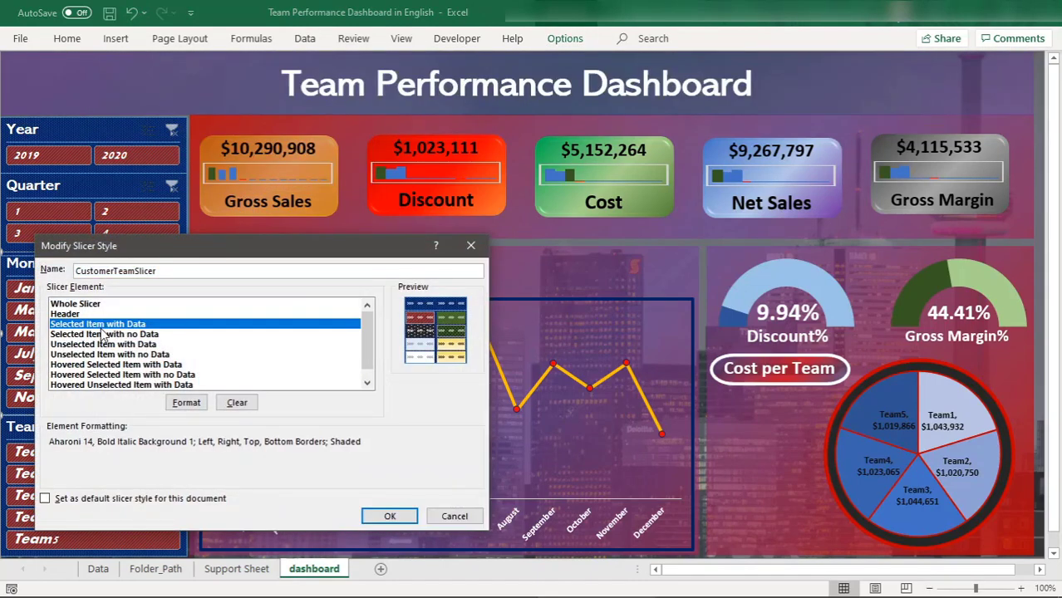
click(186, 404)
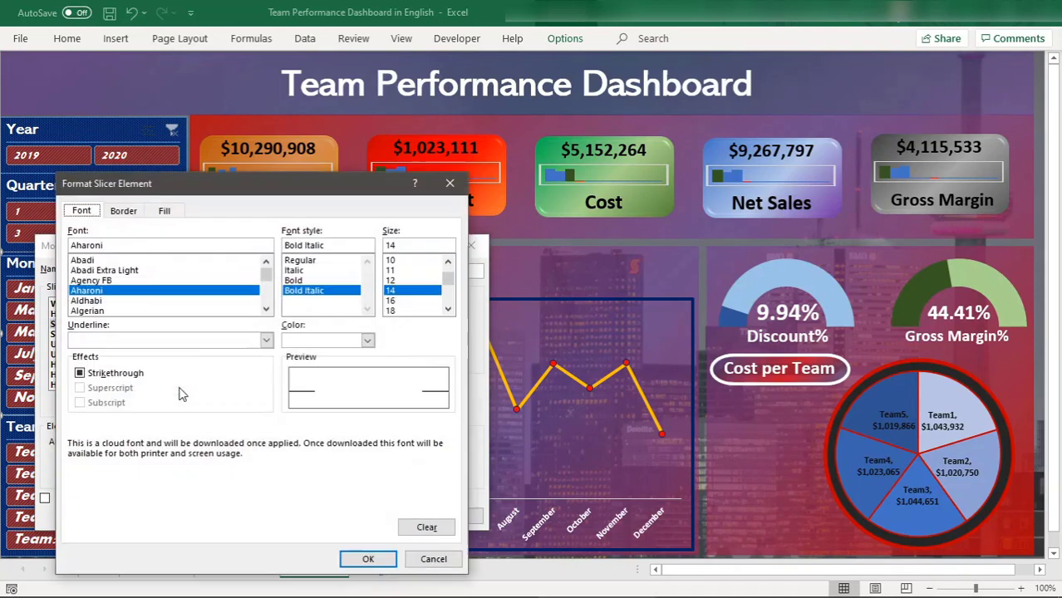
click(394, 280)
click(394, 292)
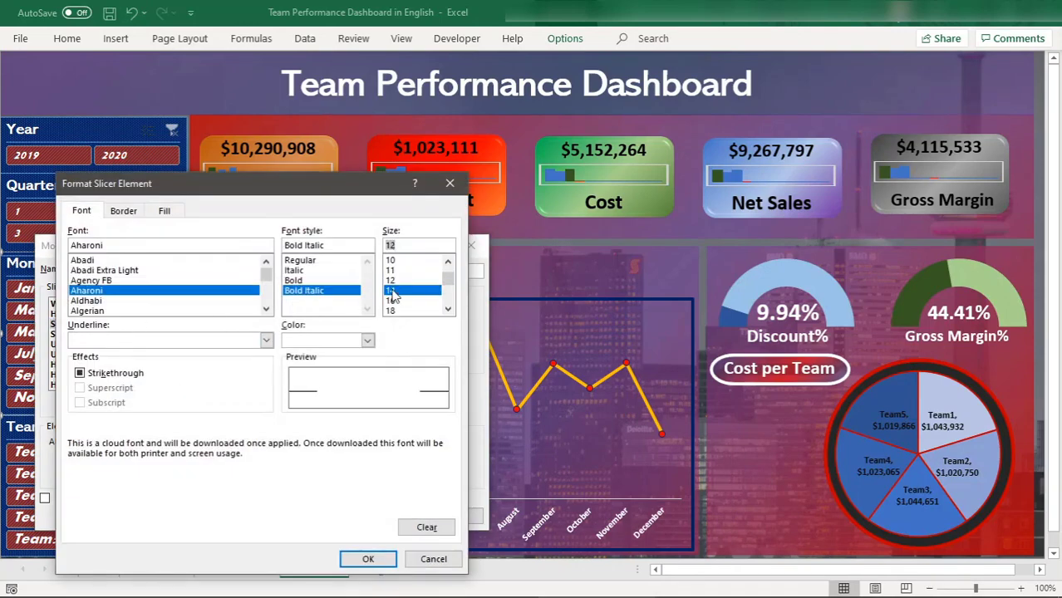
click(293, 281)
click(392, 286)
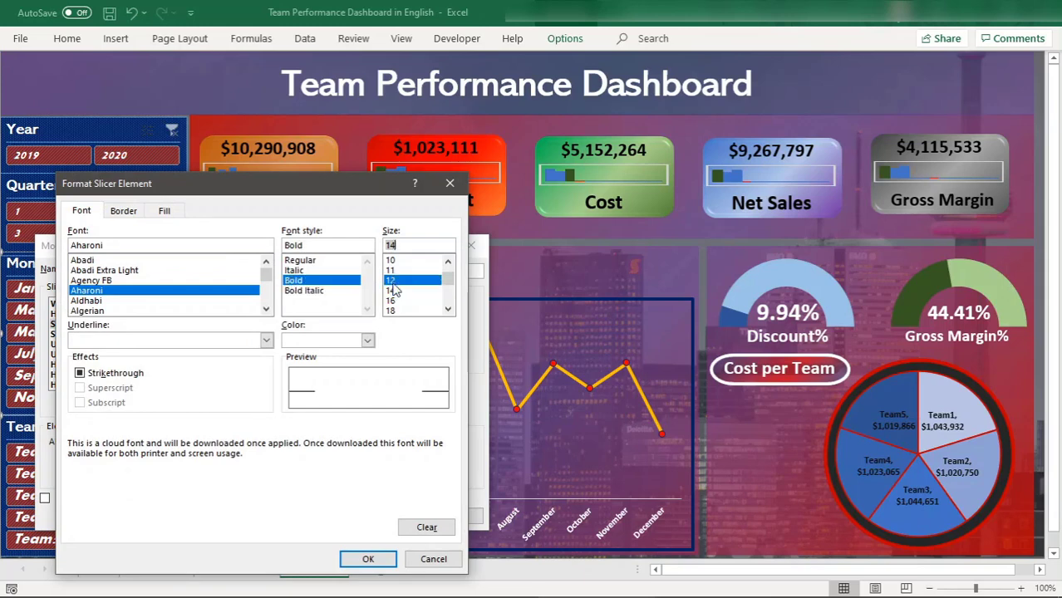
Step: Try red, white and orange pattern colors with a finer dotted pattern style in the selected item's fill
click(123, 211)
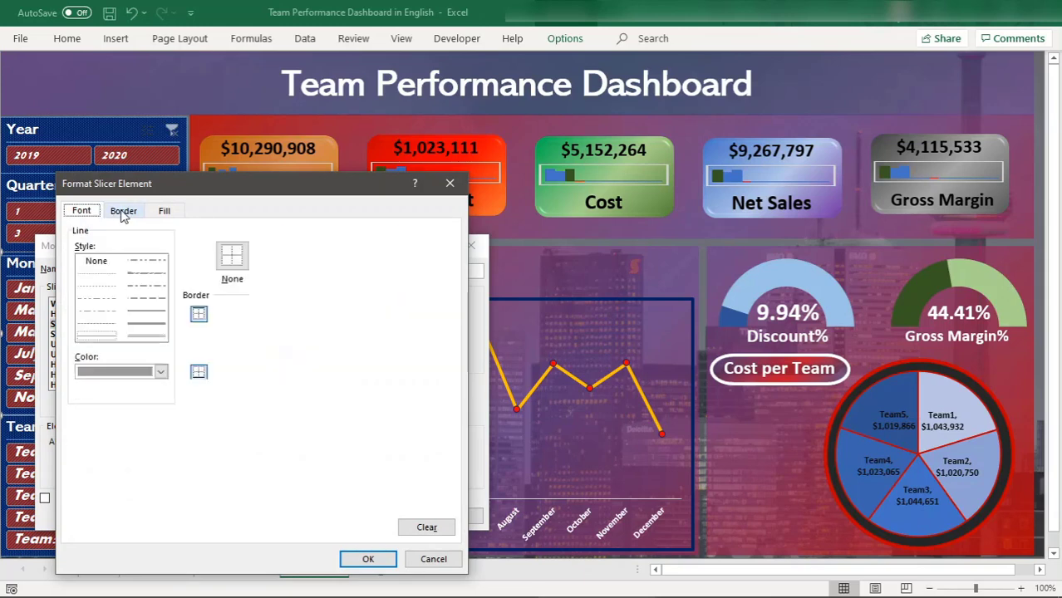
click(165, 212)
click(398, 249)
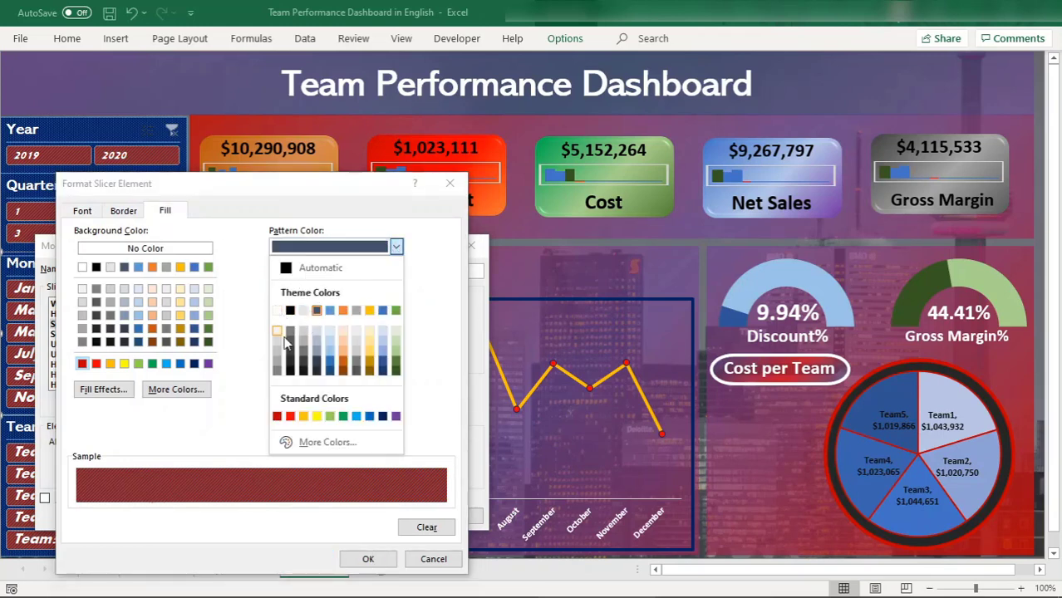
click(290, 417)
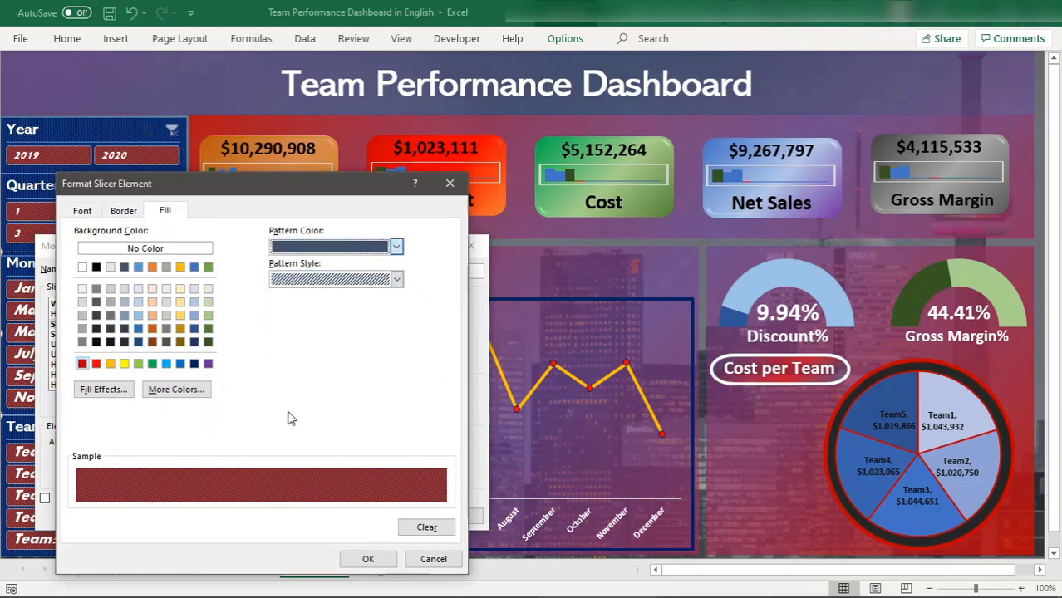
click(397, 279)
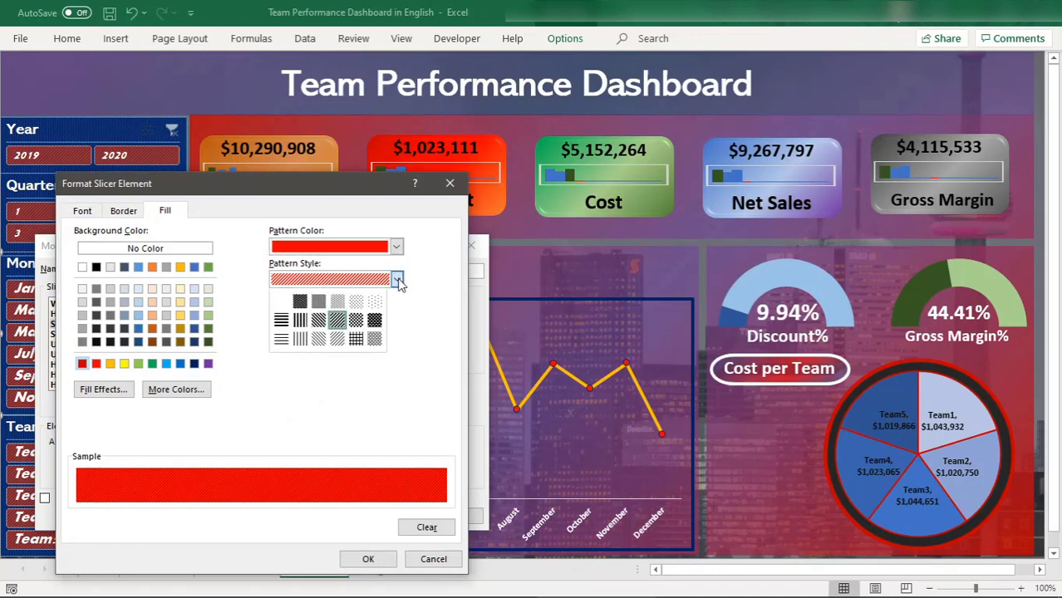
click(320, 305)
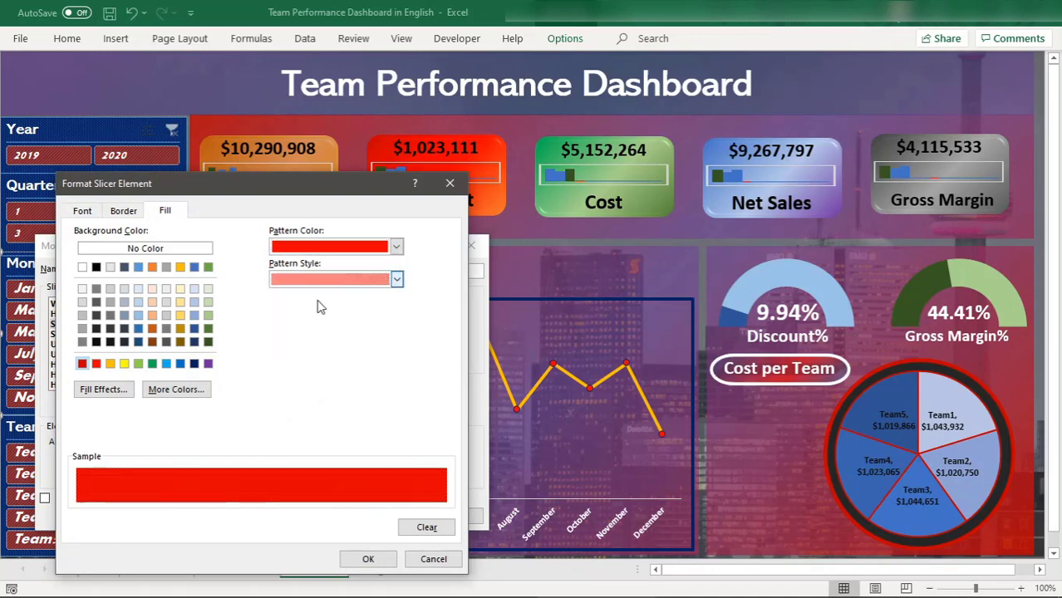
click(396, 246)
click(277, 311)
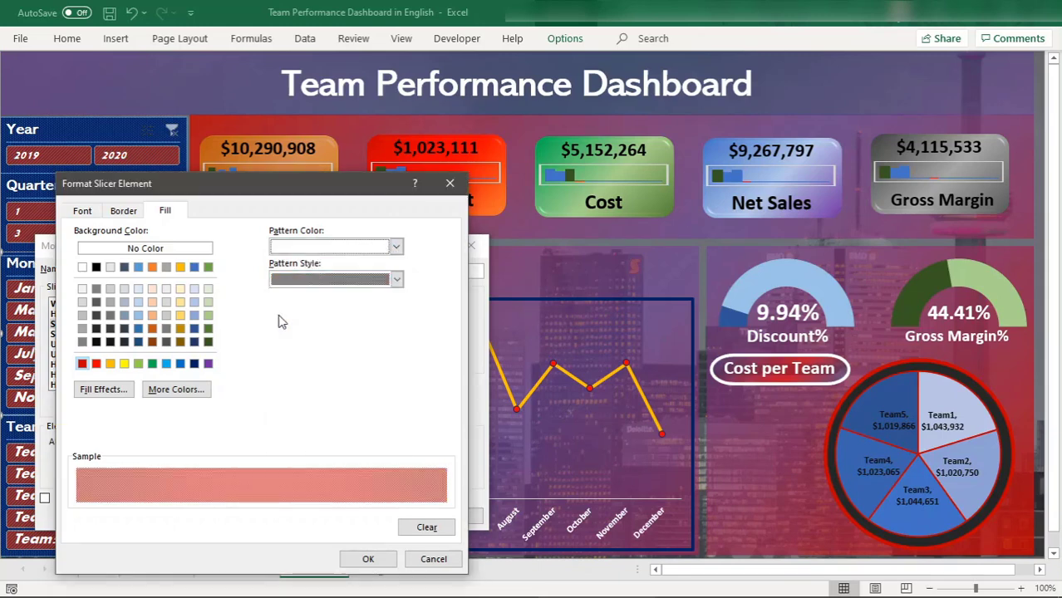
click(396, 247)
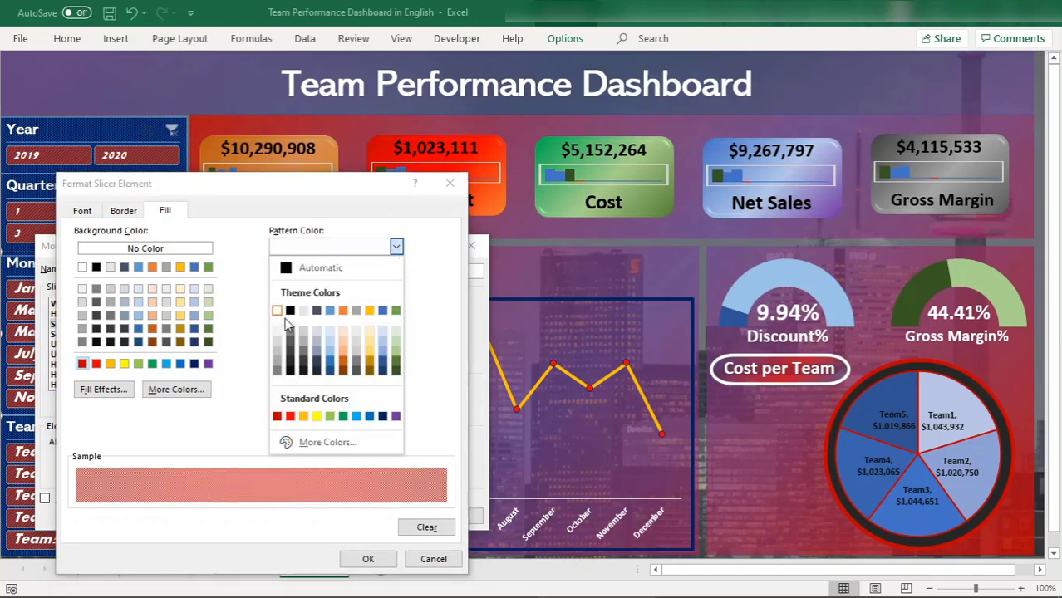
click(345, 313)
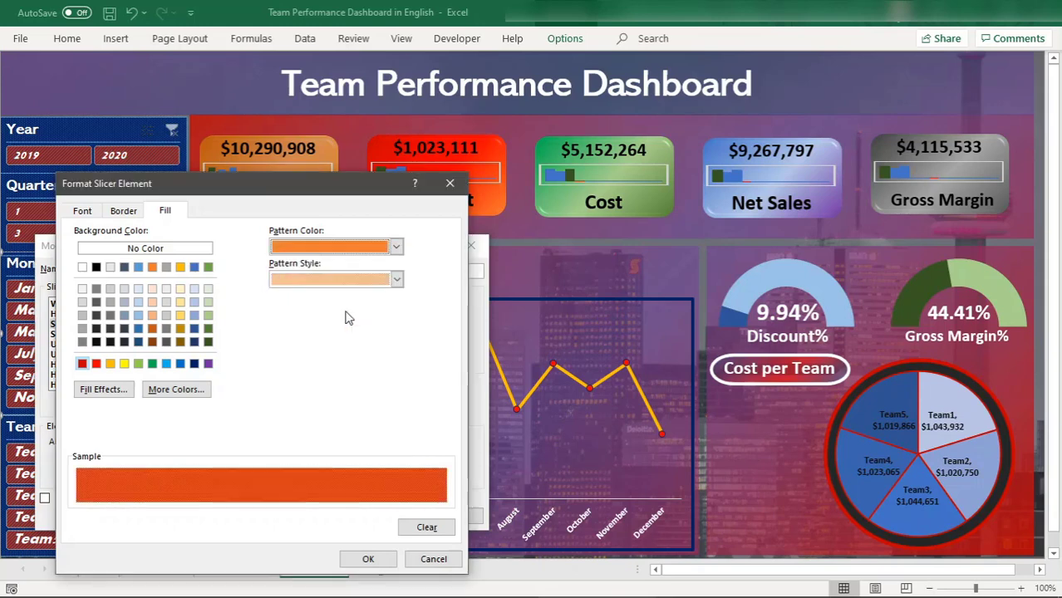
Step: Set the selected item's fill to a 75% Gray pattern in standard dark red and save the CustomerTeamSlicer style
click(398, 280)
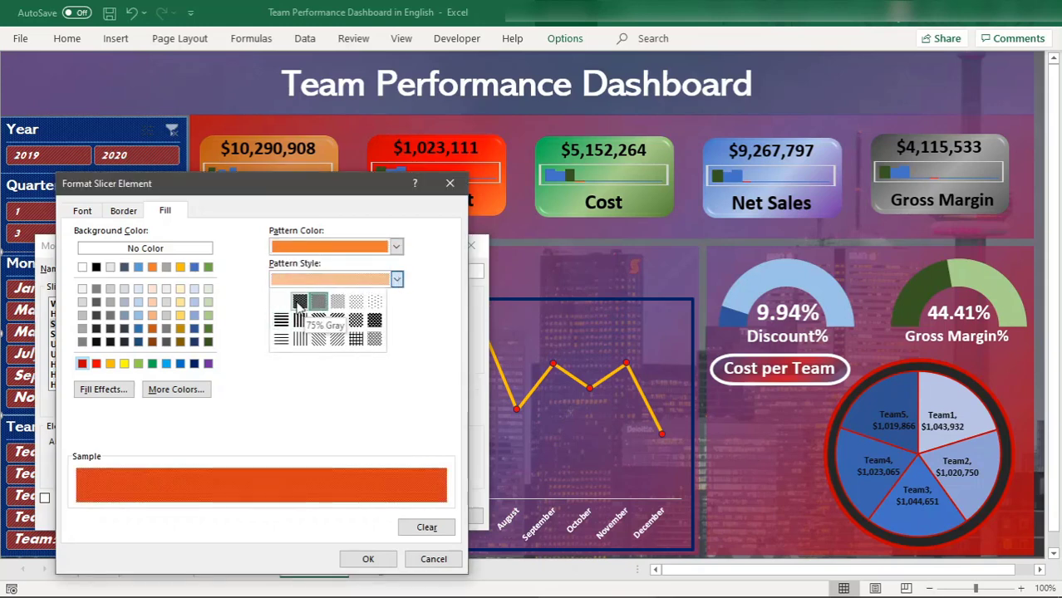
click(300, 302)
click(396, 247)
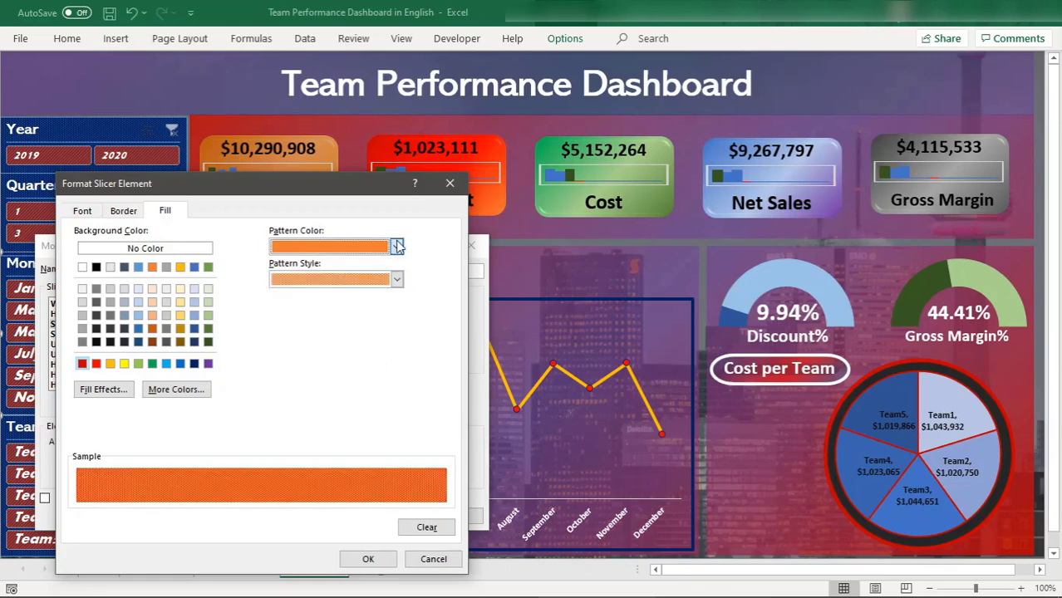
click(275, 417)
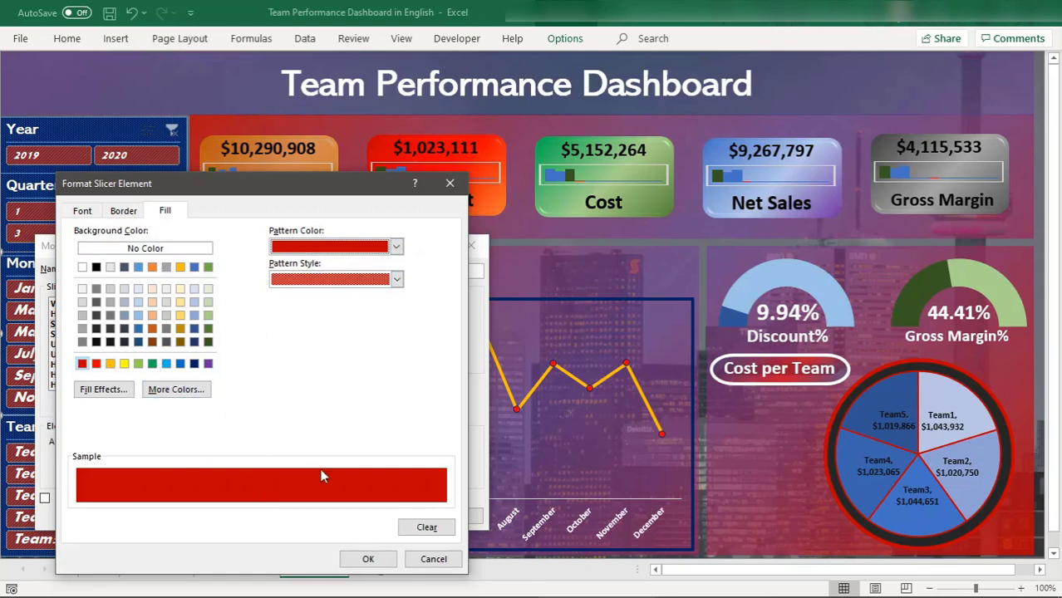
click(368, 560)
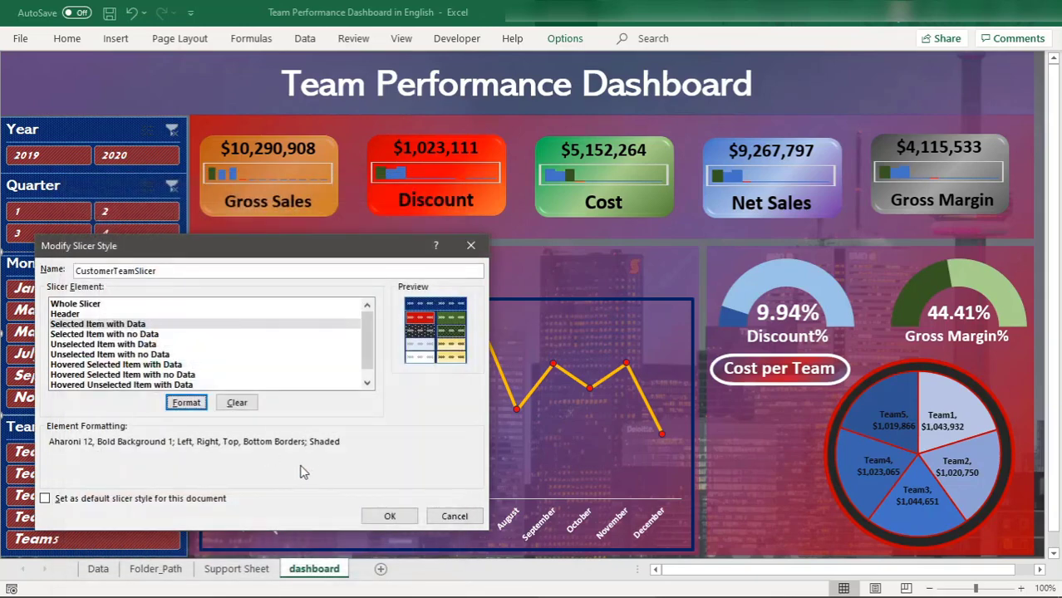
click(390, 517)
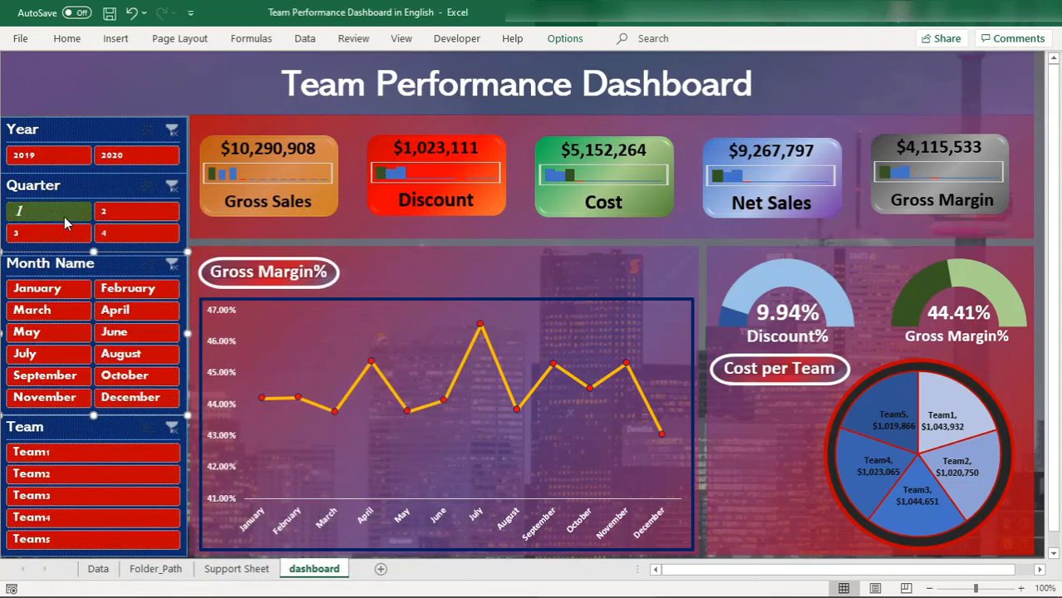
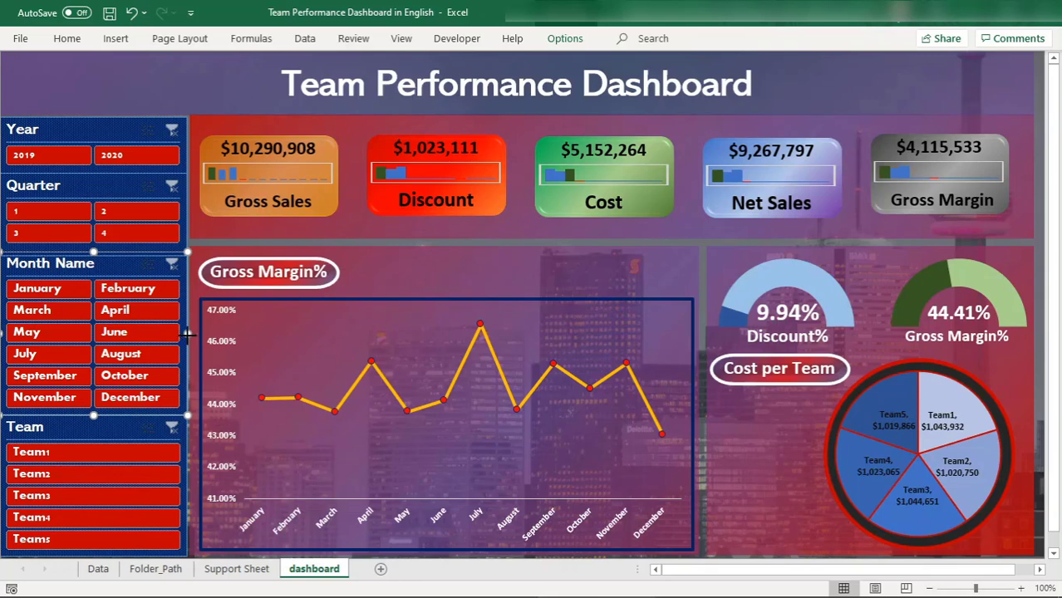
Step: Widen the Month Name, Year and Quarter slicers slightly to the right so their right edges line up
drag(189, 333, 193, 333)
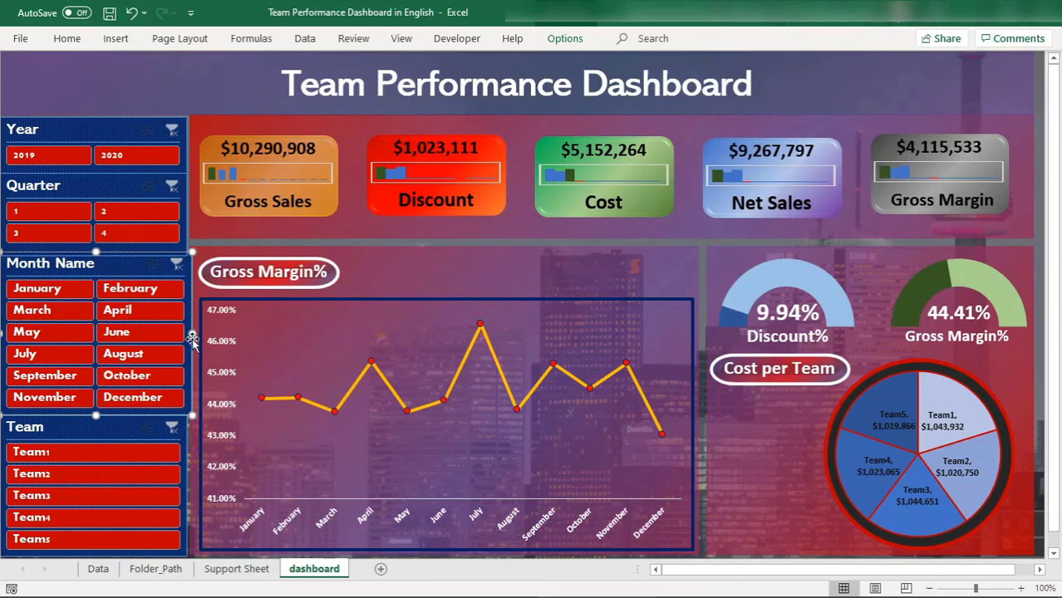
drag(193, 334, 197, 334)
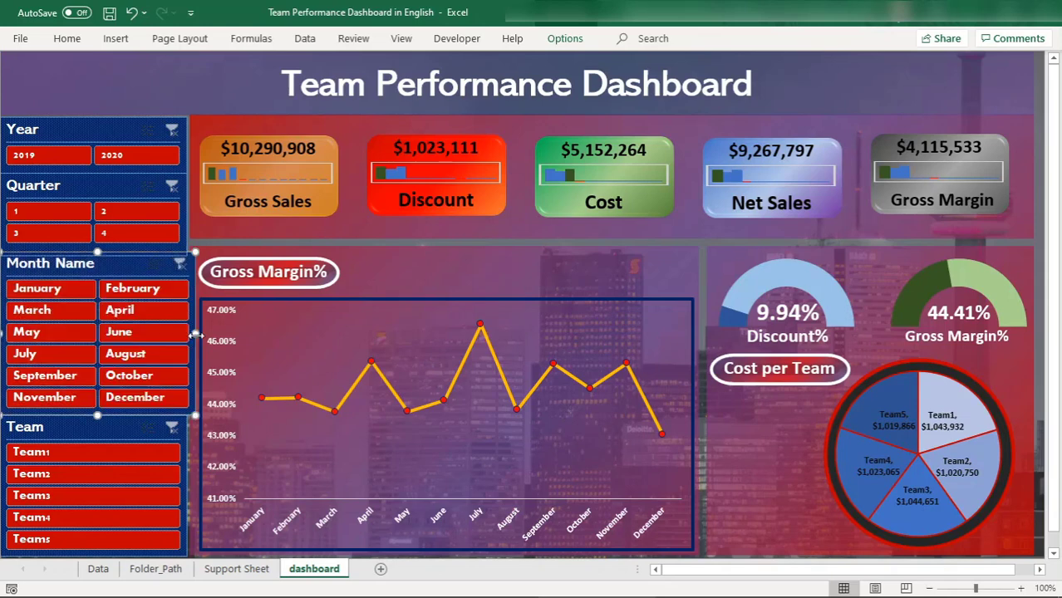
click(184, 135)
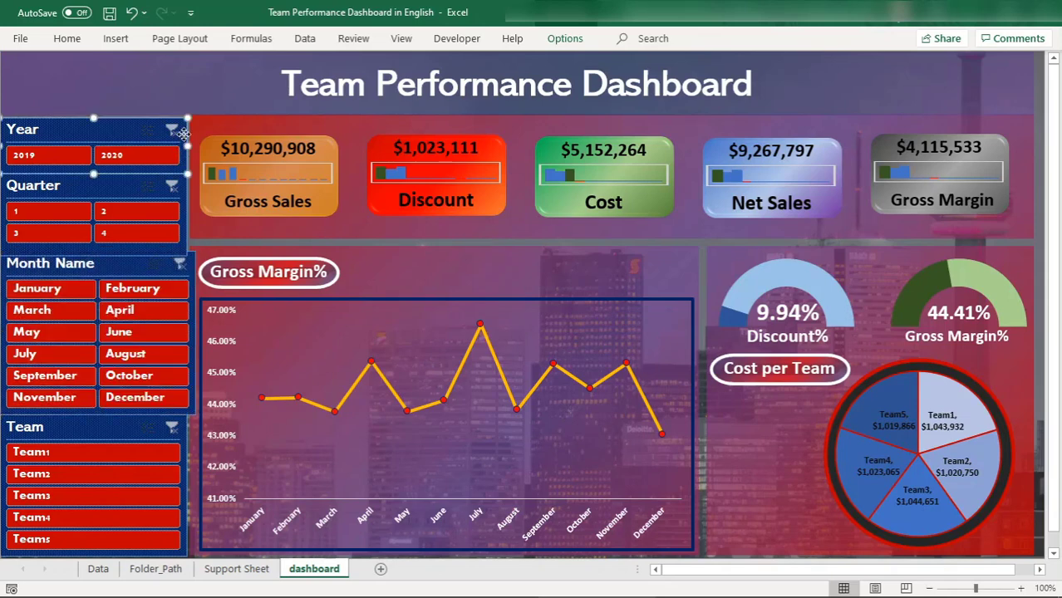
drag(189, 147, 197, 147)
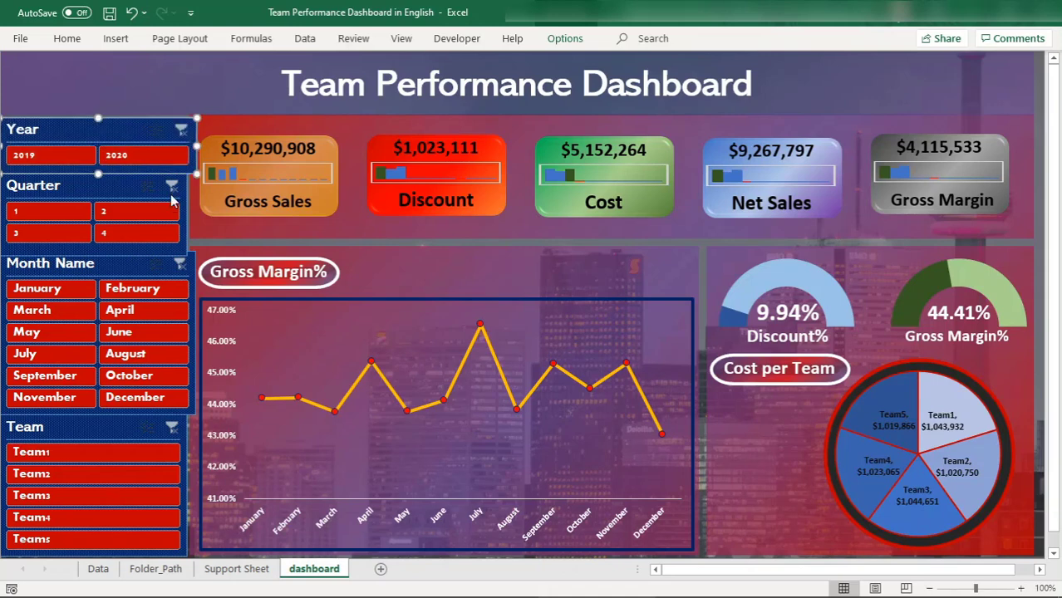
click(185, 210)
drag(189, 214, 195, 215)
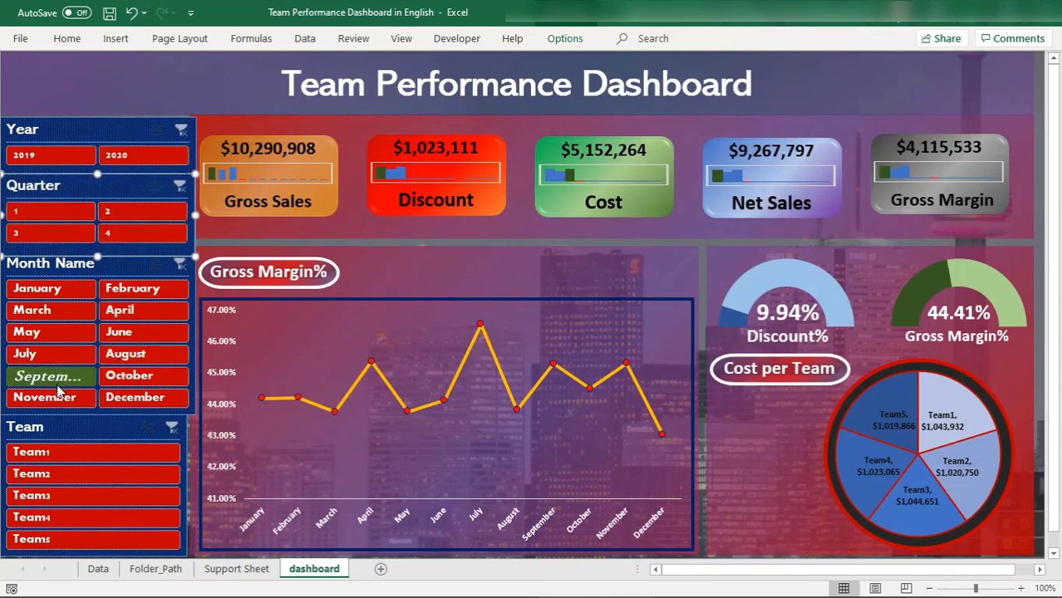
Step: Widen the Team slicer to line up with the slicers above and extend the Year slicer up to the title banner
click(177, 473)
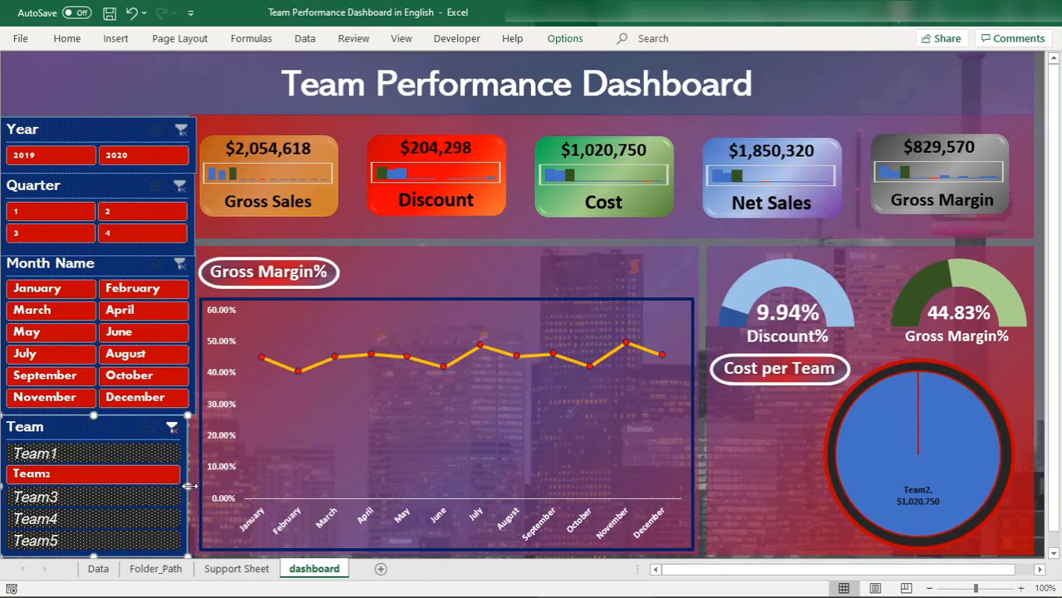
drag(191, 486, 195, 486)
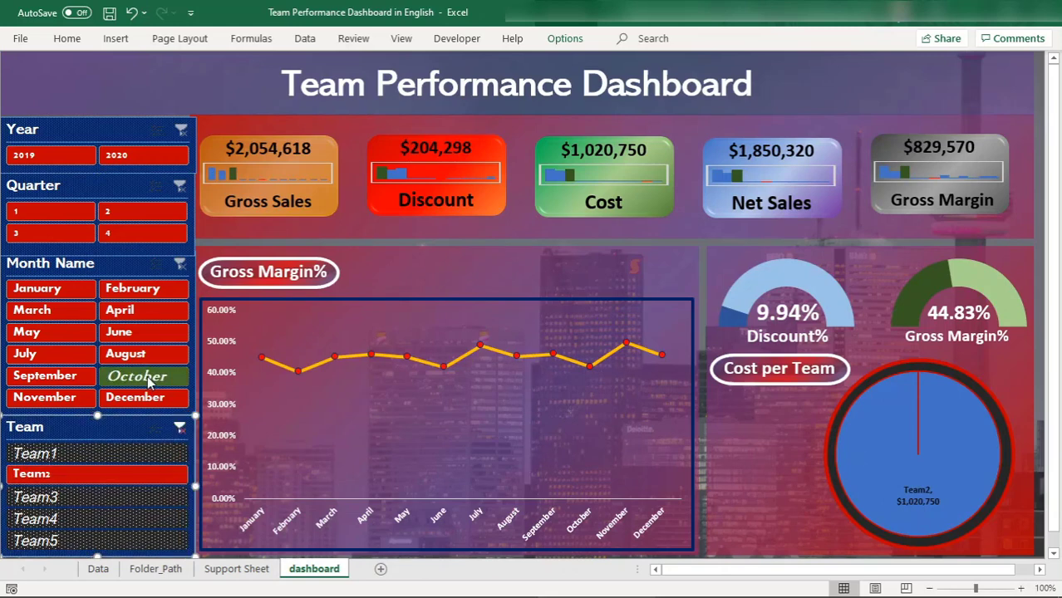
click(102, 118)
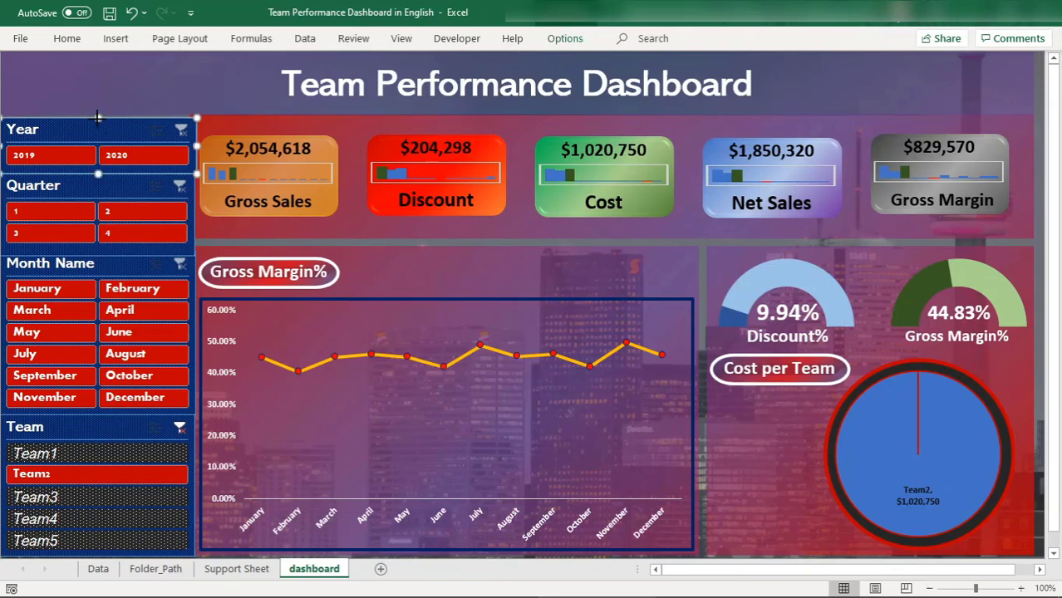
drag(97, 117, 97, 110)
click(140, 91)
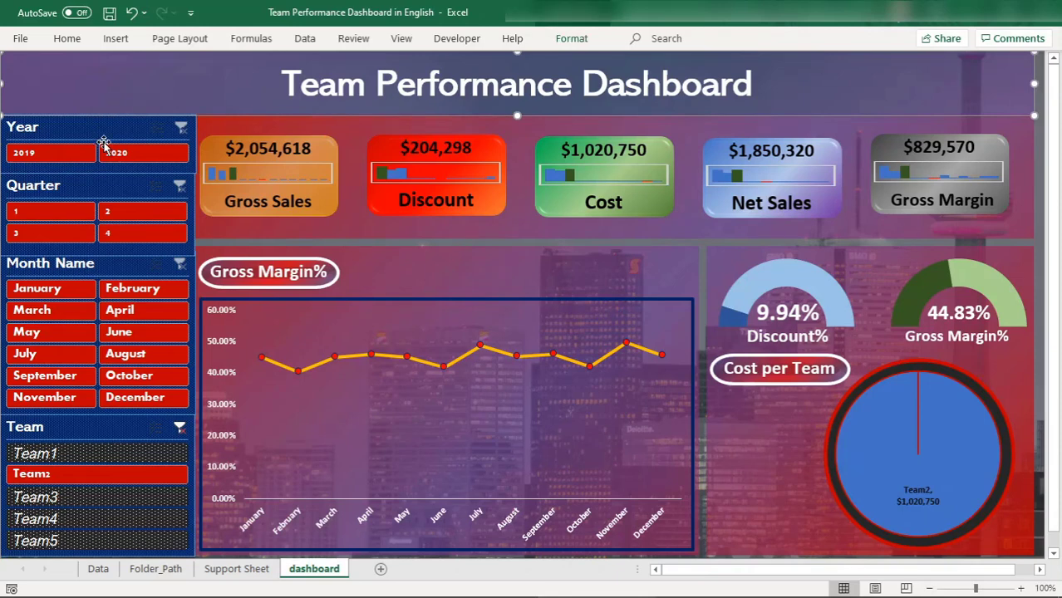
Step: Clear the Team slicer's filter so all five teams are included, and deselect the slicer
click(173, 427)
click(181, 427)
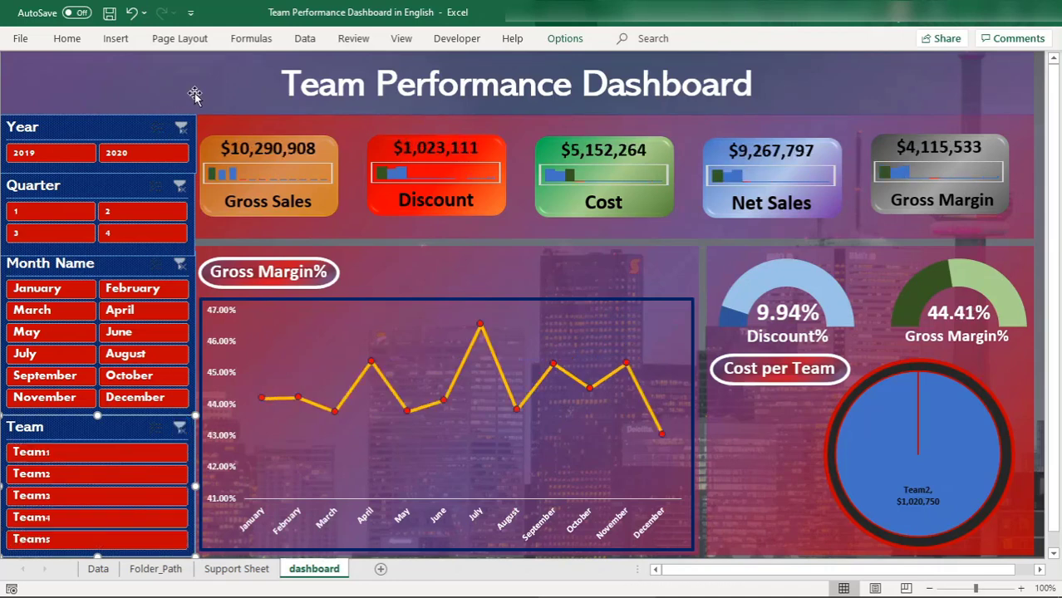
click(129, 112)
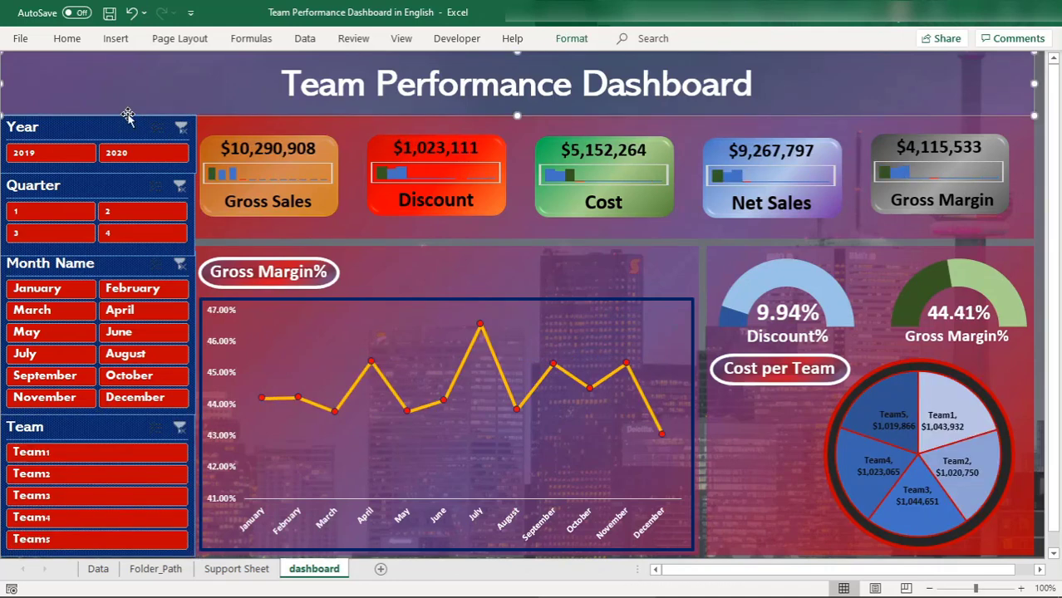
Step: Remove the borders from the Whole Slicer element of the CustomerTeamSlicer style and save the style
click(96, 129)
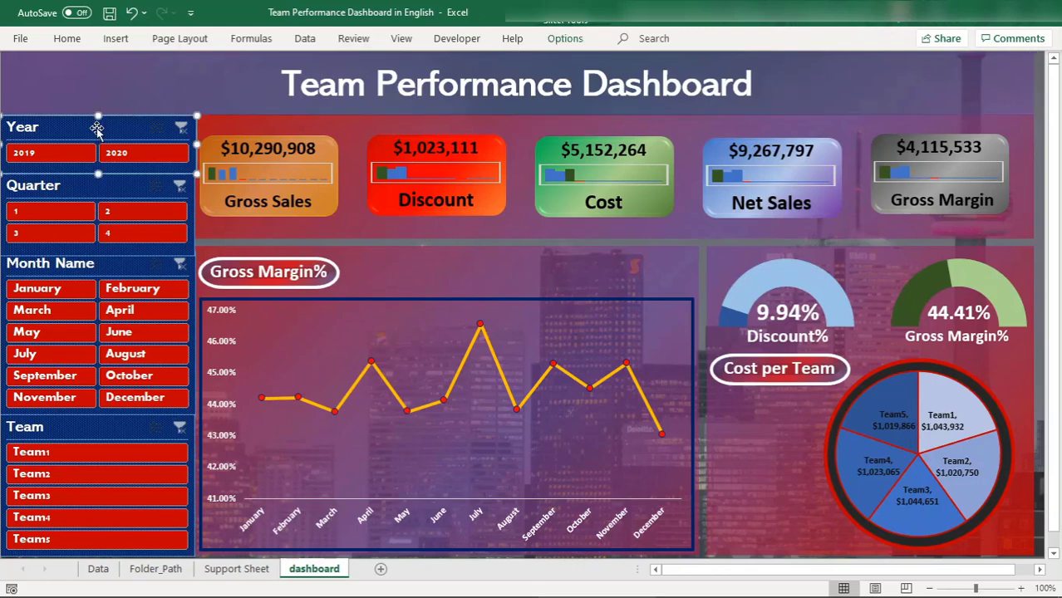
click(565, 39)
right_click(197, 75)
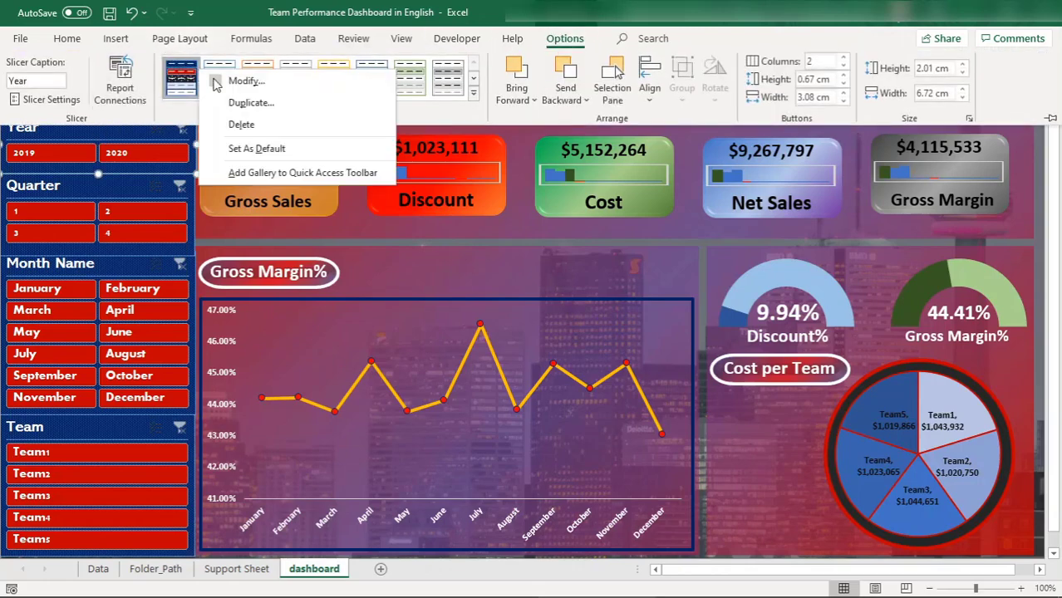
click(237, 80)
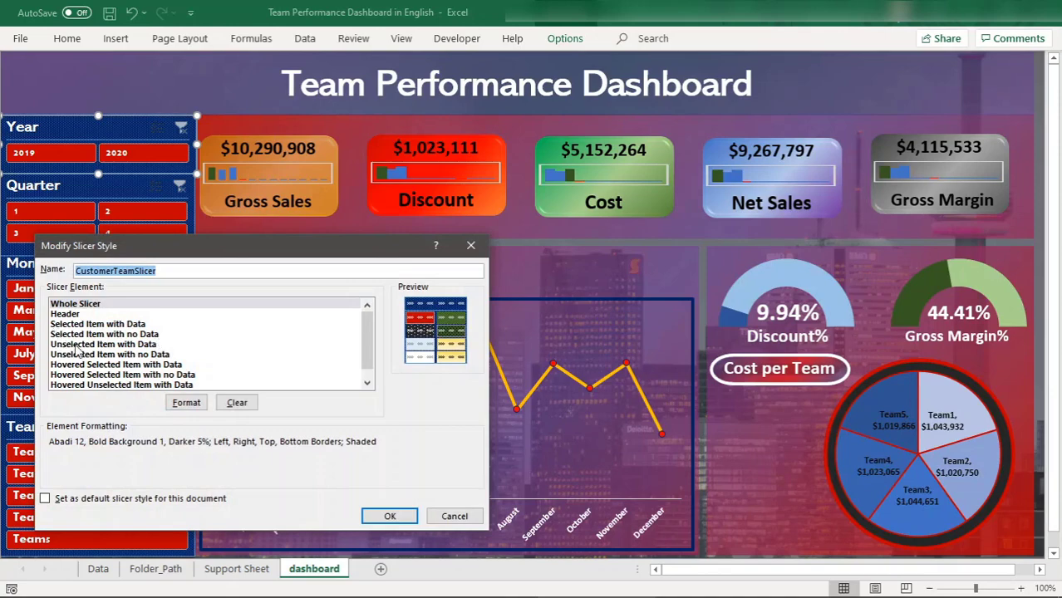
click(186, 402)
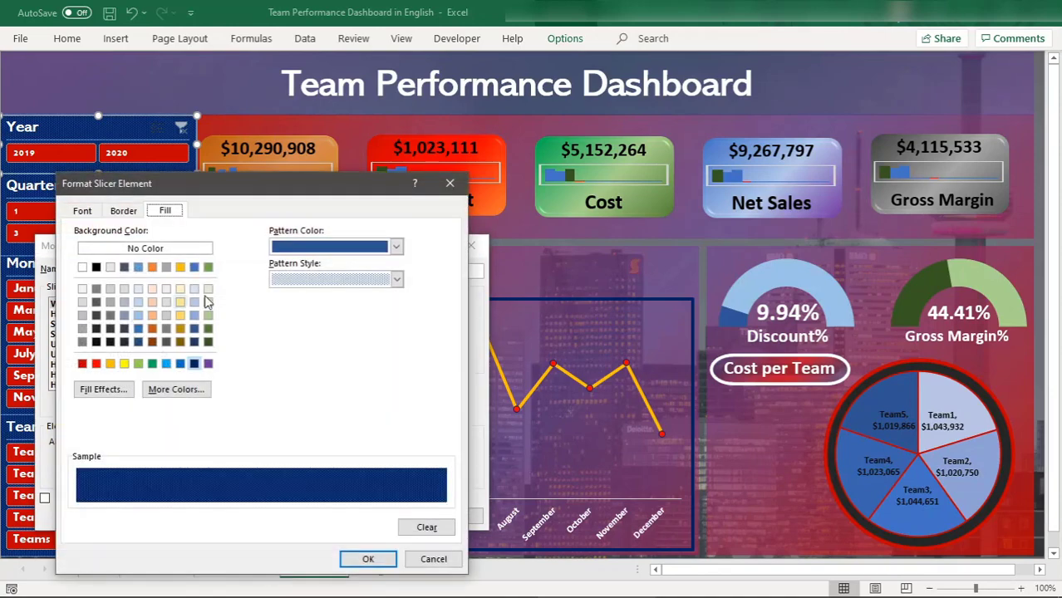
click(123, 210)
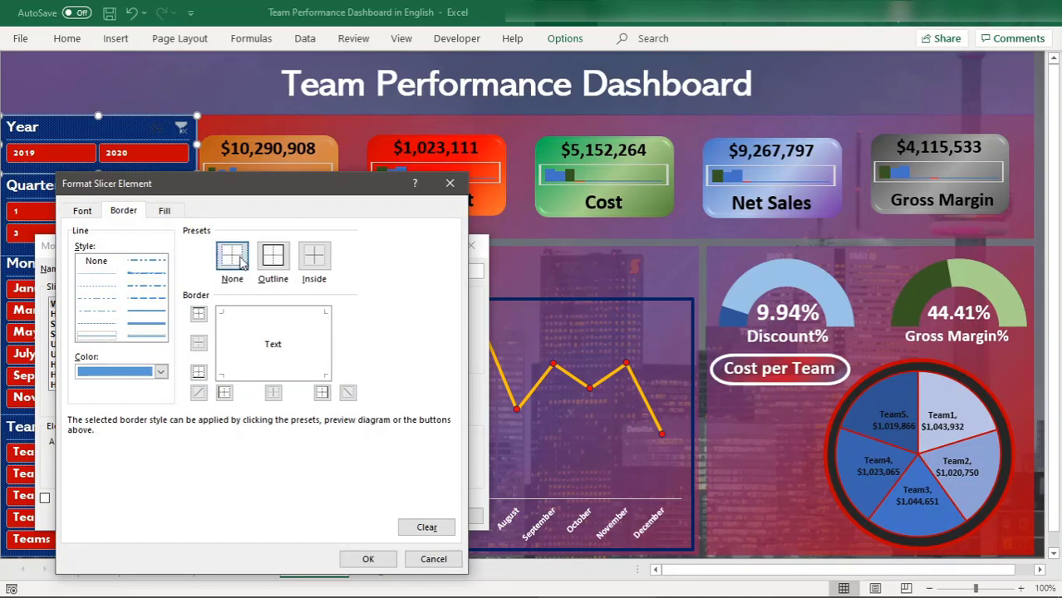
click(370, 560)
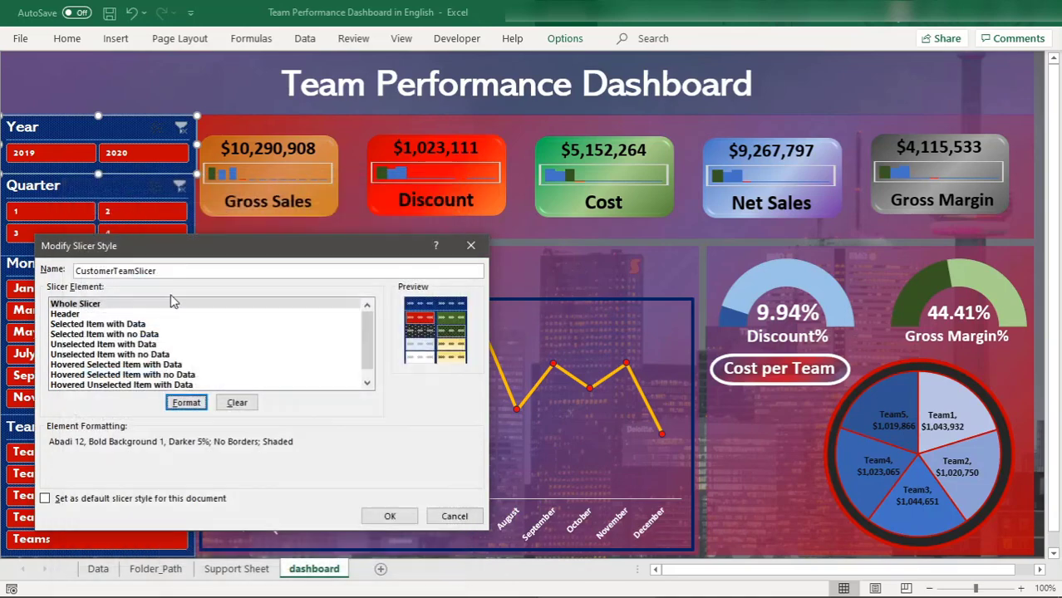
click(390, 515)
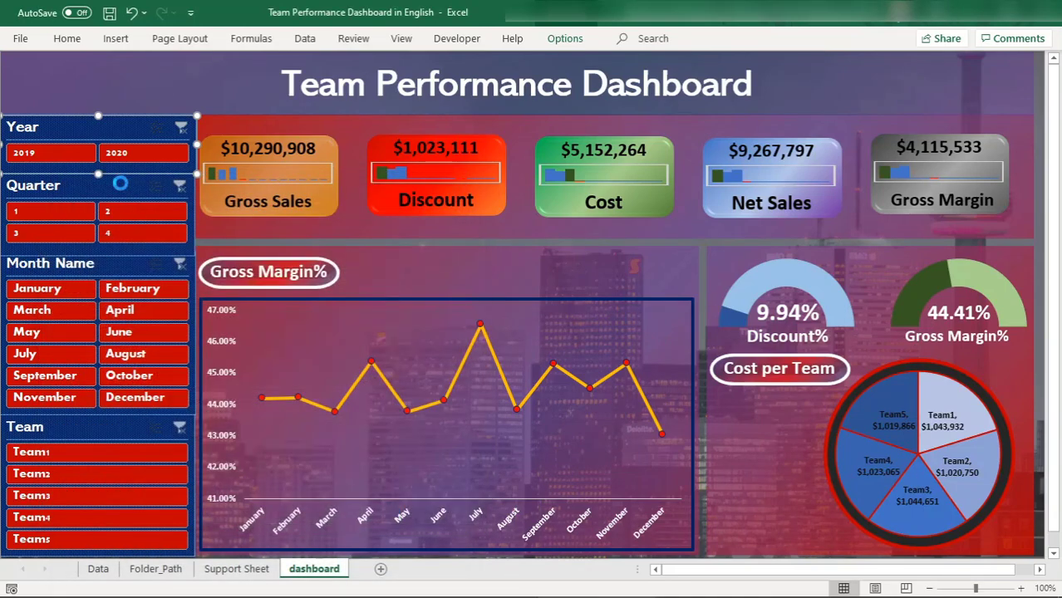
click(122, 102)
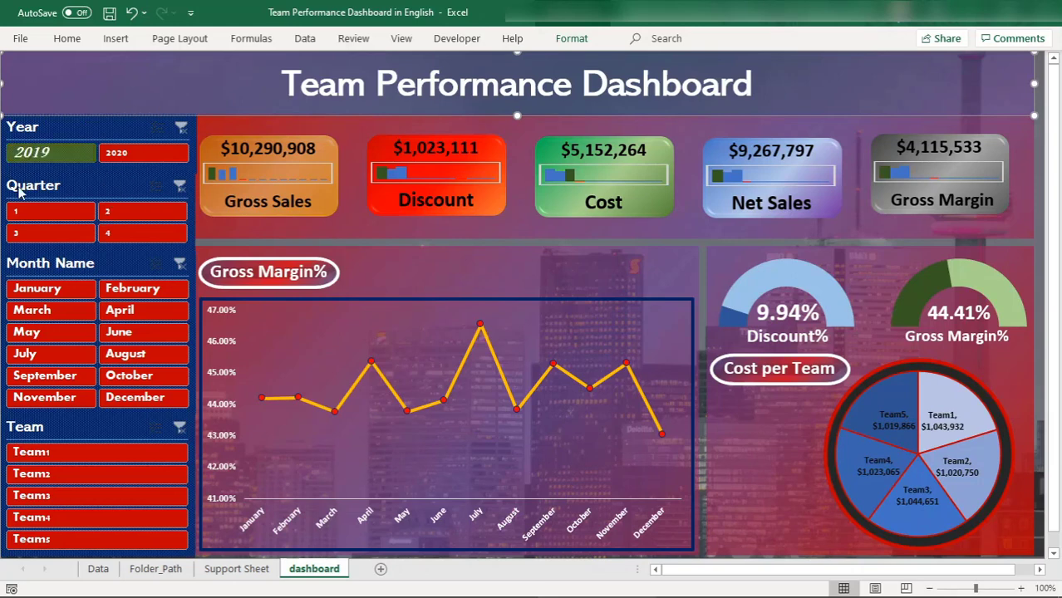
Step: Test the Year and Quarter slicers by filtering the dashboard on 2019, 2020 and quarter 1, and clear the Quarter filter
click(51, 153)
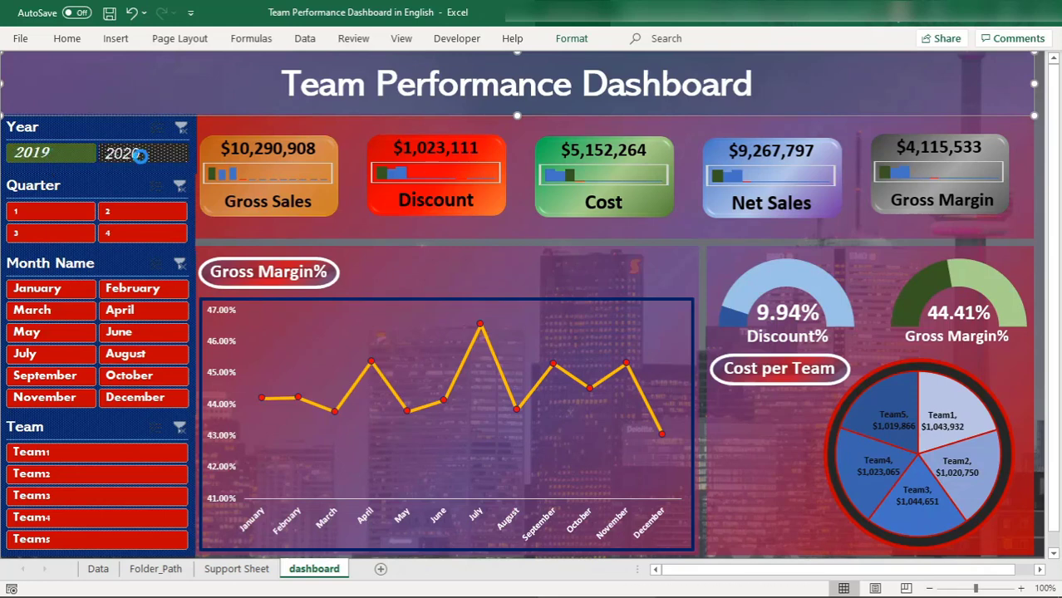
click(140, 155)
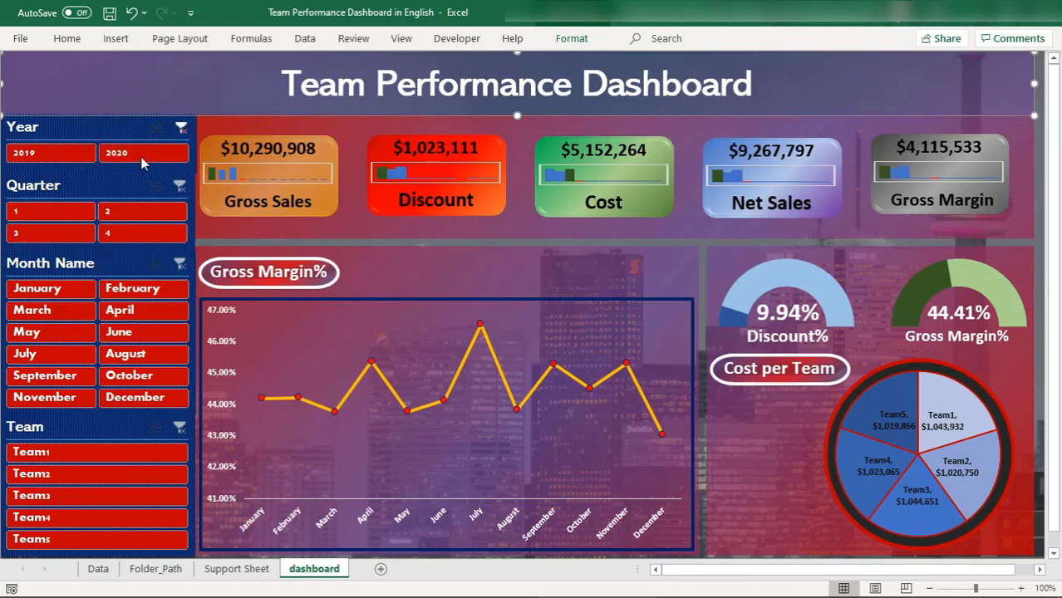
click(52, 212)
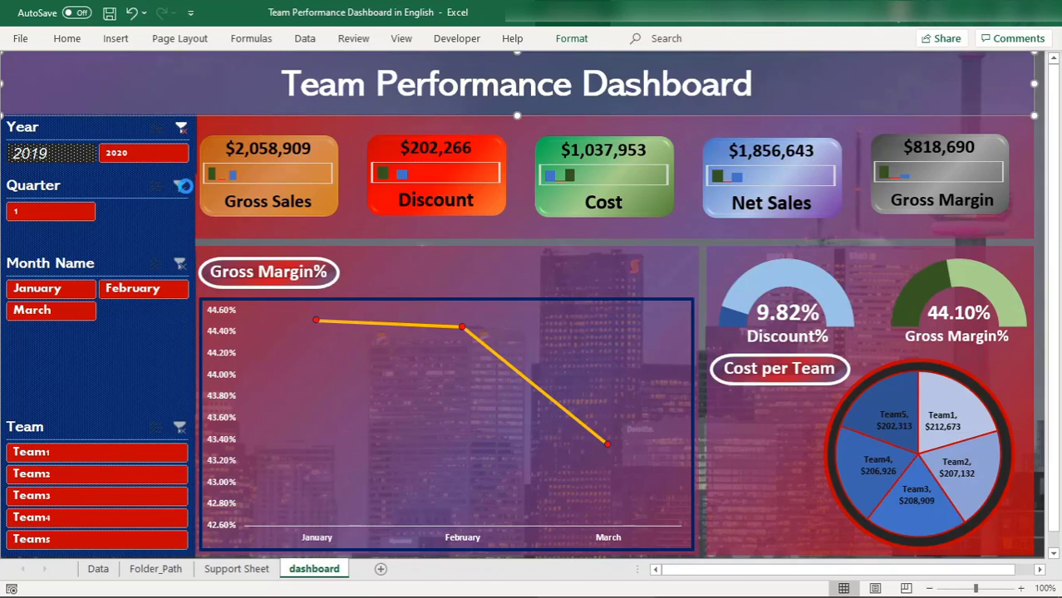
click(182, 188)
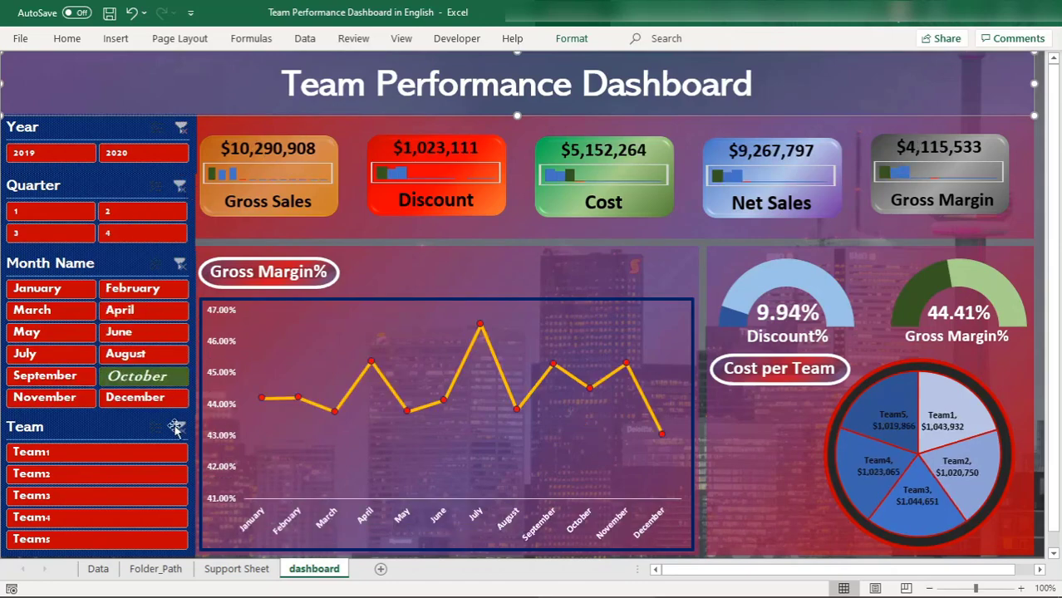
Step: Test the Month Name slicer by filtering the dashboard on February and on January
click(144, 289)
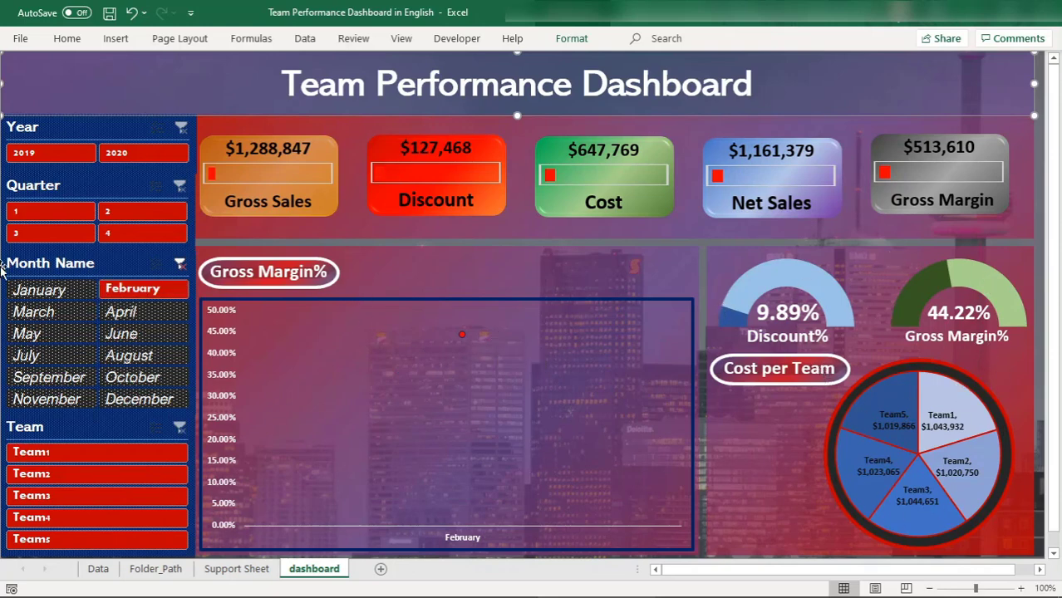
click(87, 293)
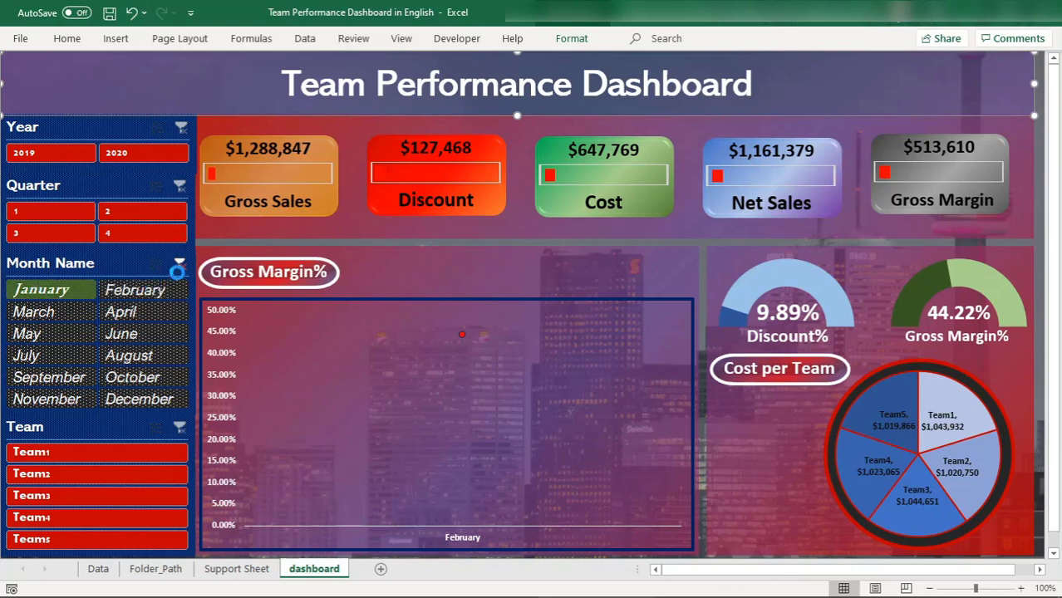